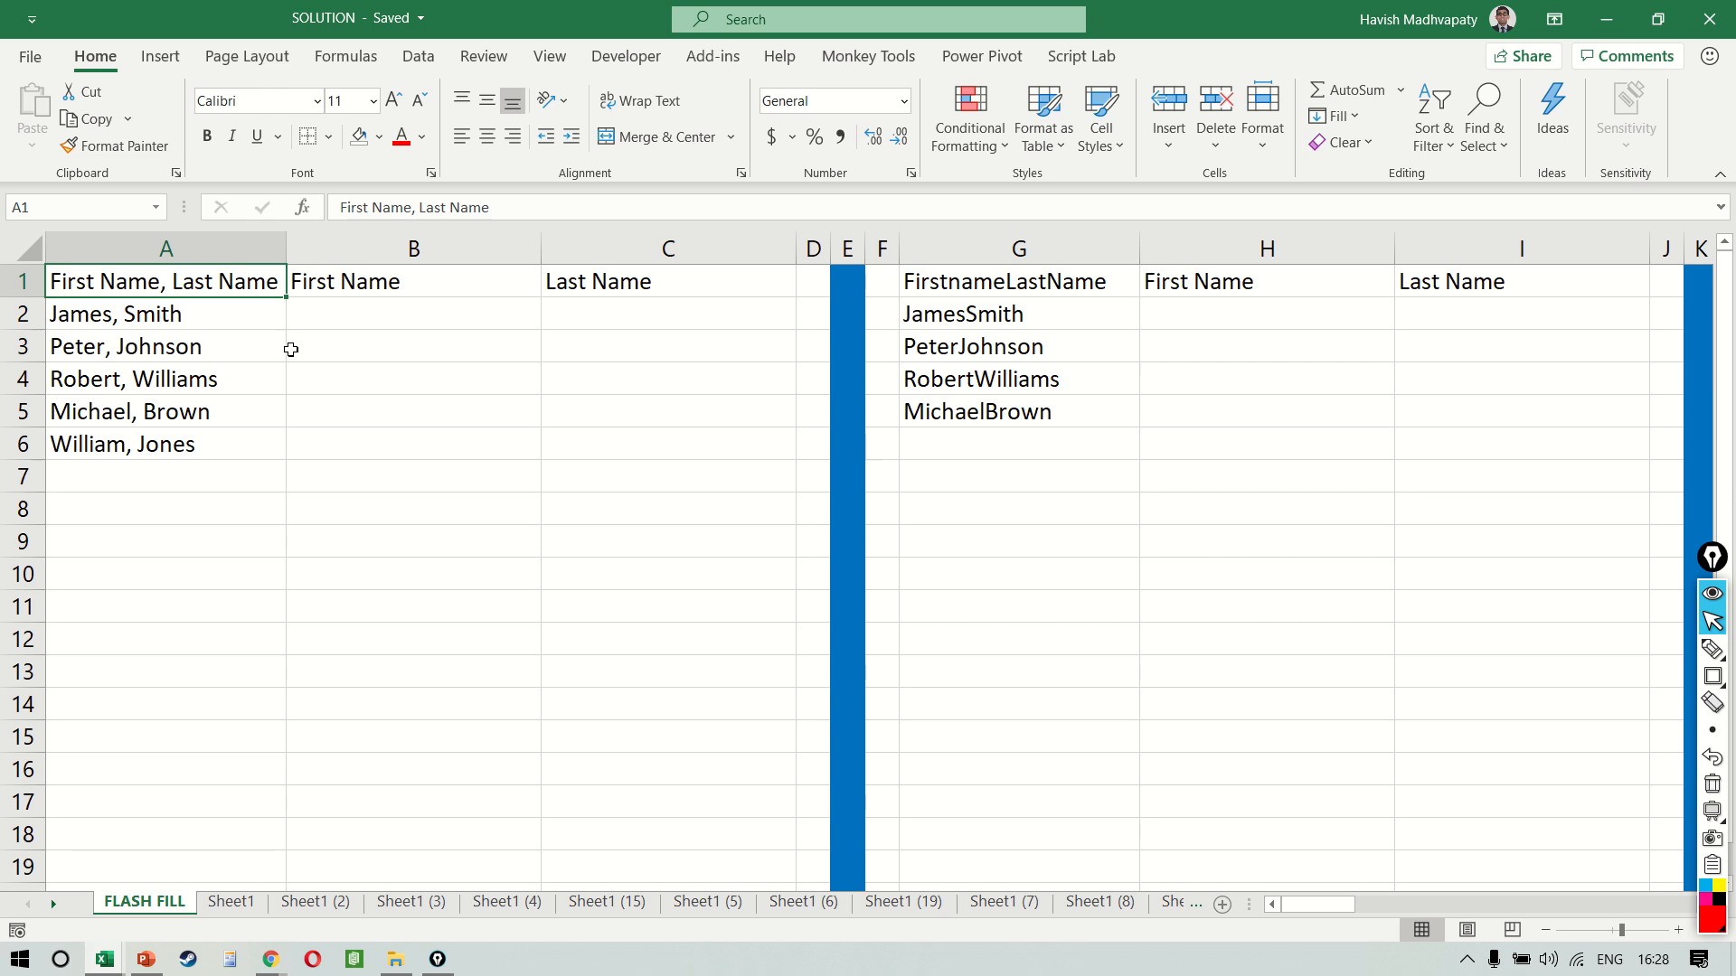
Locate the Flash Fill command among the data tools
{"action": "left_click", "coordinate": [417, 56]}
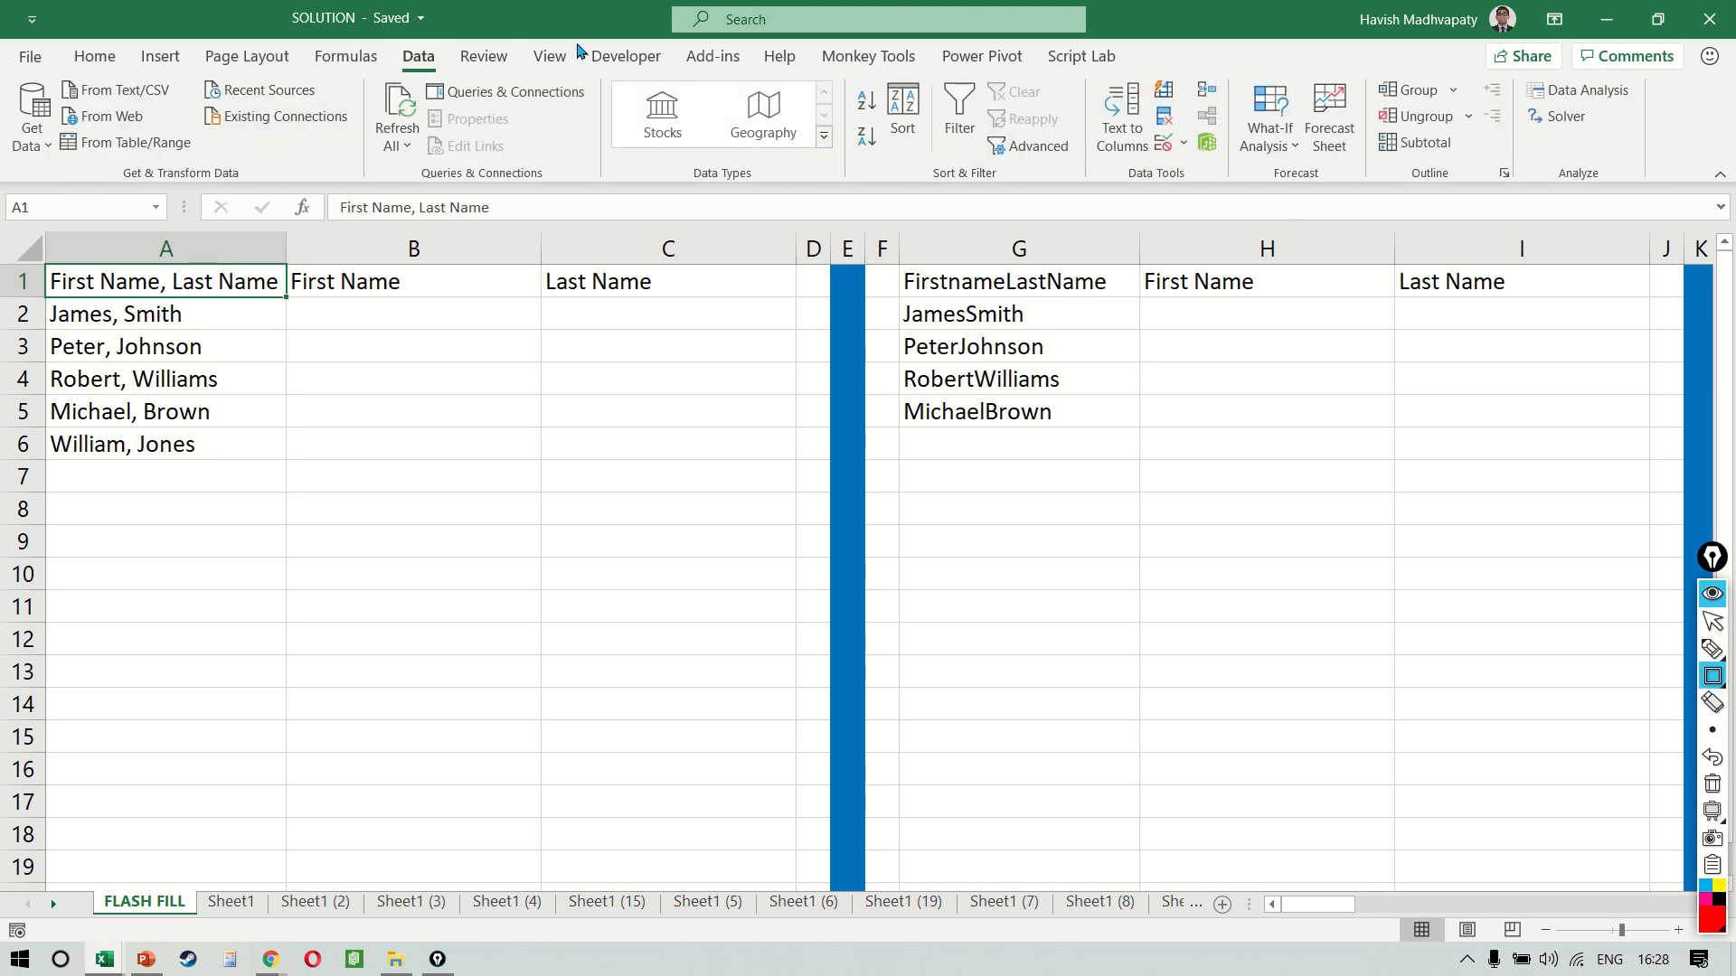
{"action": "left_click_drag", "start_coordinate": [394, 41], "coordinate": [452, 76]}
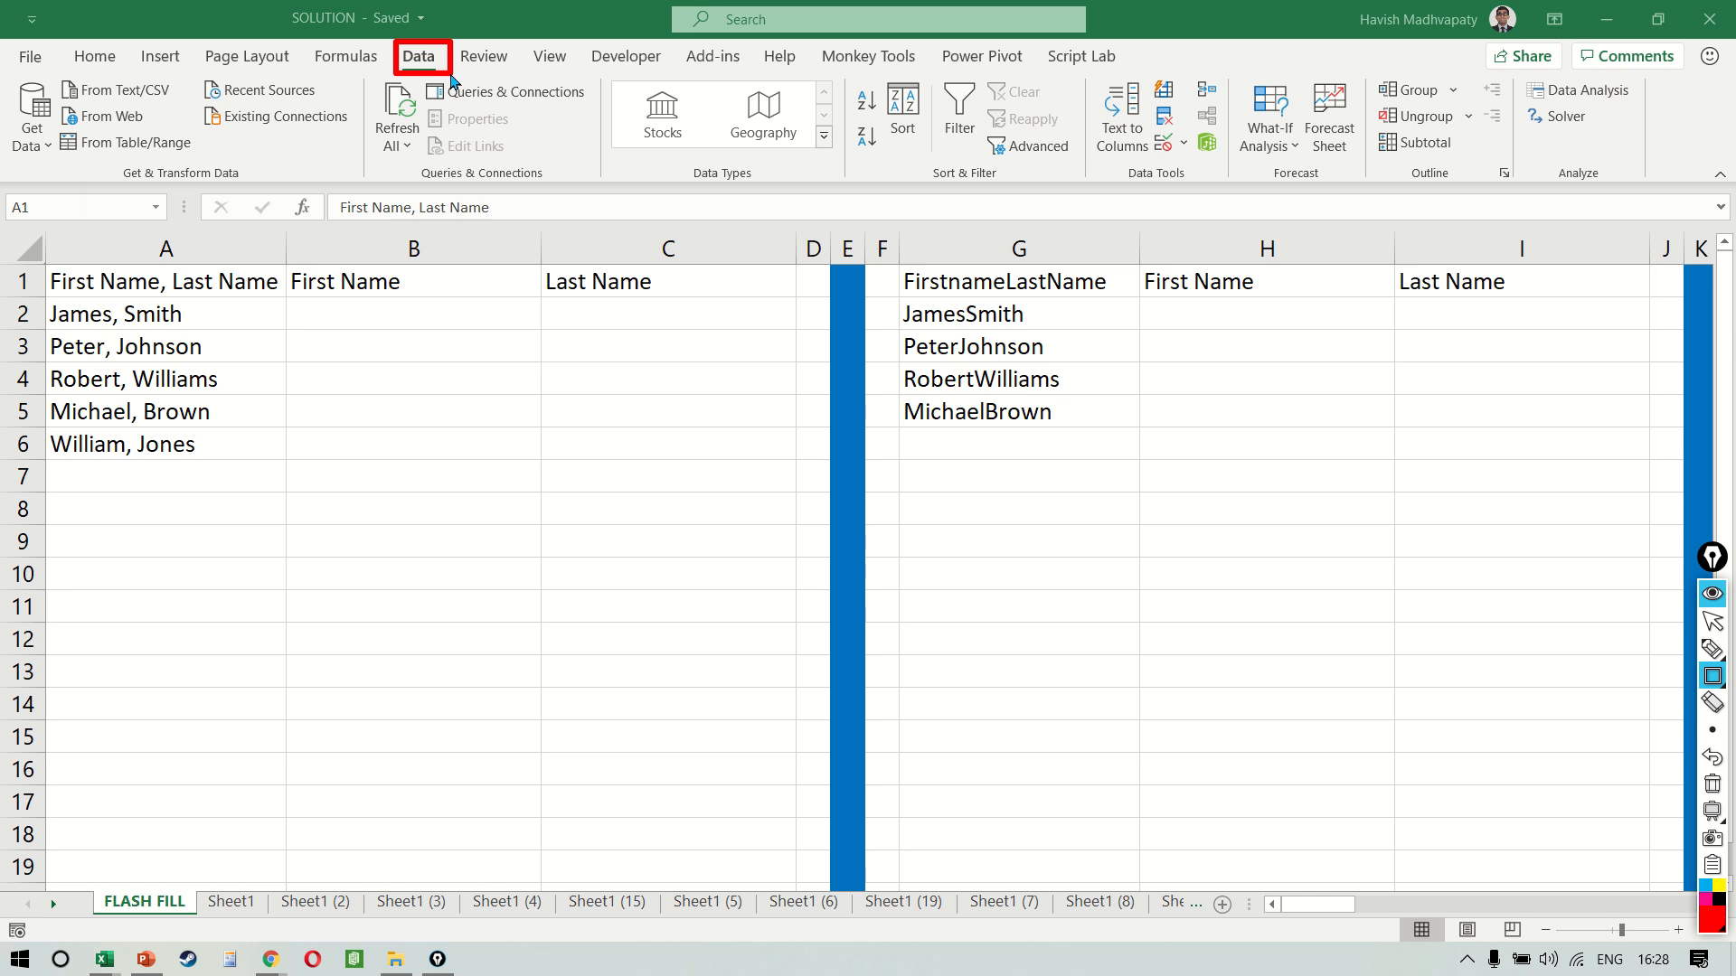
{"action": "left_click_drag", "start_coordinate": [1146, 67], "coordinate": [1184, 108]}
{"action": "key", "text": "ctrl+shift+l"}
{"action": "left_click_drag", "start_coordinate": [464, 61], "coordinate": [1137, 89]}
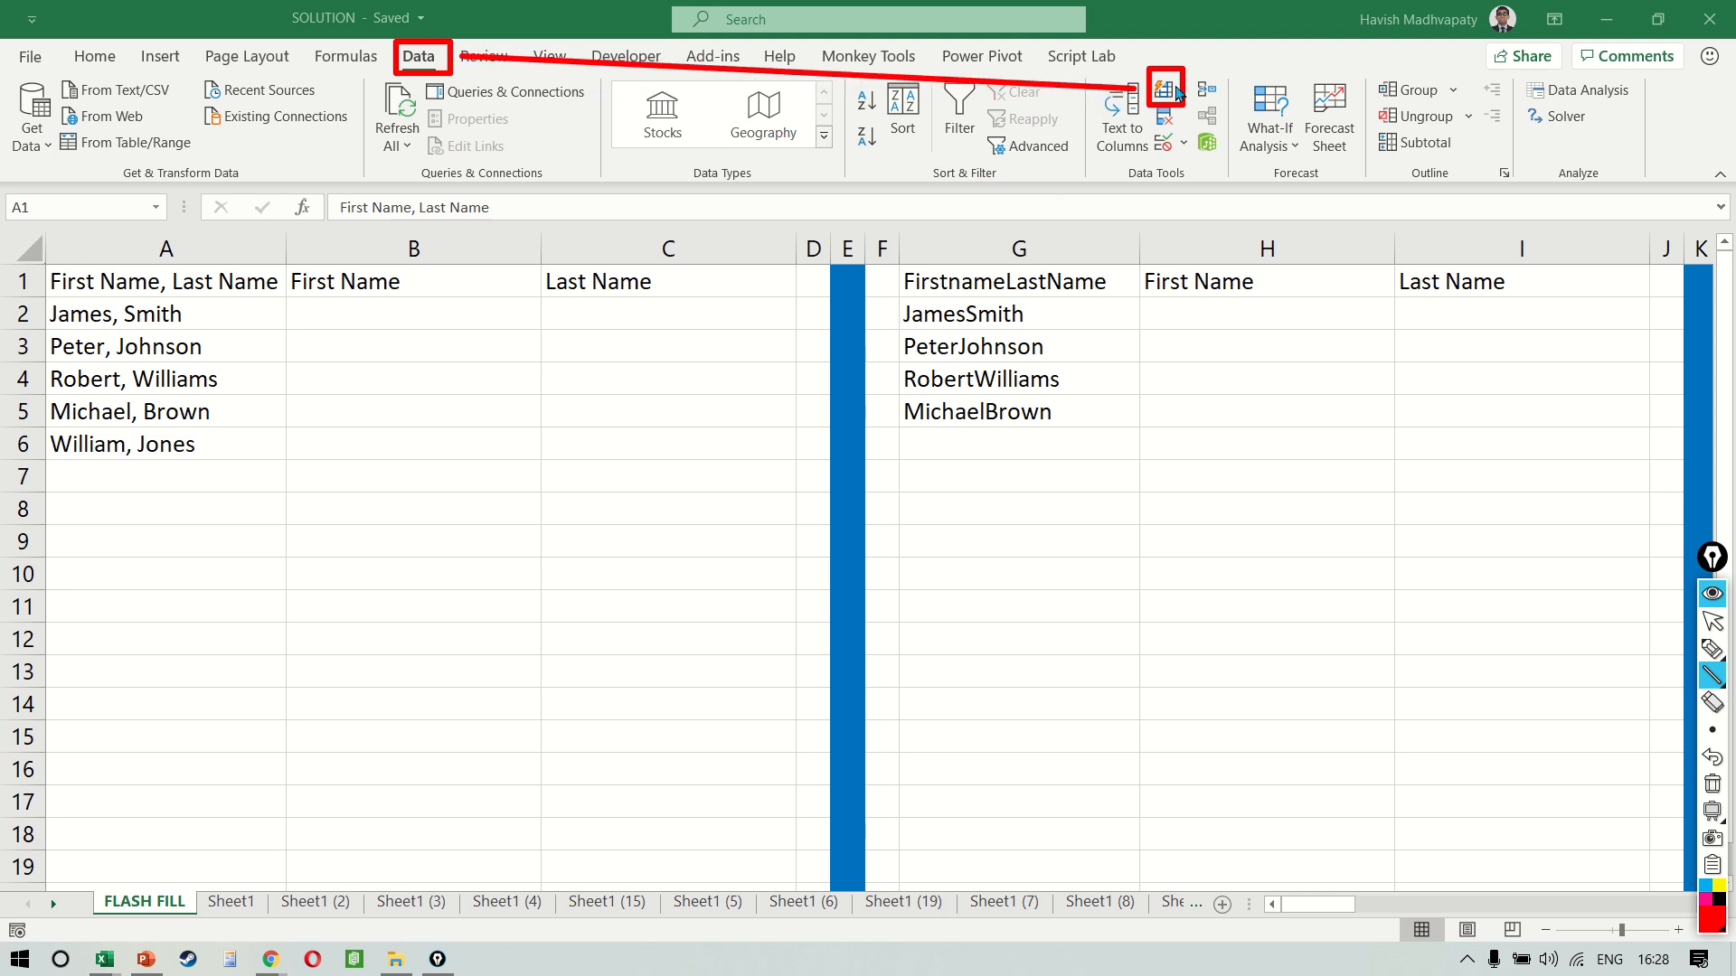
{"action": "key", "text": "ctrl+shift+2"}
{"action": "left_click", "coordinate": [1220, 479]}
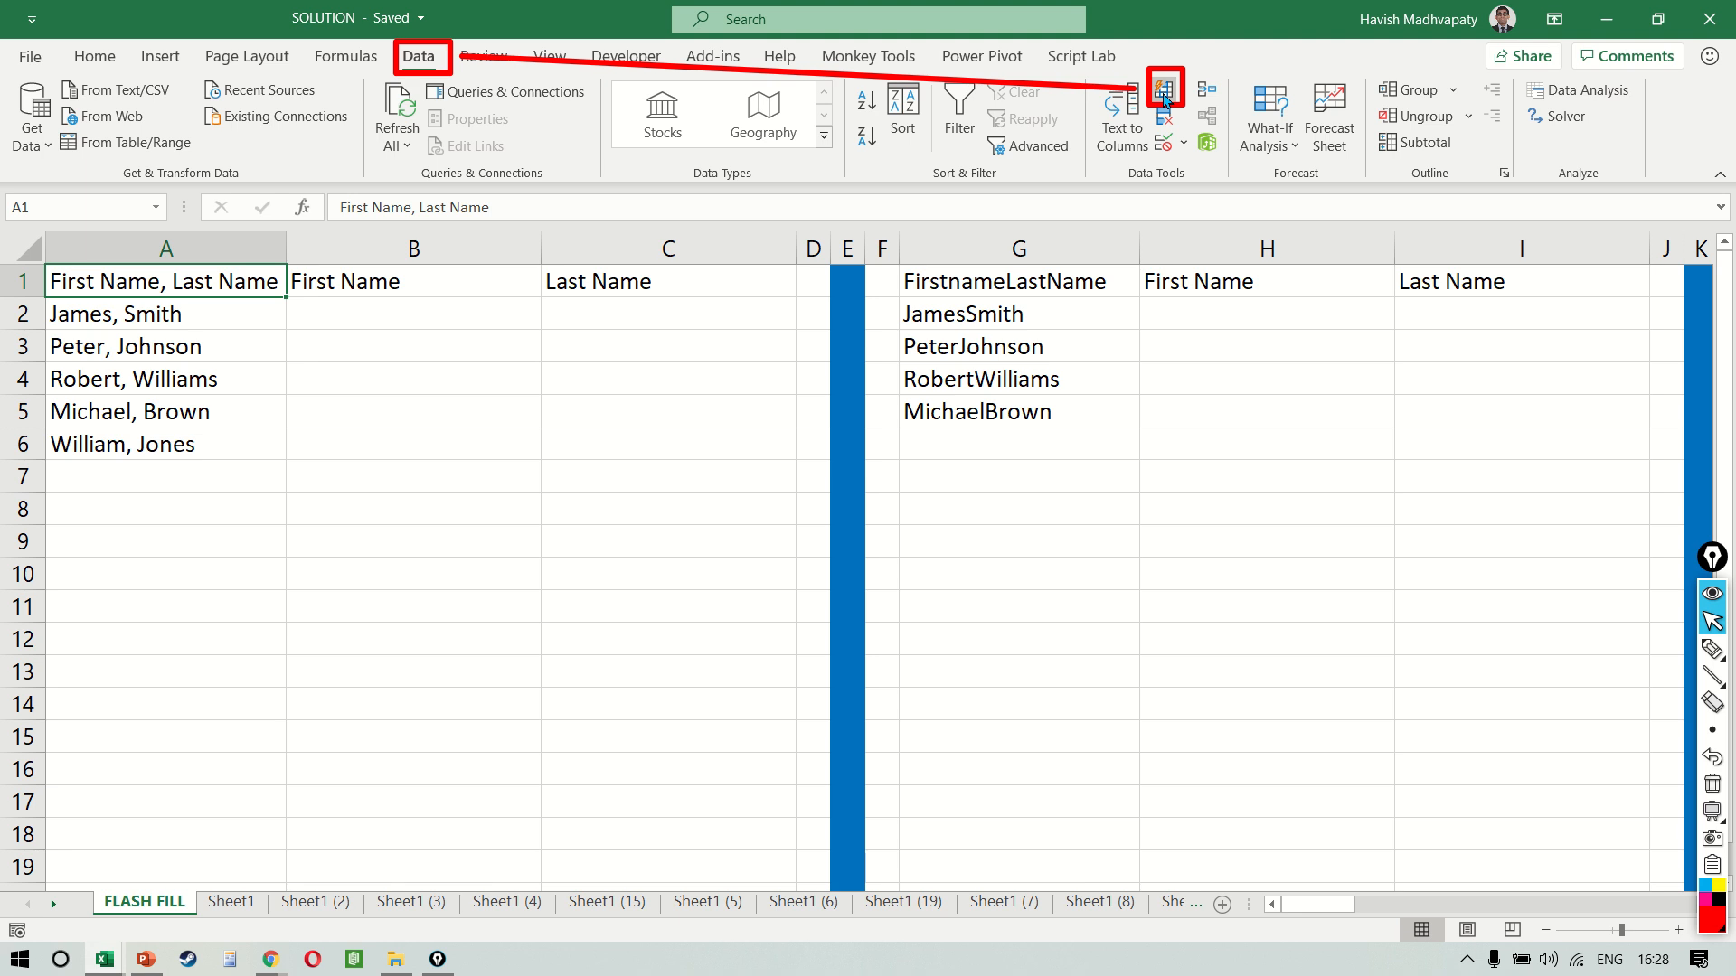
Examine the comma-separated names in A2:A6 and the empty First Name and Last Name cells beside them
{"action": "left_click", "coordinate": [324, 351]}
{"action": "key", "text": "Up"}
{"action": "key", "text": "Left"}
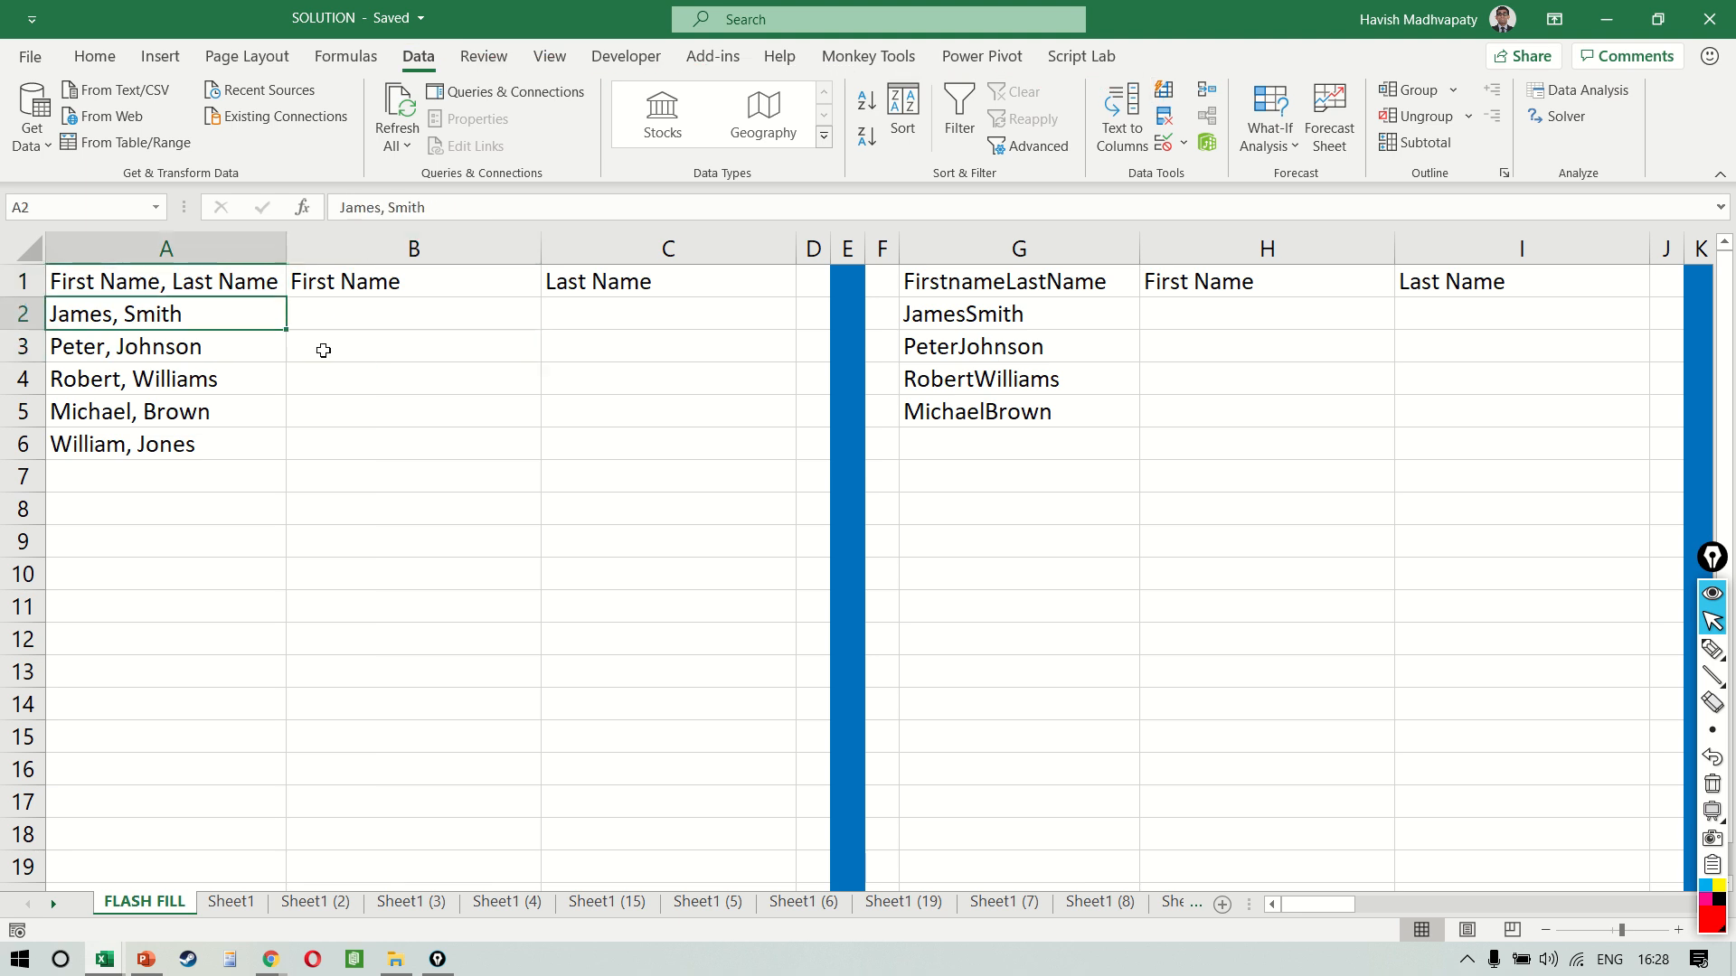
{"action": "key", "text": "ctrl+shift+Down"}
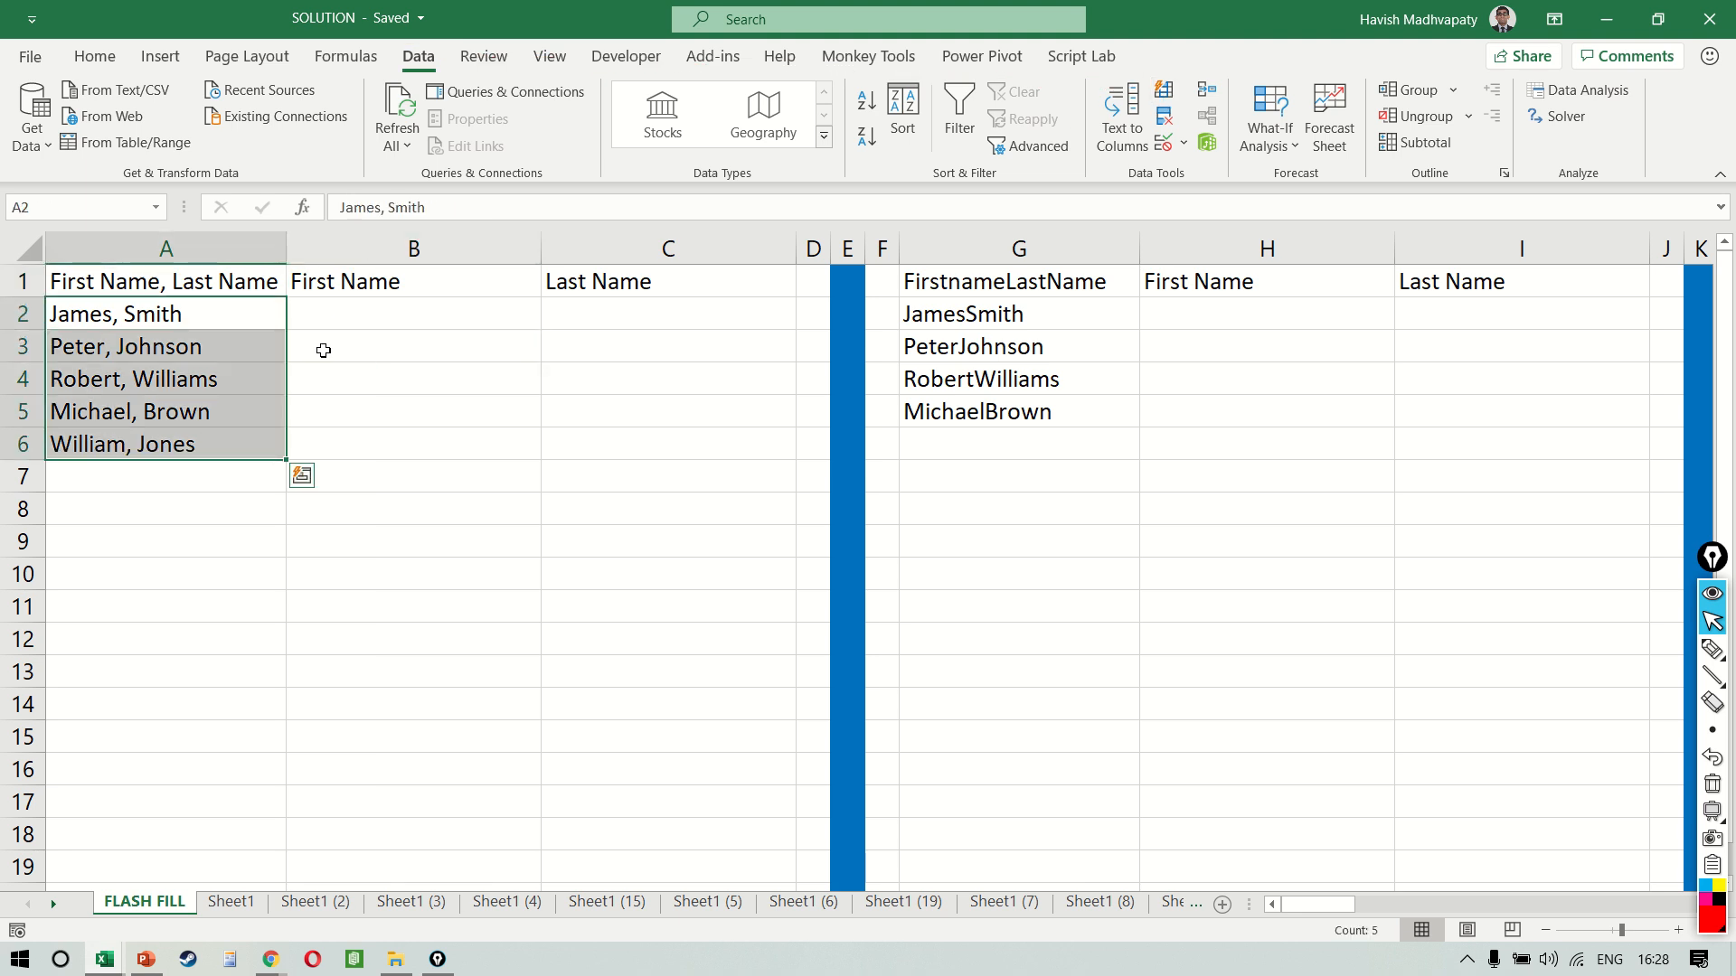
{"action": "key", "text": "Right"}
{"action": "key", "text": "shift+Right"}
{"action": "key", "text": "shift+Down"}
{"action": "key", "text": "shift+Down"}
{"action": "key", "text": "shift+Down"}
{"action": "key", "text": "shift+Down"}
{"action": "key", "text": "shift+Down"}
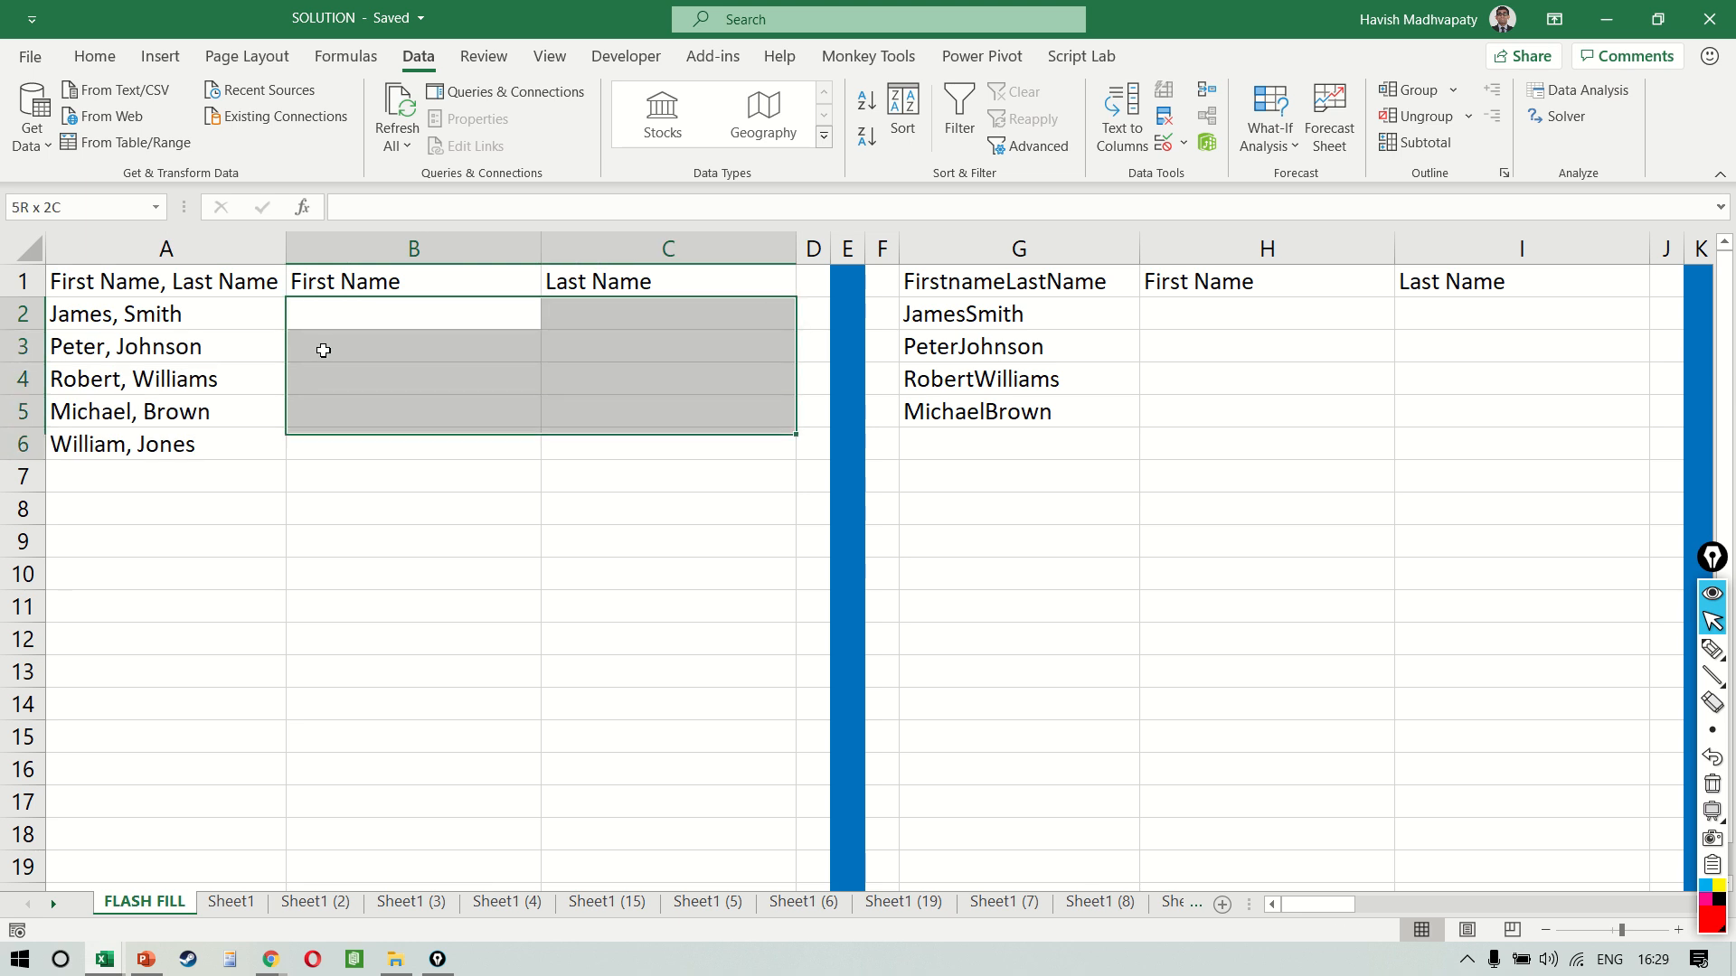
Enter the first name from A2 into B2 and its last name into C2 as fill examples
{"action": "key", "text": "Up"}
{"action": "key", "text": "Down"}
{"action": "type", "text": "jA"}
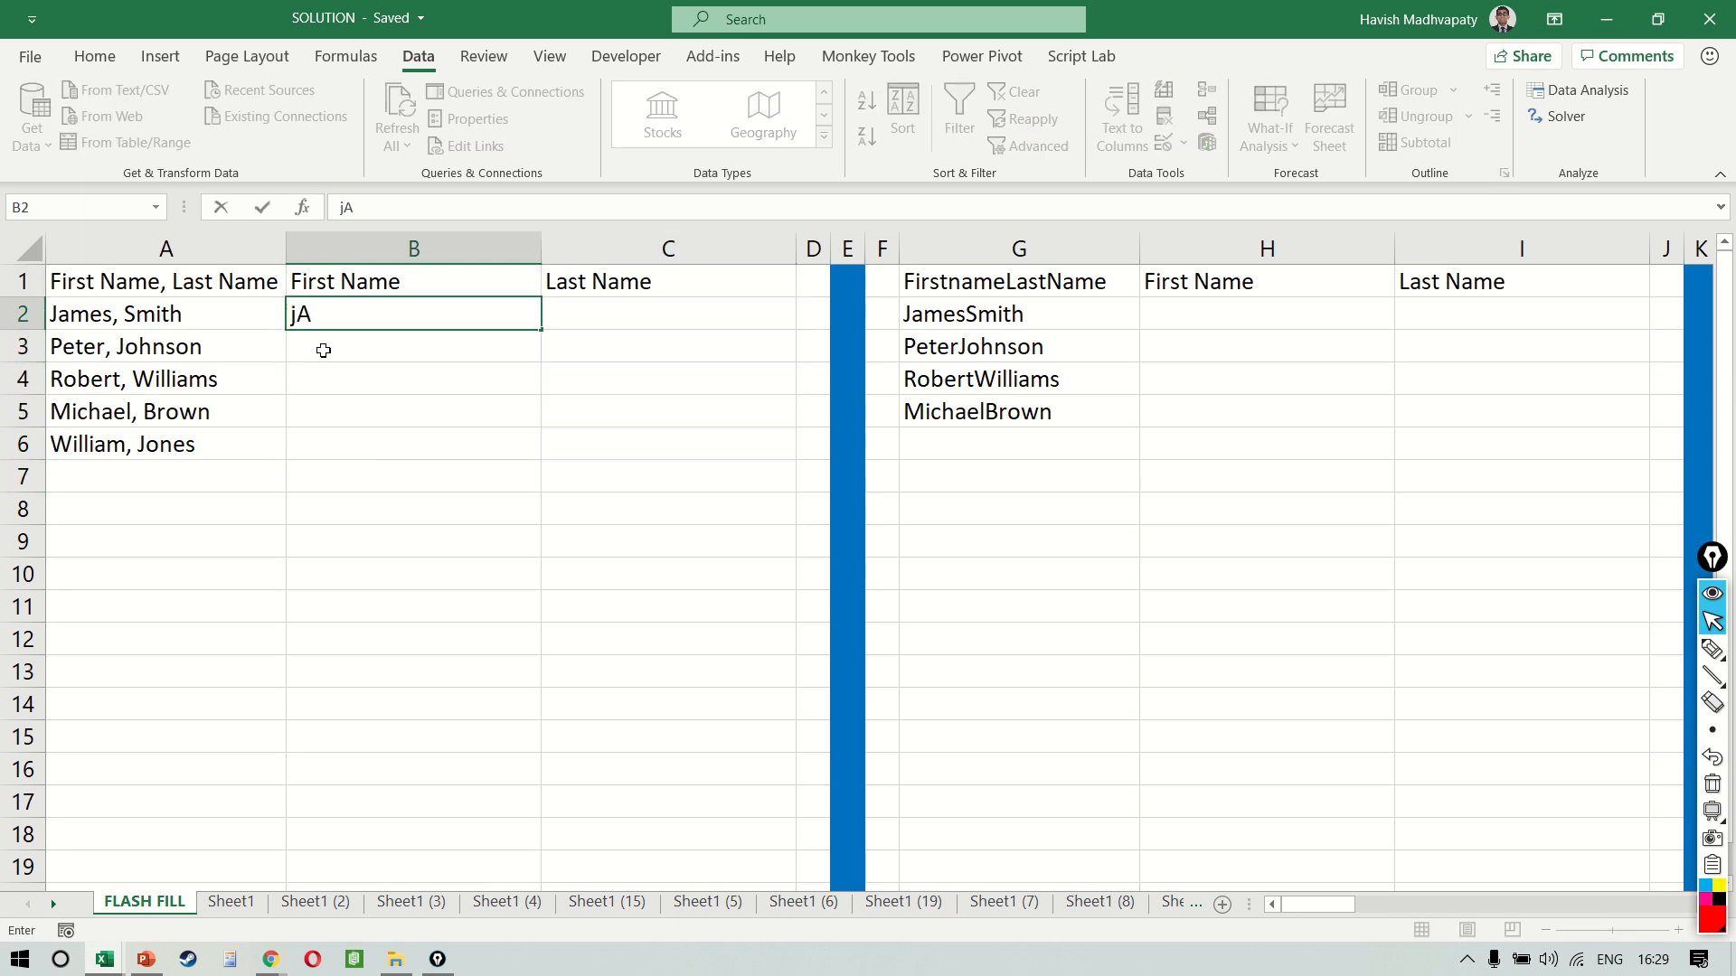
{"action": "type", "text": "MES"}
{"action": "key", "text": "Return"}
{"action": "key", "text": "Up"}
{"action": "key", "text": "Right"}
{"action": "type", "text": "S"}
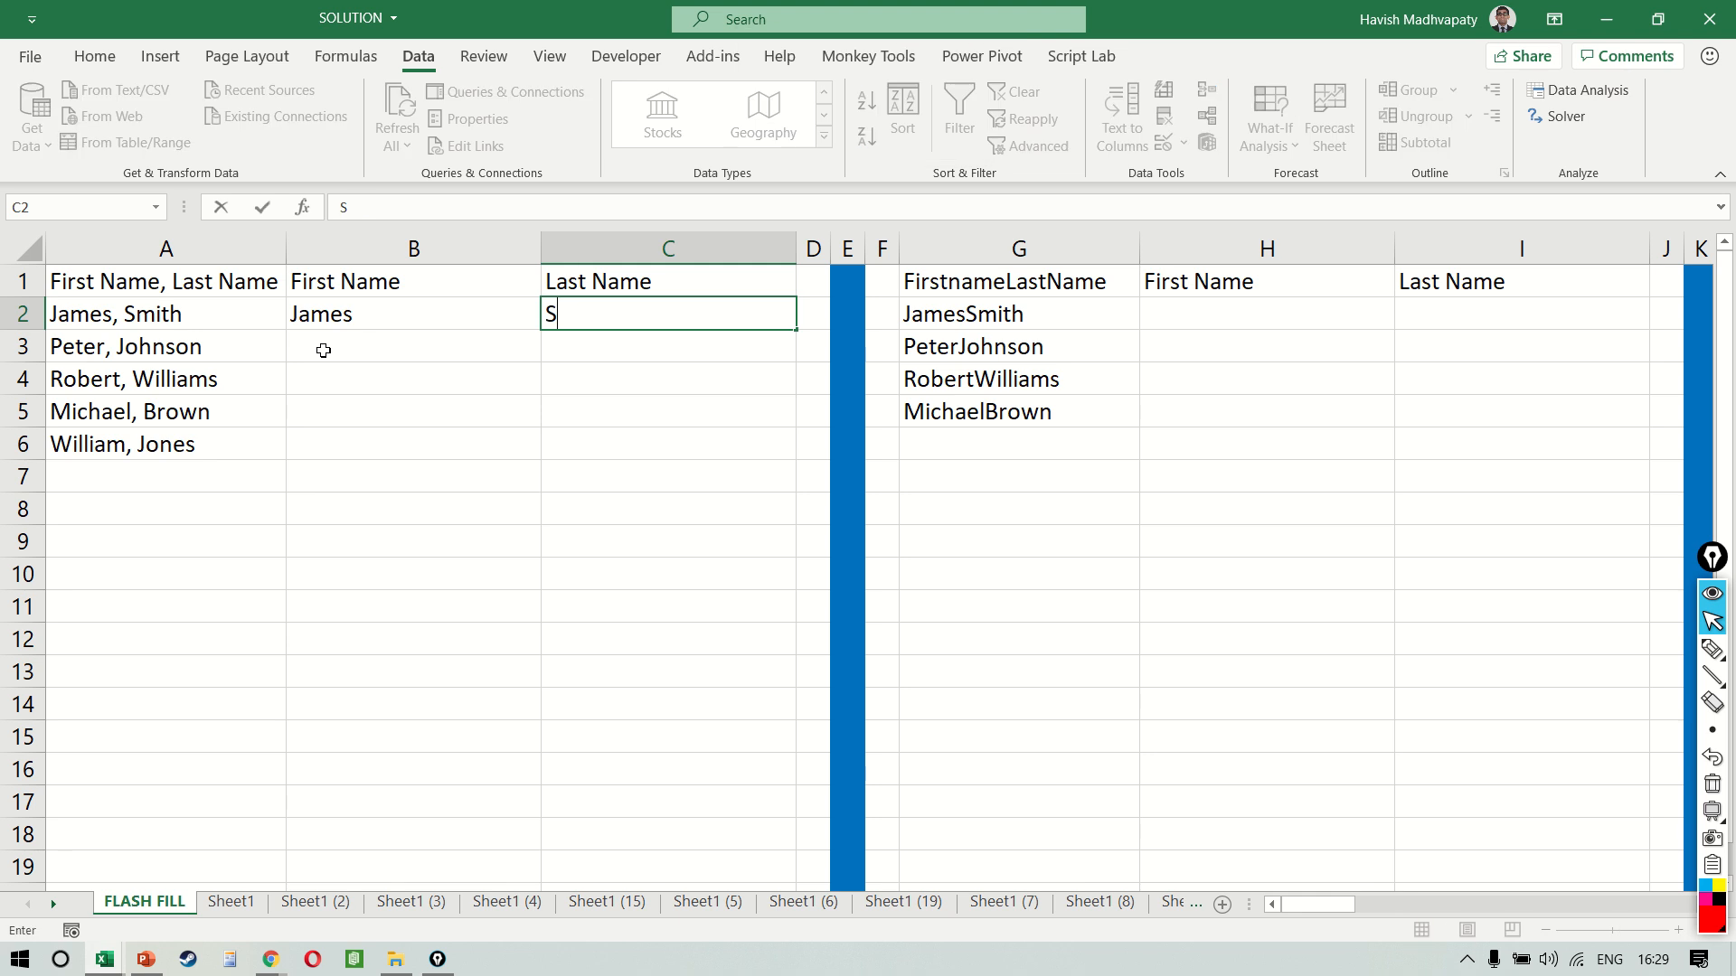
{"action": "type", "text": "mith"}
{"action": "key", "text": "Return"}
Flash Fill the rest of the First Name column from B3 and the Last Name column from C3
{"action": "left_click", "coordinate": [322, 350]}
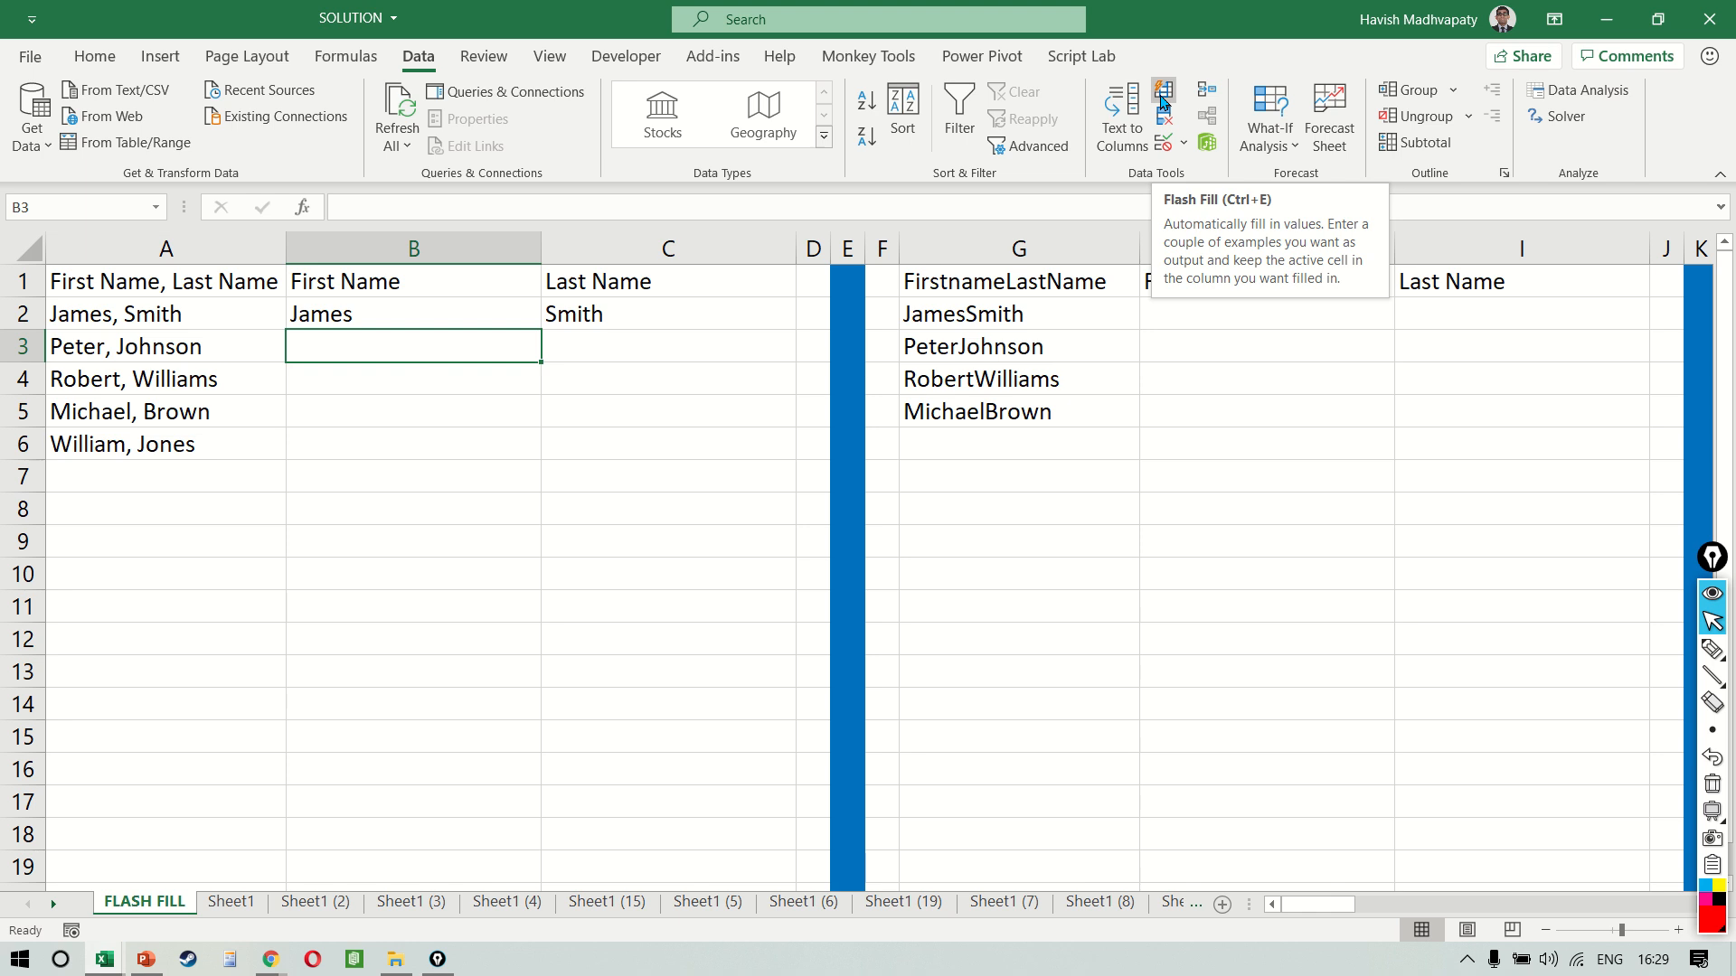
{"action": "left_click", "coordinate": [523, 430]}
{"action": "key", "text": "Up"}
{"action": "key", "text": "Up"}
{"action": "key", "text": "Up"}
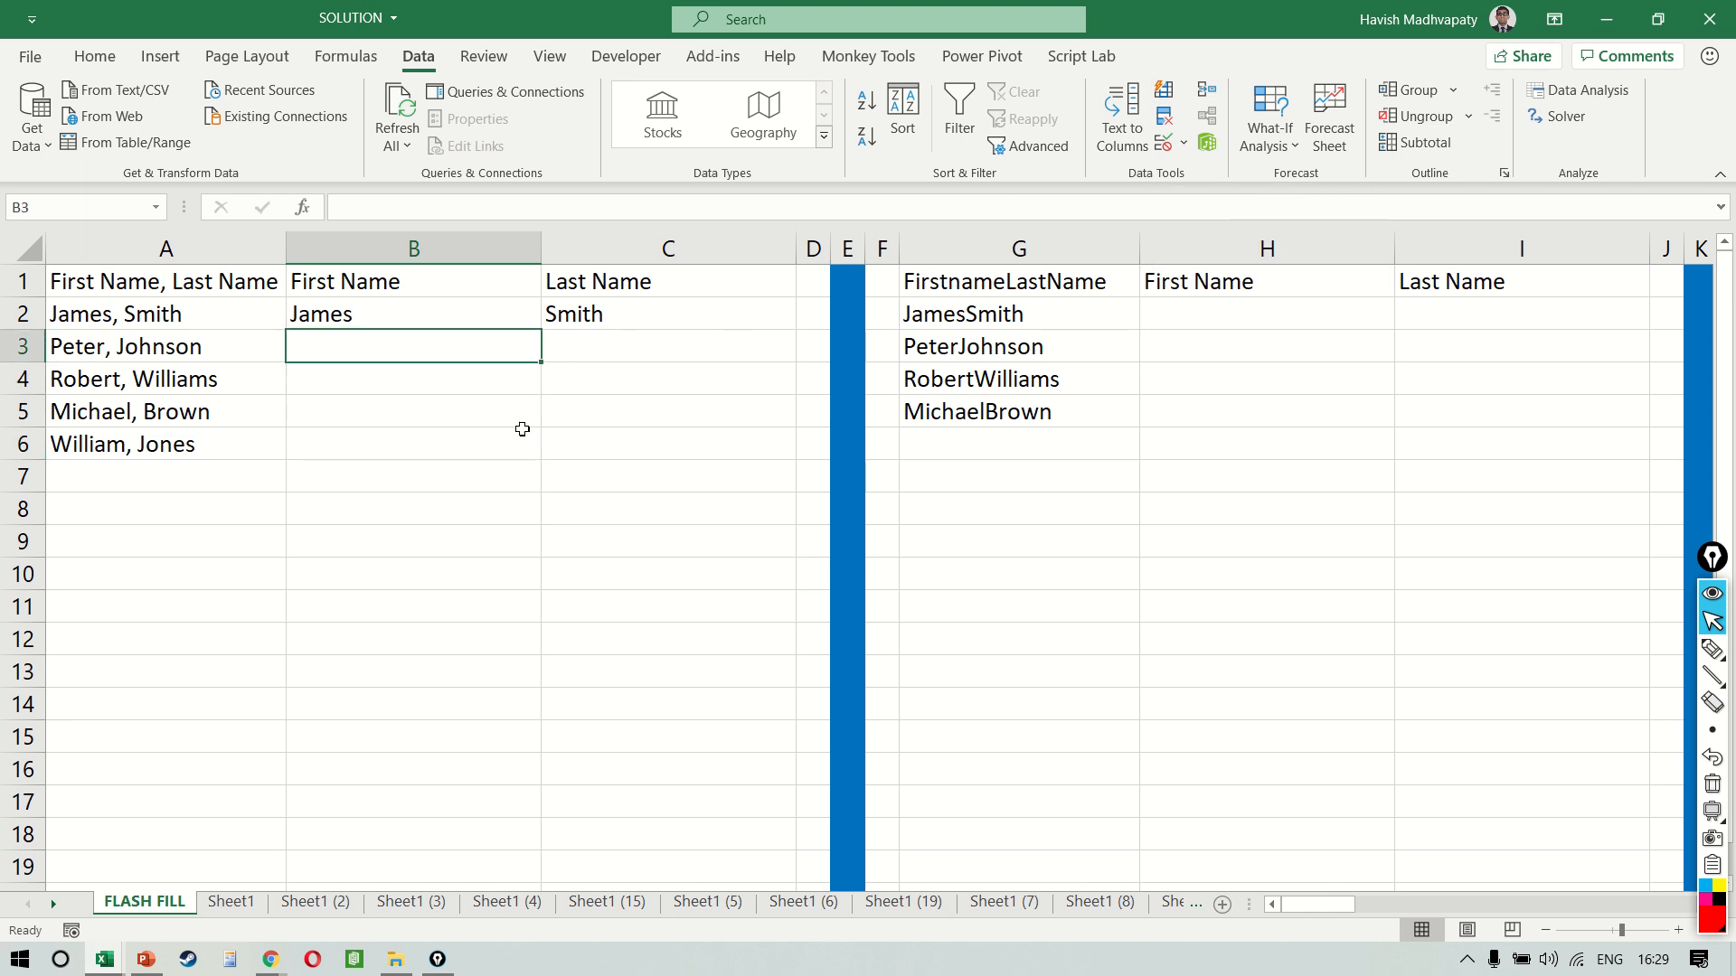
{"action": "key", "text": "ctrl+e"}
{"action": "key", "text": "Right"}
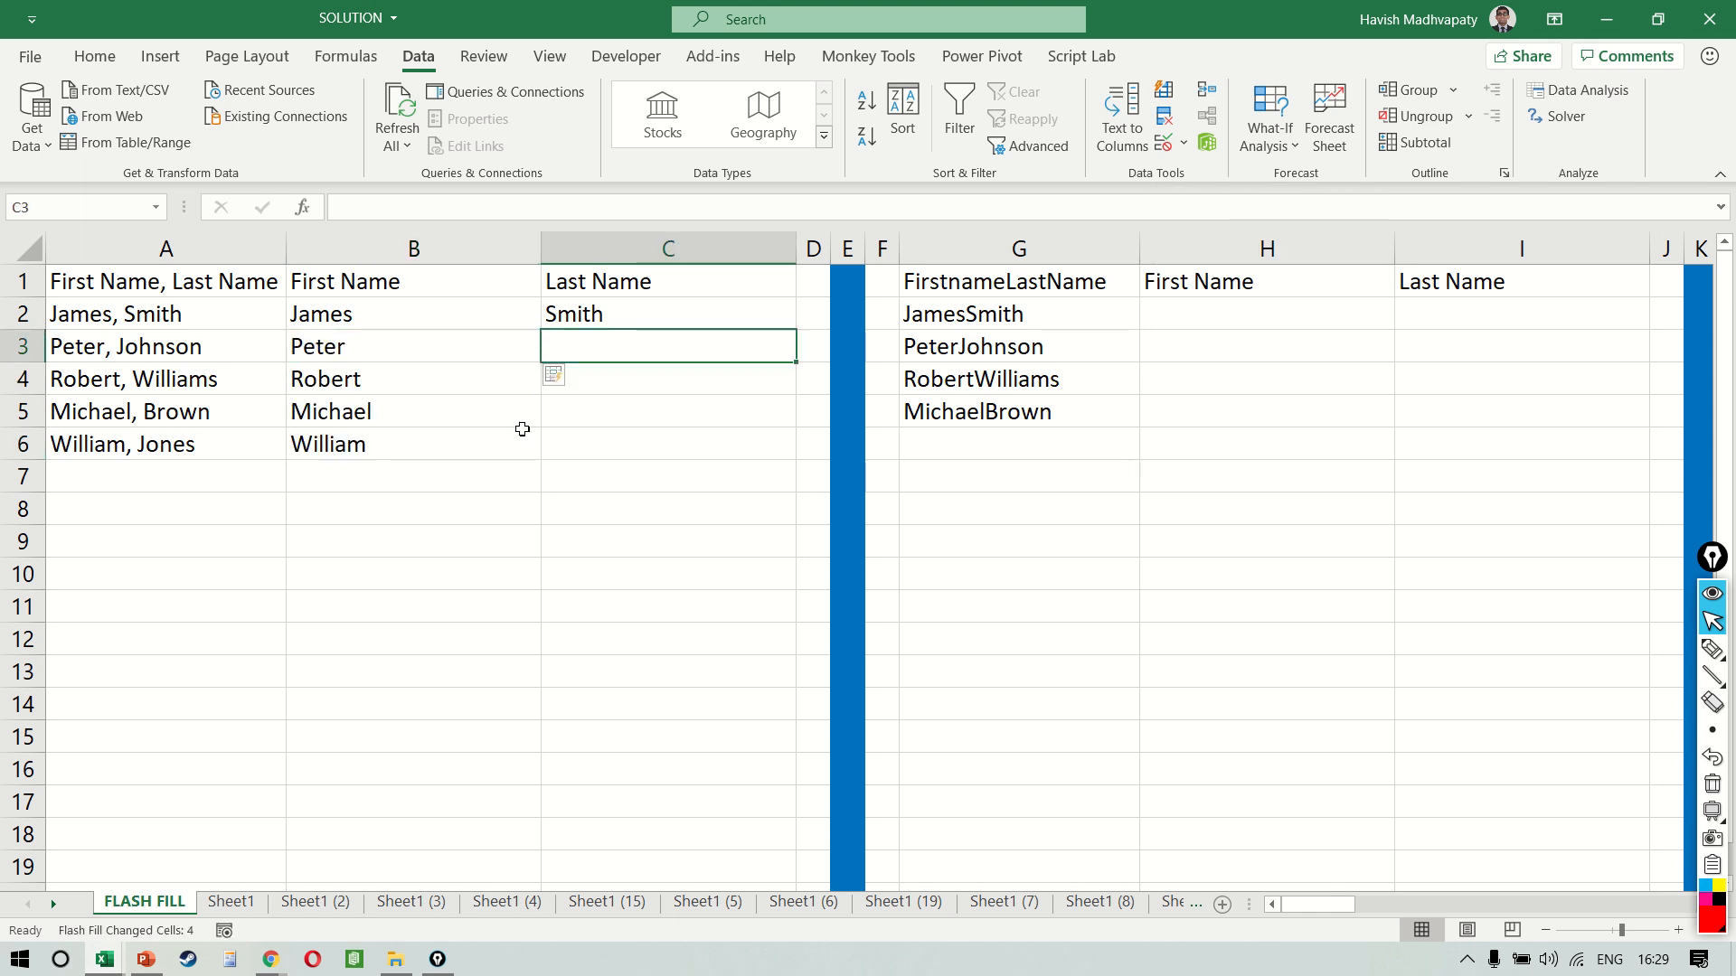
{"action": "key", "text": "ctrl+e"}
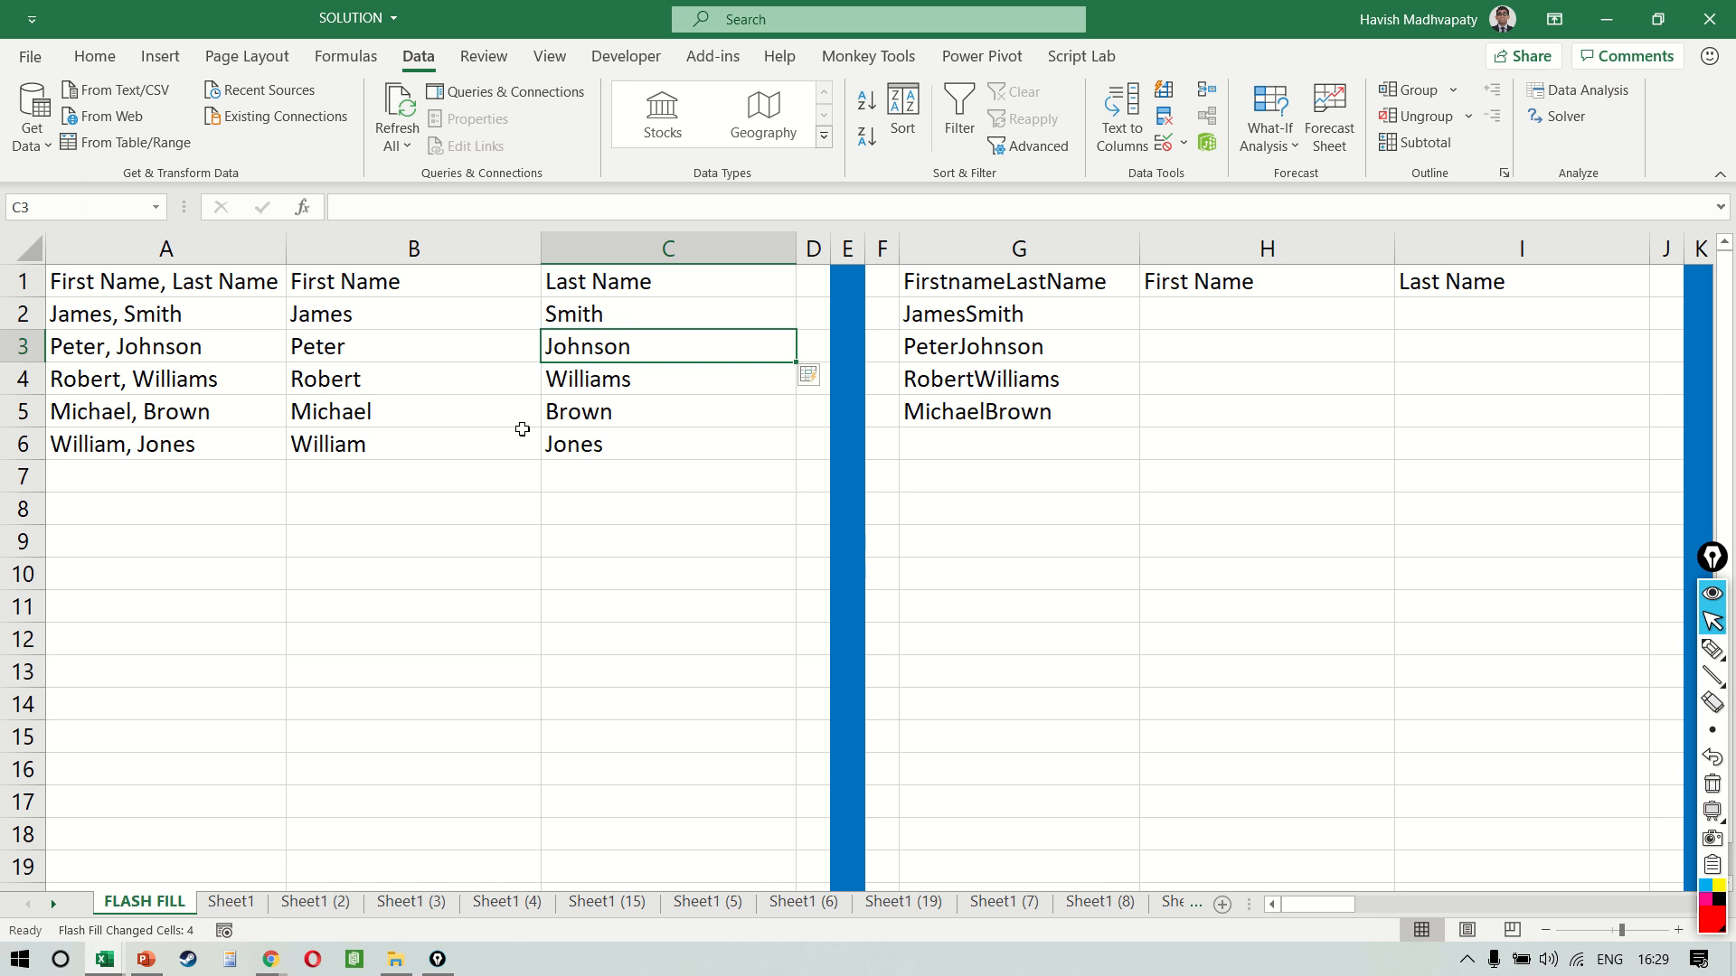
Add a new comma-separated first and last name in A7 below the existing list
{"action": "key", "text": "Left"}
{"action": "key", "text": "Down"}
{"action": "key", "text": "Down"}
{"action": "key", "text": "Left"}
{"action": "key", "text": "Down"}
{"action": "key", "text": "Down"}
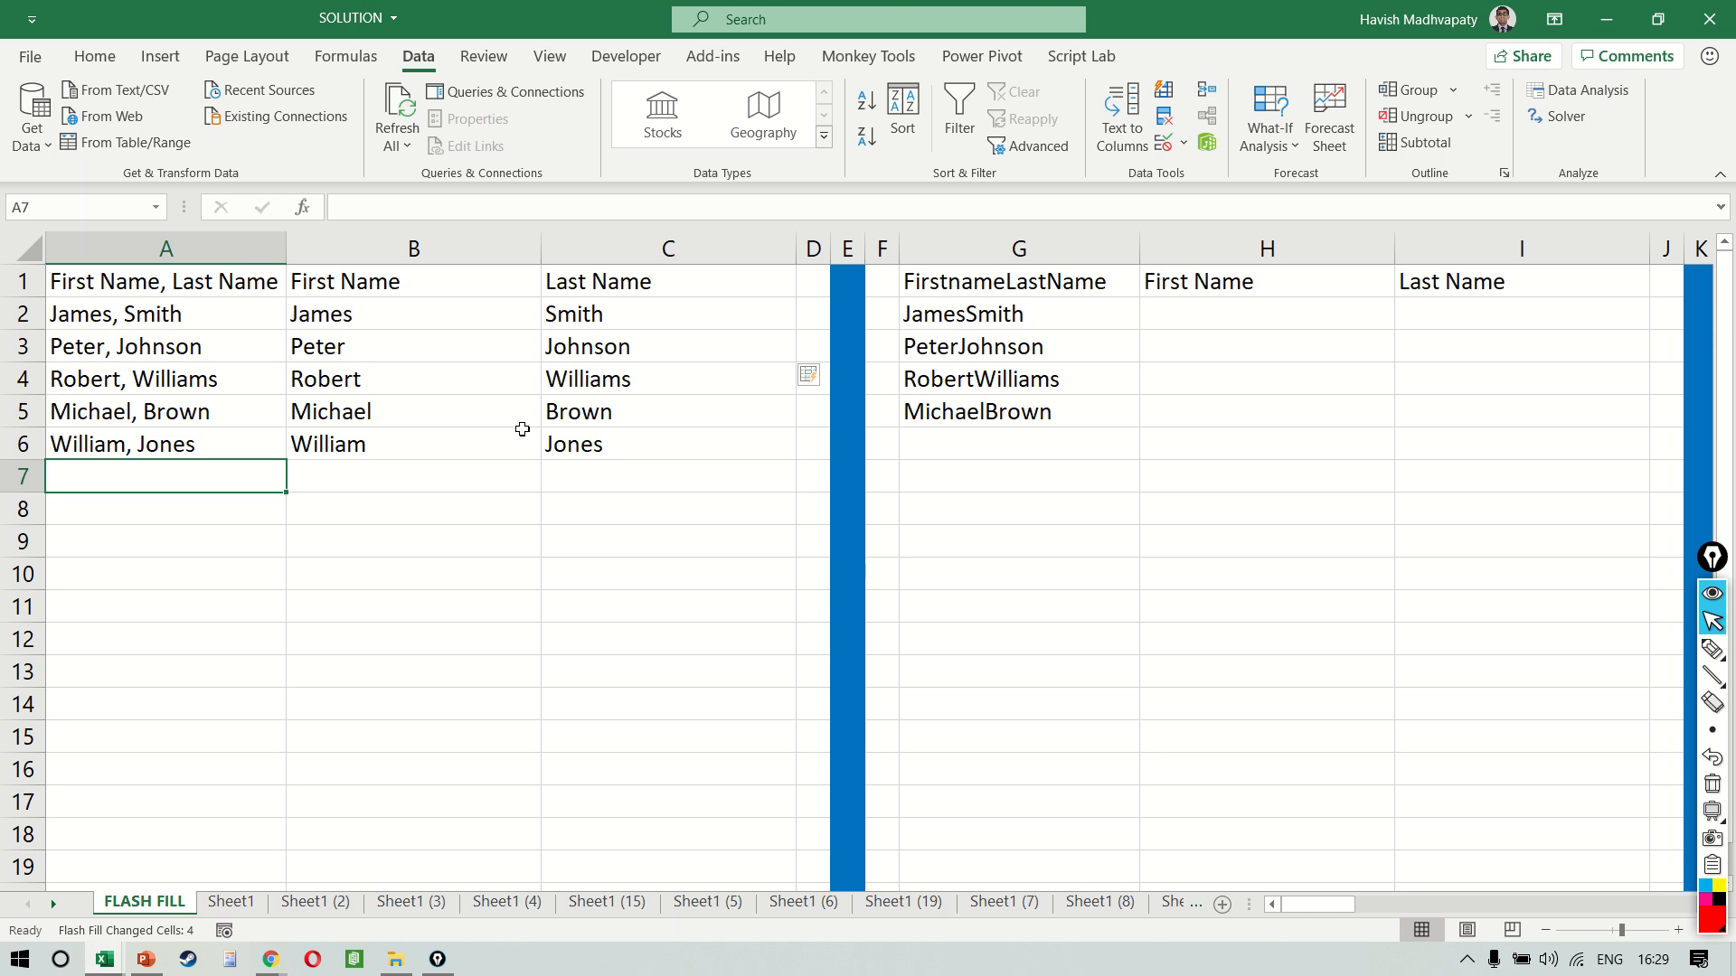
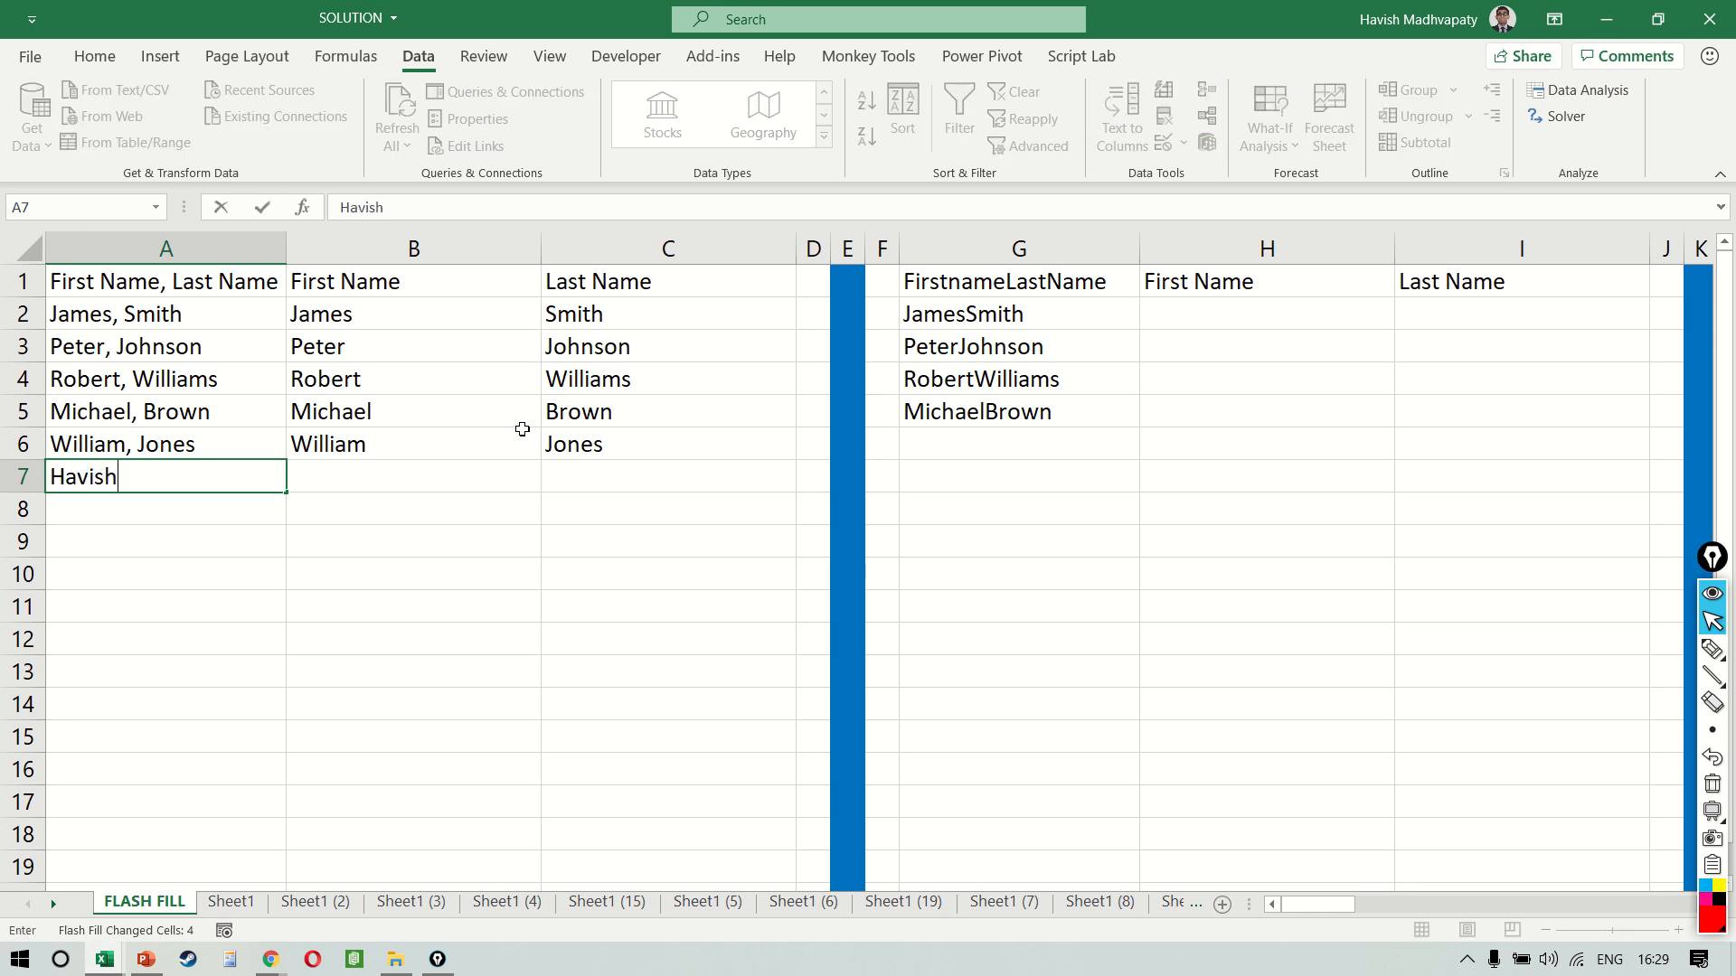
{"action": "key", "text": "Return"}
{"action": "key", "text": "Up"}
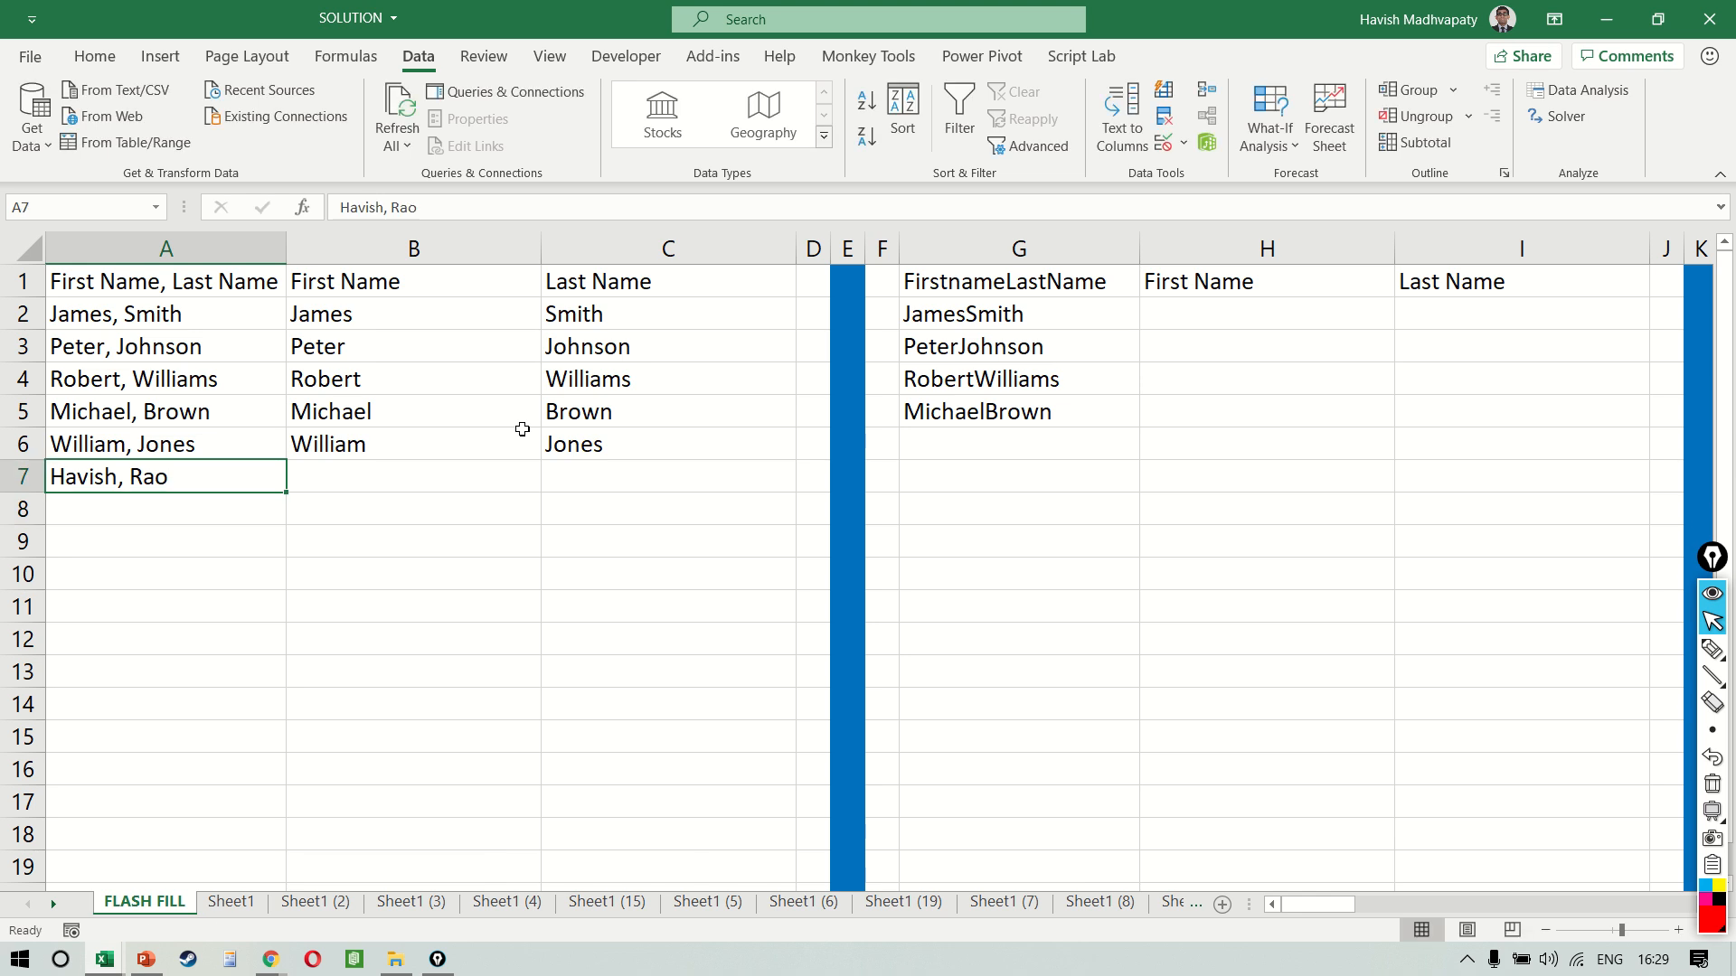
Flash Fill the new entry's first name in B7 and last name in C7
{"action": "key", "text": "Right"}
{"action": "key", "text": "ctrl+e"}
{"action": "key", "text": "Right"}
{"action": "key", "text": "ctrl+e"}
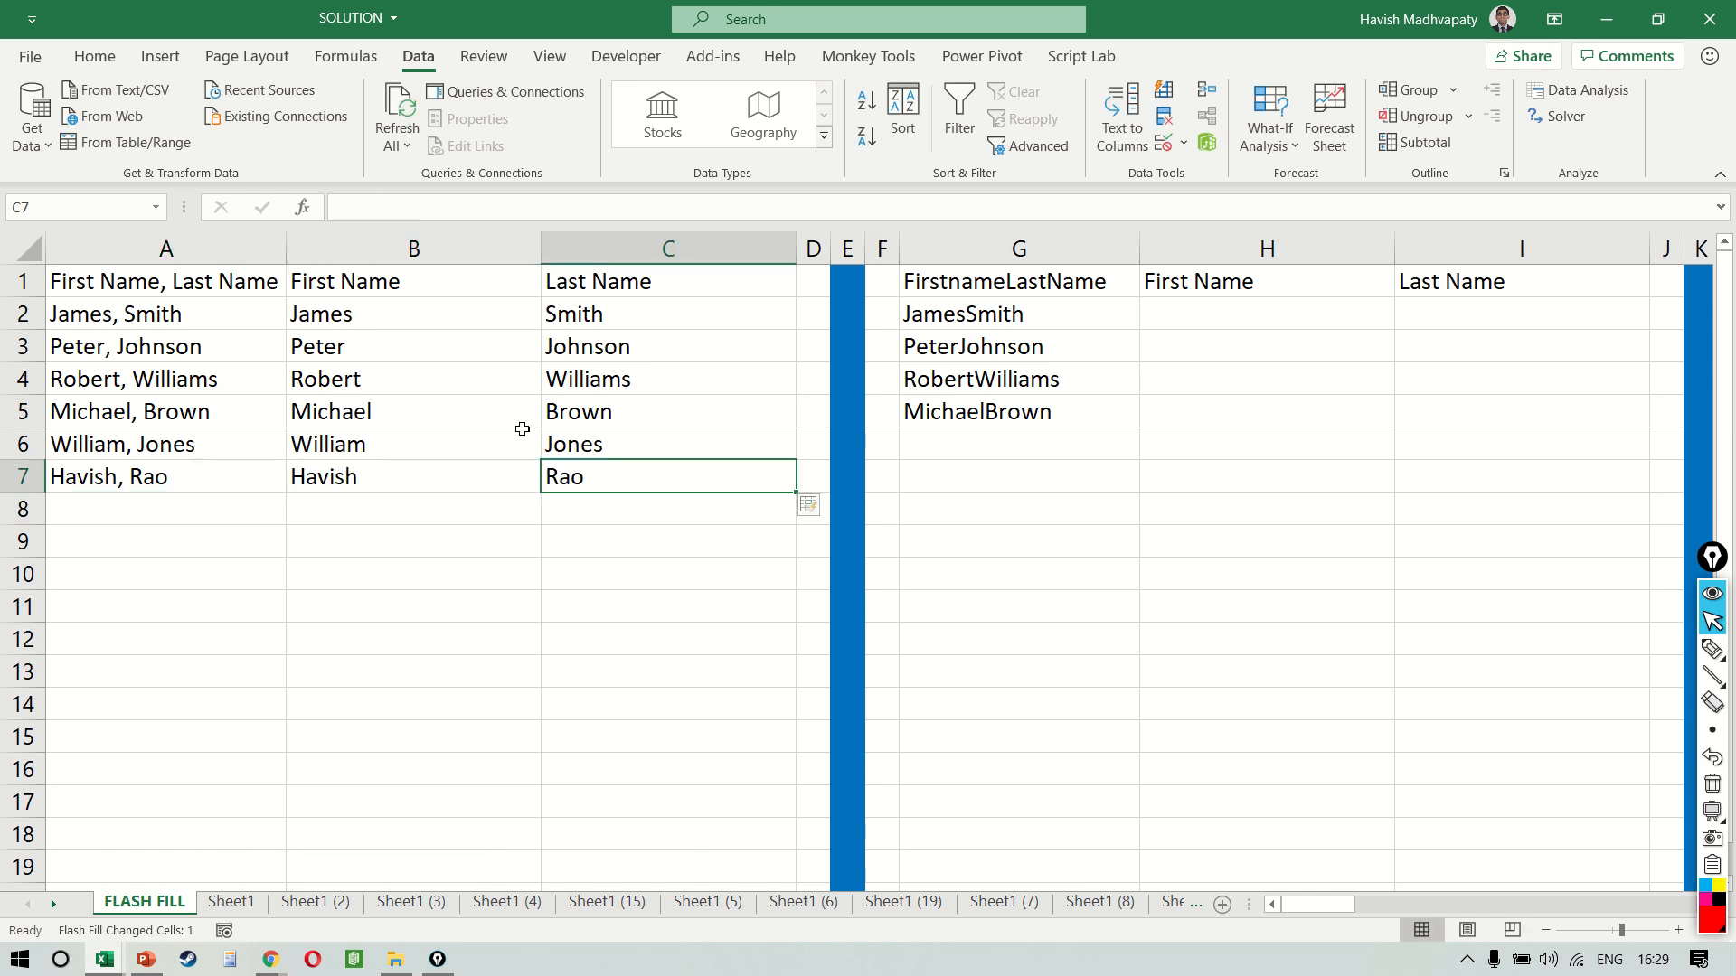
Clear the extracted first and last names in B2:C7
{"action": "key", "text": "Left"}
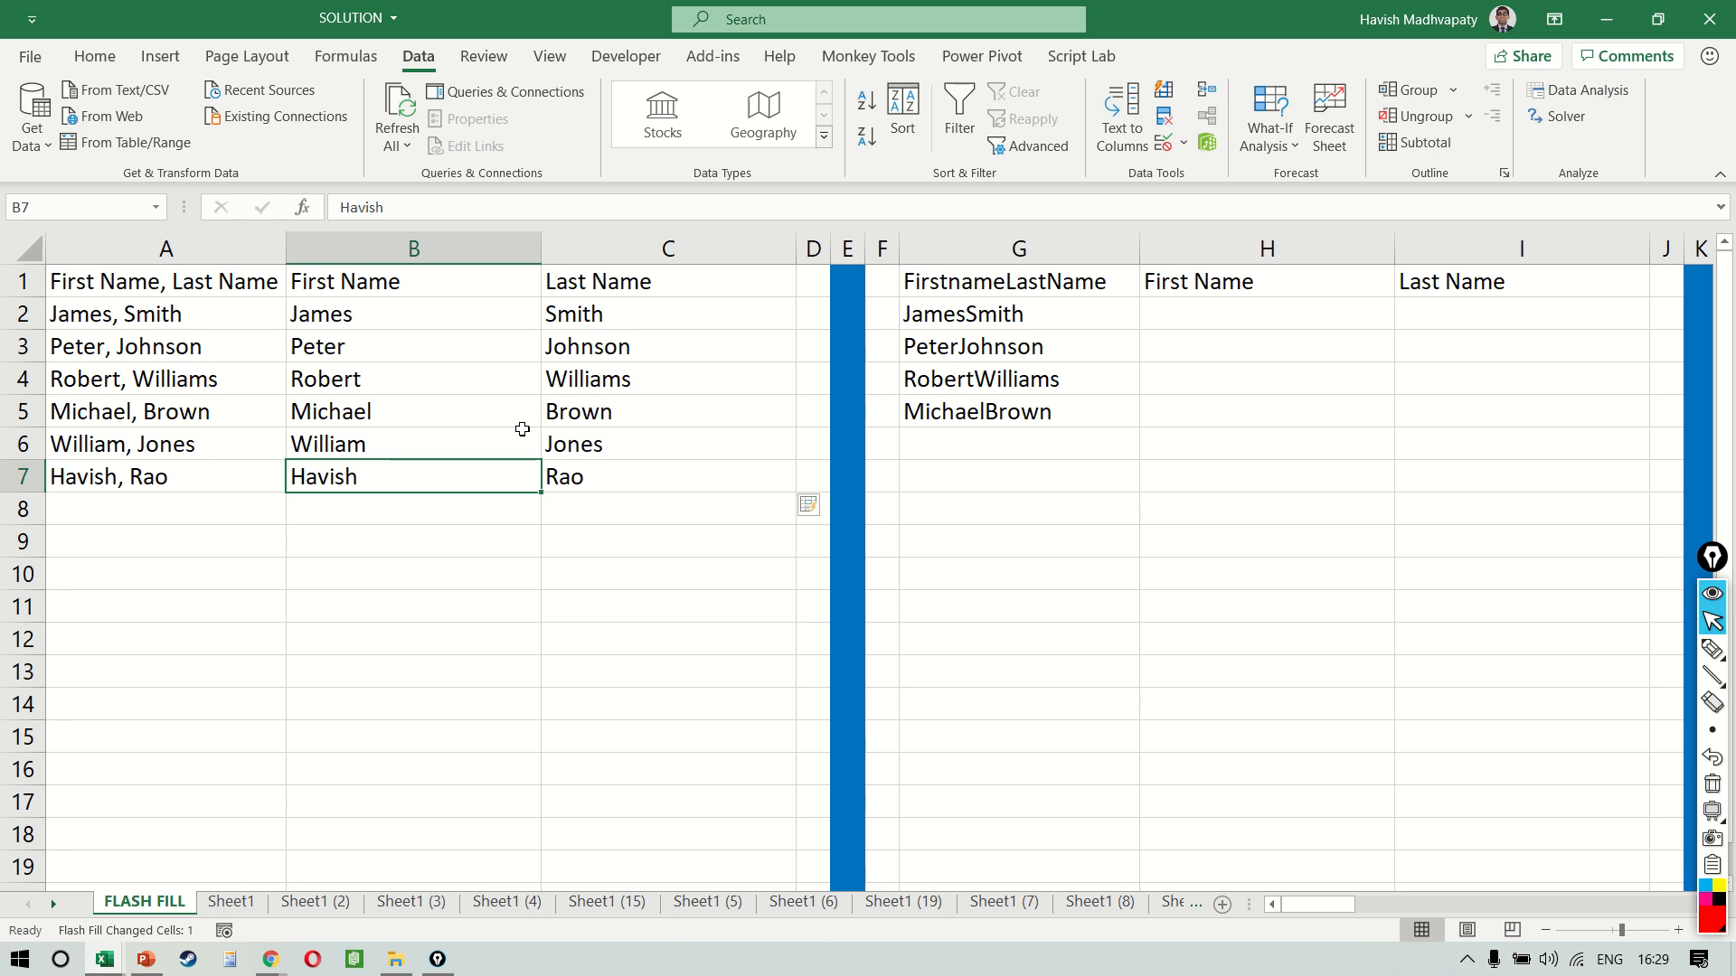
{"action": "key", "text": "shift+Up"}
{"action": "key", "text": "shift+Up"}
{"action": "key", "text": "shift+Up"}
{"action": "key", "text": "shift+Up"}
{"action": "key", "text": "shift+Up"}
{"action": "key", "text": "shift+Right"}
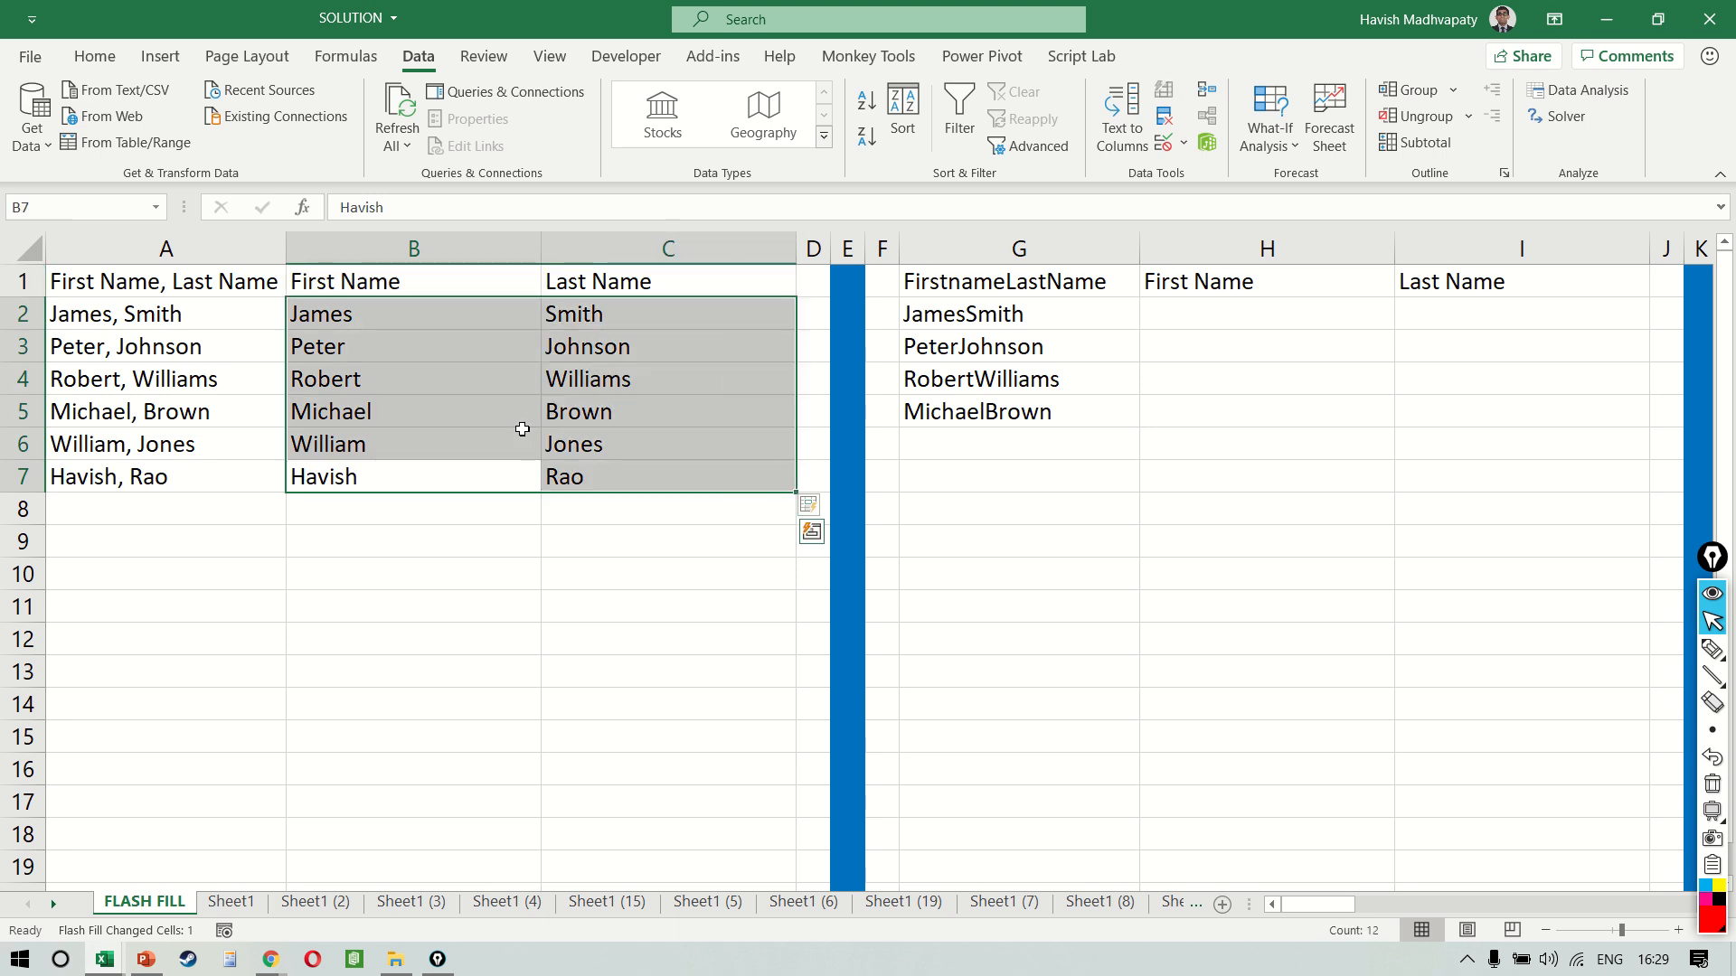
{"action": "key", "text": "Delete"}
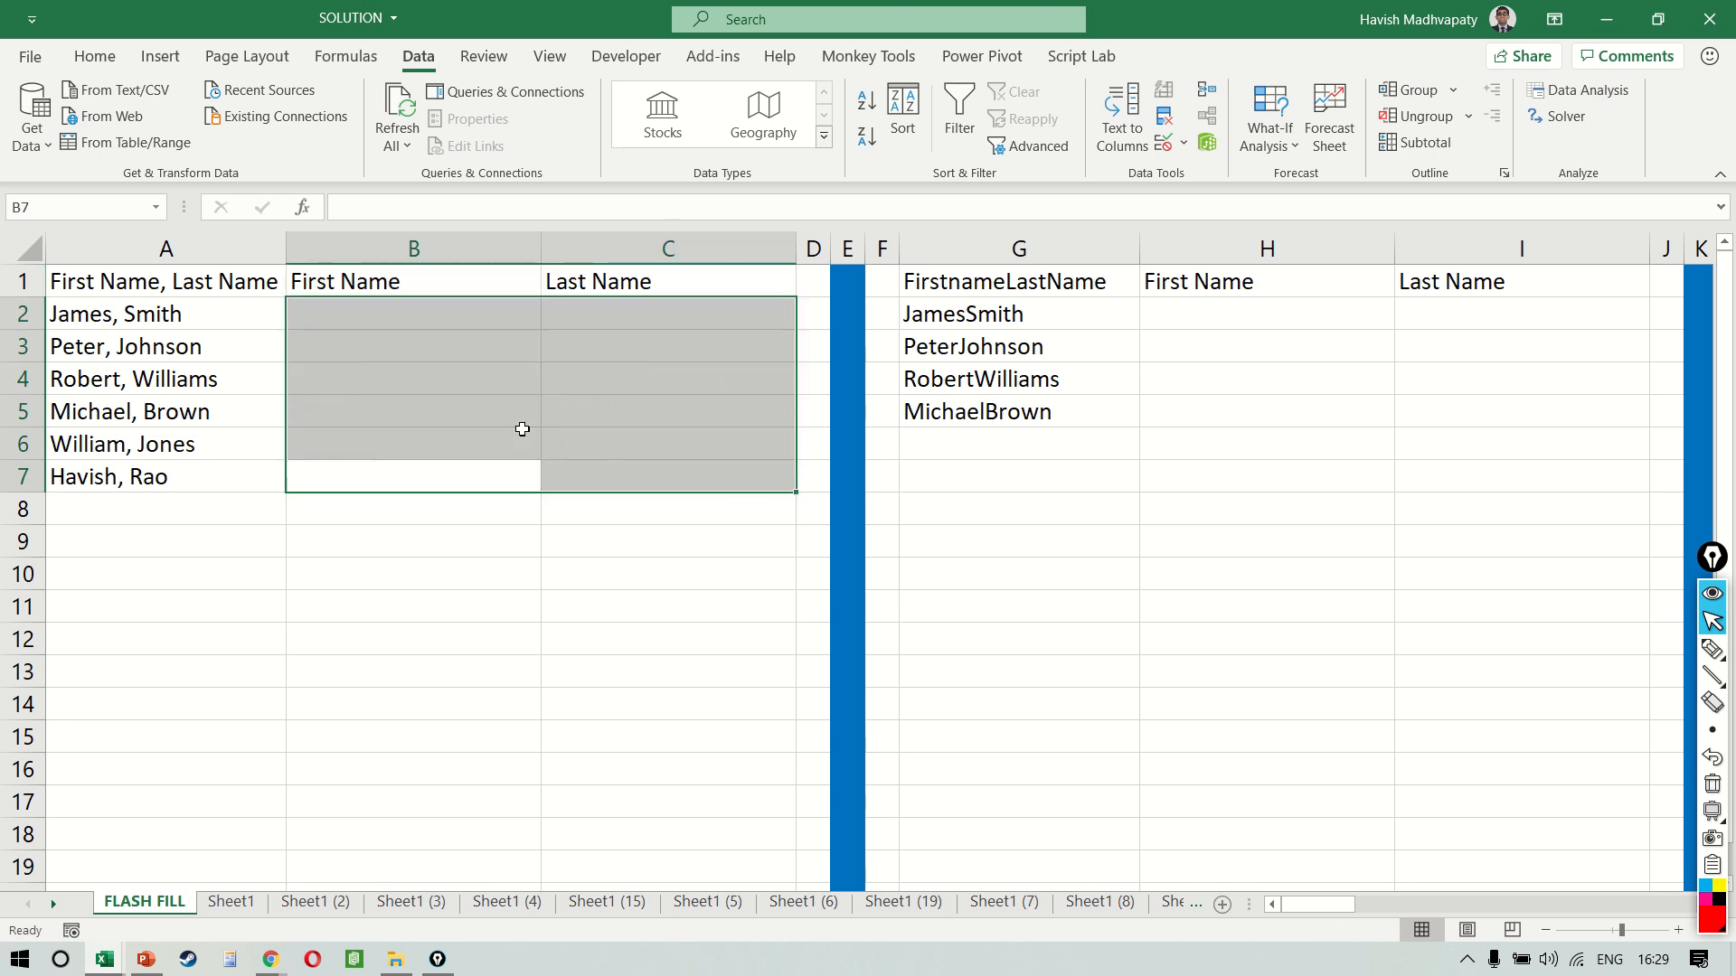
Undo the clearing of the extracted names, the row 7 fills and the new entry in A7
{"action": "key", "text": "ctrl+z"}
{"action": "key", "text": "ctrl+z"}
{"action": "key", "text": "ctrl+z"}
{"action": "key", "text": "ctrl+z"}
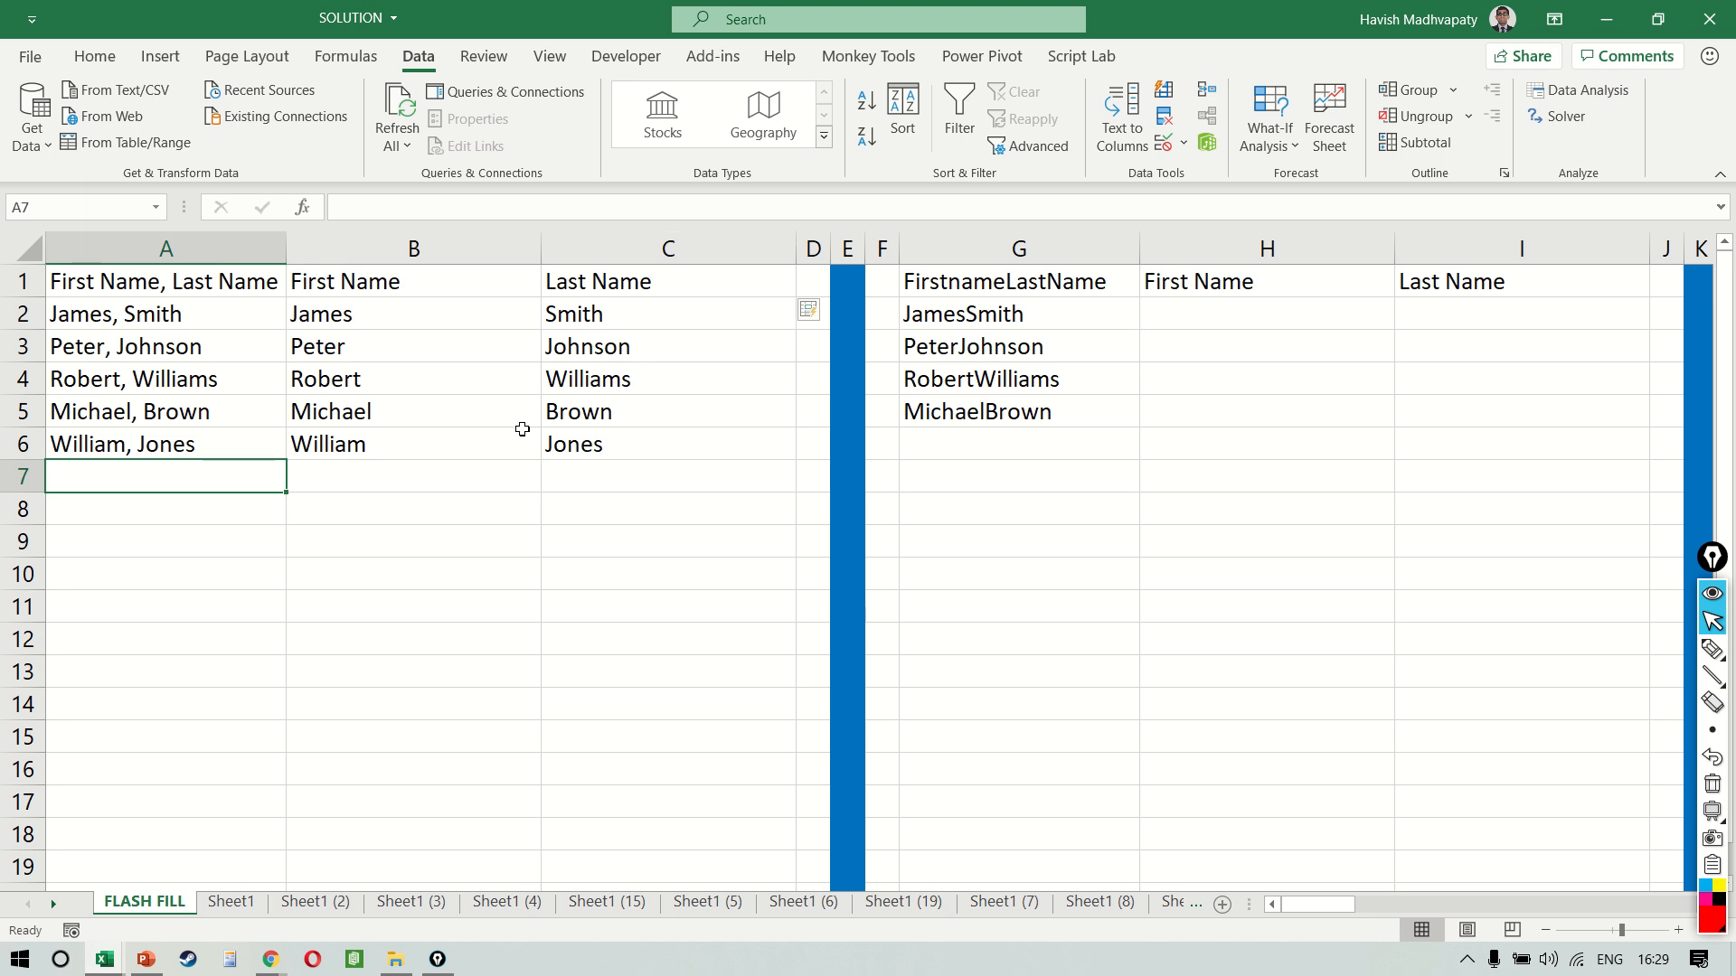
Replace only the last name within A2 with a different last name, keeping the first name and comma
{"action": "key", "text": "Right"}
{"action": "key", "text": "Up"}
{"action": "key", "text": "Up"}
{"action": "key", "text": "Up"}
{"action": "key", "text": "Up"}
{"action": "key", "text": "Up"}
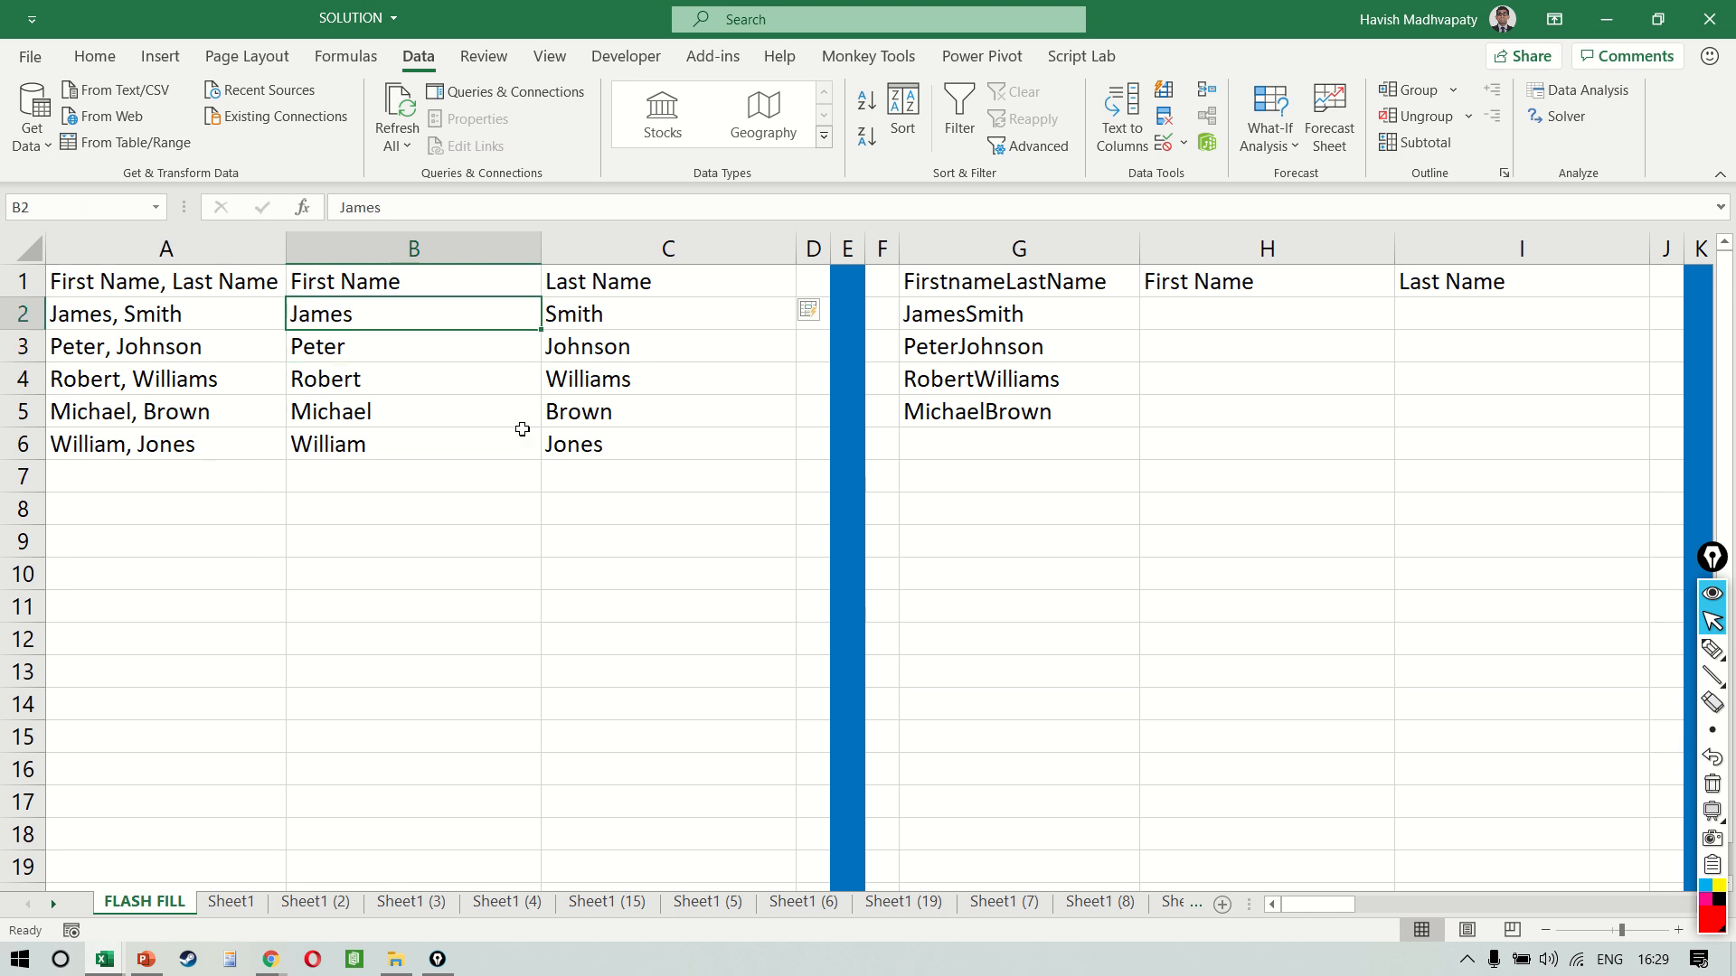
{"action": "key", "text": "Left"}
{"action": "key", "text": "F2"}
{"action": "key", "text": "ctrl+shift+Left"}
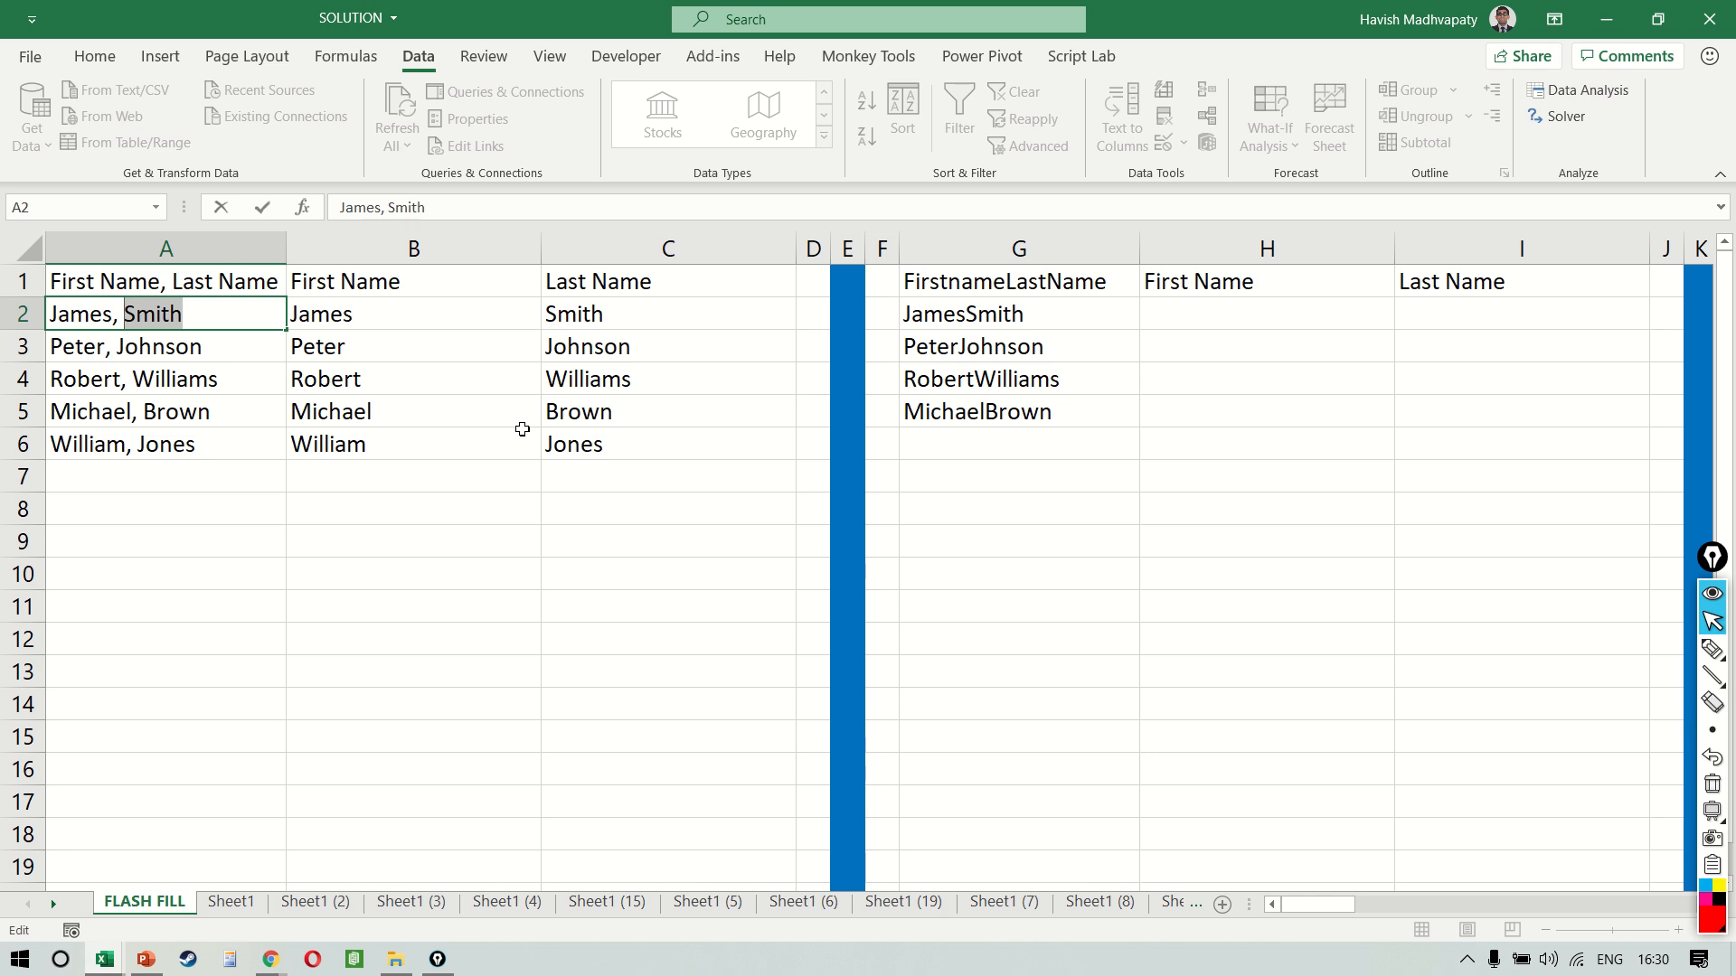
{"action": "type", "text": "Stones"}
{"action": "key", "text": "Return"}
Clear the outdated first and last names in B2:C6
{"action": "key", "text": "Up"}
{"action": "key", "text": "Right"}
{"action": "key", "text": "Right"}
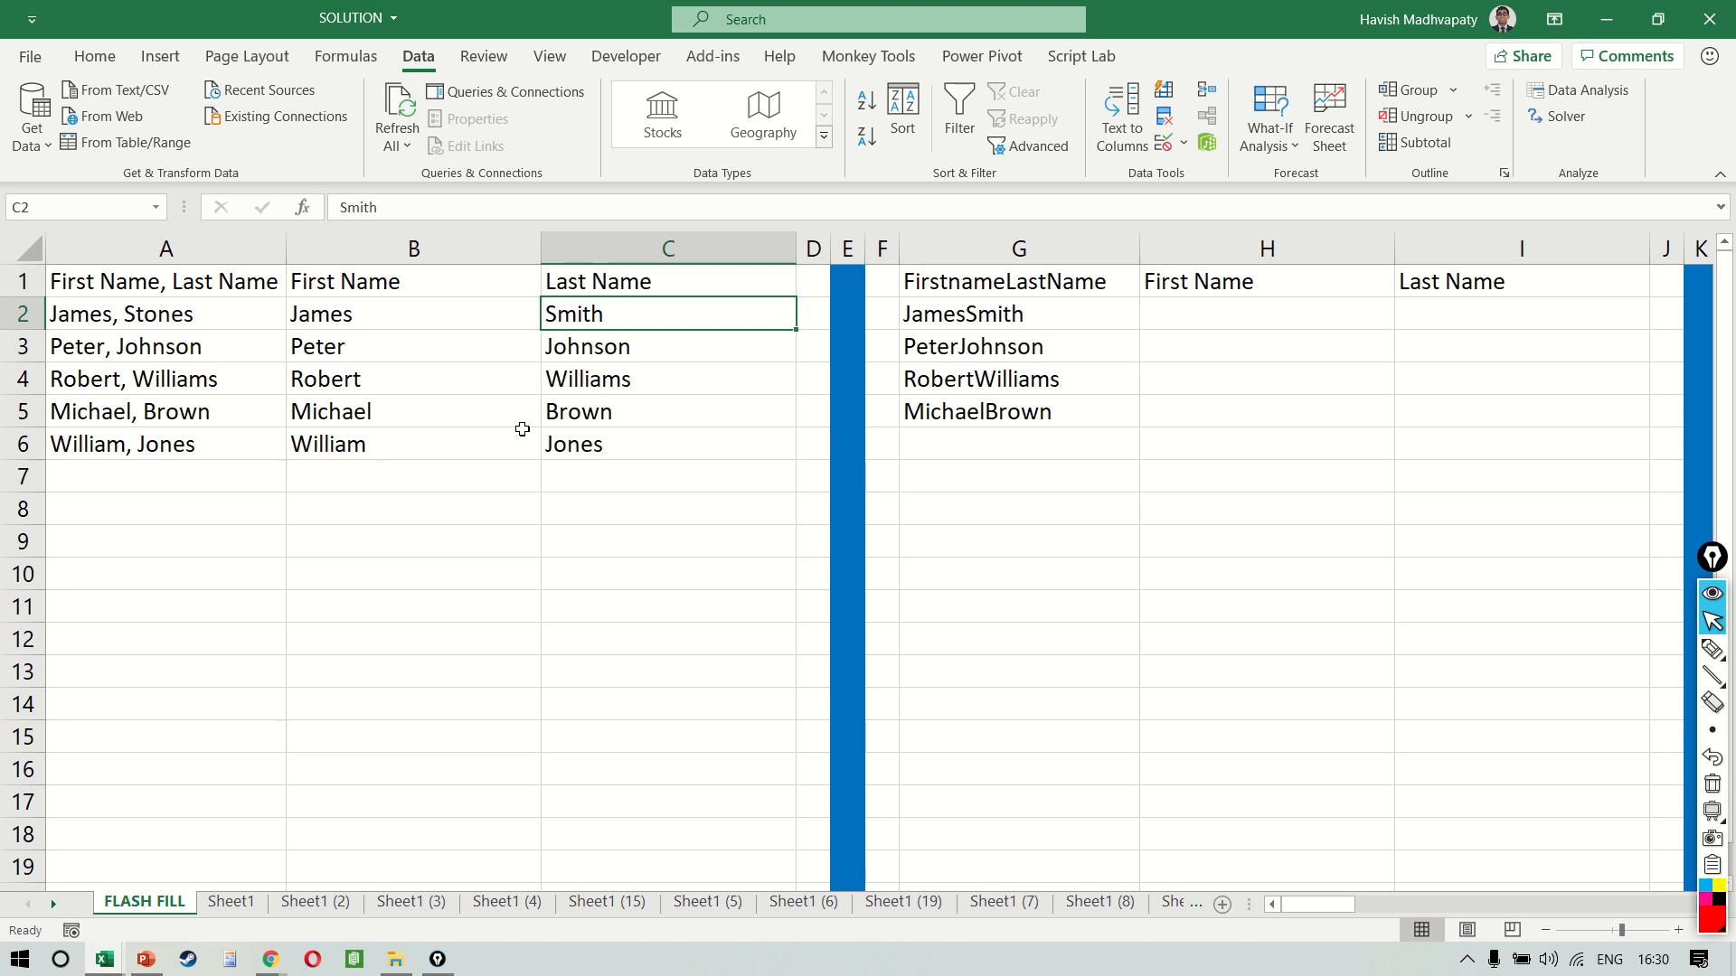
{"action": "key", "text": "Left"}
{"action": "key", "text": "ctrl+shift+Down"}
{"action": "key", "text": "ctrl+shift+Right"}
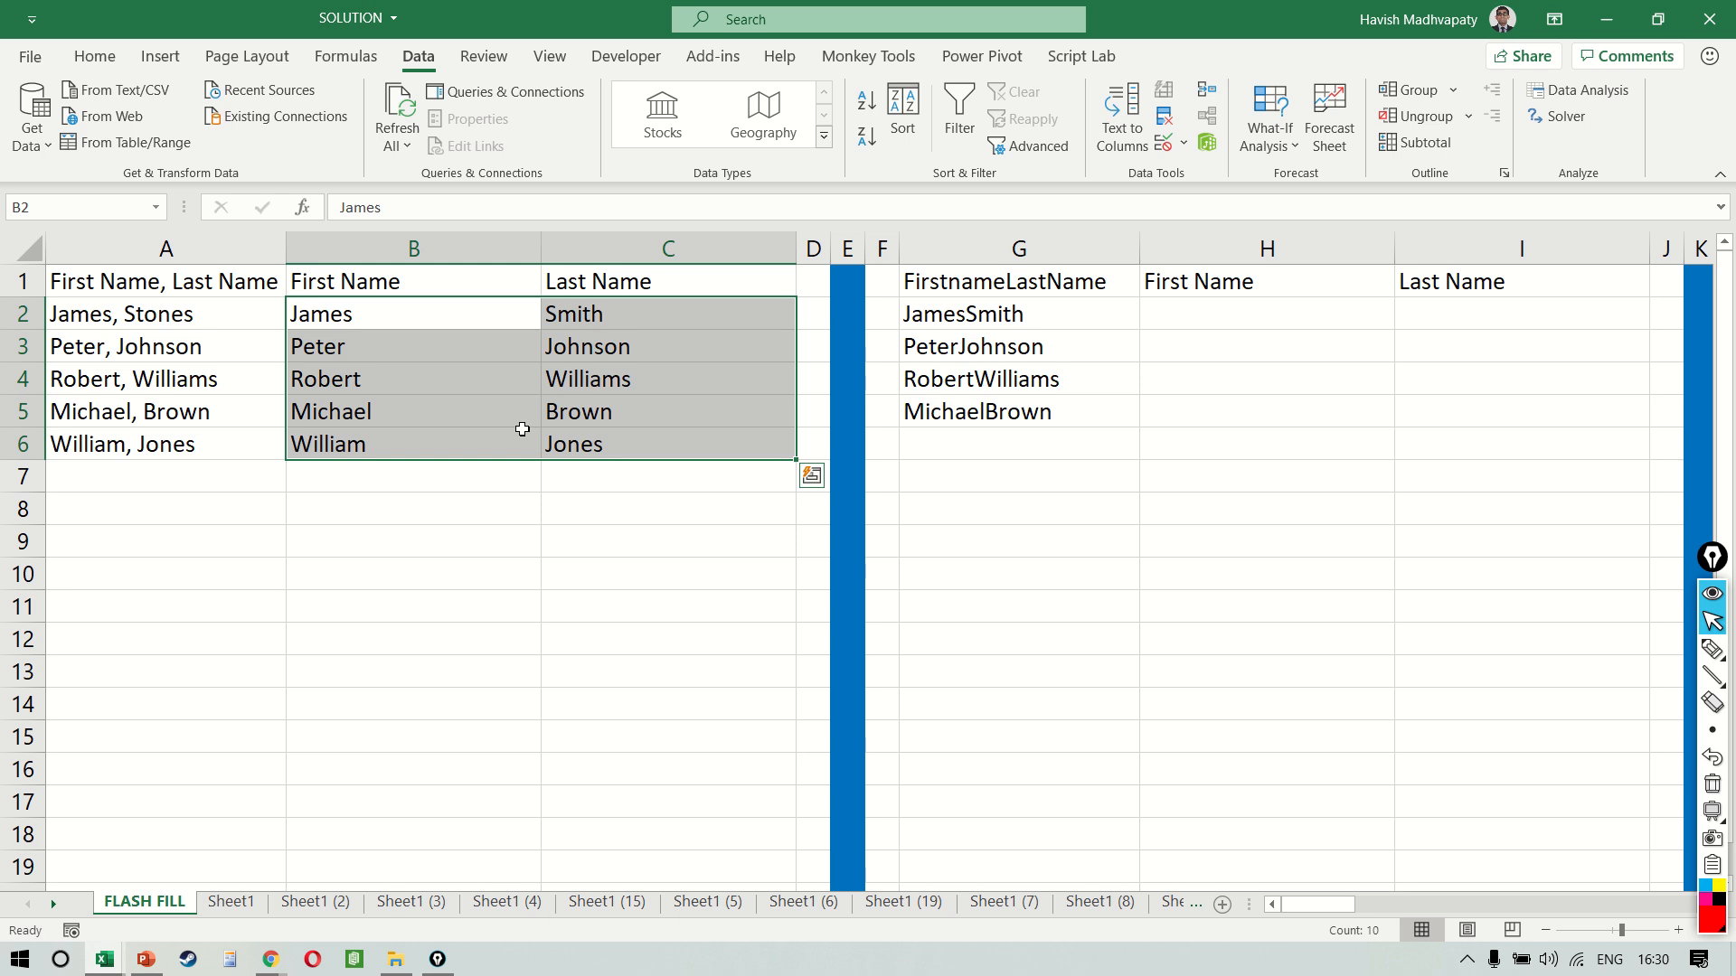
{"action": "key", "text": "Delete"}
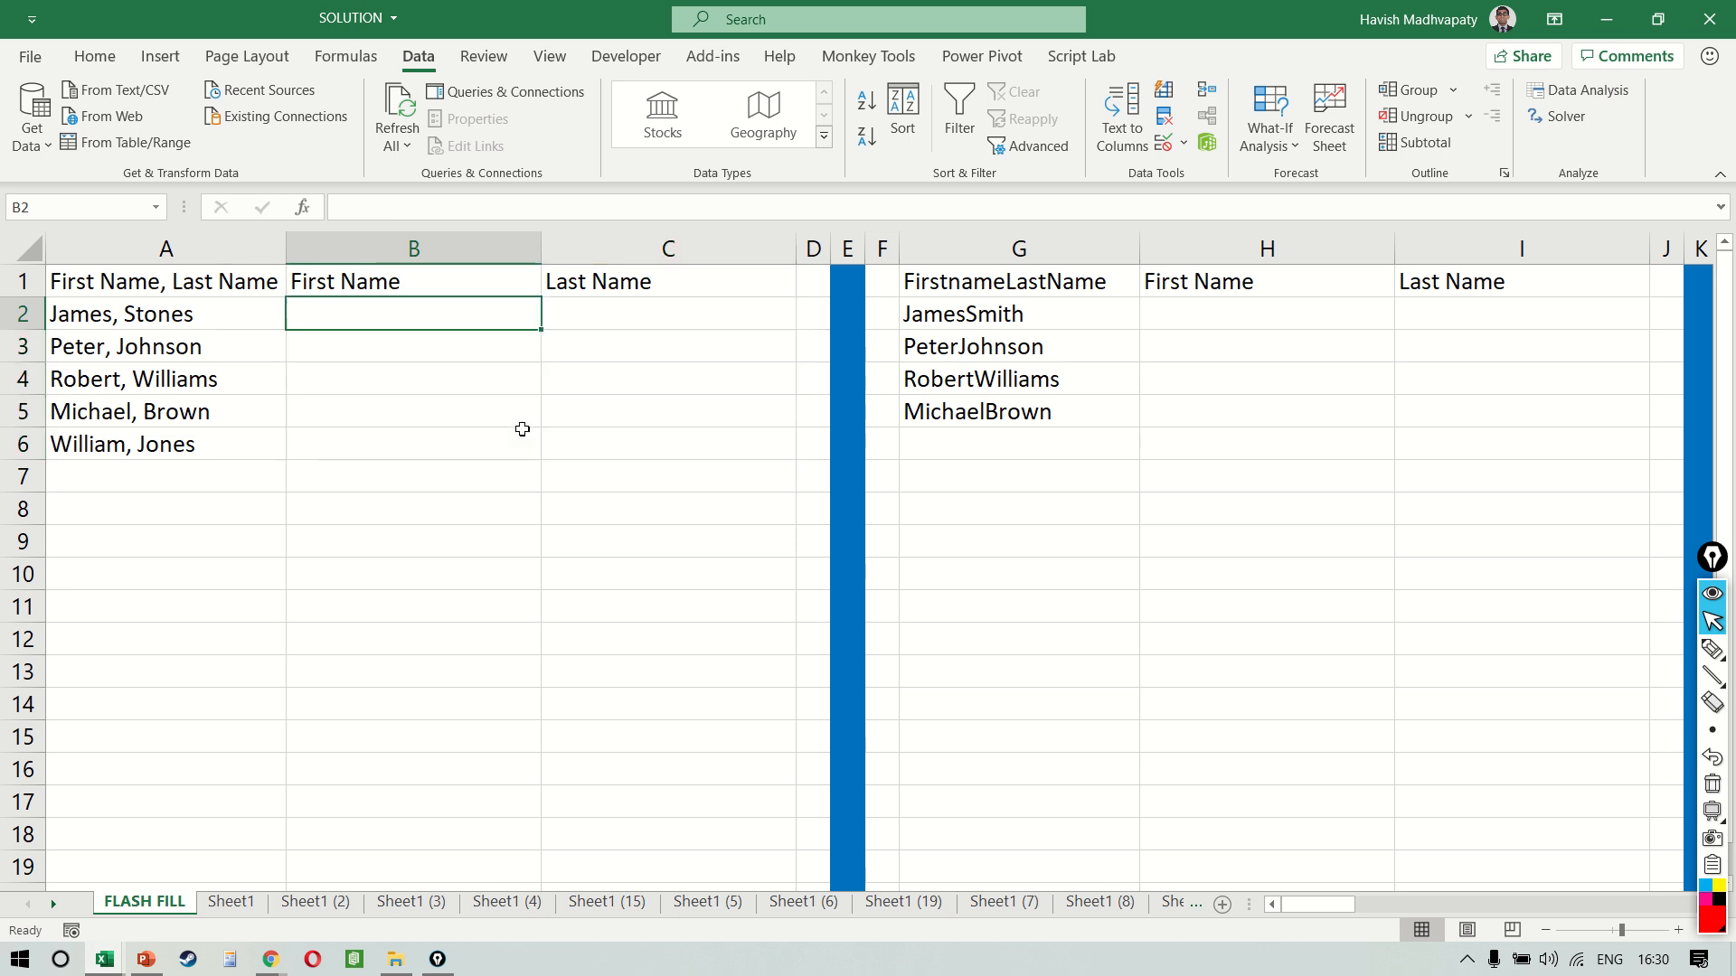
Enter the first name from A2 into B2 and Flash Fill the First Name column from B3
{"action": "type", "text": "James"}
{"action": "key", "text": "Tab"}
{"action": "key", "text": "Return"}
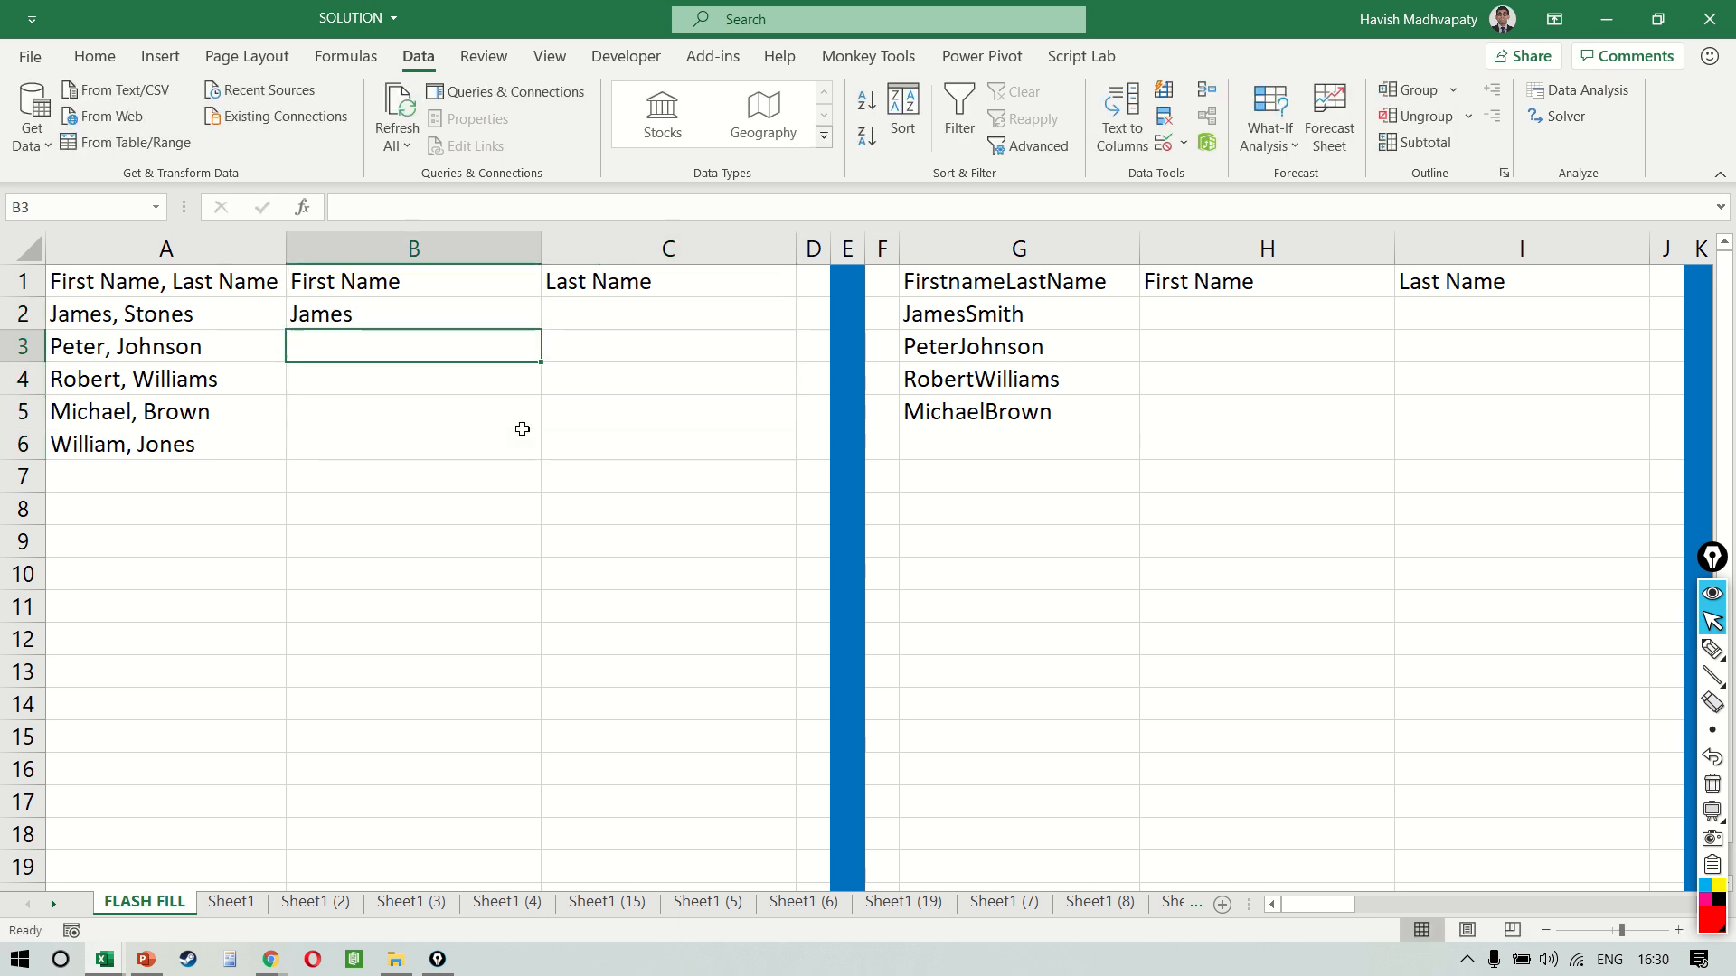
{"action": "key", "text": "ctrl+e"}
Enter the updated last name from A2 into C2 and Flash Fill the Last Name column from C3
{"action": "key", "text": "Up"}
{"action": "key", "text": "Right"}
{"action": "type", "text": "Stones"}
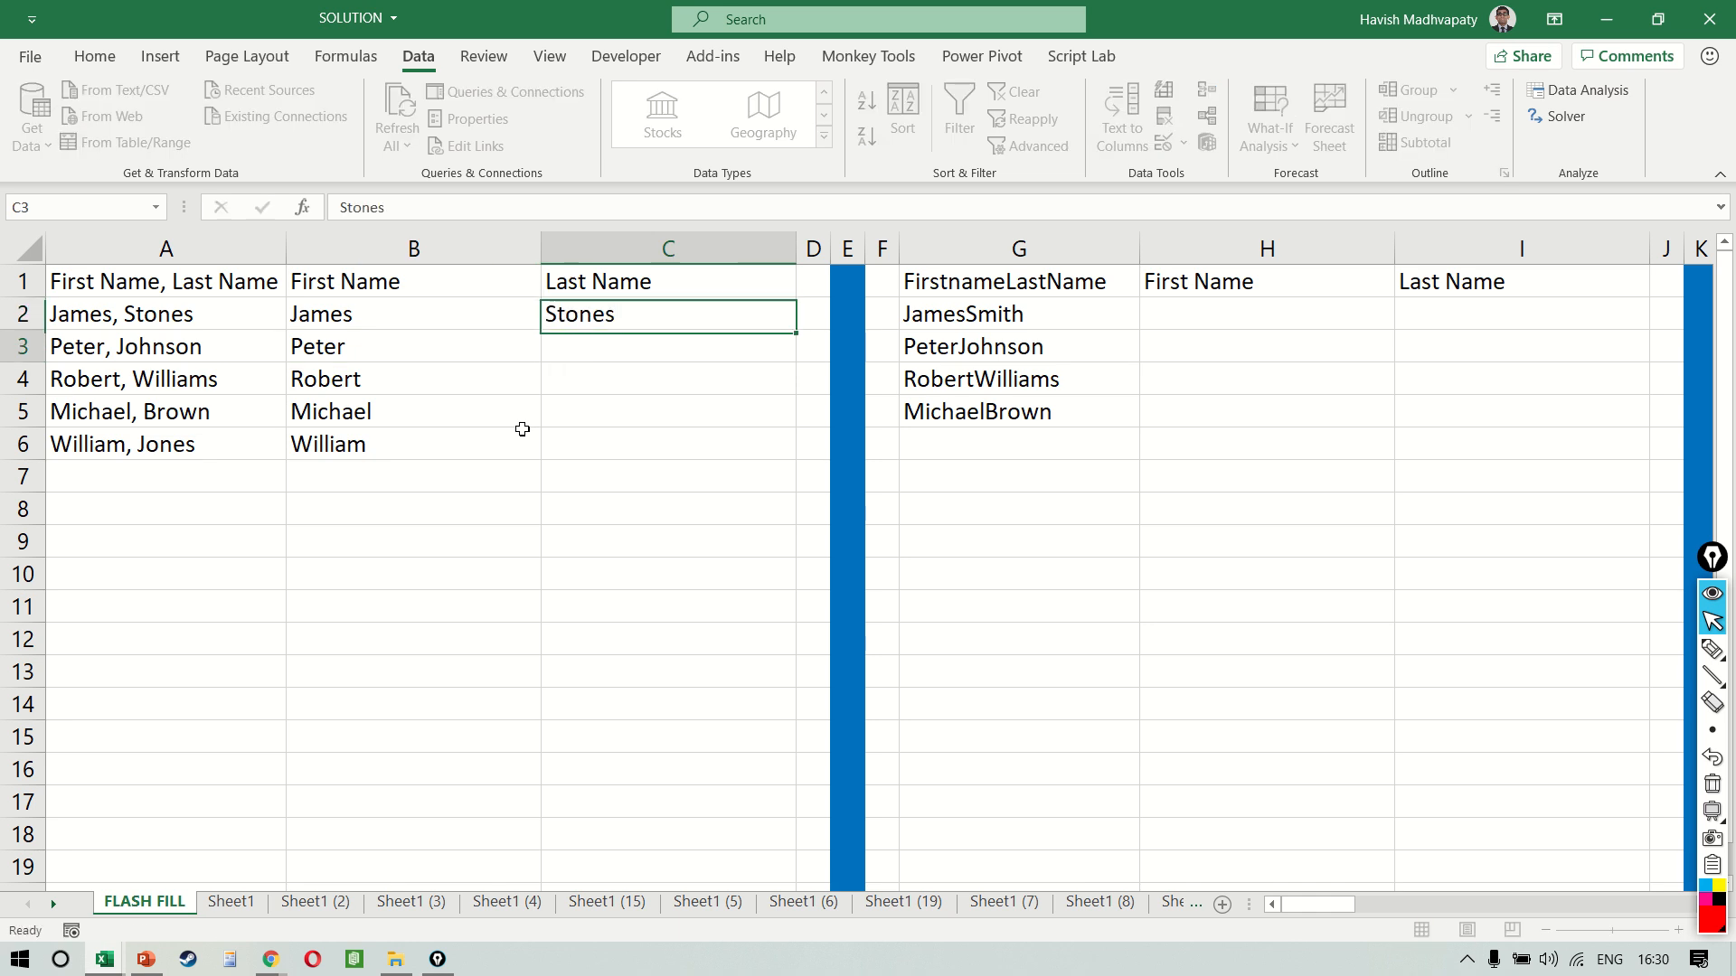
{"action": "key", "text": "Return"}
{"action": "key", "text": "ctrl+e"}
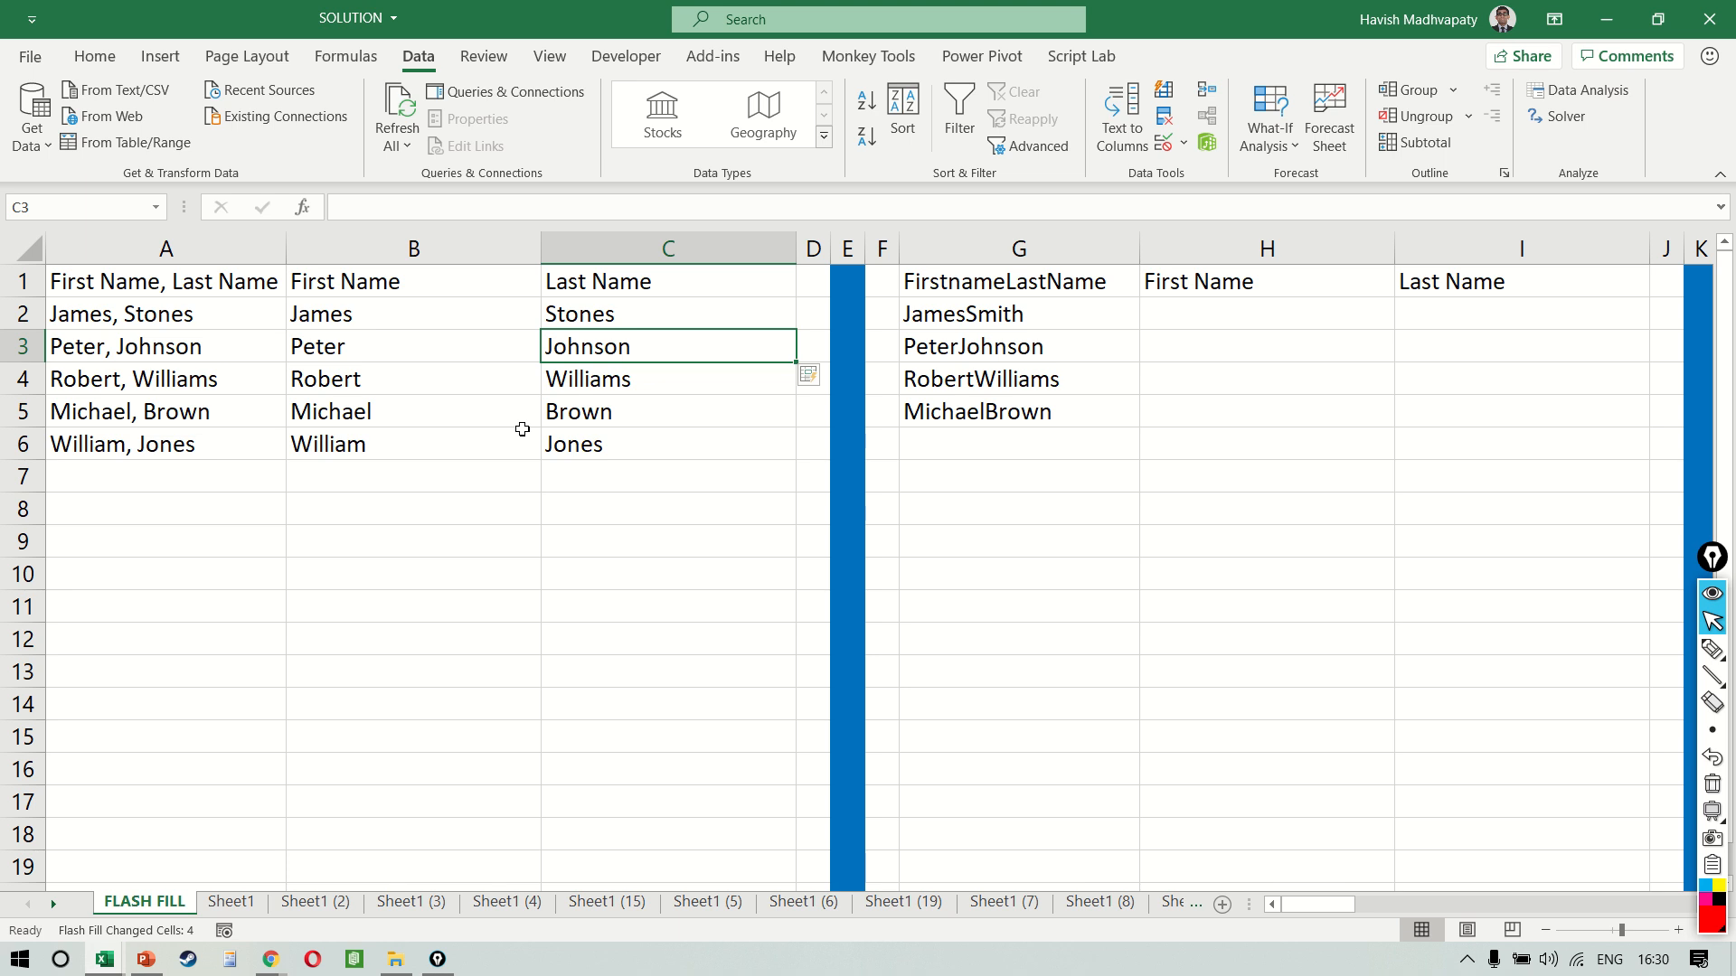
Enter the first name from the joined name in G2 into H2 and Flash Fill column H from H3
{"action": "key", "text": "Right"}
{"action": "key", "text": "Right"}
{"action": "key", "text": "Right"}
{"action": "key", "text": "Up"}
{"action": "key", "text": "Right"}
{"action": "key", "text": "Right"}
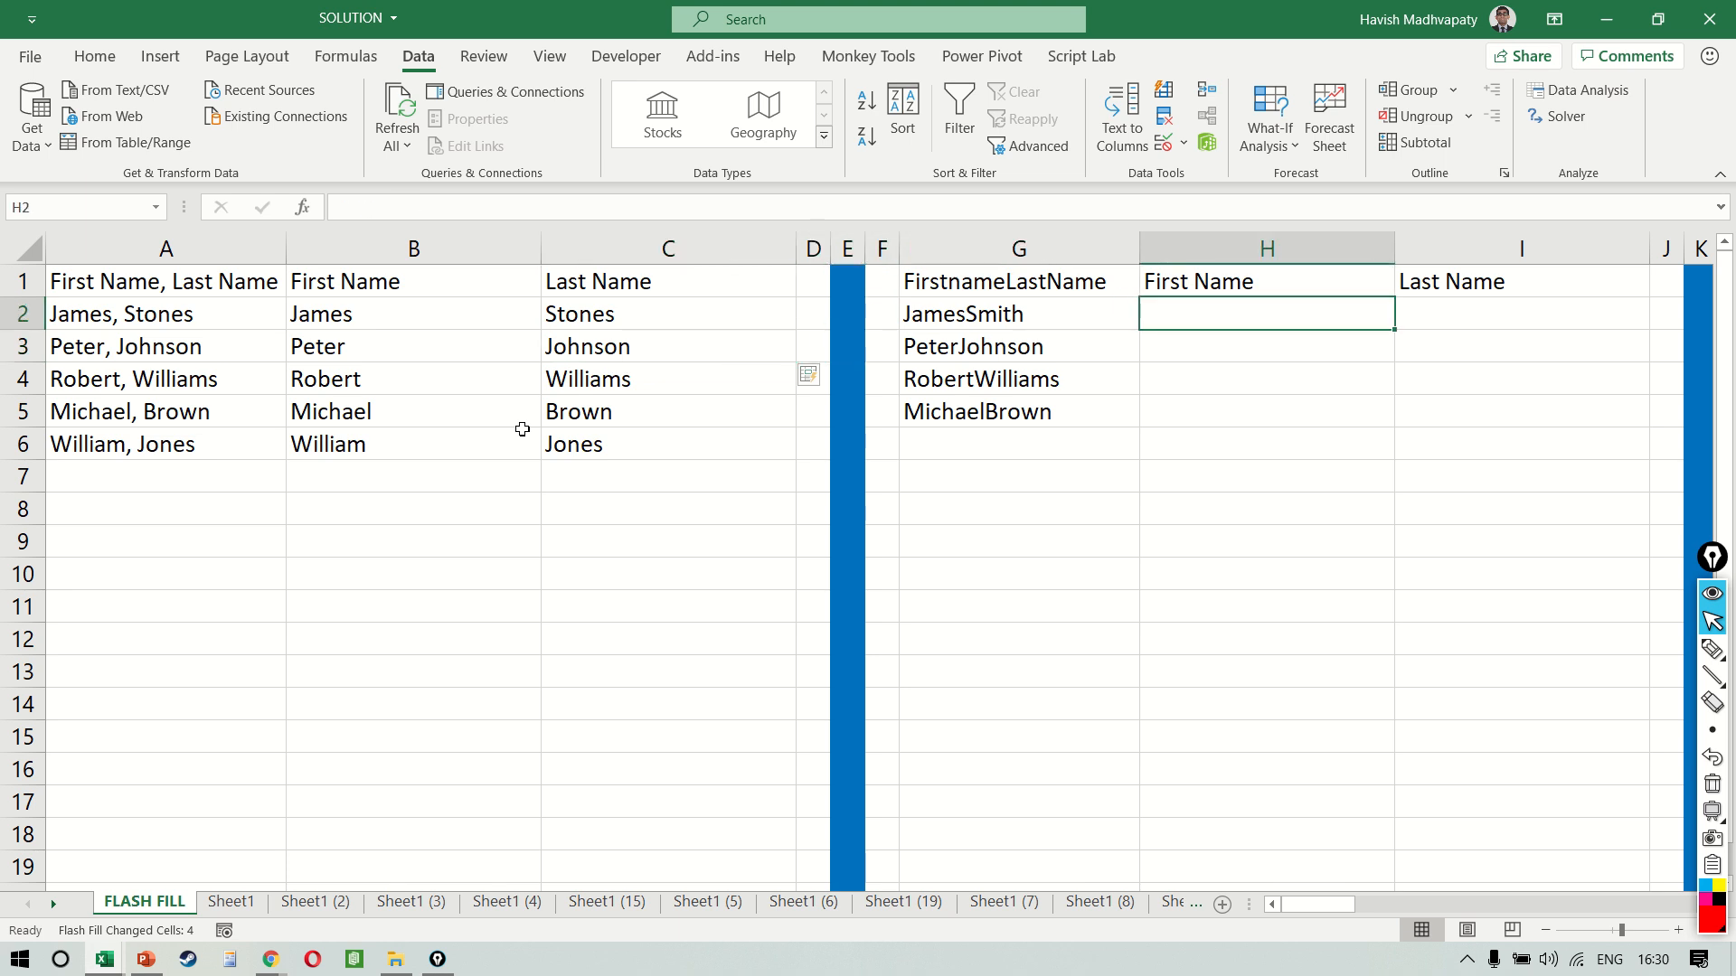
{"action": "scroll", "coordinate": [520, 425], "scroll_direction": "right", "scroll_amount": 5}
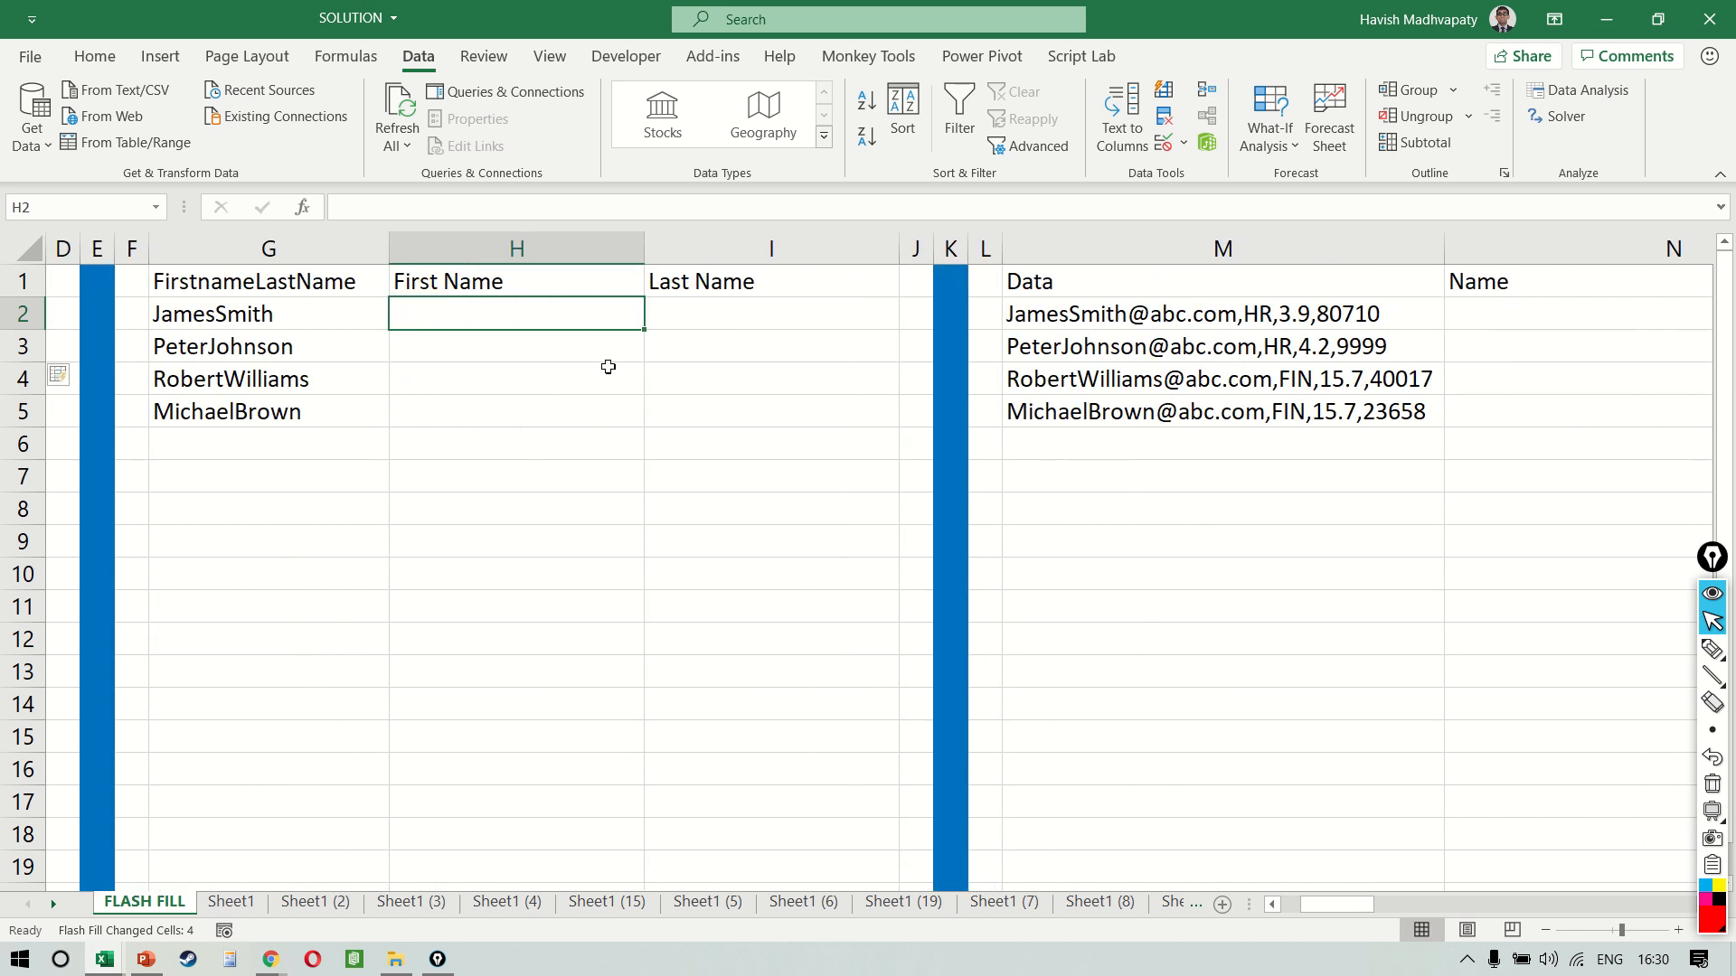
{"action": "key", "text": "Left"}
{"action": "key", "text": "ctrl+space"}
{"action": "key", "text": "Right"}
{"action": "type", "text": "James"}
{"action": "key", "text": "Return"}
{"action": "key", "text": "ctrl+e"}
Enter the last name from G2 into I2 and Flash Fill the Last Name column from I3
{"action": "key", "text": "Right"}
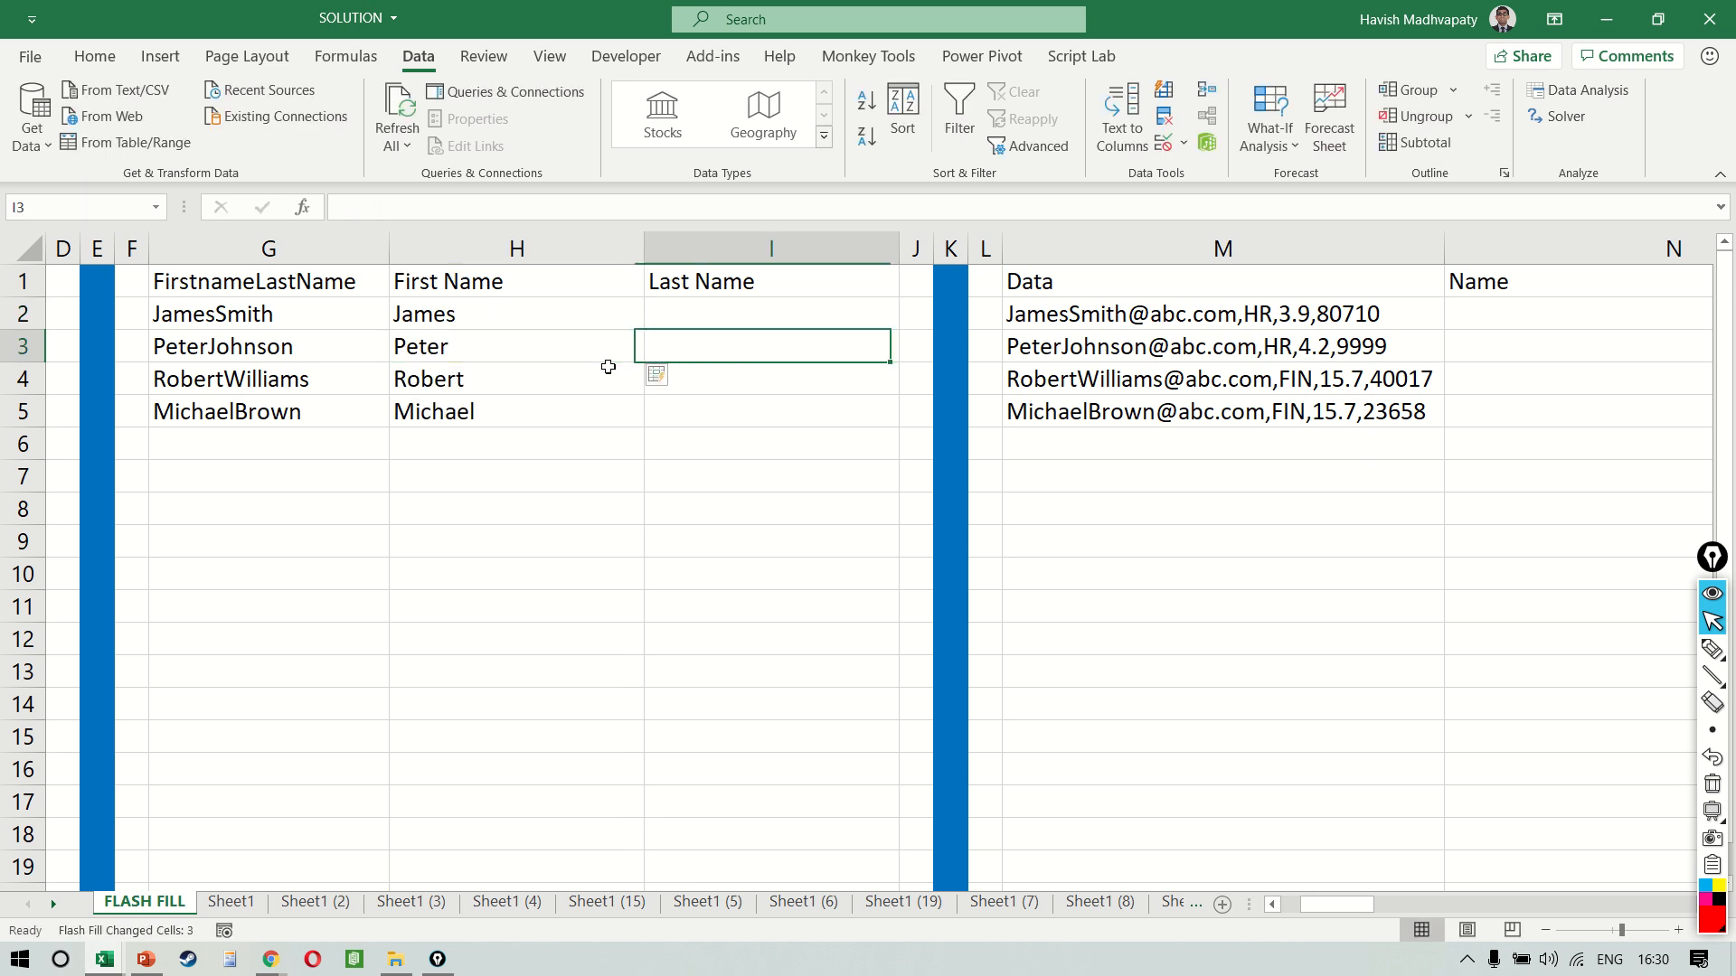
{"action": "key", "text": "Up"}
{"action": "type", "text": "Smith"}
{"action": "key", "text": "Return"}
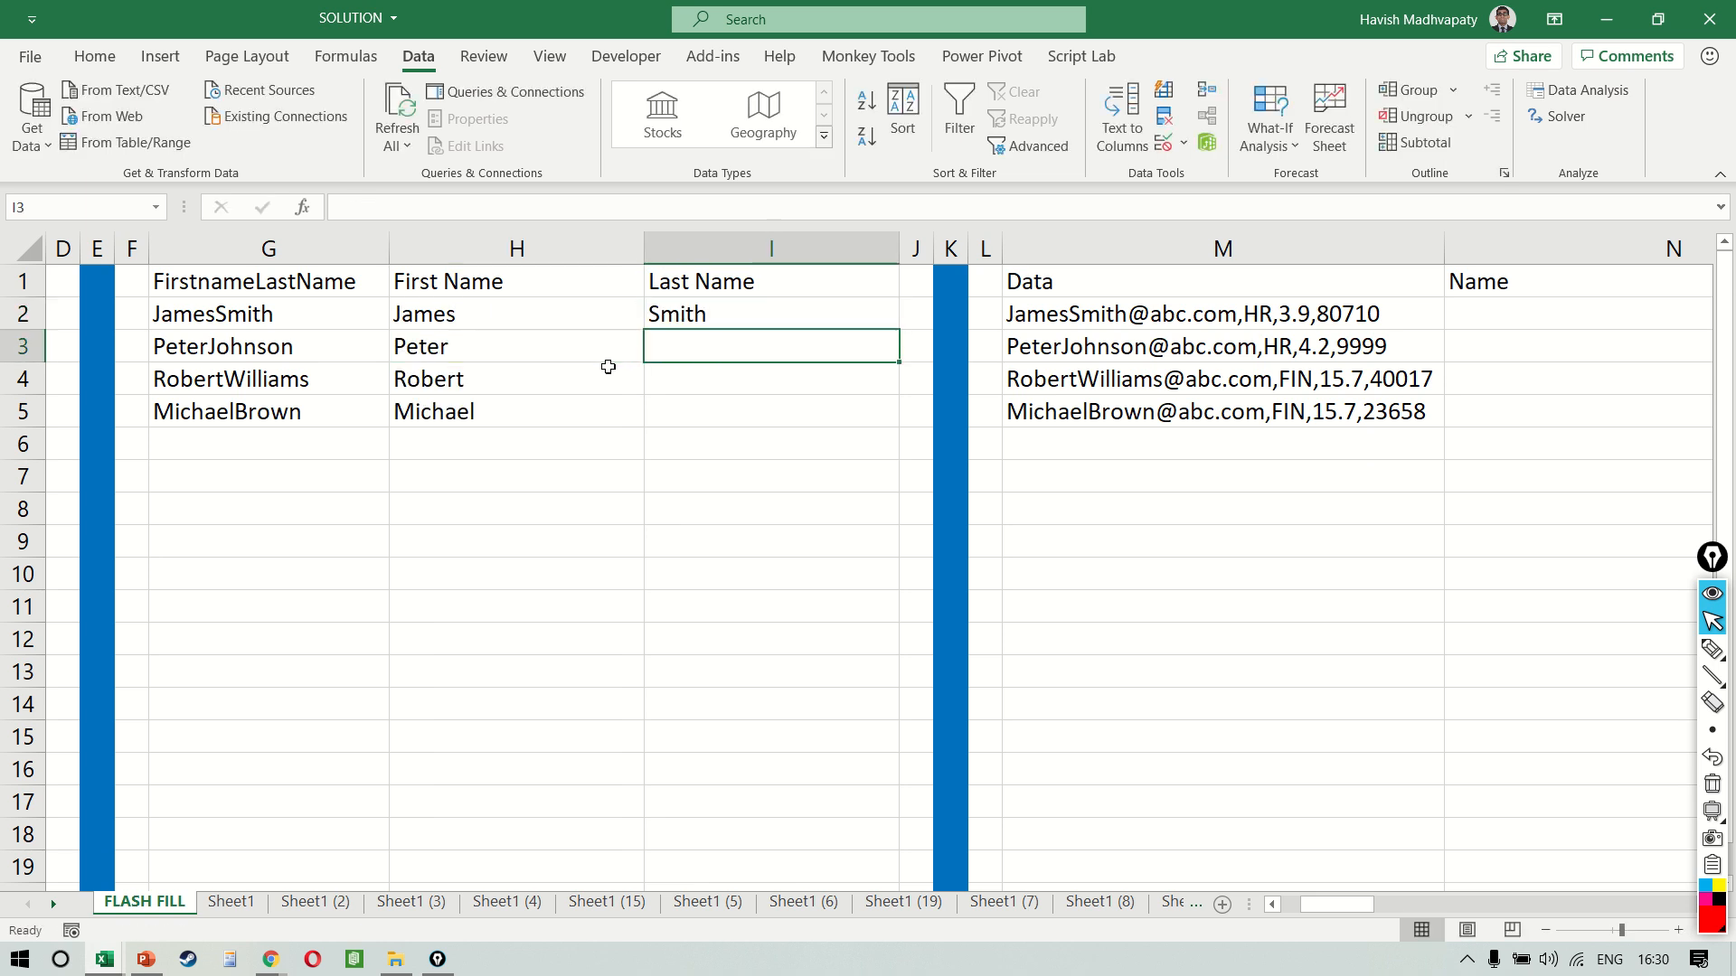
{"action": "key", "text": "ctrl+e"}
Review the split first and last names in H2:I5 and the Data entries in column M
{"action": "key", "text": "Left"}
{"action": "key", "text": "Up"}
{"action": "key", "text": "shift+Right"}
{"action": "key", "text": "shift+Down"}
{"action": "key", "text": "shift+Down"}
{"action": "key", "text": "shift+Down"}
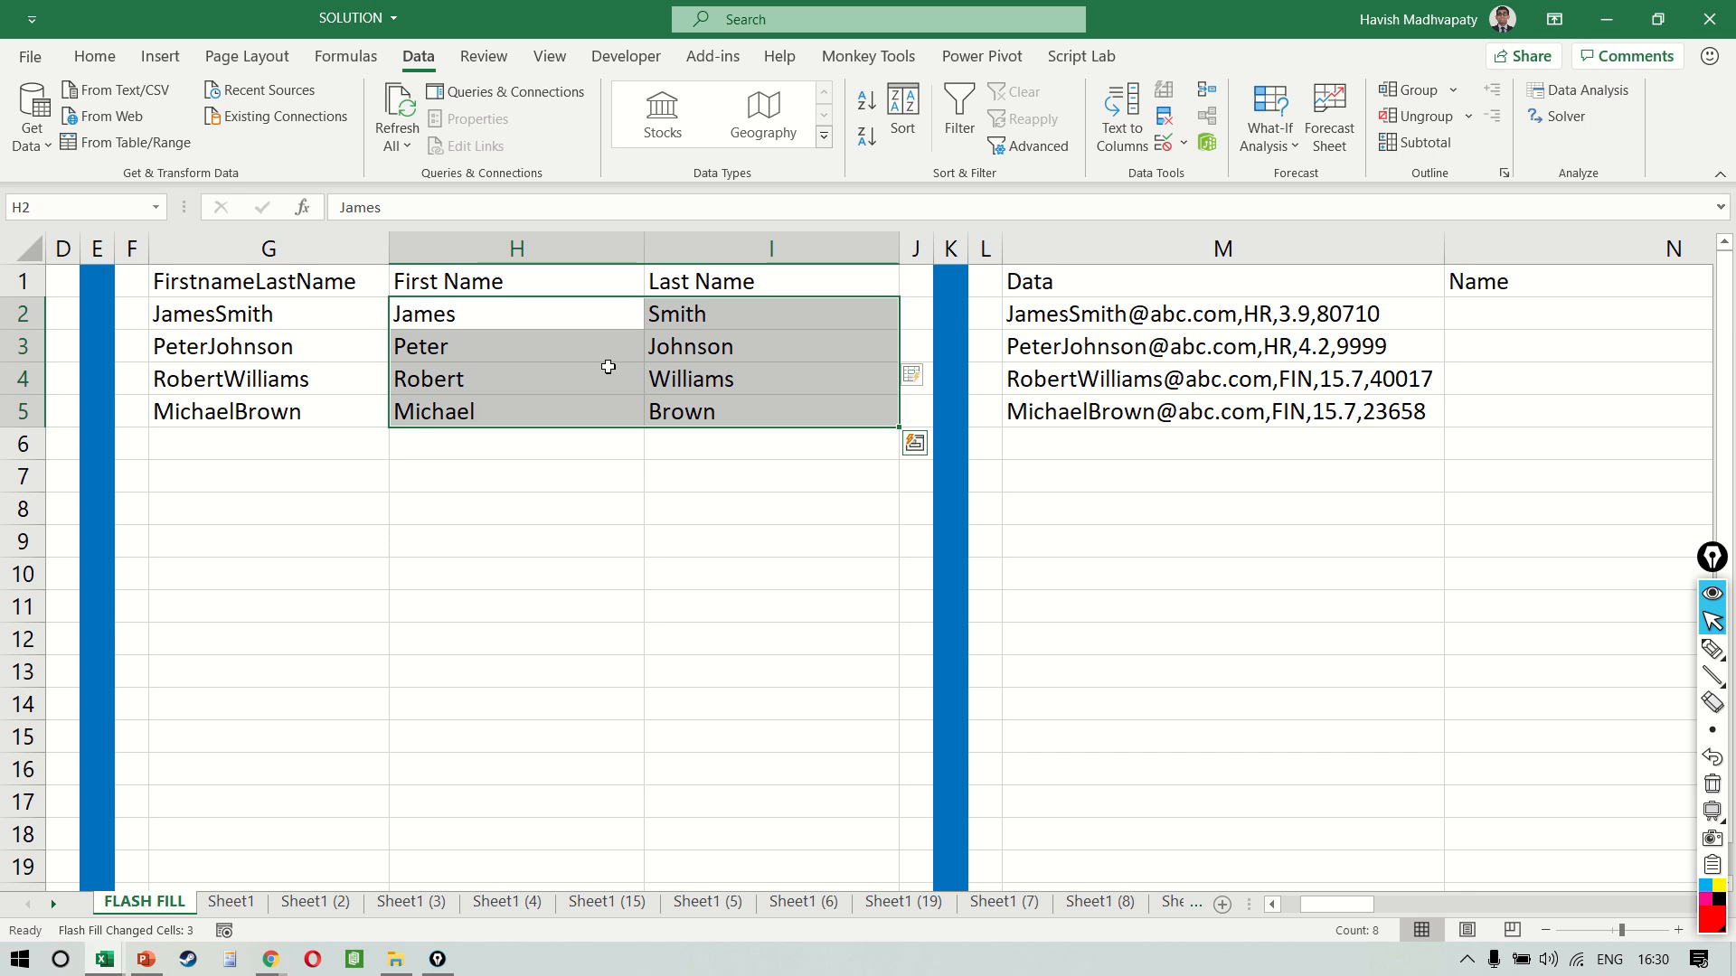
{"action": "scroll", "coordinate": [1262, 309], "scroll_direction": "right", "scroll_amount": 5}
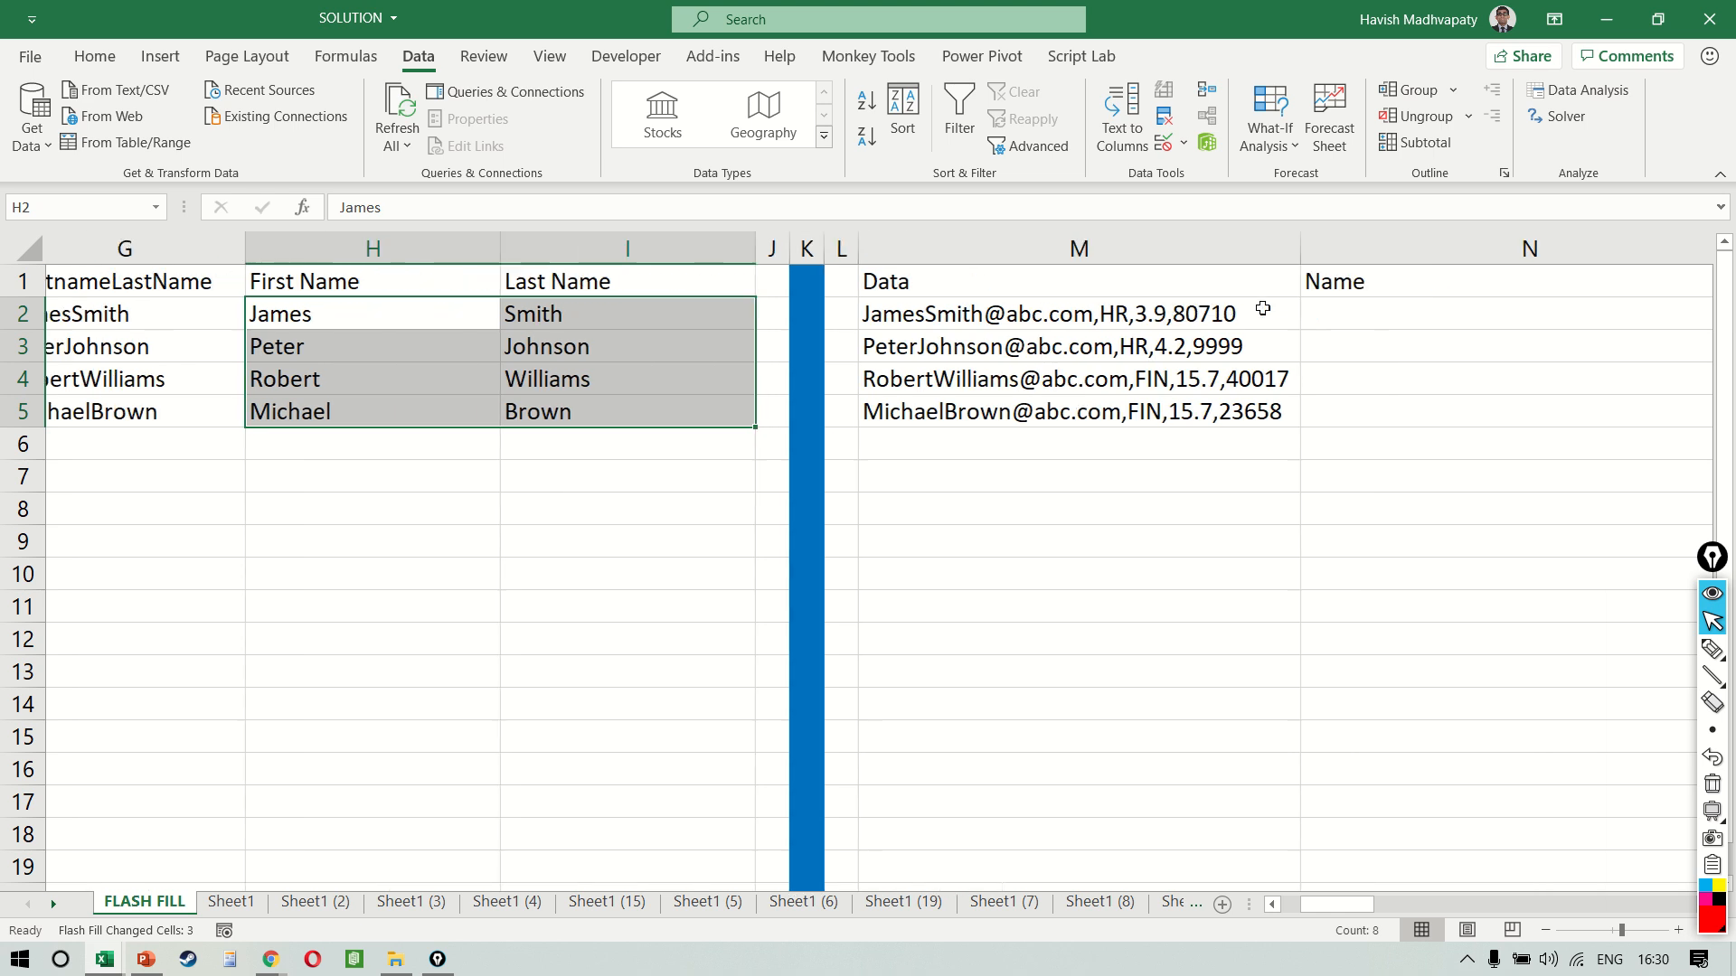
Remove the final comma and trailing number from the Data entry in M2 so that it ends with HR,3.9
{"action": "scroll", "coordinate": [1263, 308], "scroll_direction": "right", "scroll_amount": 3}
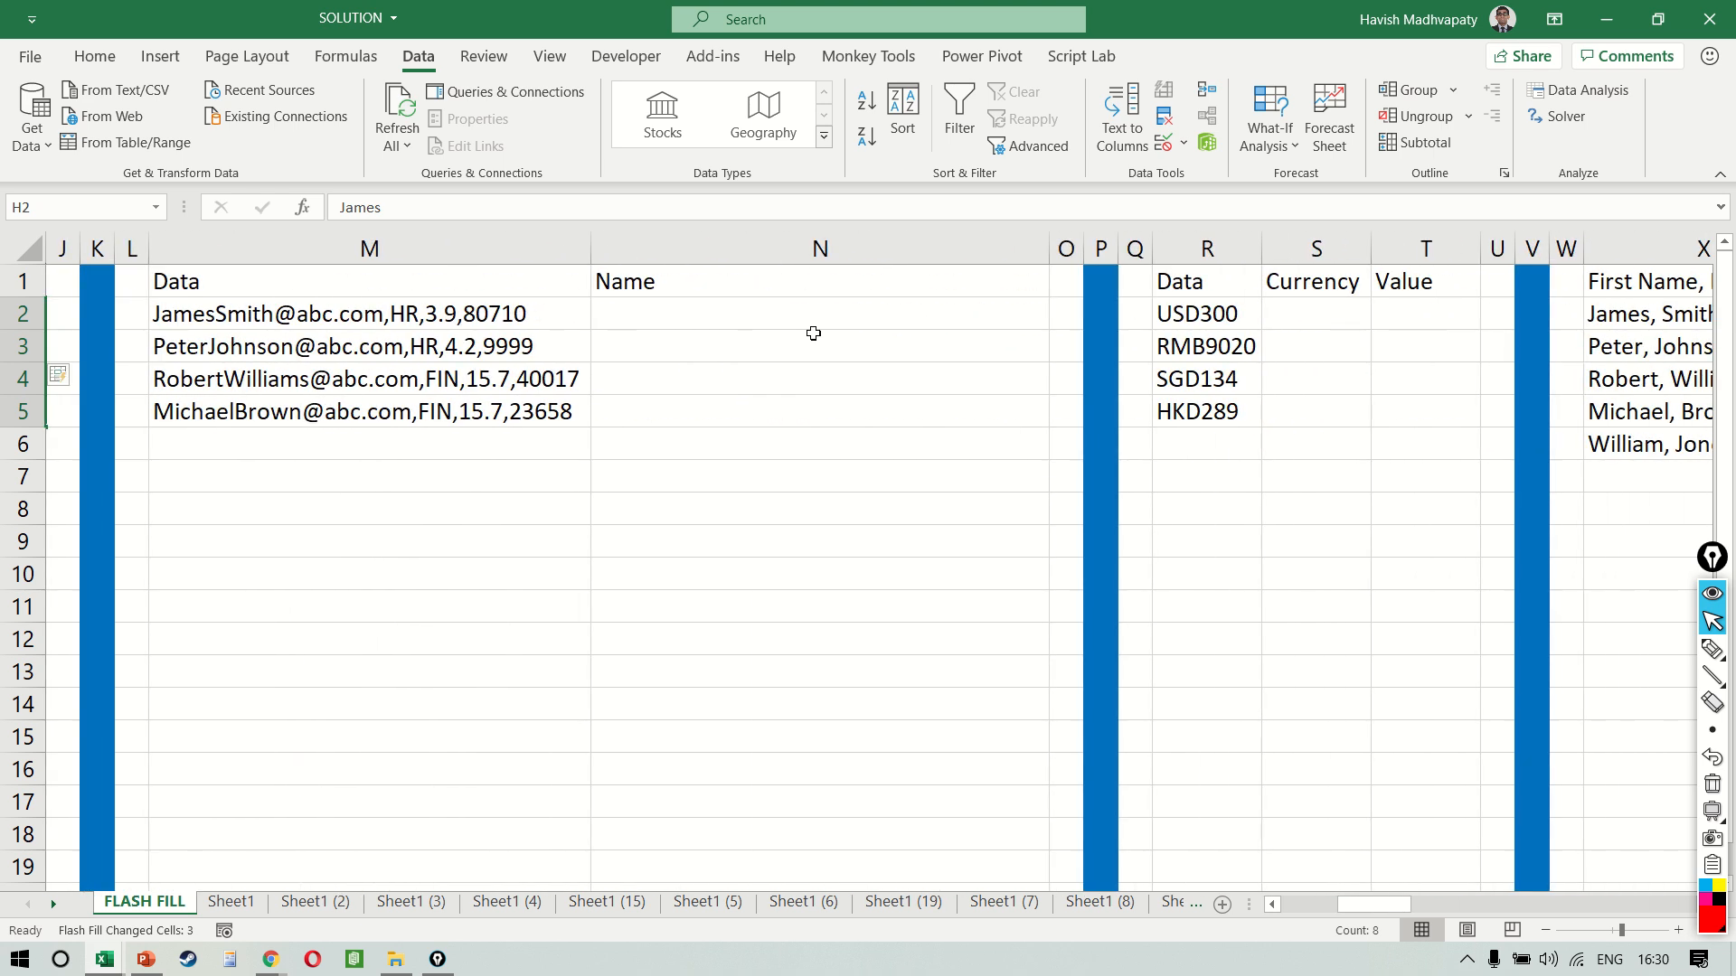
{"action": "left_click", "coordinate": [813, 334]}
{"action": "key", "text": "Left"}
{"action": "key", "text": "Up"}
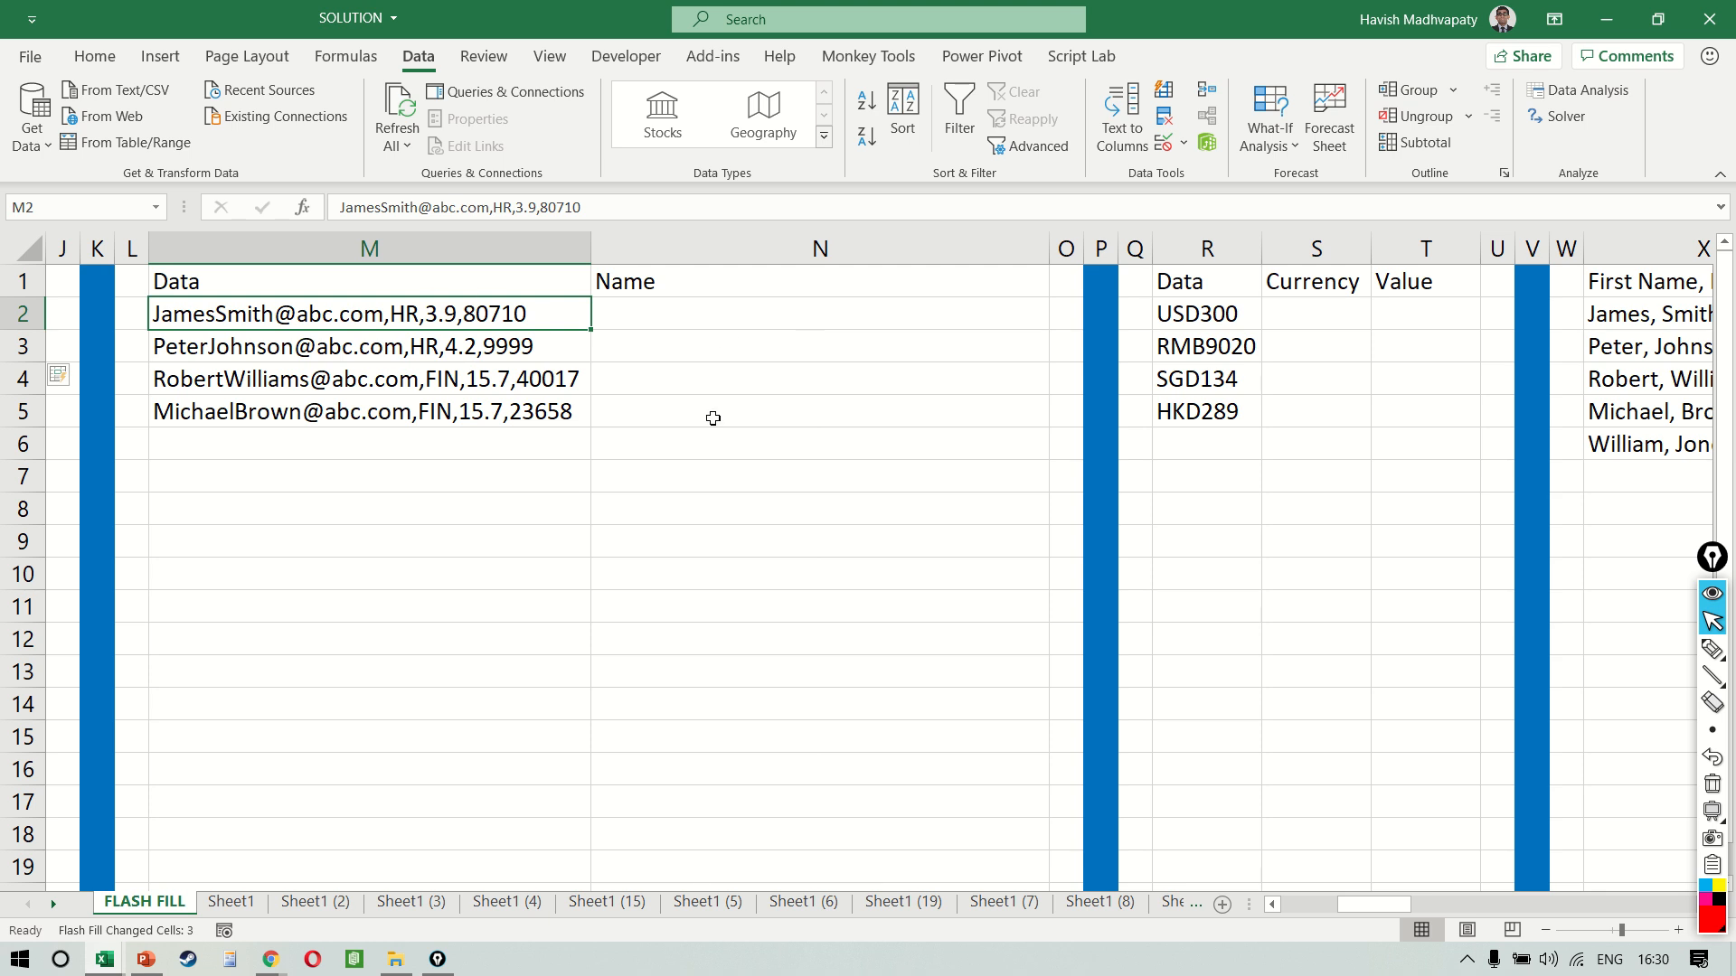
{"action": "key", "text": "F1"}
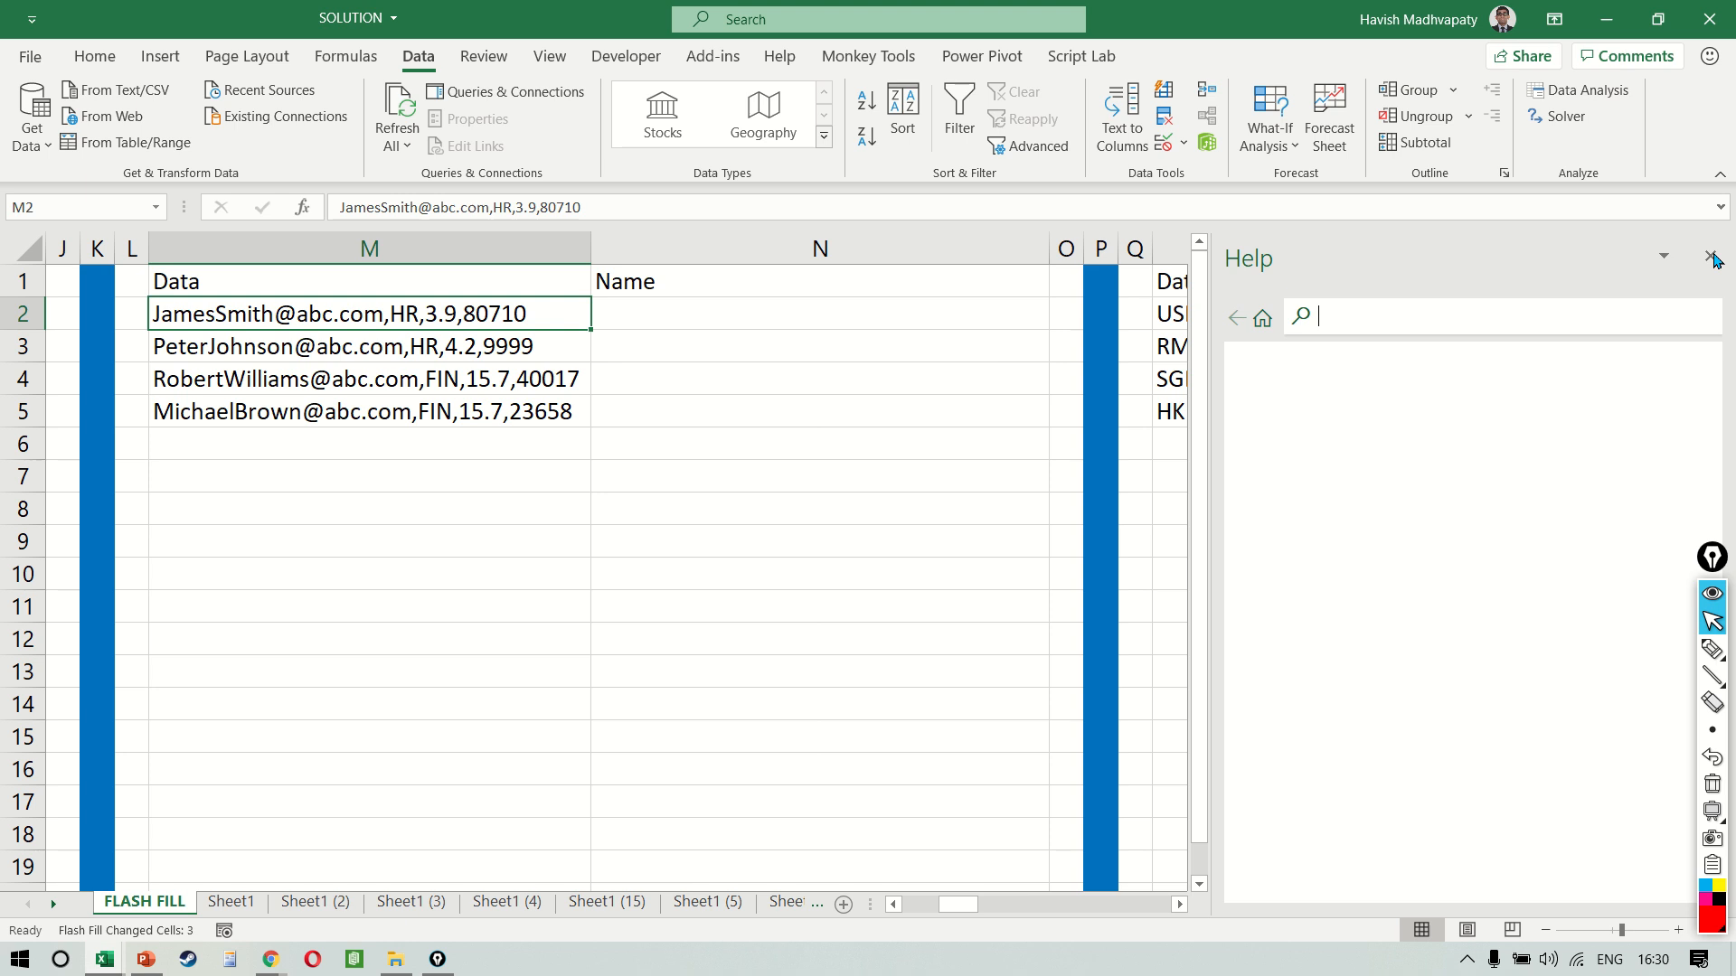
{"action": "left_click", "coordinate": [1714, 258]}
{"action": "key", "text": "F2"}
{"action": "key", "text": "BackSpace"}
{"action": "key", "text": "BackSpace"}
{"action": "key", "text": "BackSpace"}
{"action": "key", "text": "BackSpace"}
{"action": "key", "text": "BackSpace"}
{"action": "key", "text": "BackSpace"}
{"action": "key", "text": "BackSpace"}
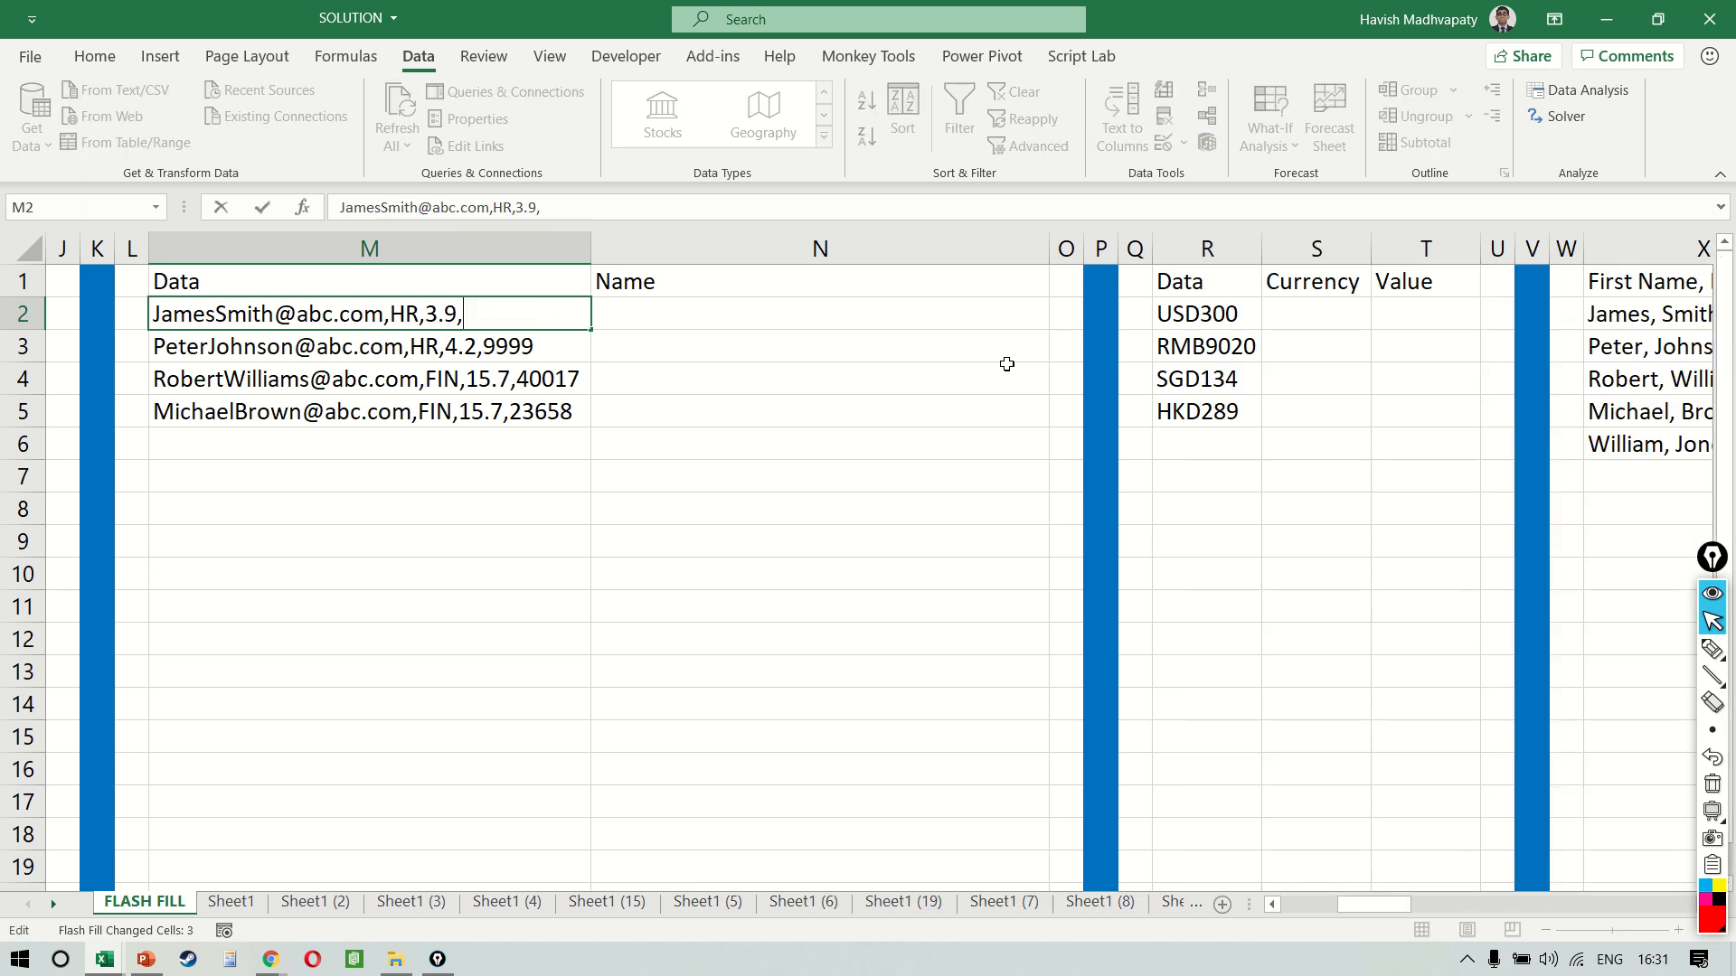
{"action": "type", "text": "9"}
{"action": "key", "text": "Return"}
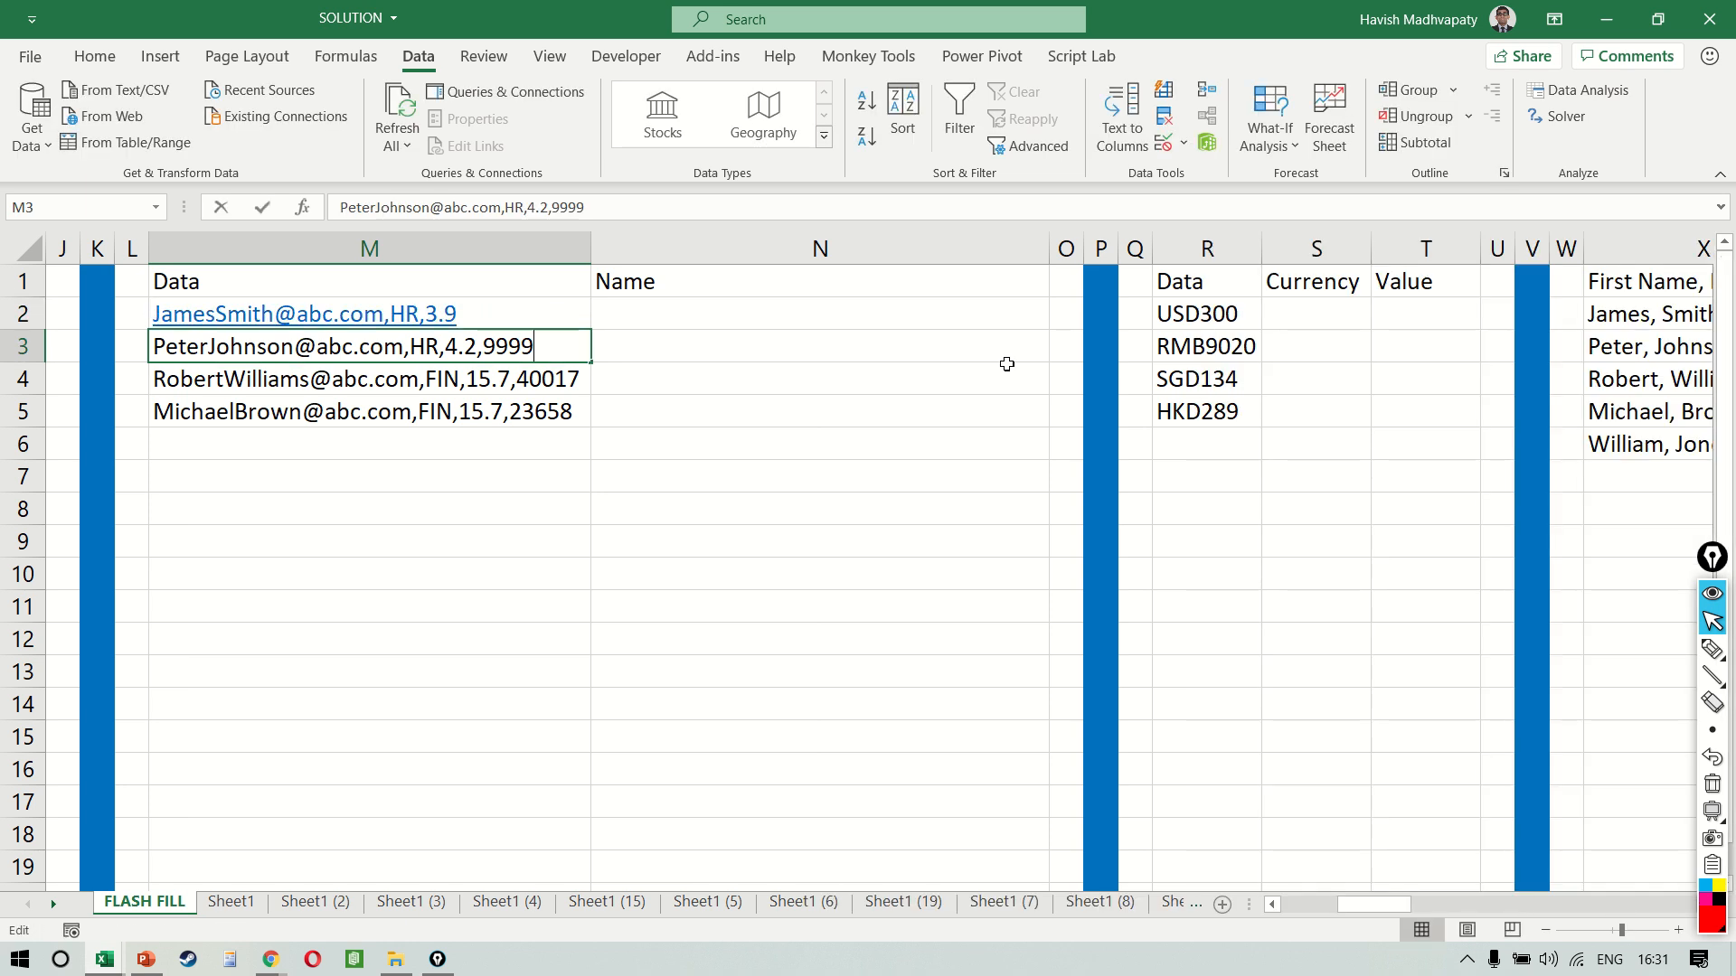
Remove the final comma and trailing number from the Data entry in M3 so that it ends with HR,4.2
{"action": "key", "text": "F2"}
{"action": "key", "text": "ctrl+shift+Left"}
{"action": "key", "text": "BackSpace"}
{"action": "key", "text": "BackSpace"}
{"action": "key", "text": "Return"}
Remove the final comma and trailing number from the Data entry in M4 so that it ends with FIN,15.7
{"action": "key", "text": "F2"}
{"action": "key", "text": "BackSpace"}
{"action": "key", "text": "BackSpace"}
{"action": "key", "text": "BackSpace"}
{"action": "key", "text": "BackSpace"}
{"action": "key", "text": "BackSpace"}
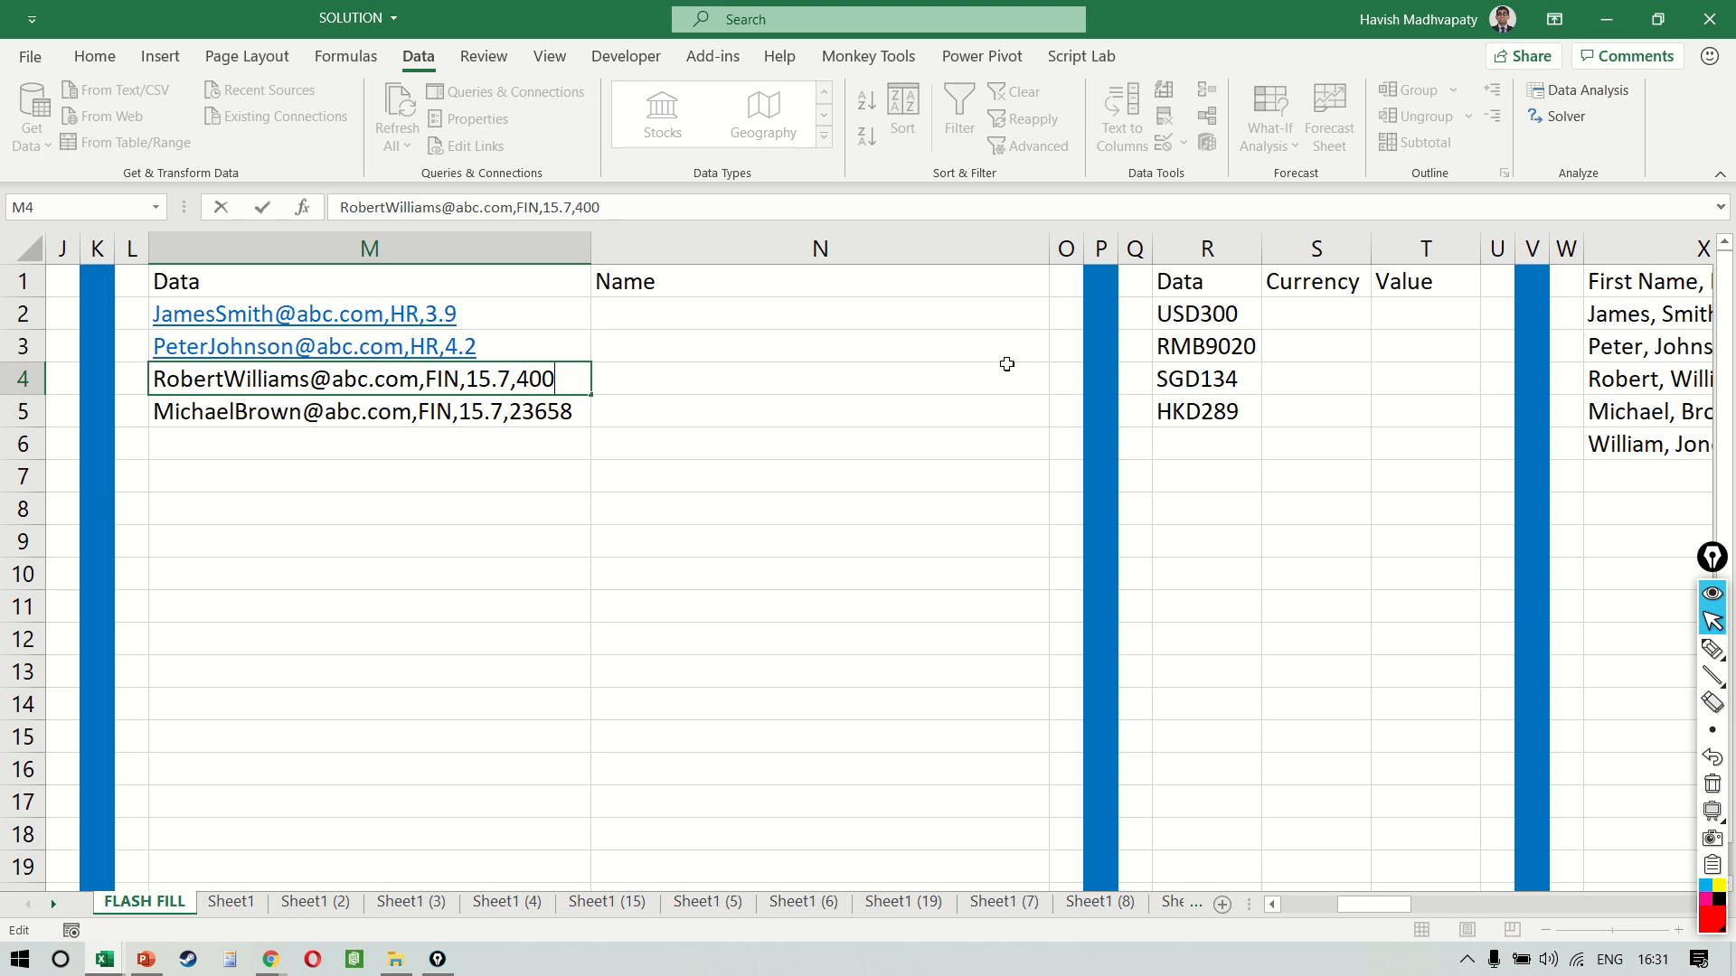
{"action": "key", "text": "BackSpace"}
{"action": "key", "text": "Return"}
Remove the final comma and trailing number from the Data entry in M5 so that it ends with FIN,15.7
{"action": "key", "text": "F2"}
{"action": "key", "text": "BackSpace"}
{"action": "key", "text": "BackSpace"}
{"action": "key", "text": "BackSpace"}
{"action": "key", "text": "BackSpace"}
{"action": "key", "text": "BackSpace"}
{"action": "key", "text": "BackSpace"}
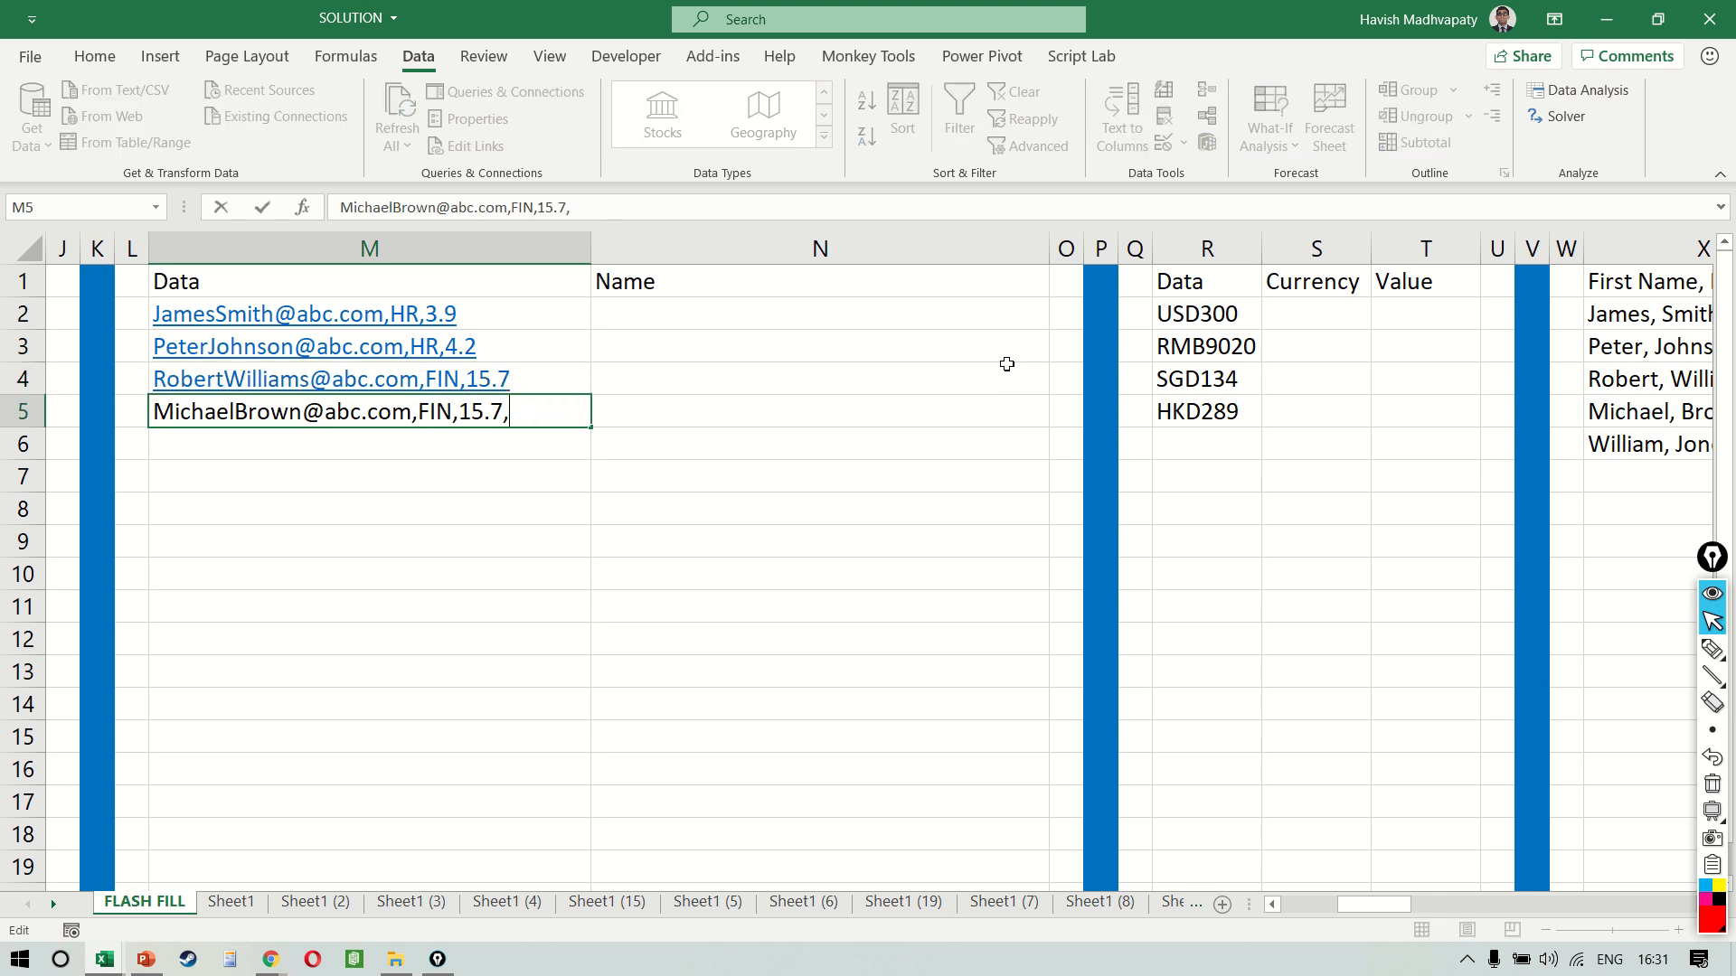
{"action": "key", "text": "Return"}
Remove the hyperlinks and their formatting from the Data cells M1:M5
{"action": "key", "text": "Up"}
{"action": "key", "text": "Up"}
{"action": "key", "text": "Up"}
{"action": "key", "text": "Up"}
{"action": "key", "text": "Up"}
{"action": "key", "text": "shift+Down"}
{"action": "key", "text": "shift+Down"}
{"action": "key", "text": "shift+Down"}
{"action": "key", "text": "shift+Down"}
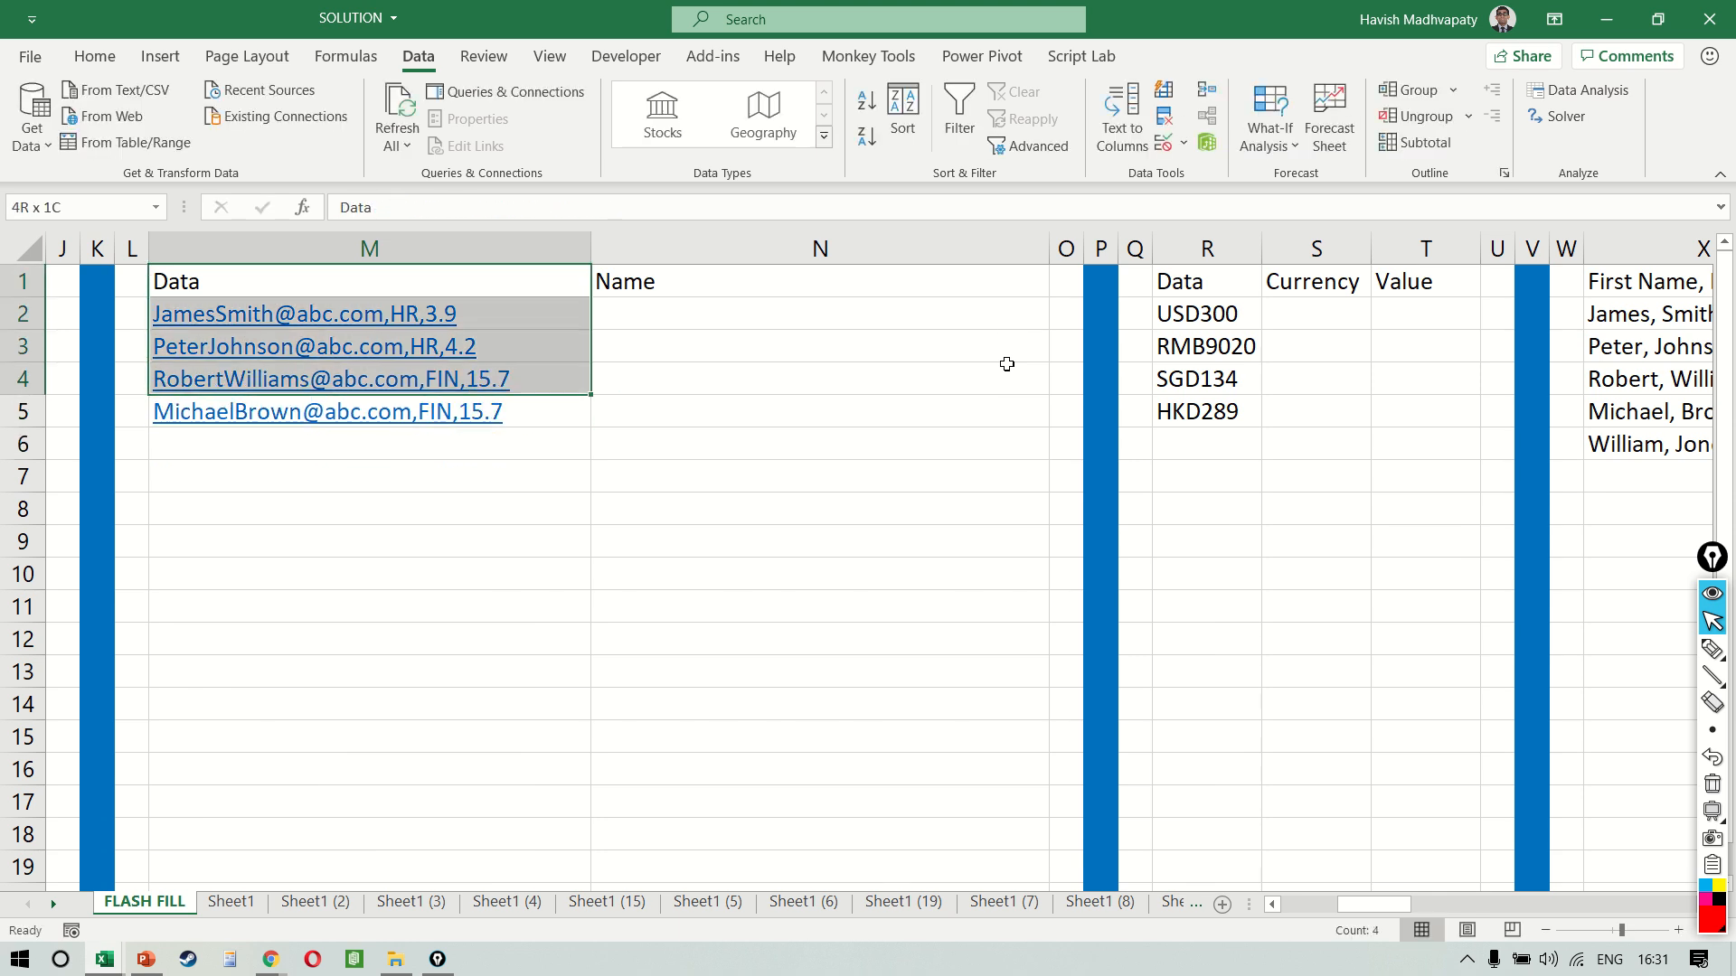
{"action": "left_click", "coordinate": [95, 56]}
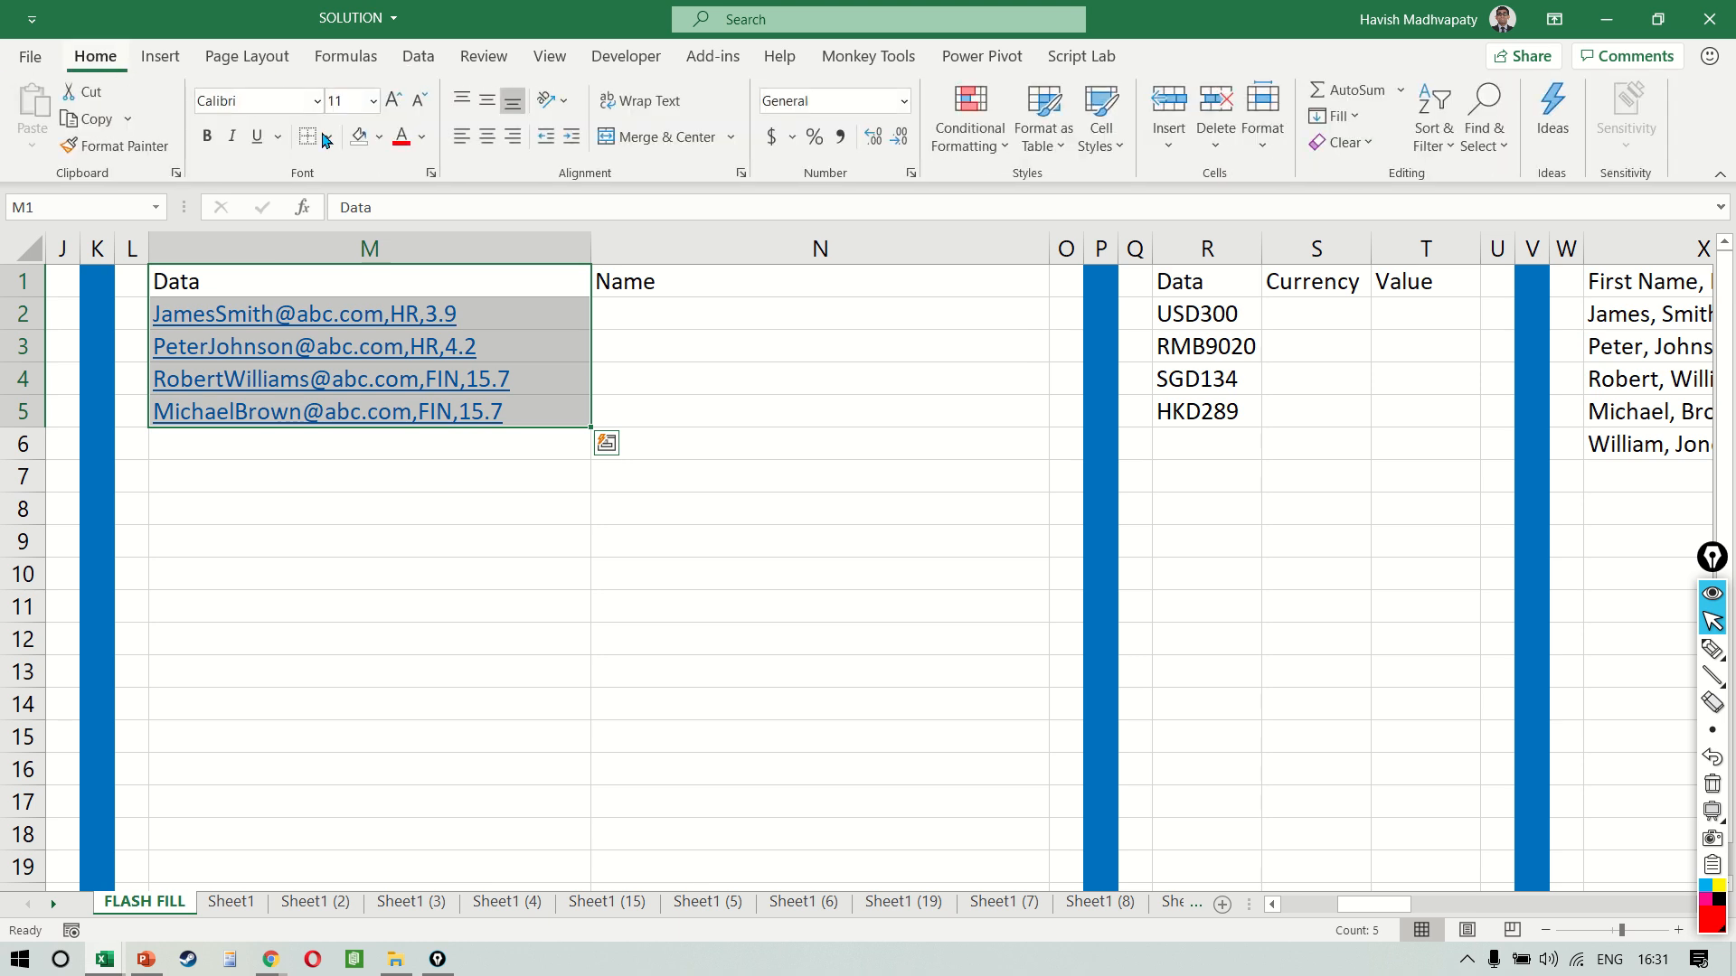
{"action": "left_click", "coordinate": [1368, 144]}
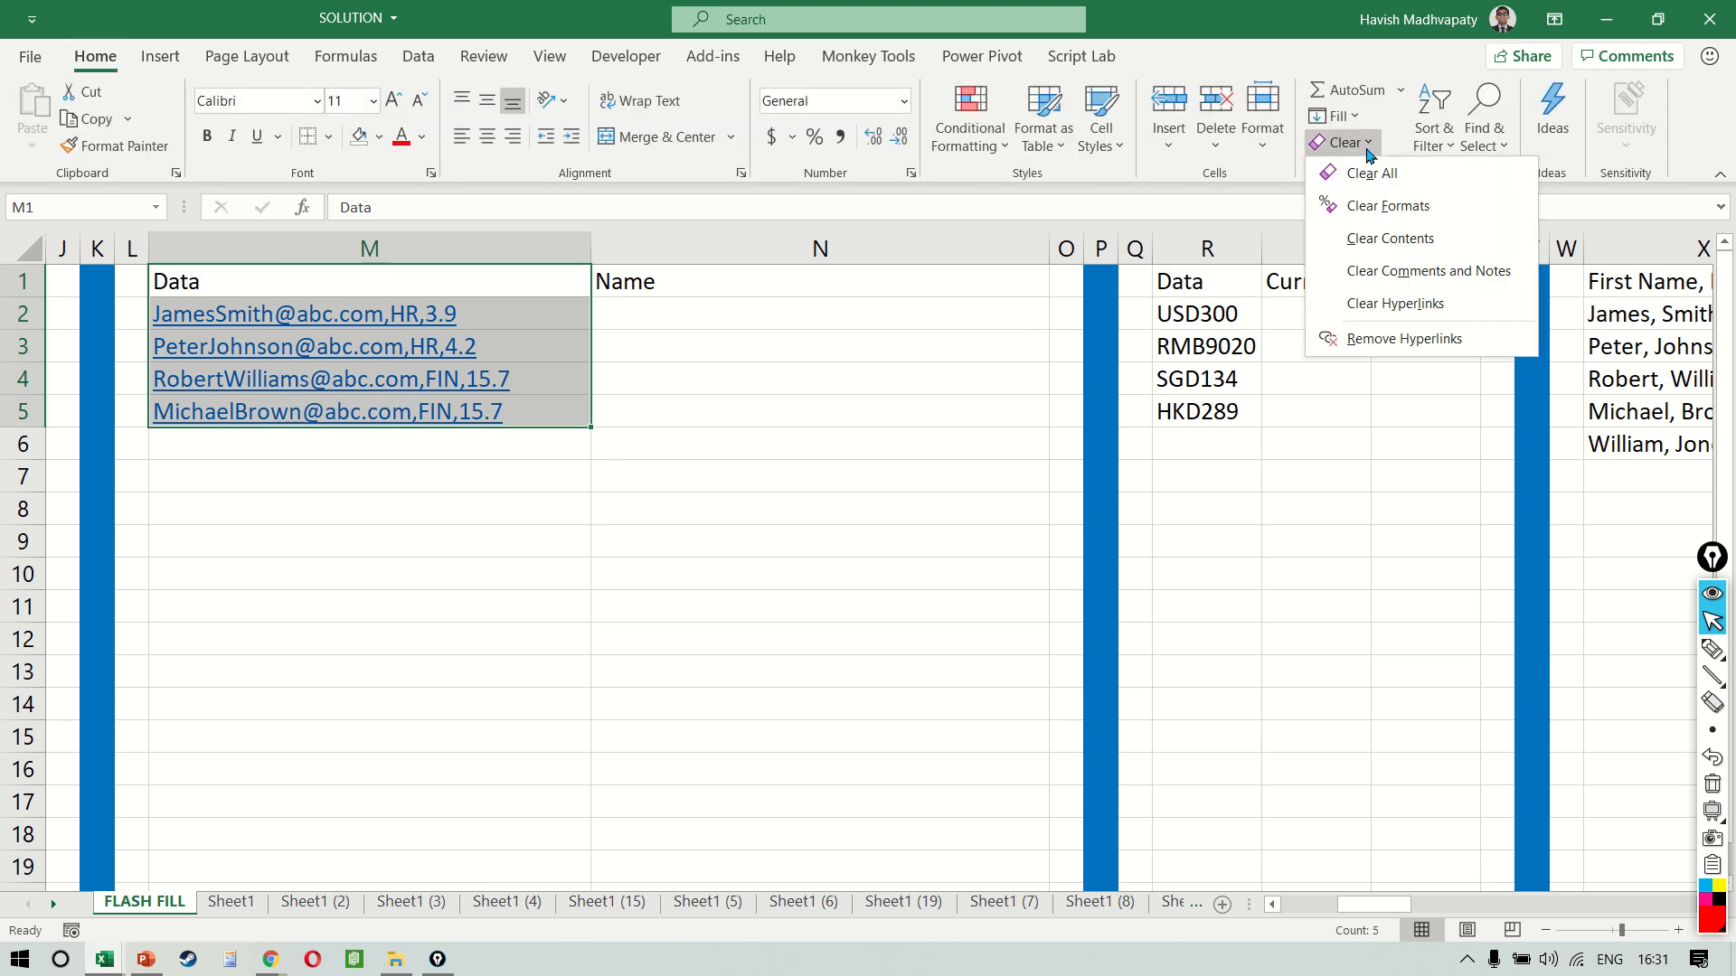
{"action": "left_click", "coordinate": [1380, 308]}
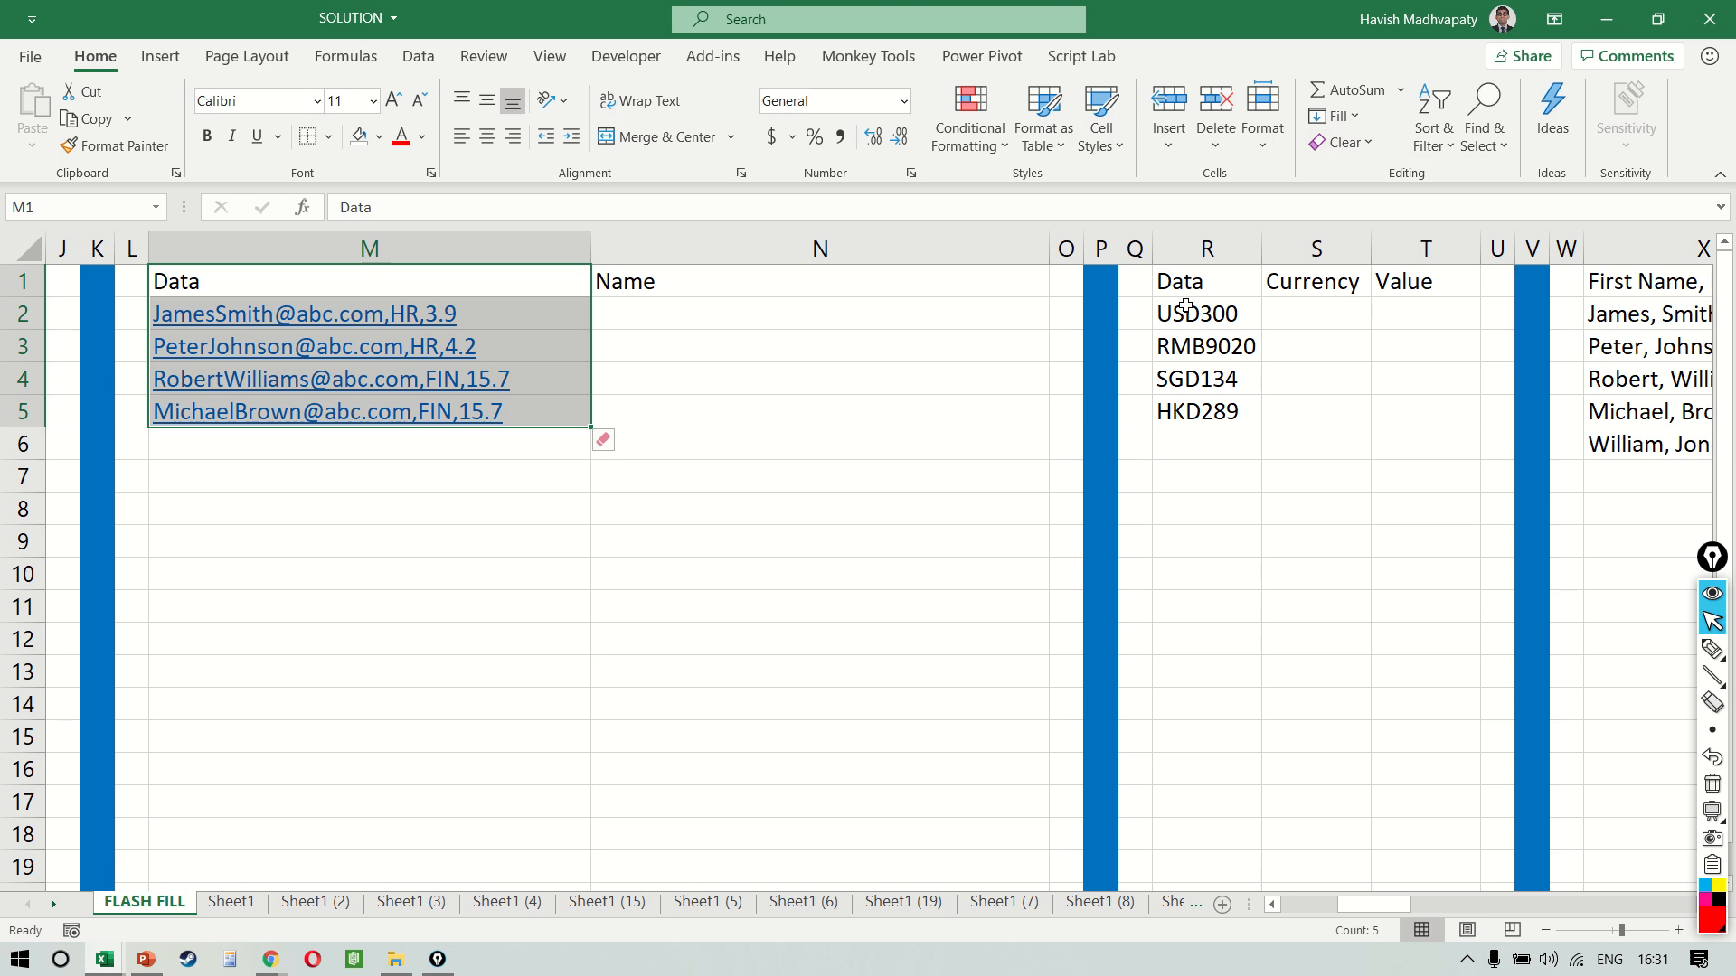
{"action": "left_click", "coordinate": [1368, 156]}
{"action": "left_click", "coordinate": [1375, 333]}
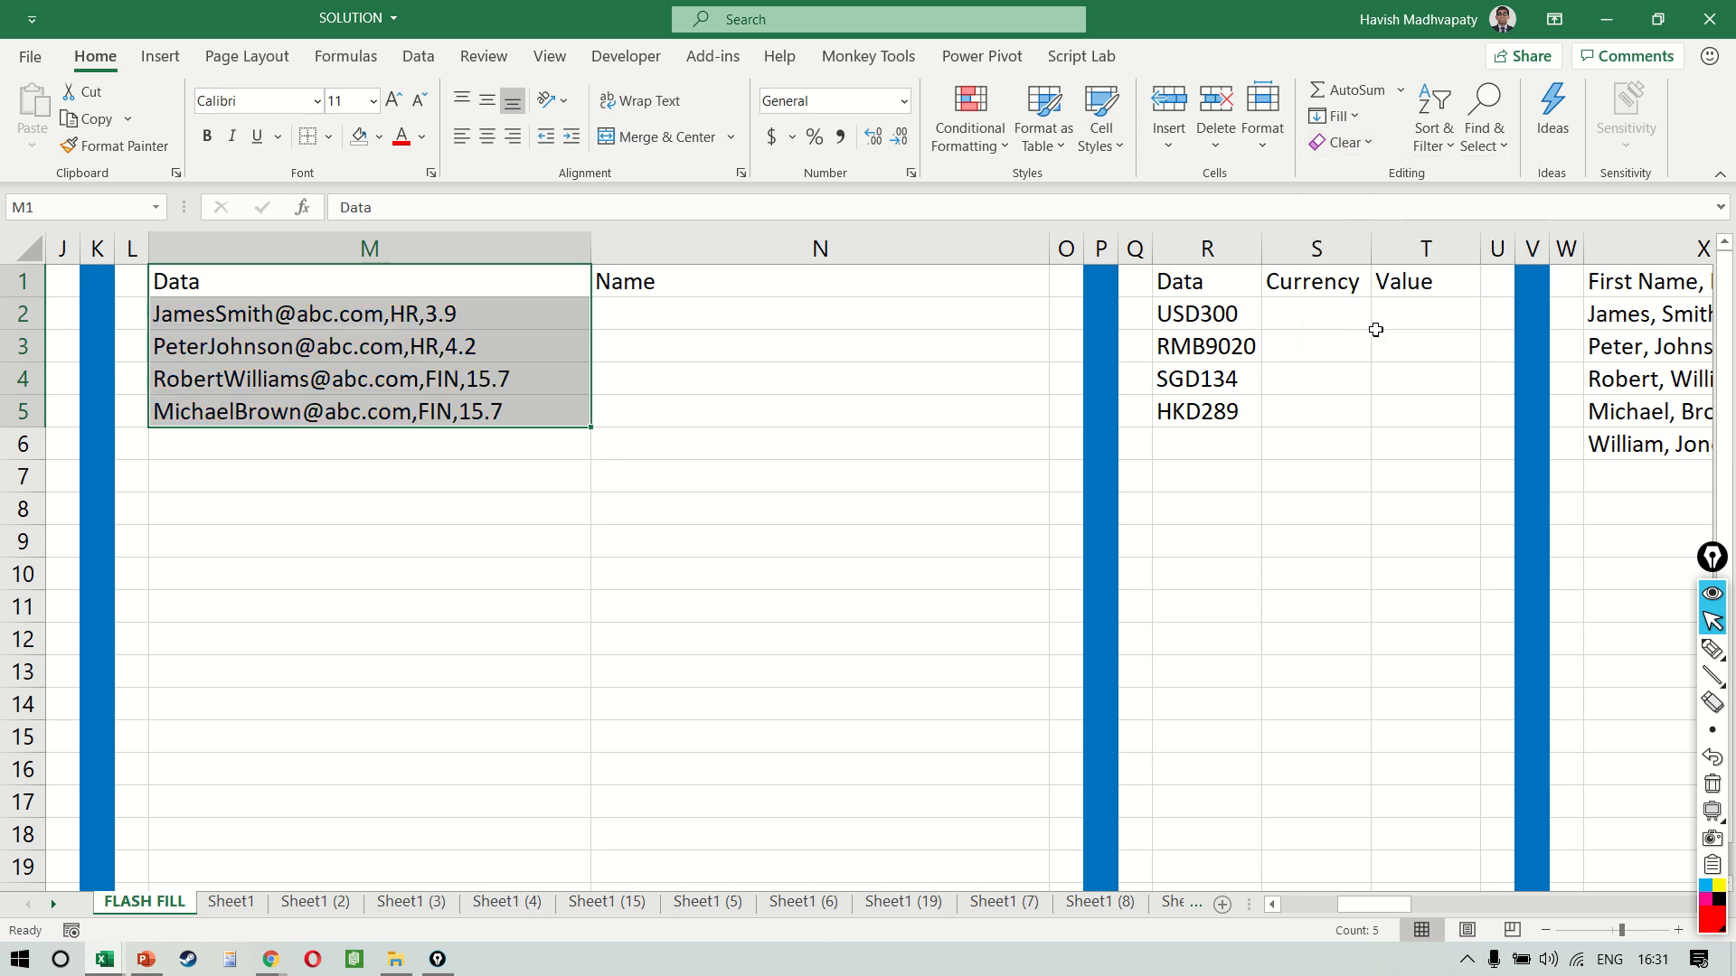
Enter the spaced full name from M2 into N2 and Flash Fill the Name column from N3
{"action": "left_click", "coordinate": [876, 388]}
{"action": "key", "text": "Up"}
{"action": "key", "text": "Up"}
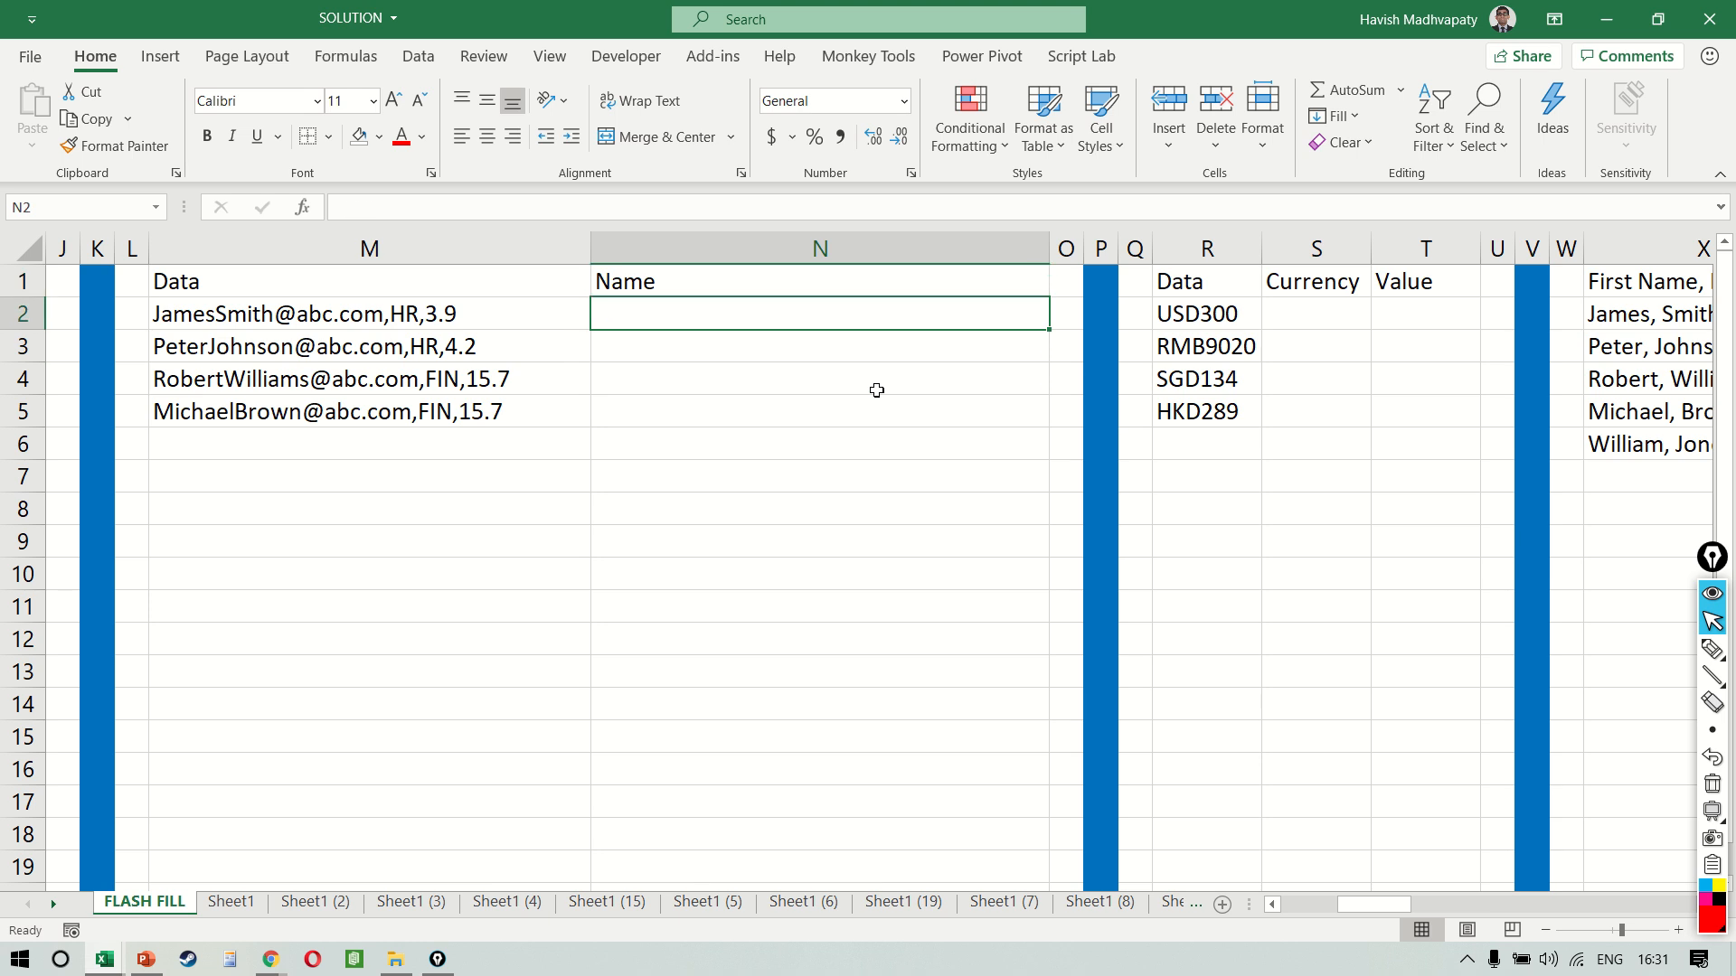
{"action": "type", "text": "James Smt"}
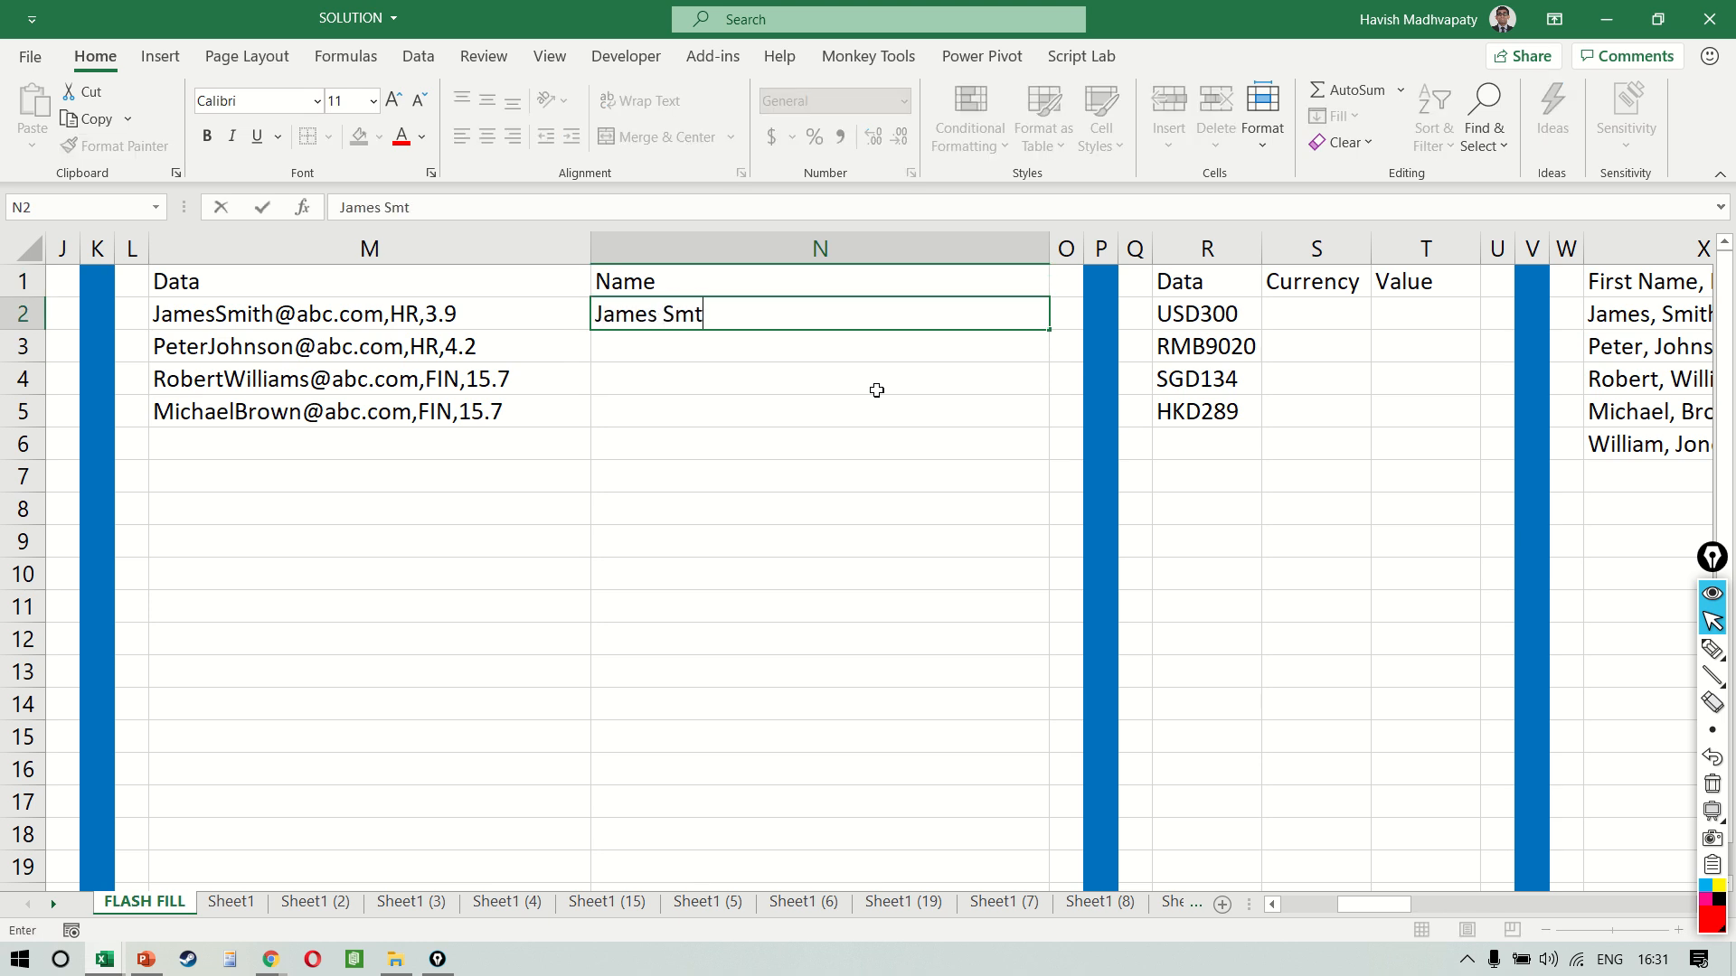
{"action": "key", "text": "BackSpace"}
{"action": "type", "text": "ith"}
{"action": "key", "text": "Return"}
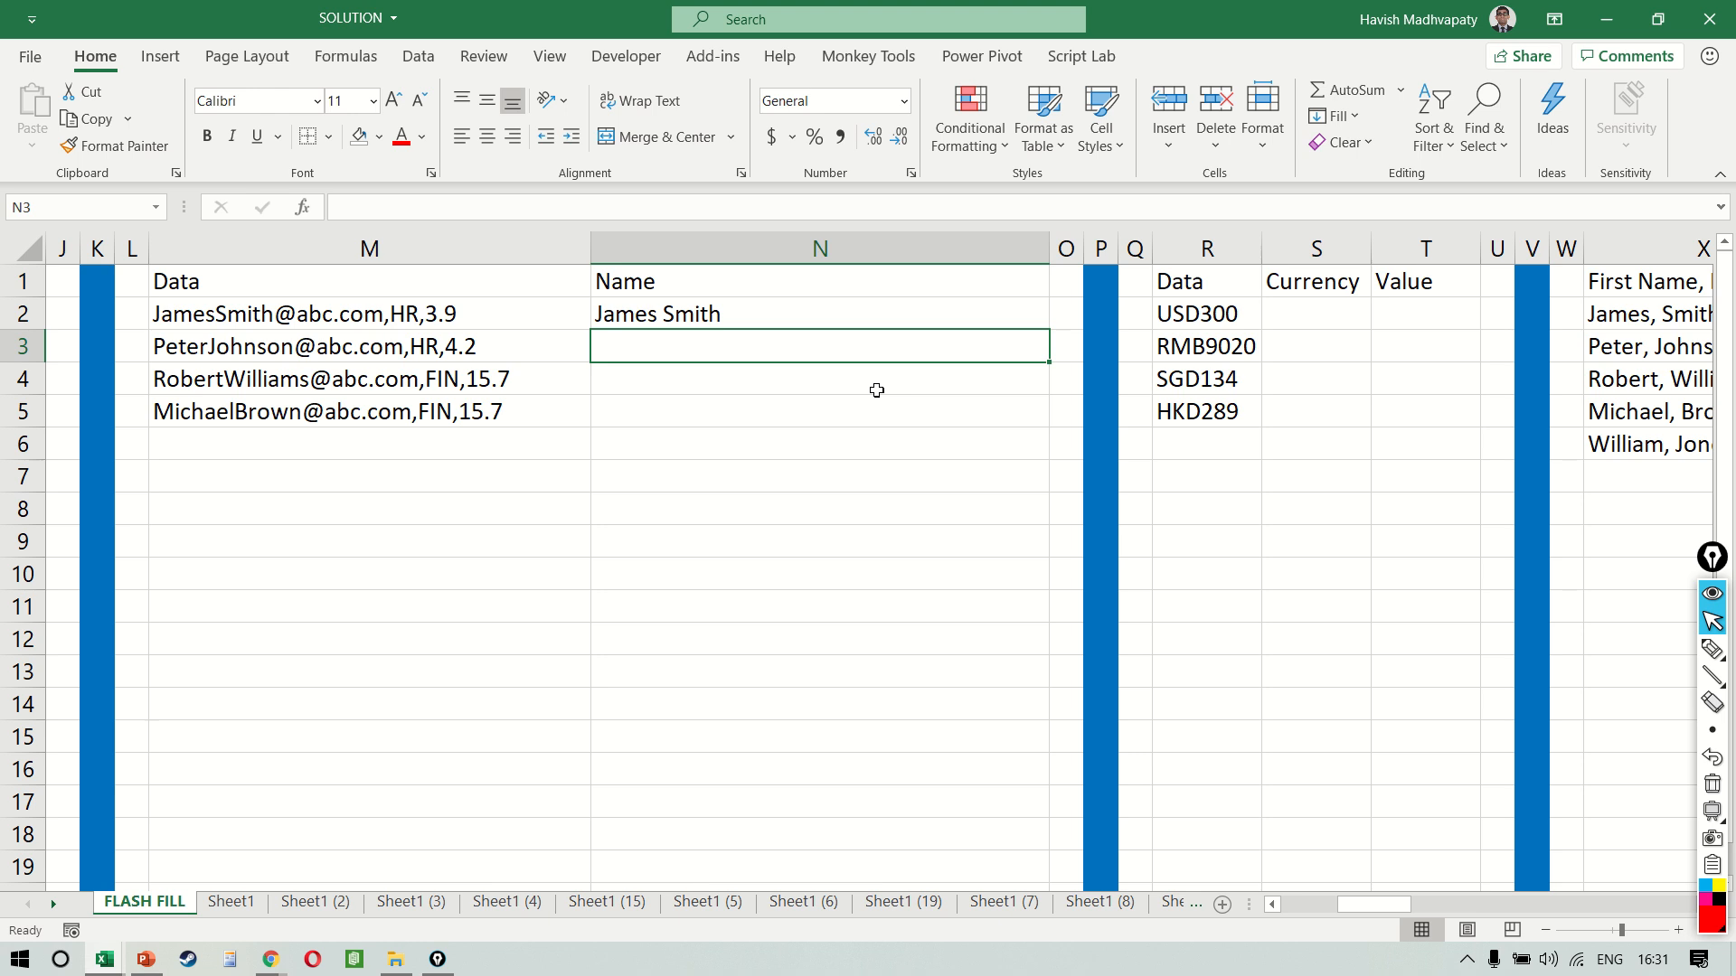
{"action": "key", "text": "ctrl+e"}
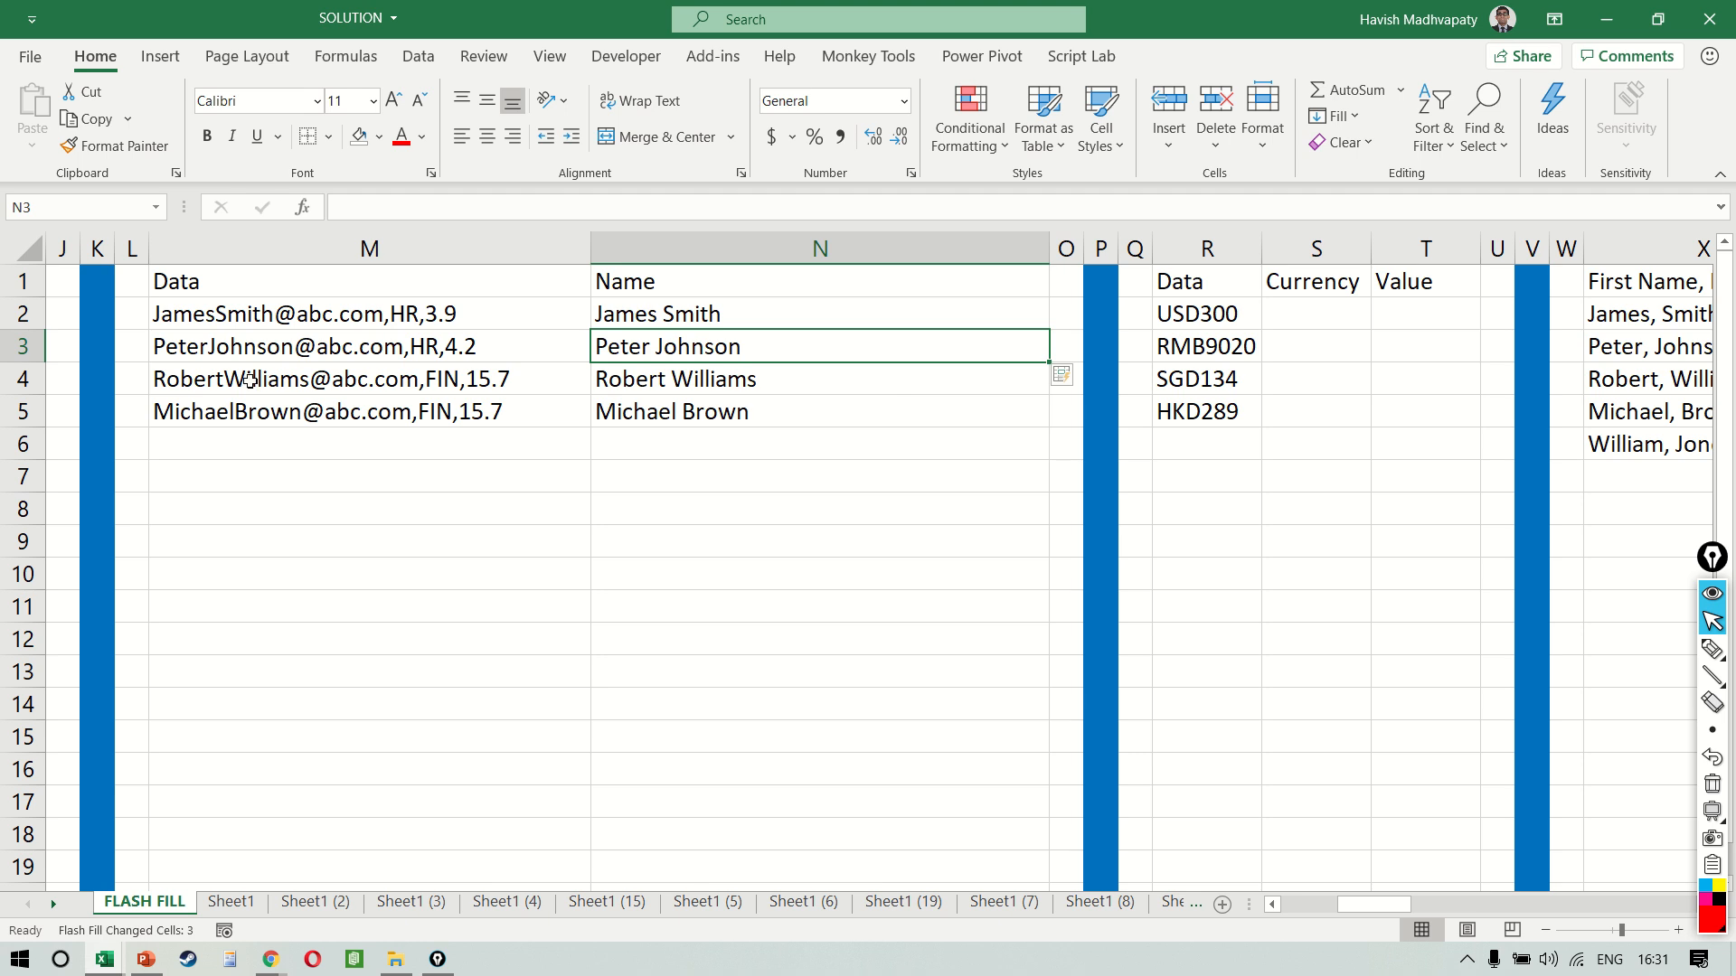
Mark the e-mail address and the first and last name in M2 with straight annotation lines, and clear the marks
{"action": "key", "text": "ctrl+shift+9"}
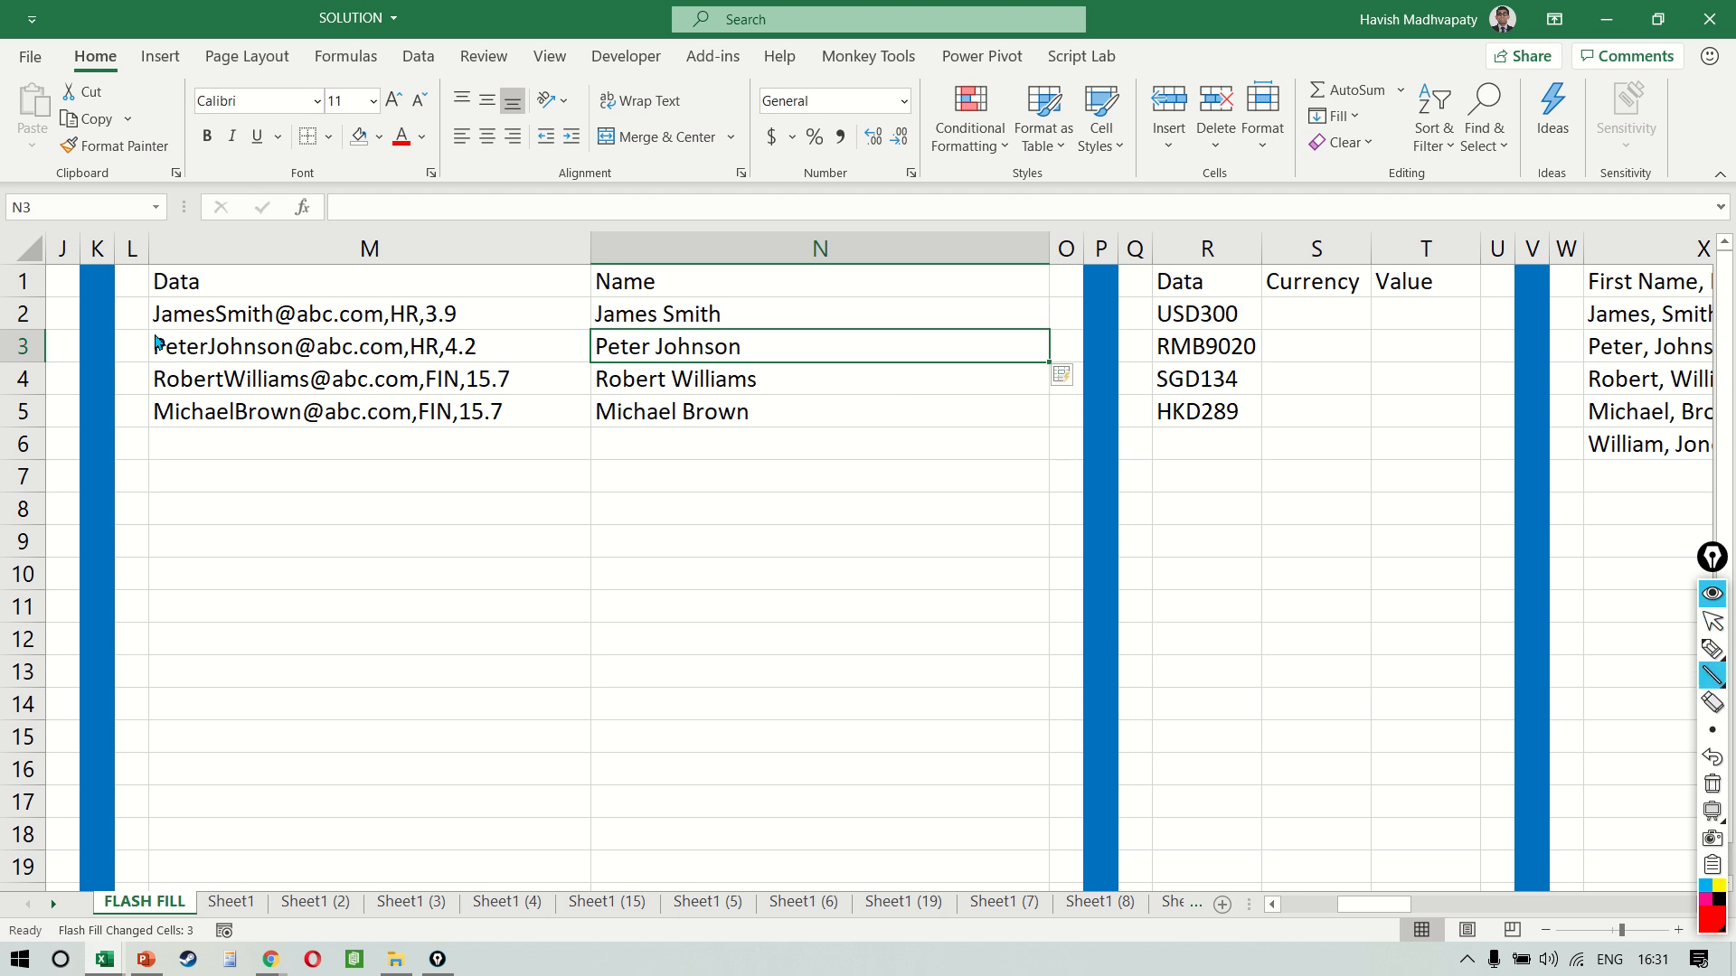
{"action": "left_click_drag", "start_coordinate": [155, 333], "coordinate": [392, 333]}
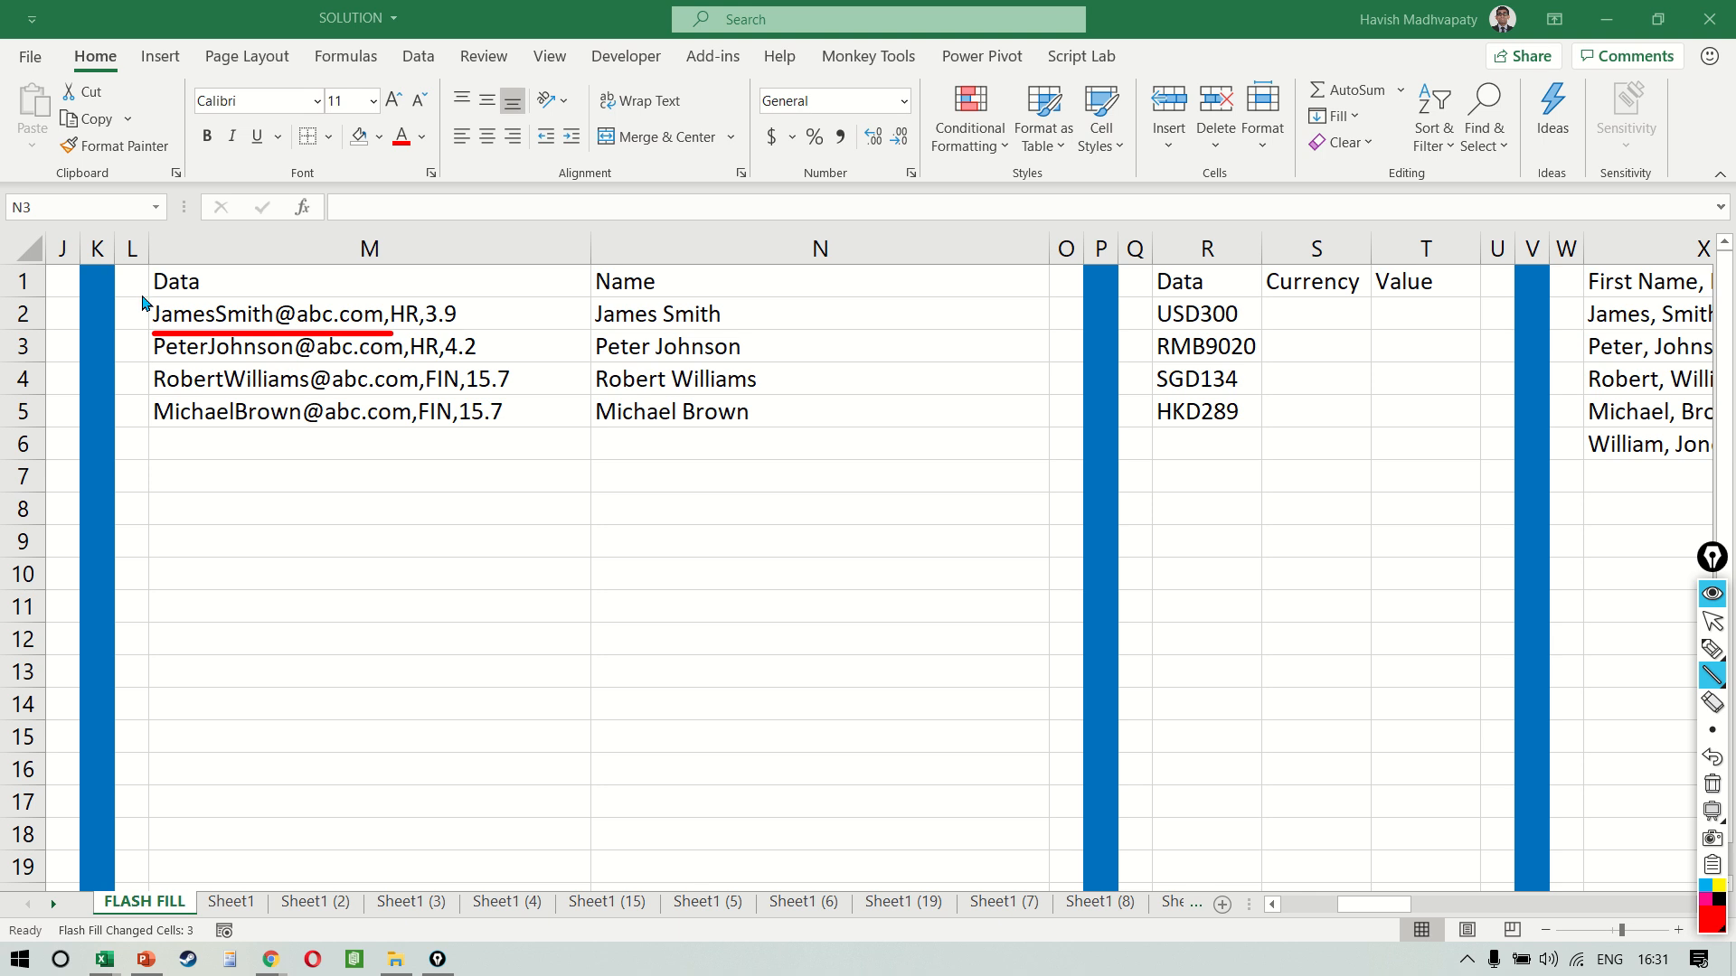
{"action": "left_click_drag", "start_coordinate": [141, 295], "coordinate": [210, 295]}
{"action": "left_click_drag", "start_coordinate": [220, 293], "coordinate": [289, 294]}
{"action": "key", "text": "ctrl+shift+7"}
{"action": "key", "text": "ctrl+shift+2"}
Enter the currency code USD in S2 and Flash Fill the Currency column from S3
{"action": "left_click", "coordinate": [1295, 567]}
{"action": "scroll", "coordinate": [1295, 566], "scroll_direction": "right", "scroll_amount": 4}
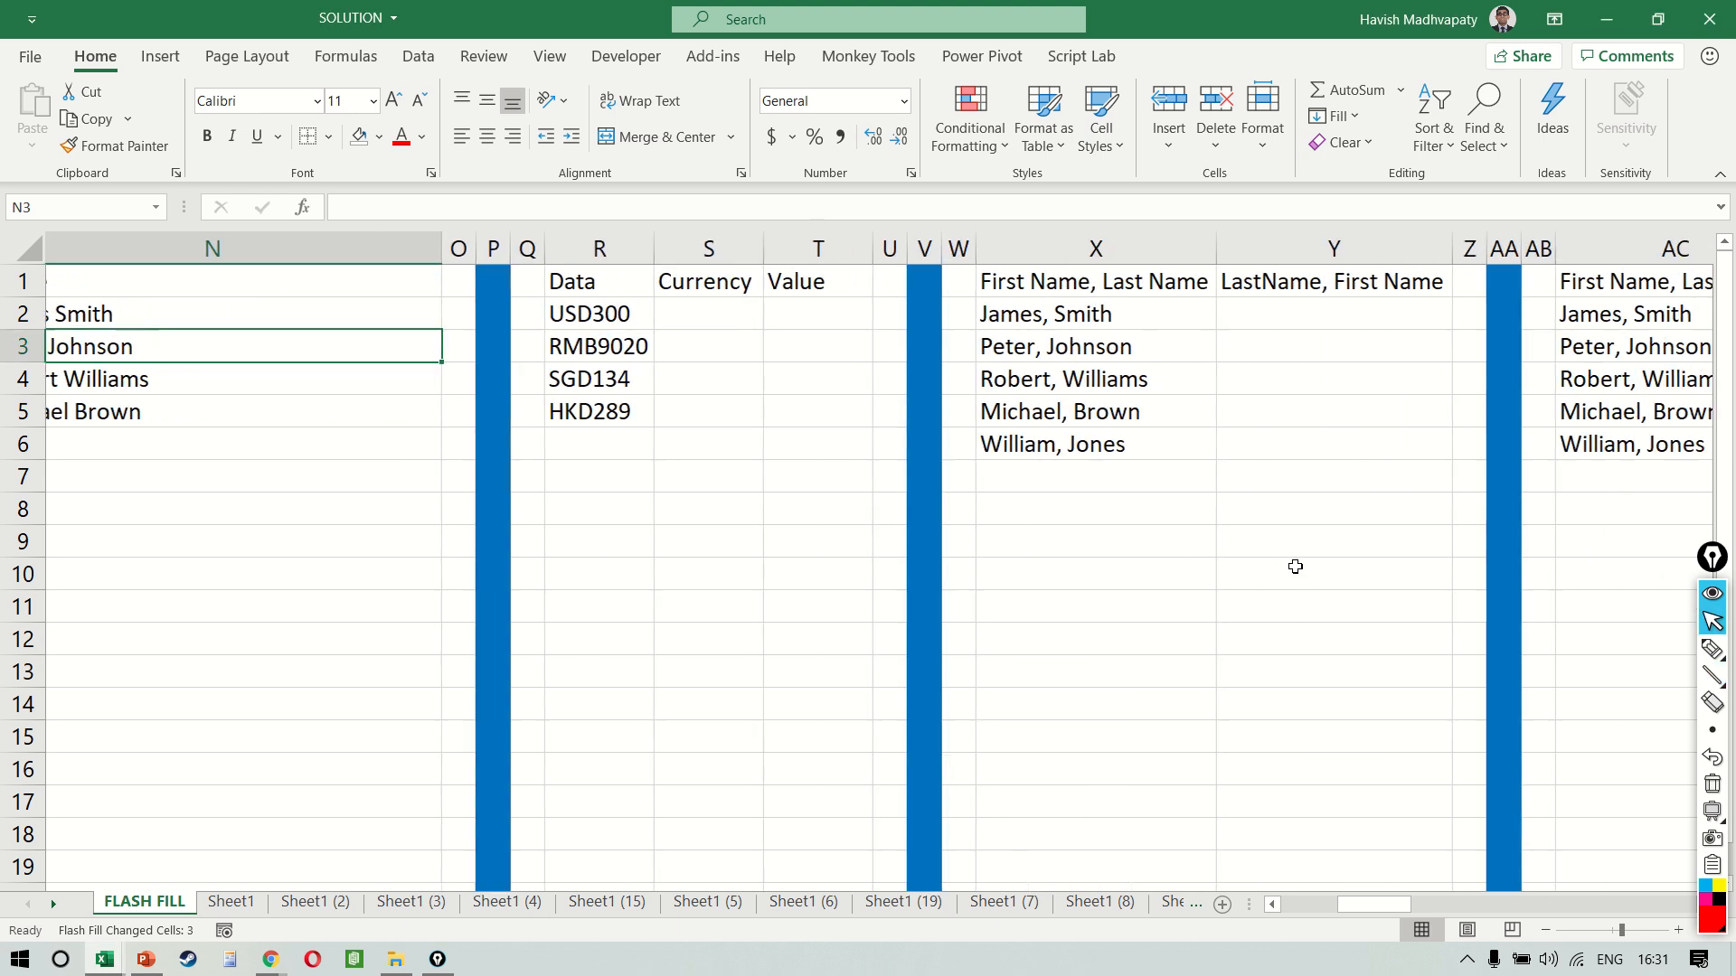
{"action": "scroll", "coordinate": [1295, 567], "scroll_direction": "right", "scroll_amount": 3}
{"action": "left_click", "coordinate": [354, 361]}
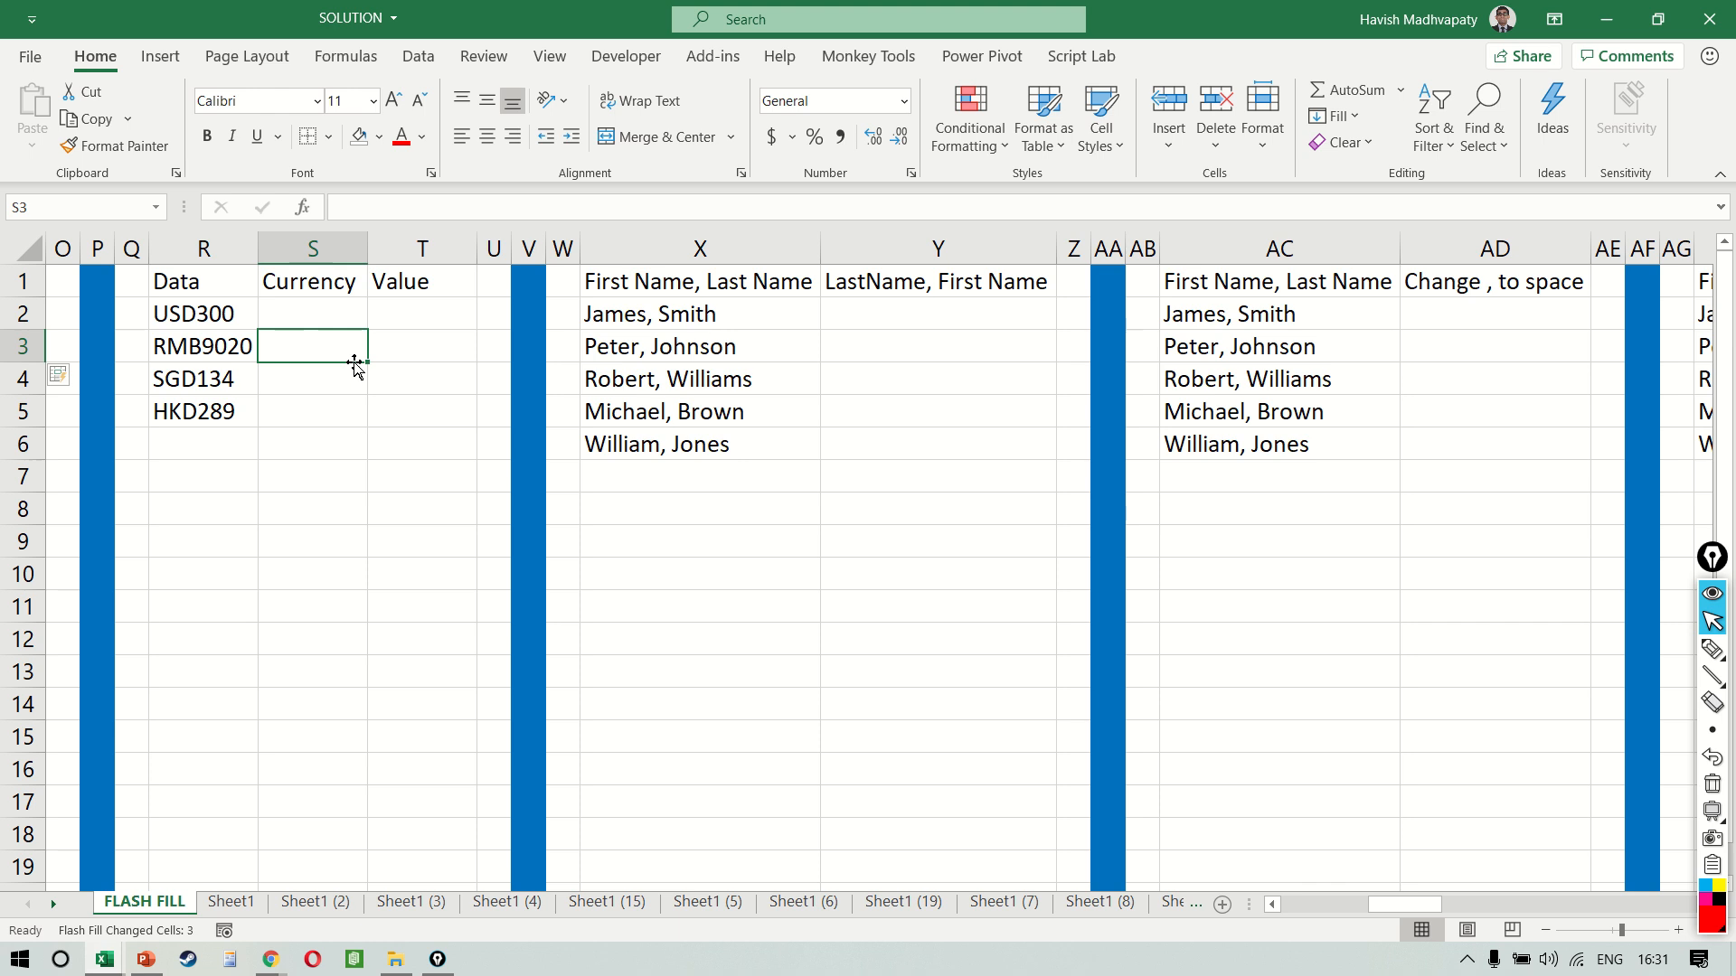
{"action": "key", "text": "Up"}
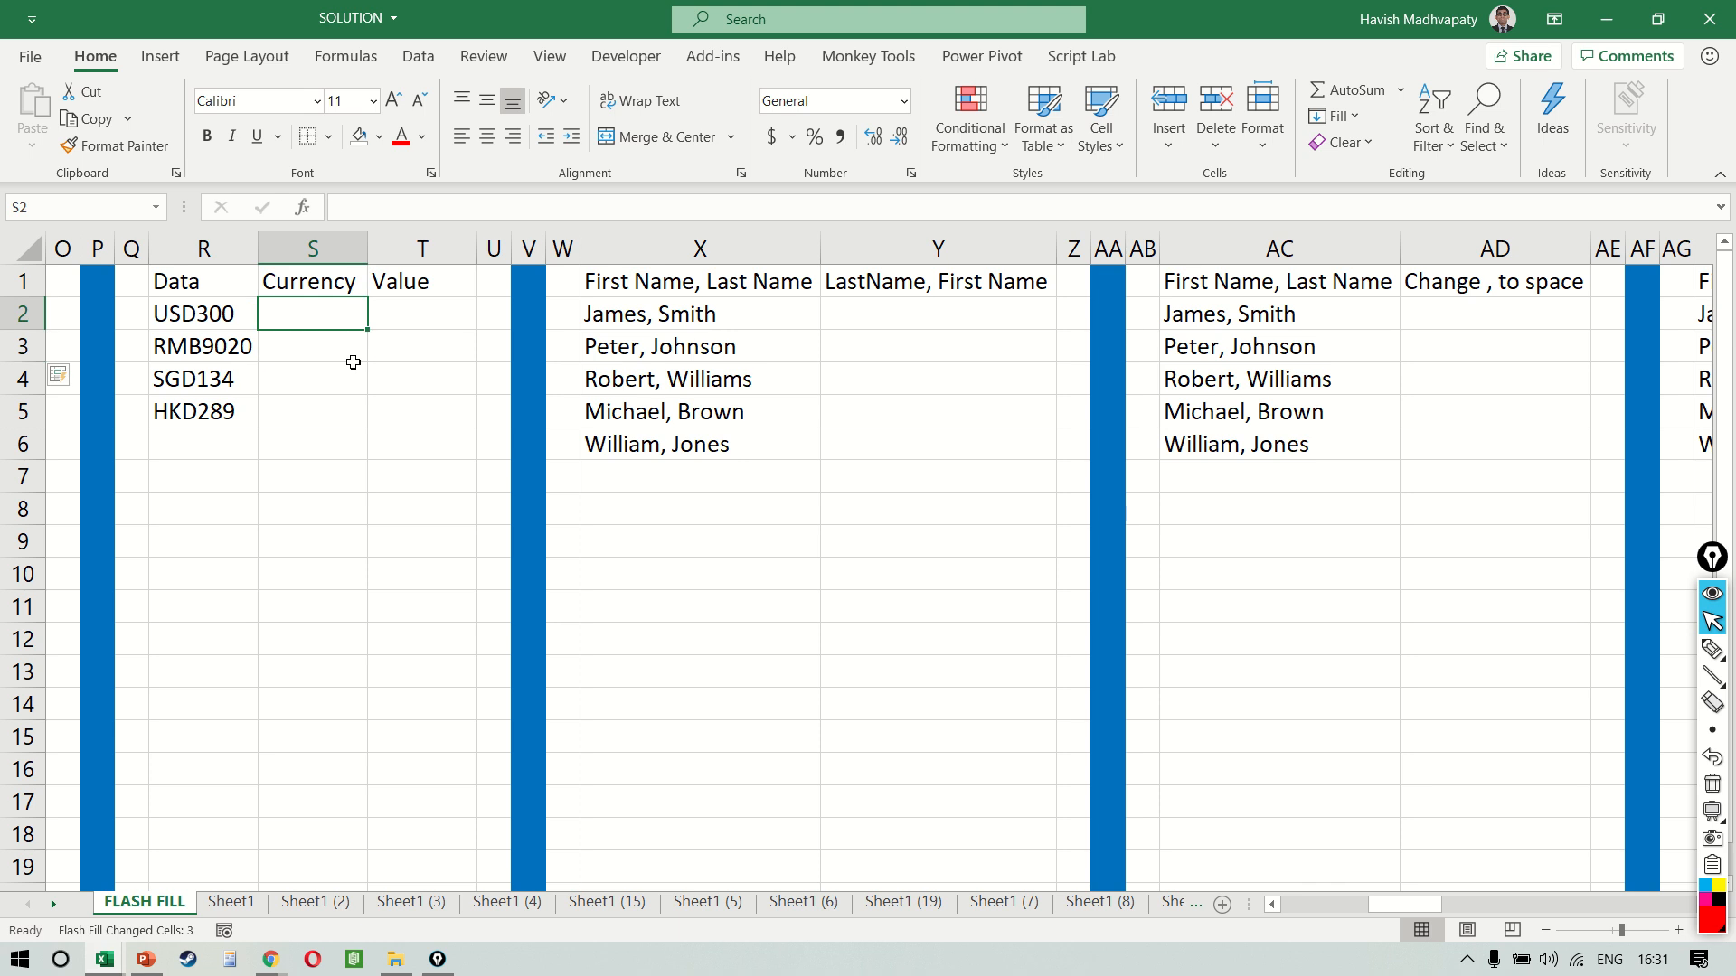
{"action": "key", "text": "Caps_Lock"}
{"action": "type", "text": "USD"}
{"action": "key", "text": "Return"}
{"action": "key", "text": "ctrl+e"}
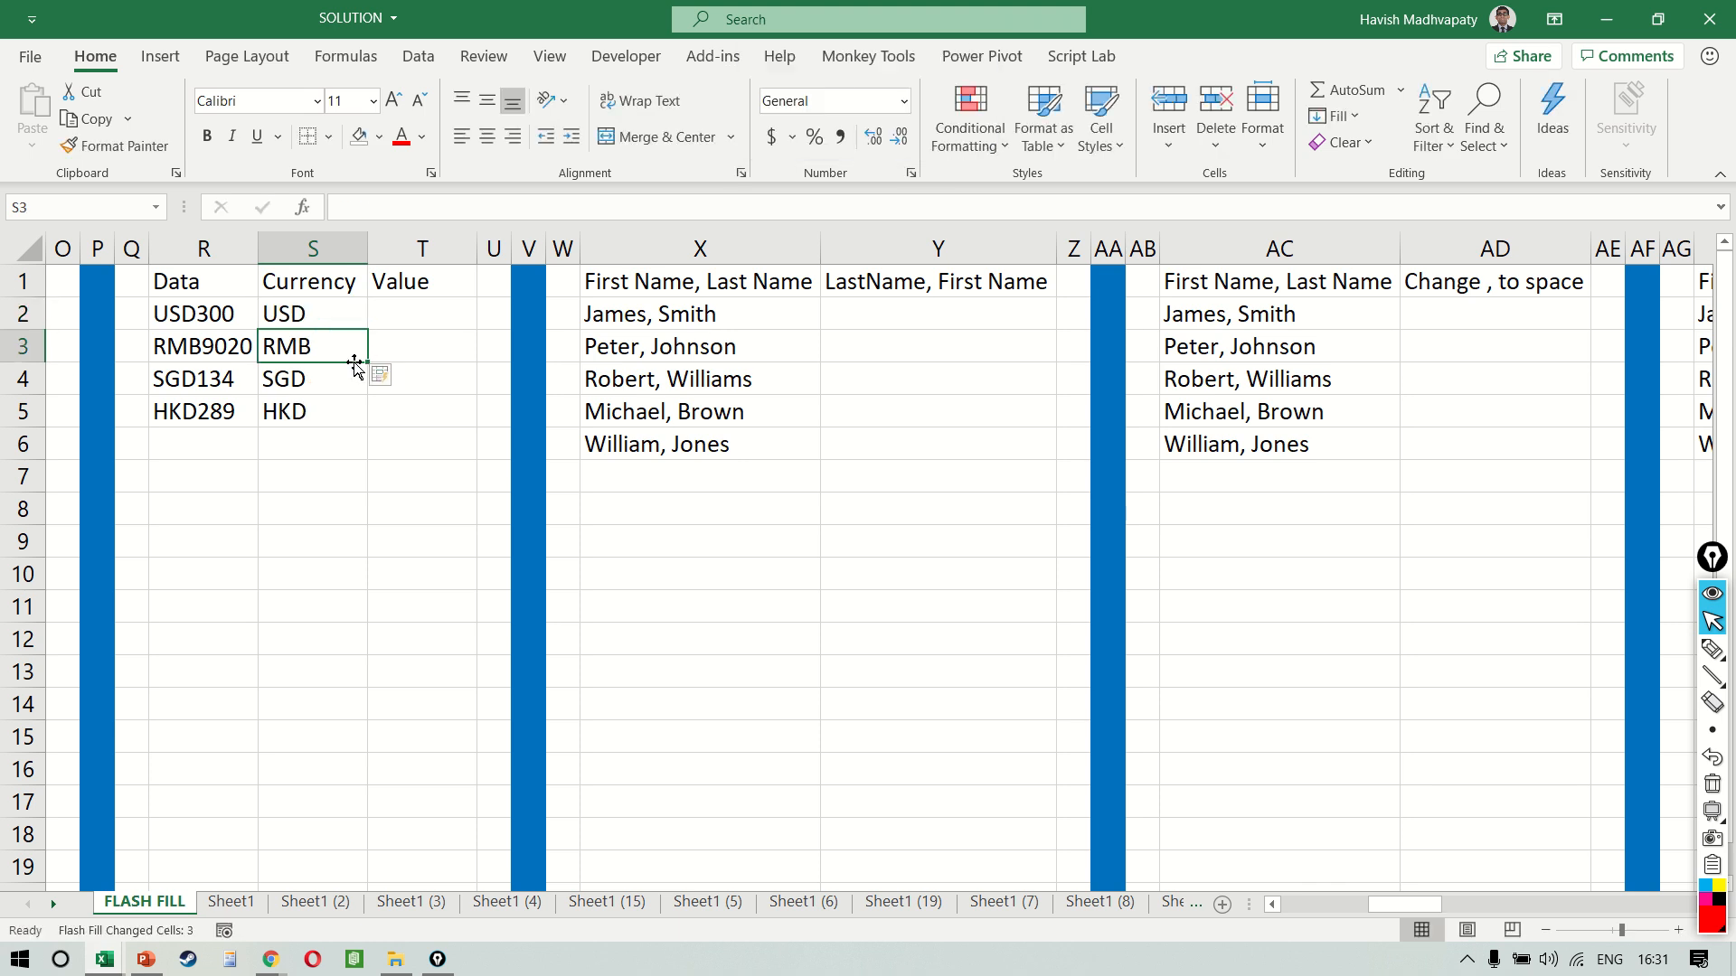
Enter the amount 300 in T2 and Flash Fill the Value column from T3
{"action": "key", "text": "Up"}
{"action": "key", "text": "ctrl+shift+Down"}
{"action": "key", "text": "Right"}
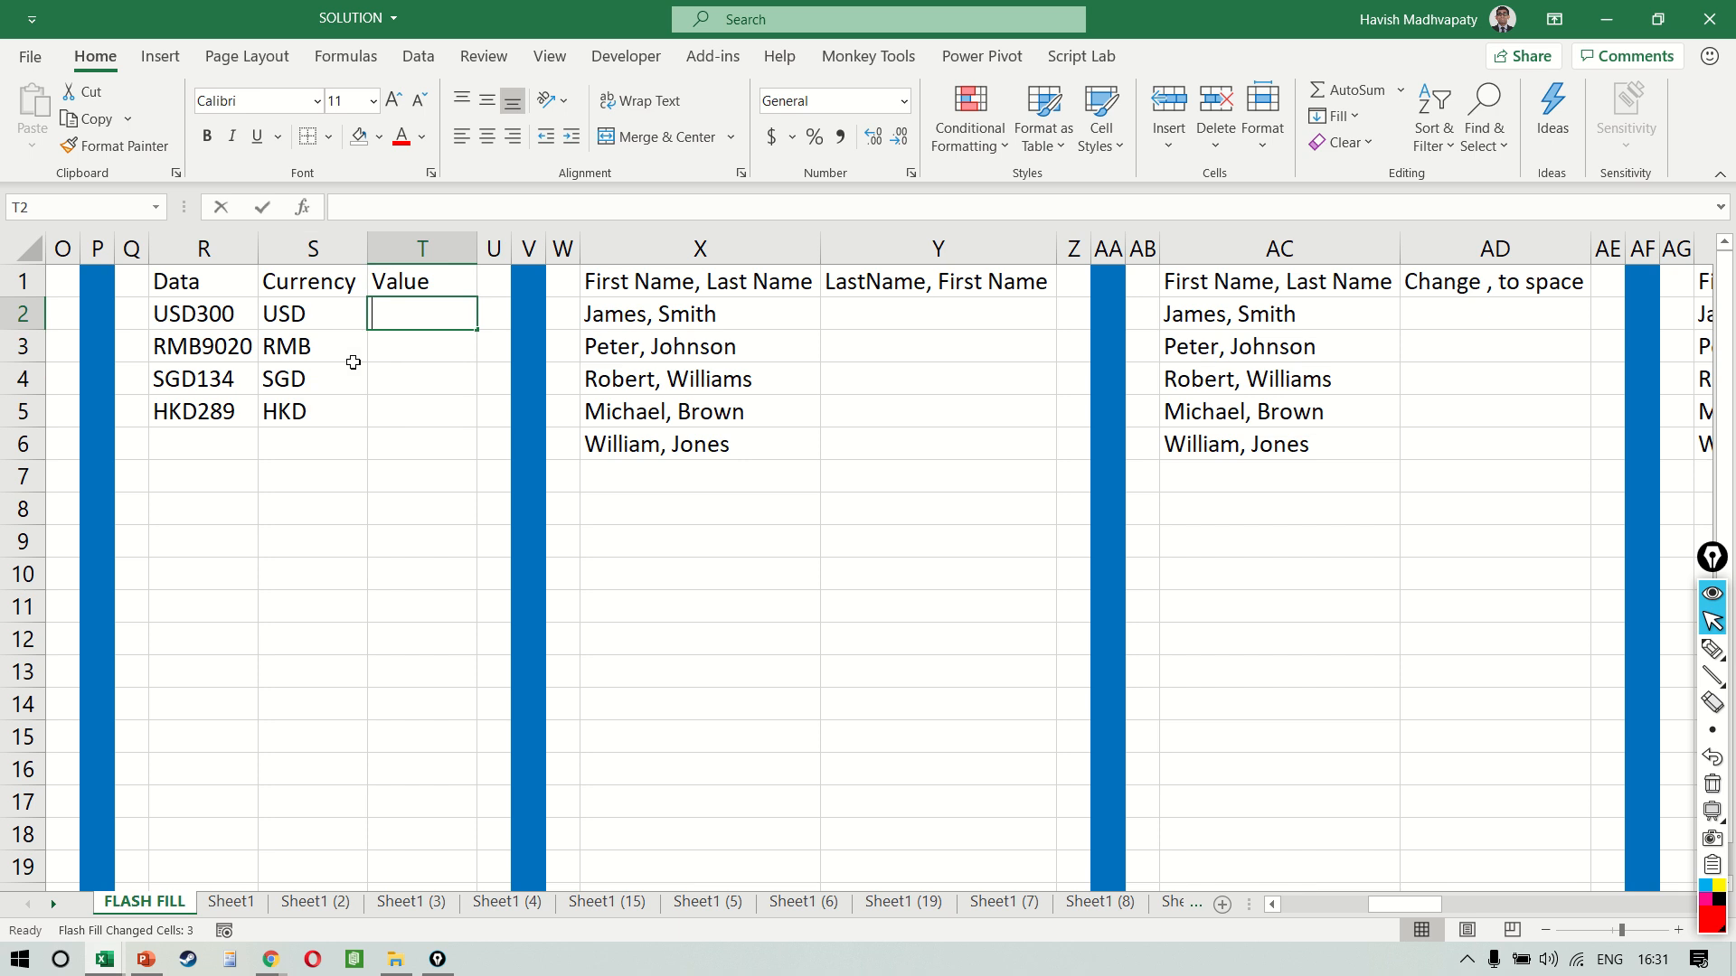
{"action": "type", "text": "300"}
{"action": "key", "text": "Return"}
{"action": "key", "text": "ctrl+e"}
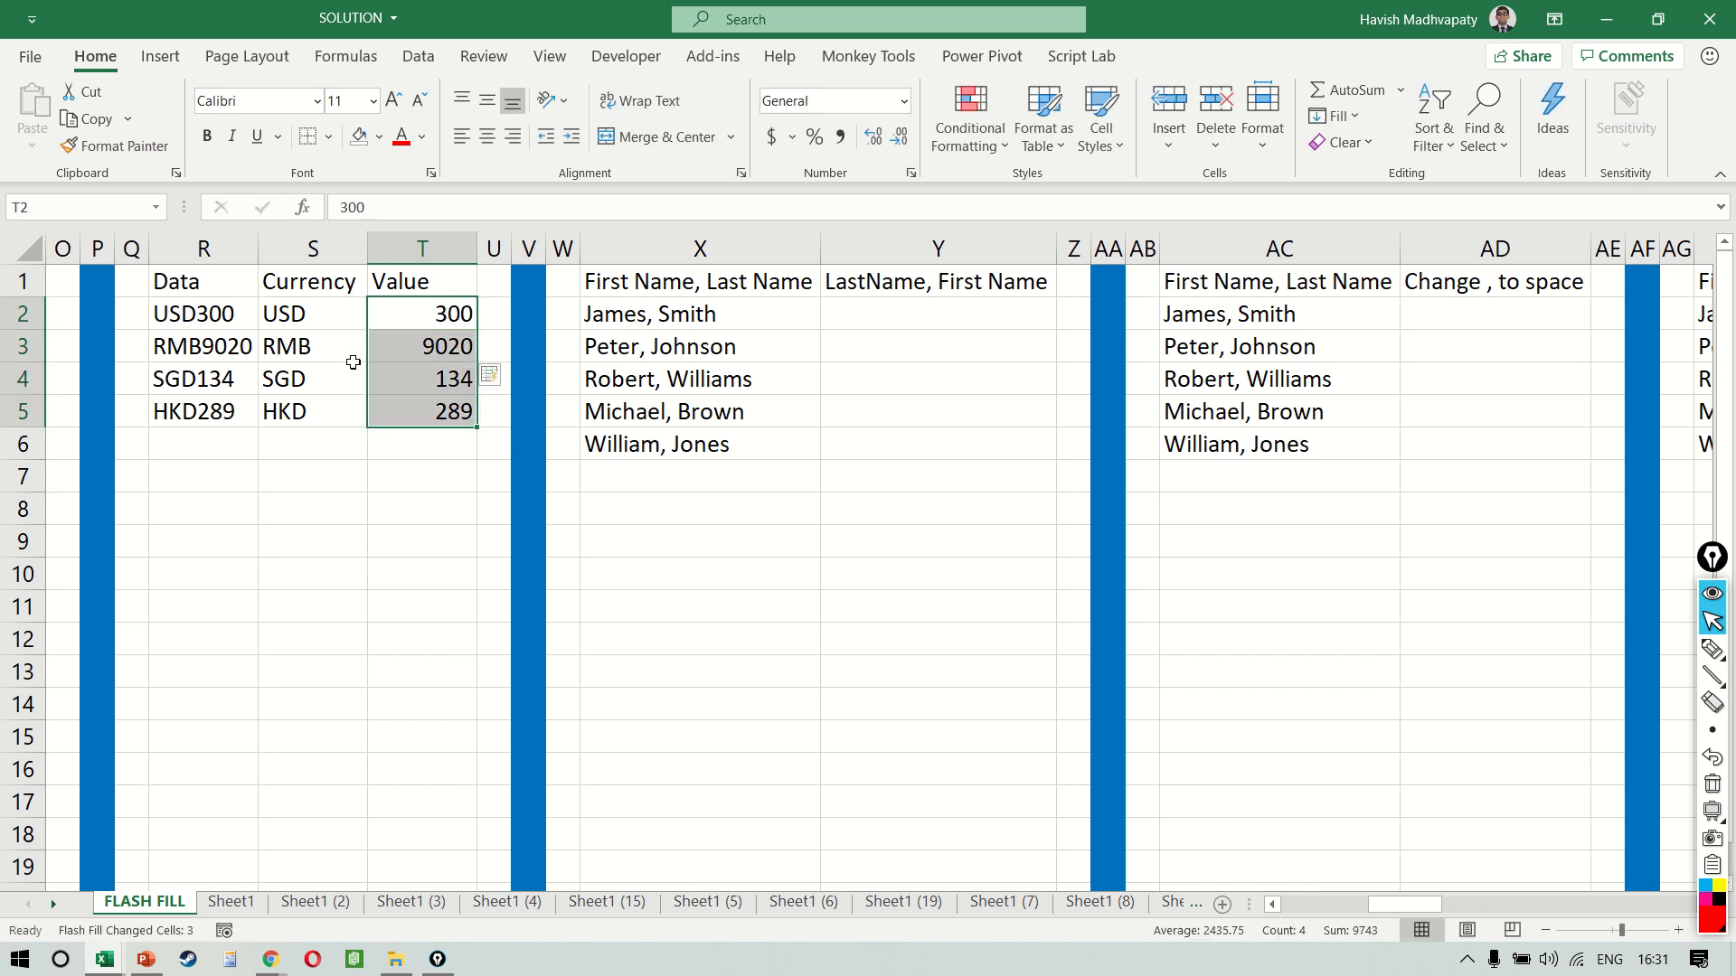
Enter the name from X2 into Y2 as last name, comma, first name, and Flash Fill column Y from Y3
{"action": "scroll", "coordinate": [353, 362], "scroll_direction": "right", "scroll_amount": 5}
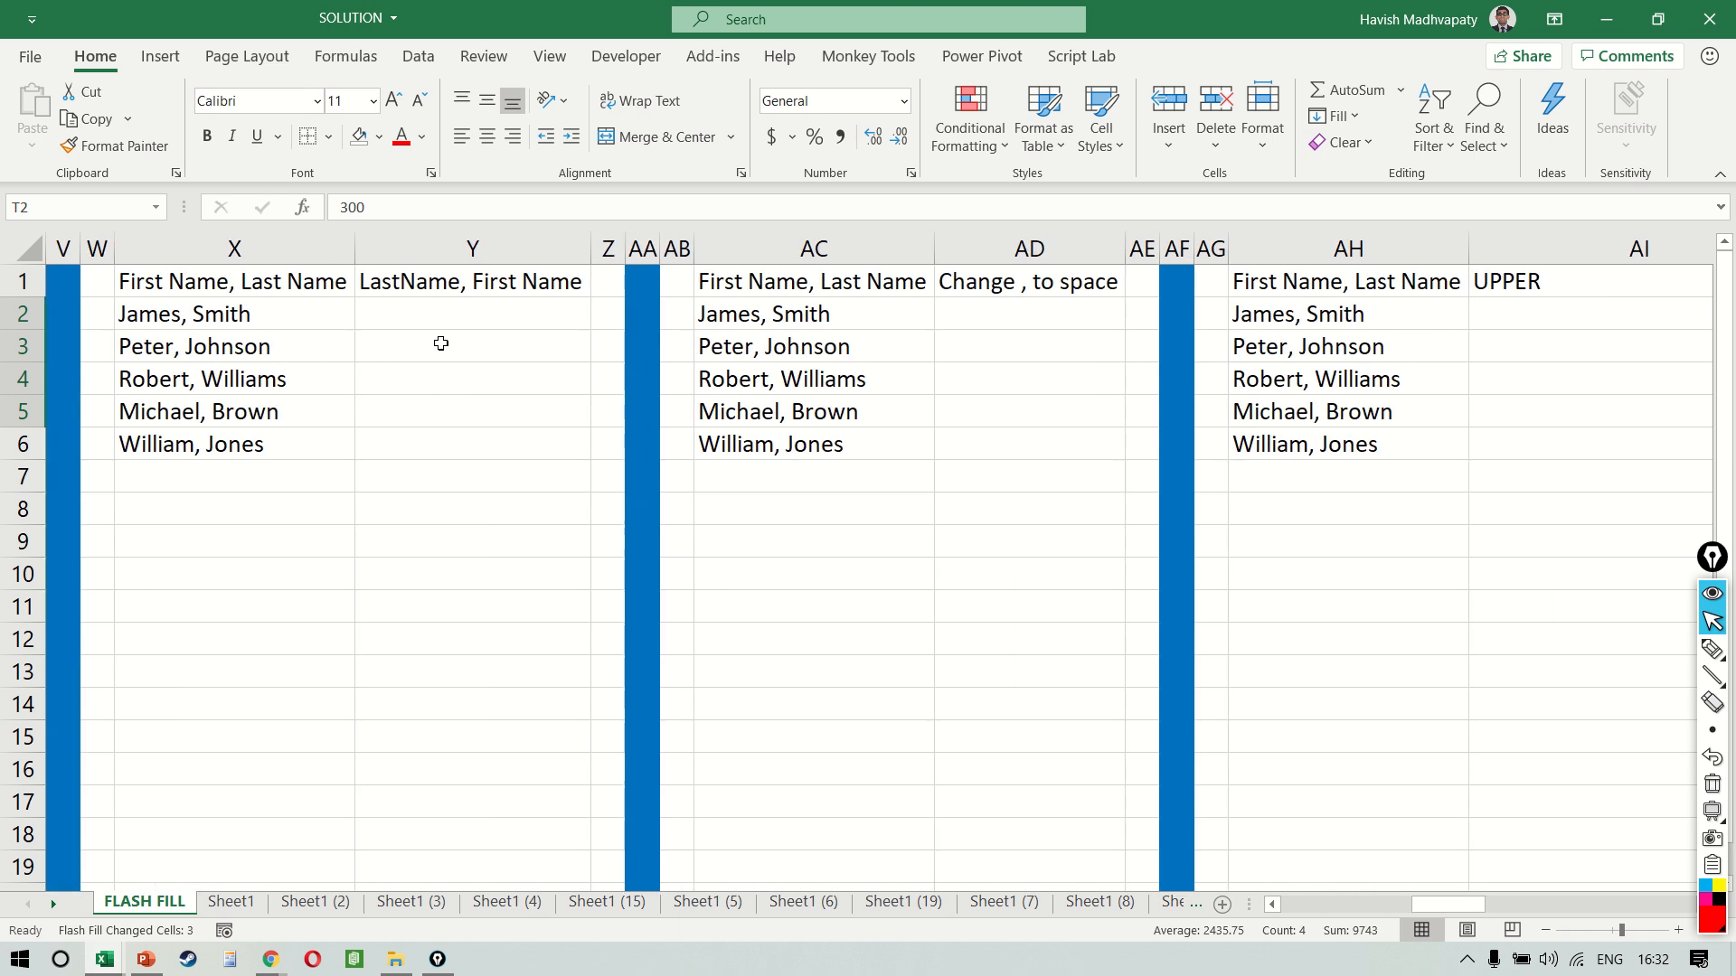
{"action": "left_click", "coordinate": [440, 325]}
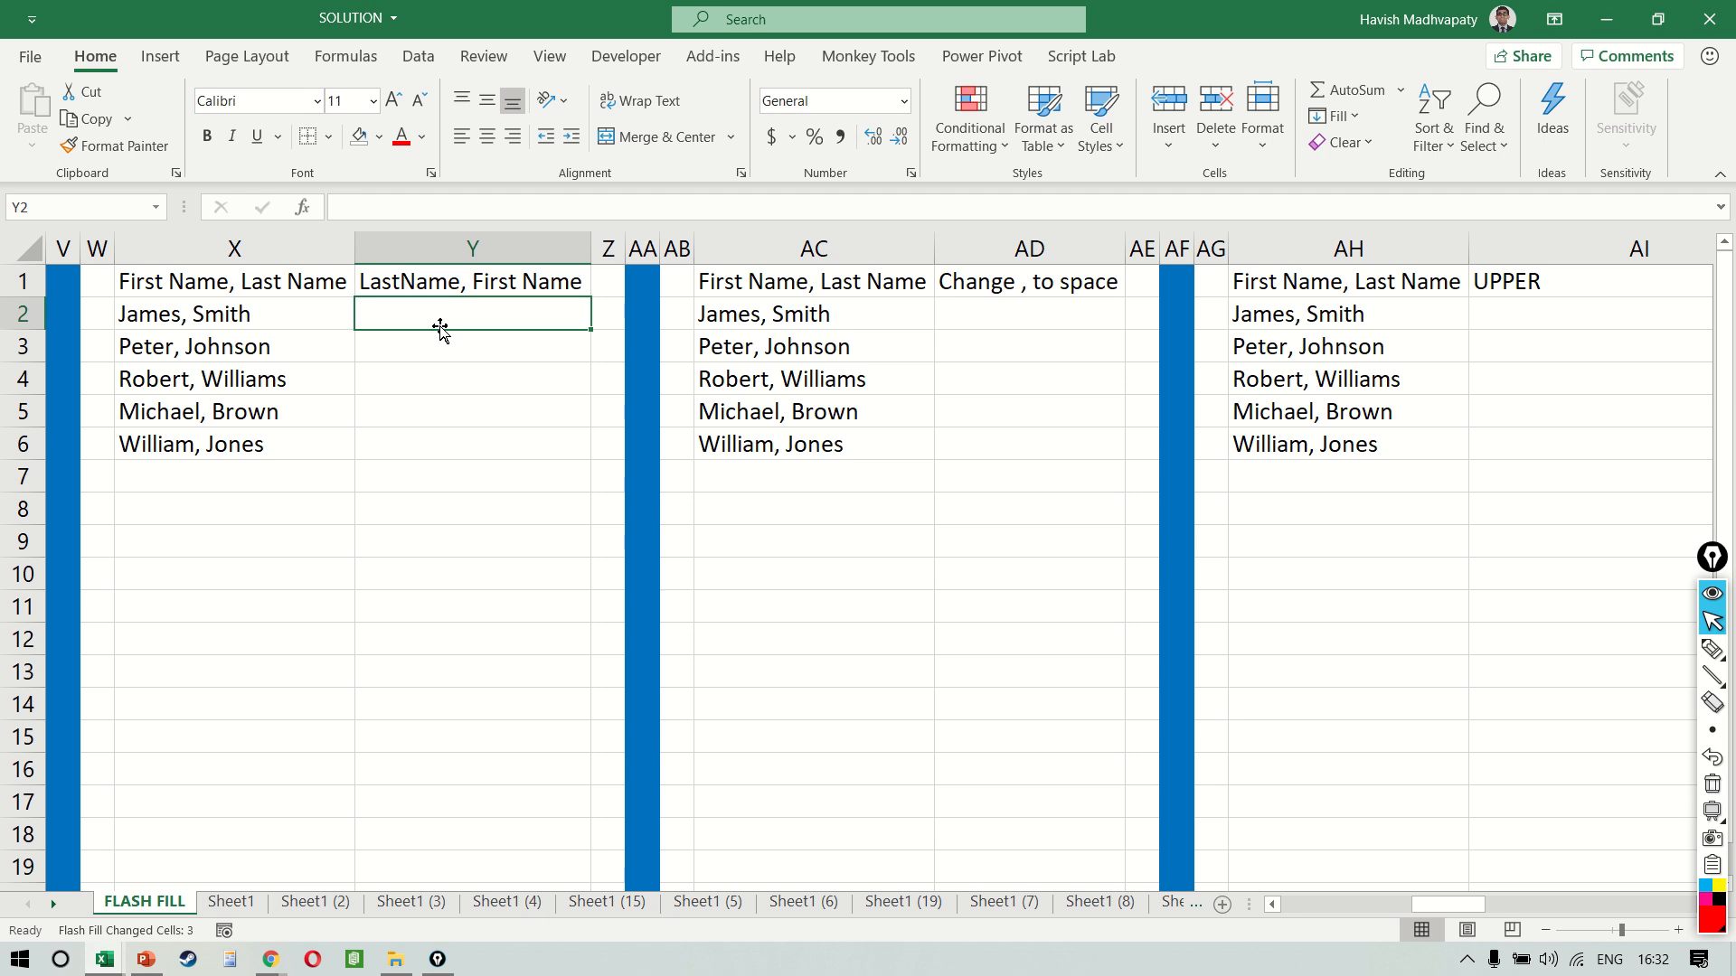
{"action": "key", "text": "Left"}
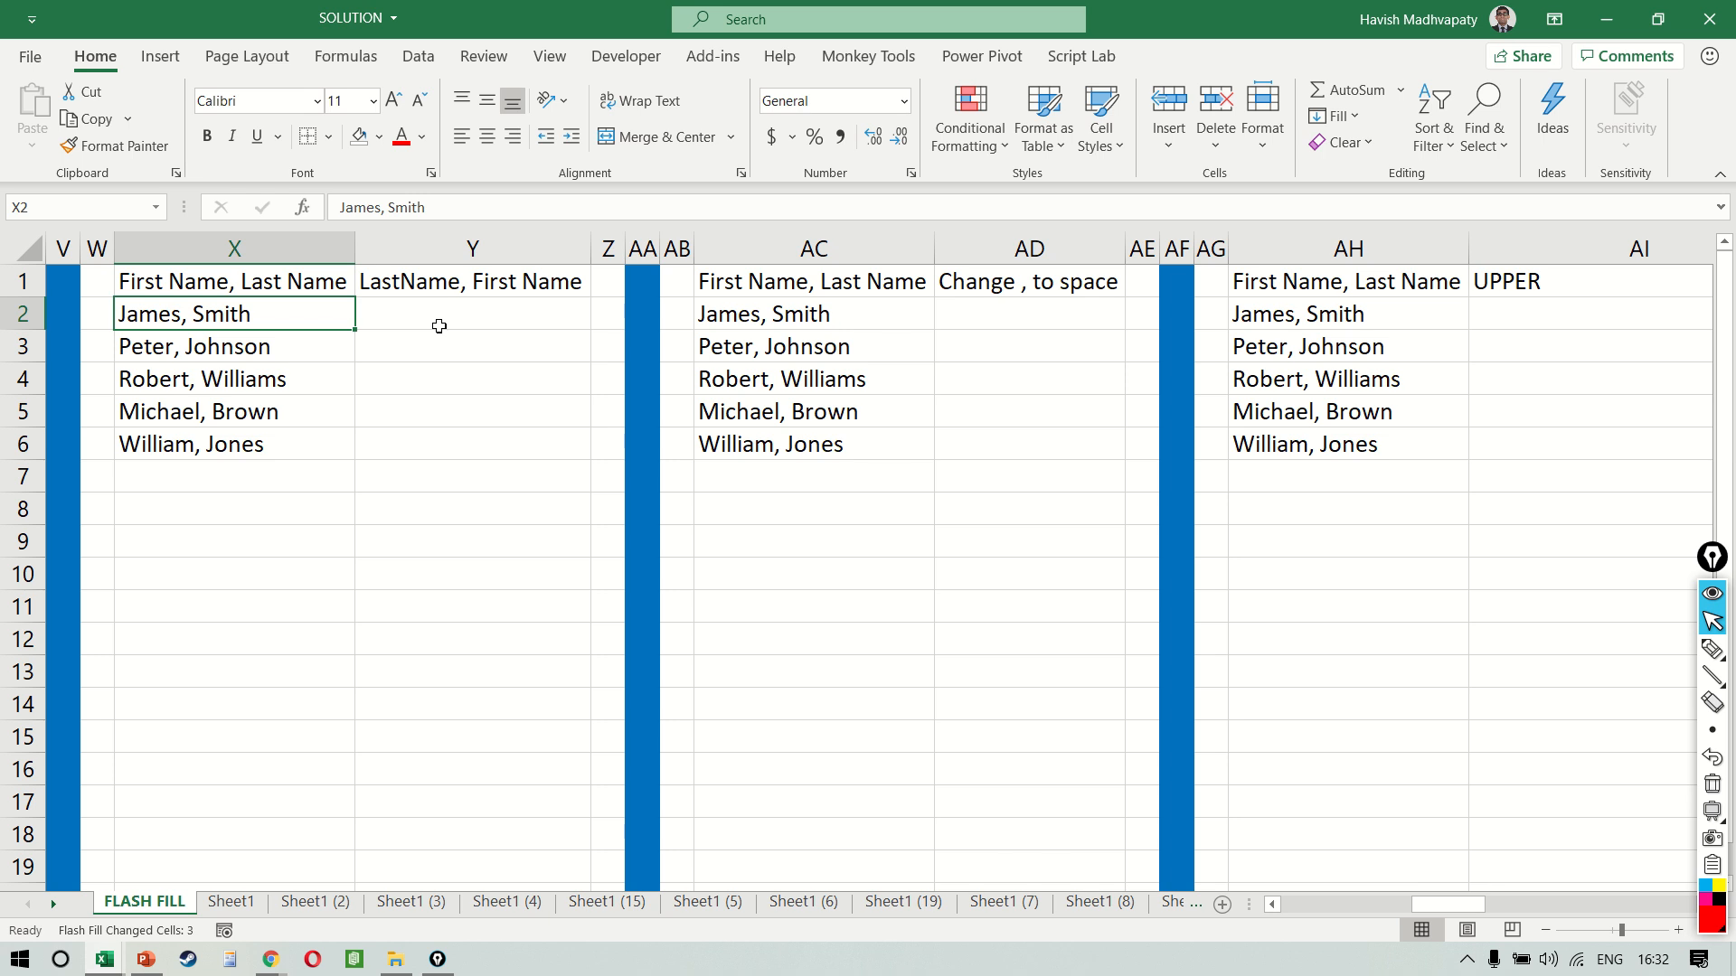
{"action": "left_click", "coordinate": [441, 327]}
{"action": "type", "text": "sMI"}
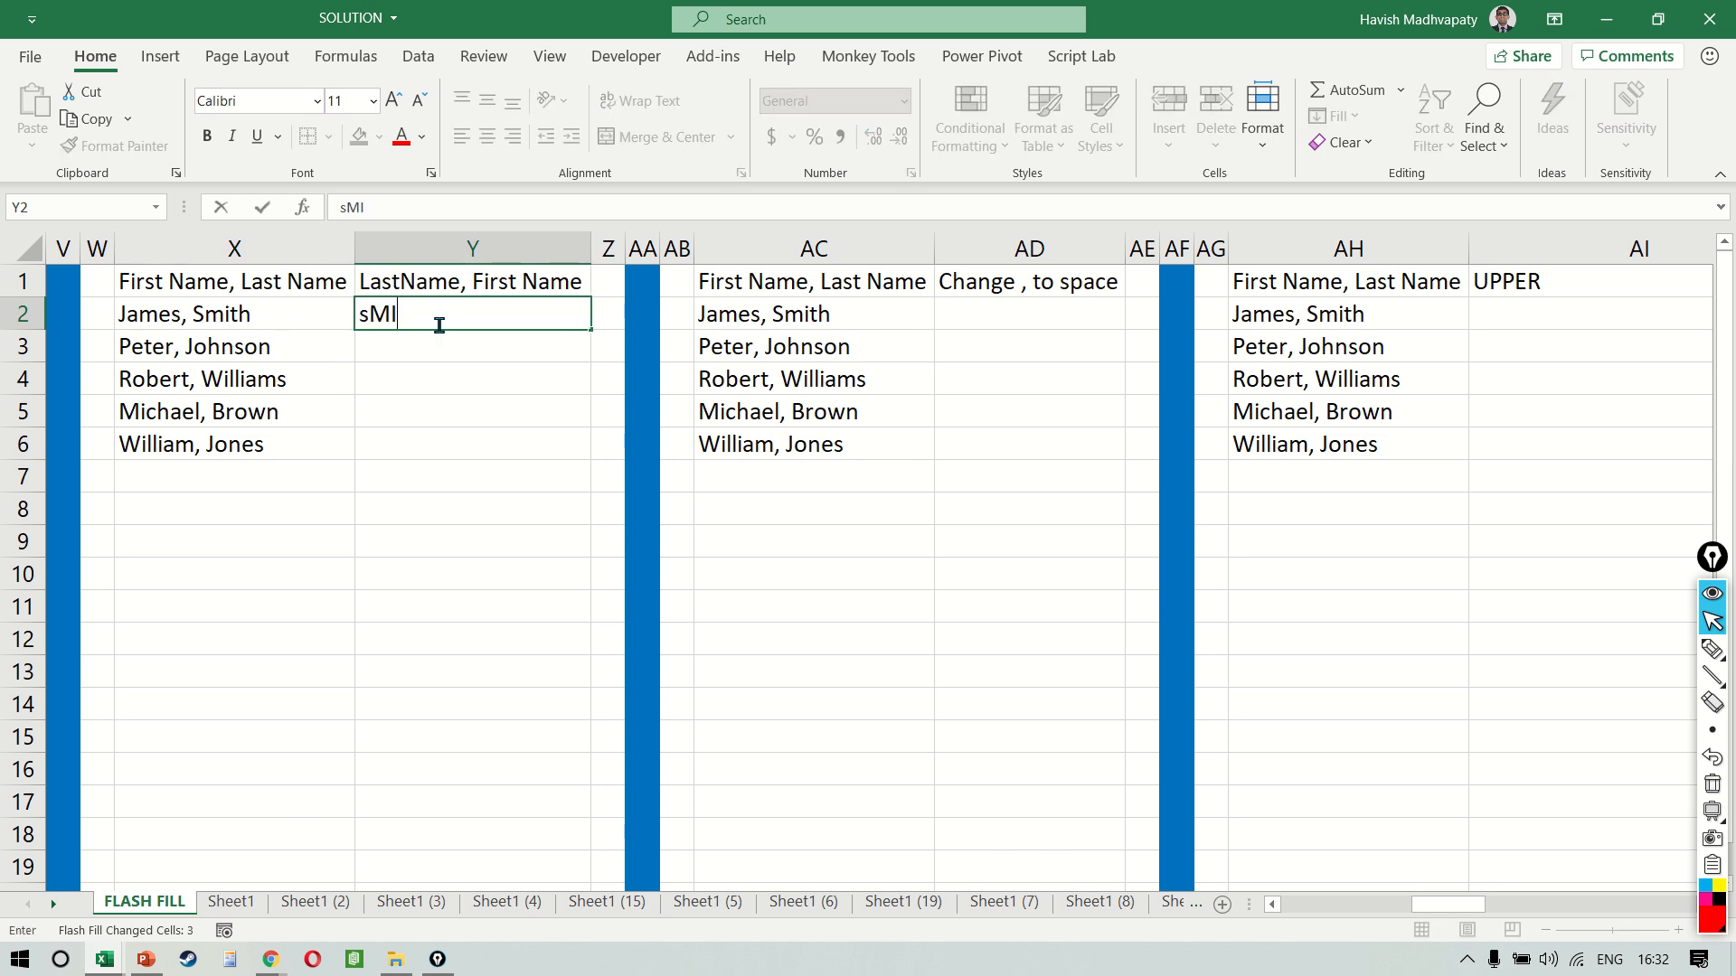
{"action": "type", "text": "TH, Hames"}
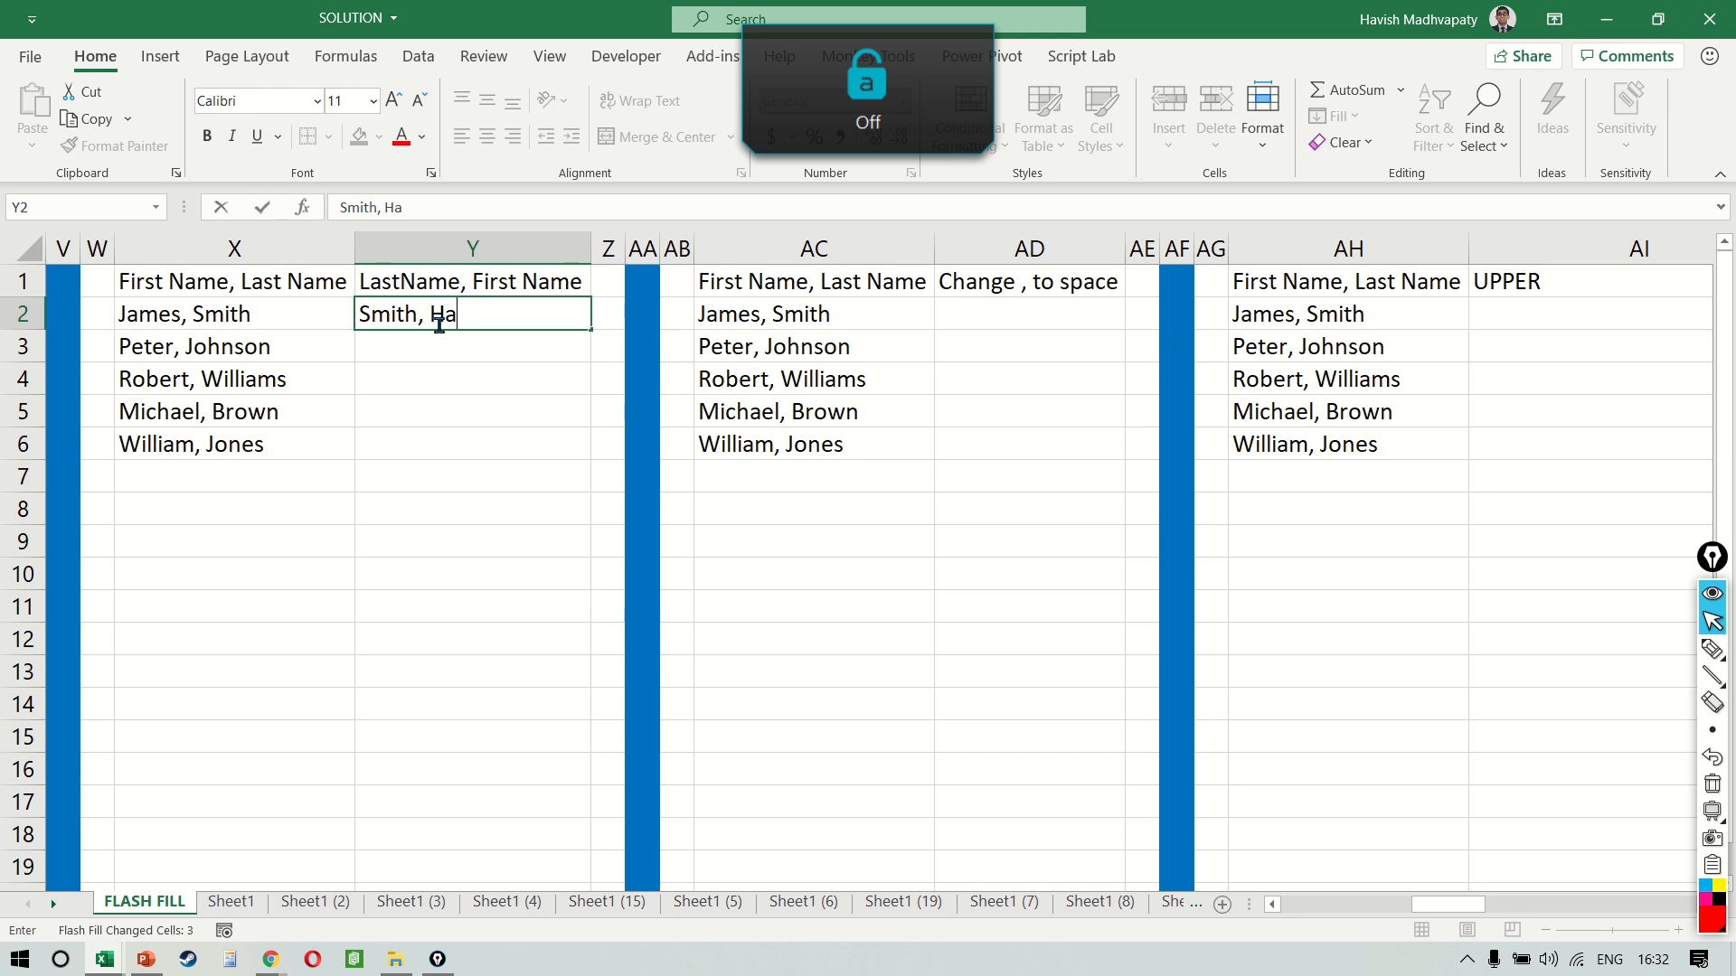
{"action": "key", "text": "BackSpace"}
{"action": "key", "text": "BackSpace"}
{"action": "key", "text": "BackSpace"}
{"action": "key", "text": "BackSpace"}
{"action": "key", "text": "BackSpace"}
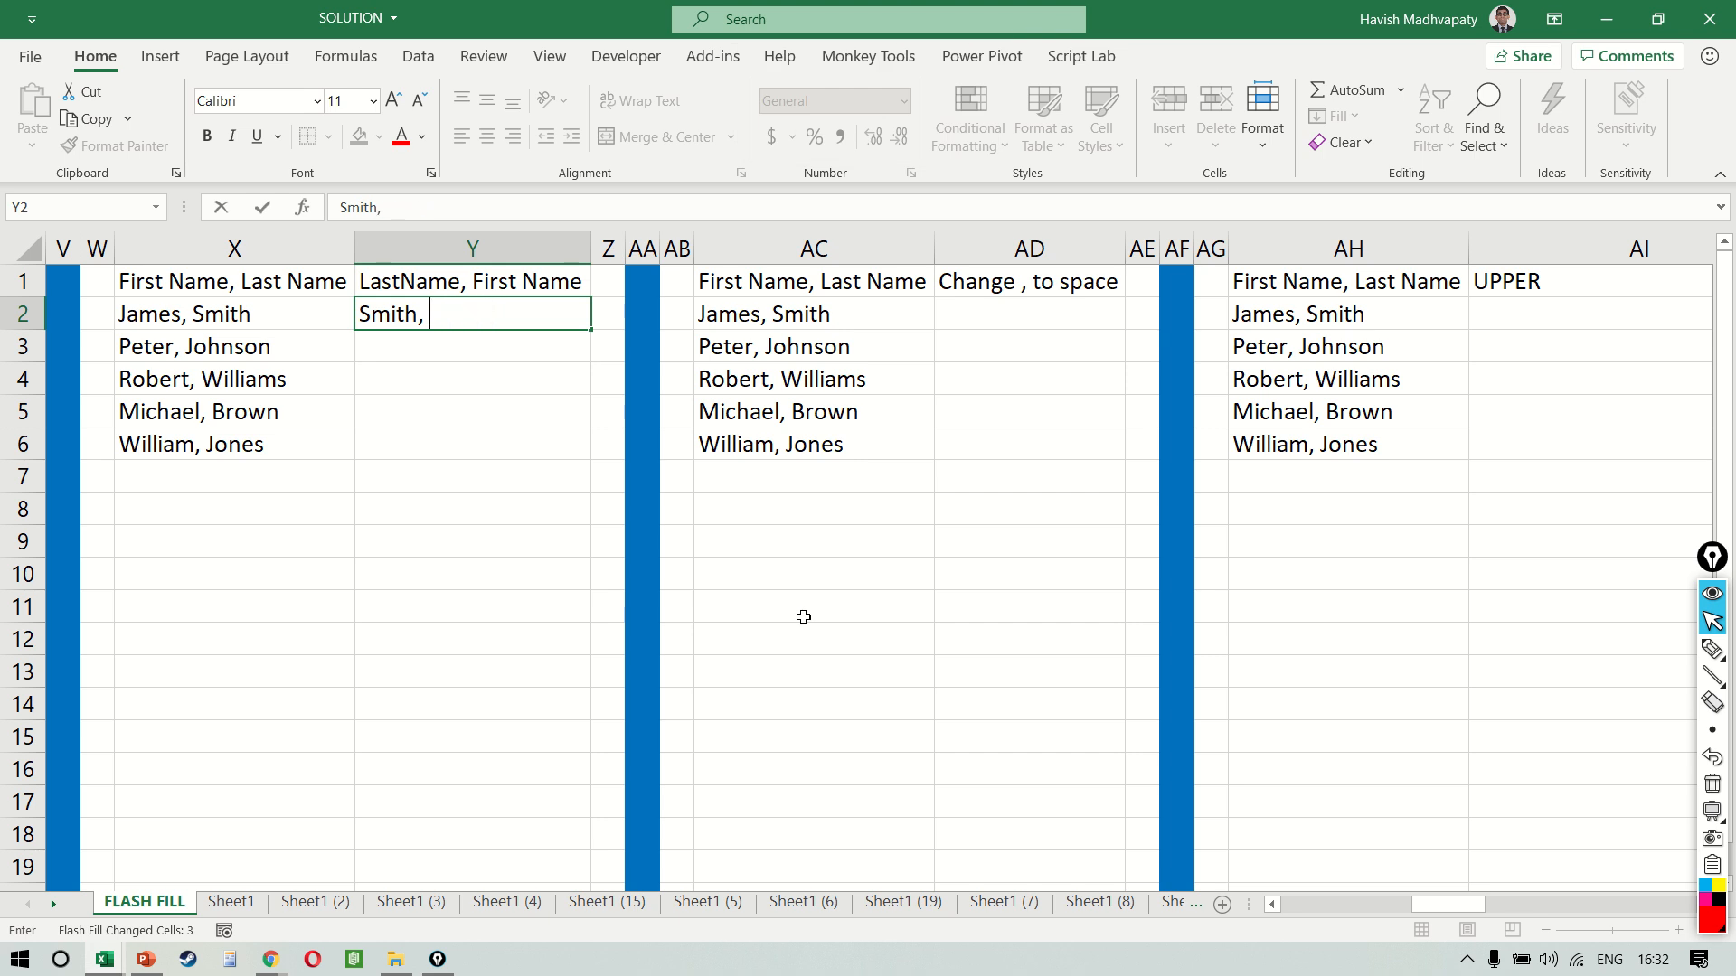
{"action": "type", "text": "James"}
{"action": "key", "text": "Return"}
{"action": "key", "text": "ctrl+e"}
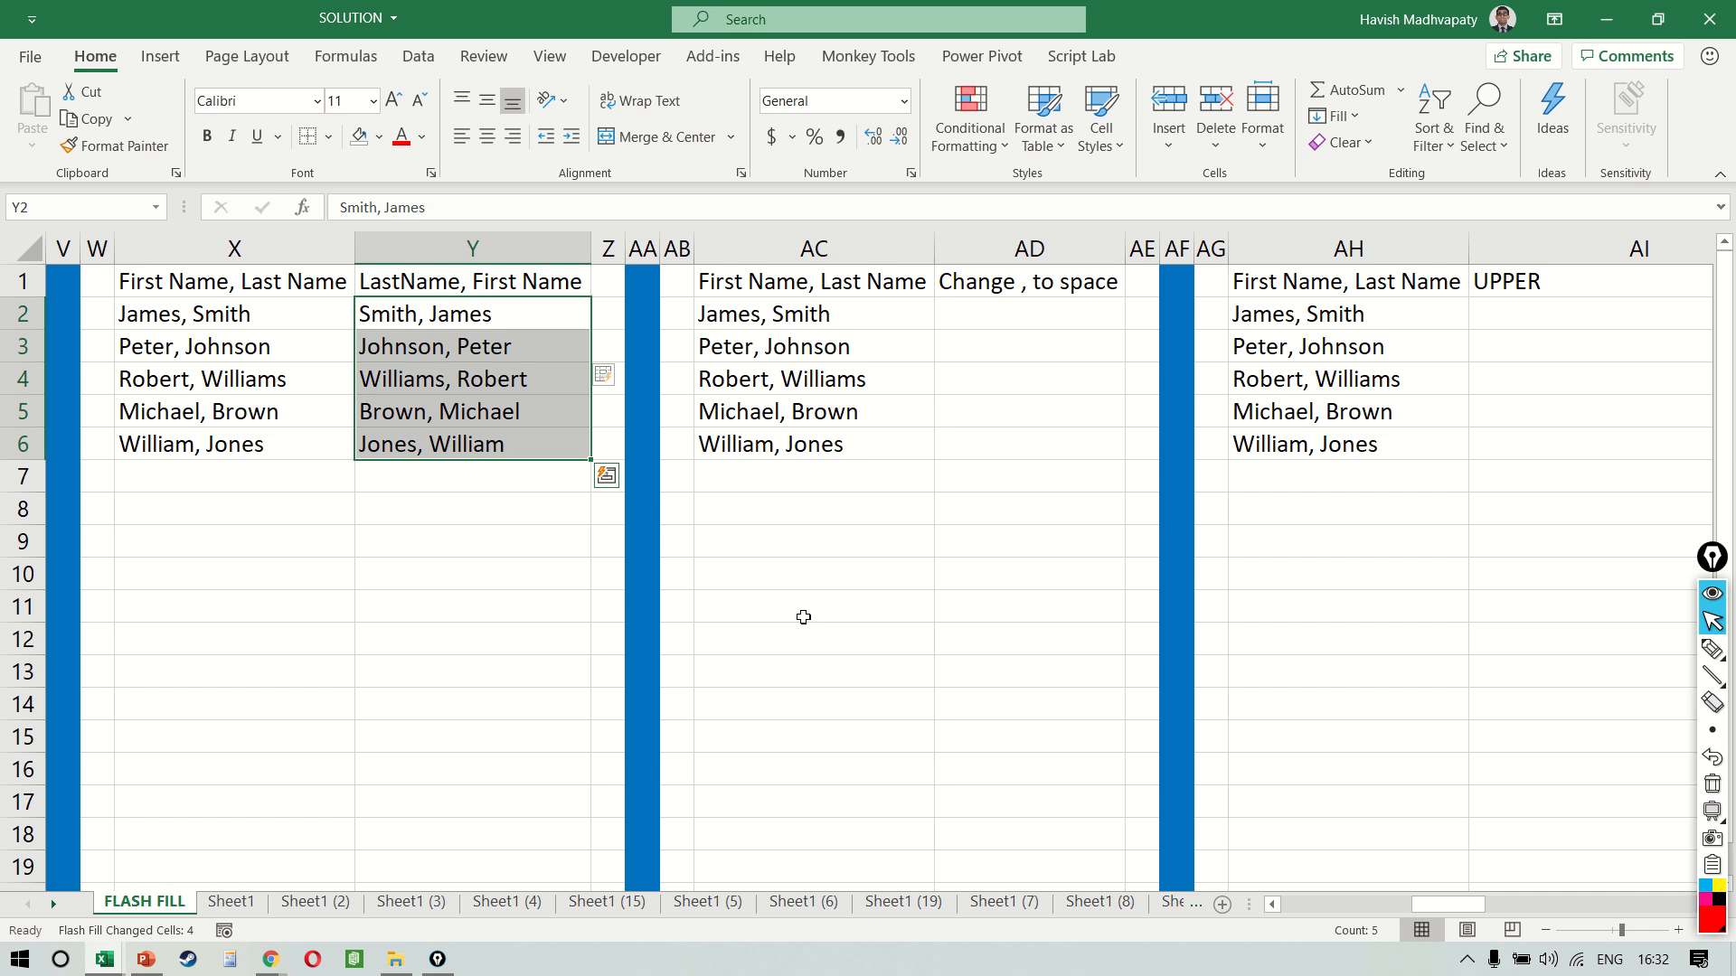
Enter the name from AC2 into AD2 with a space instead of the comma, and Flash Fill column AD from AD3
{"action": "key", "text": "Right"}
{"action": "key", "text": "Right"}
{"action": "key", "text": "Right"}
{"action": "key", "text": "Right"}
{"action": "key", "text": "Right"}
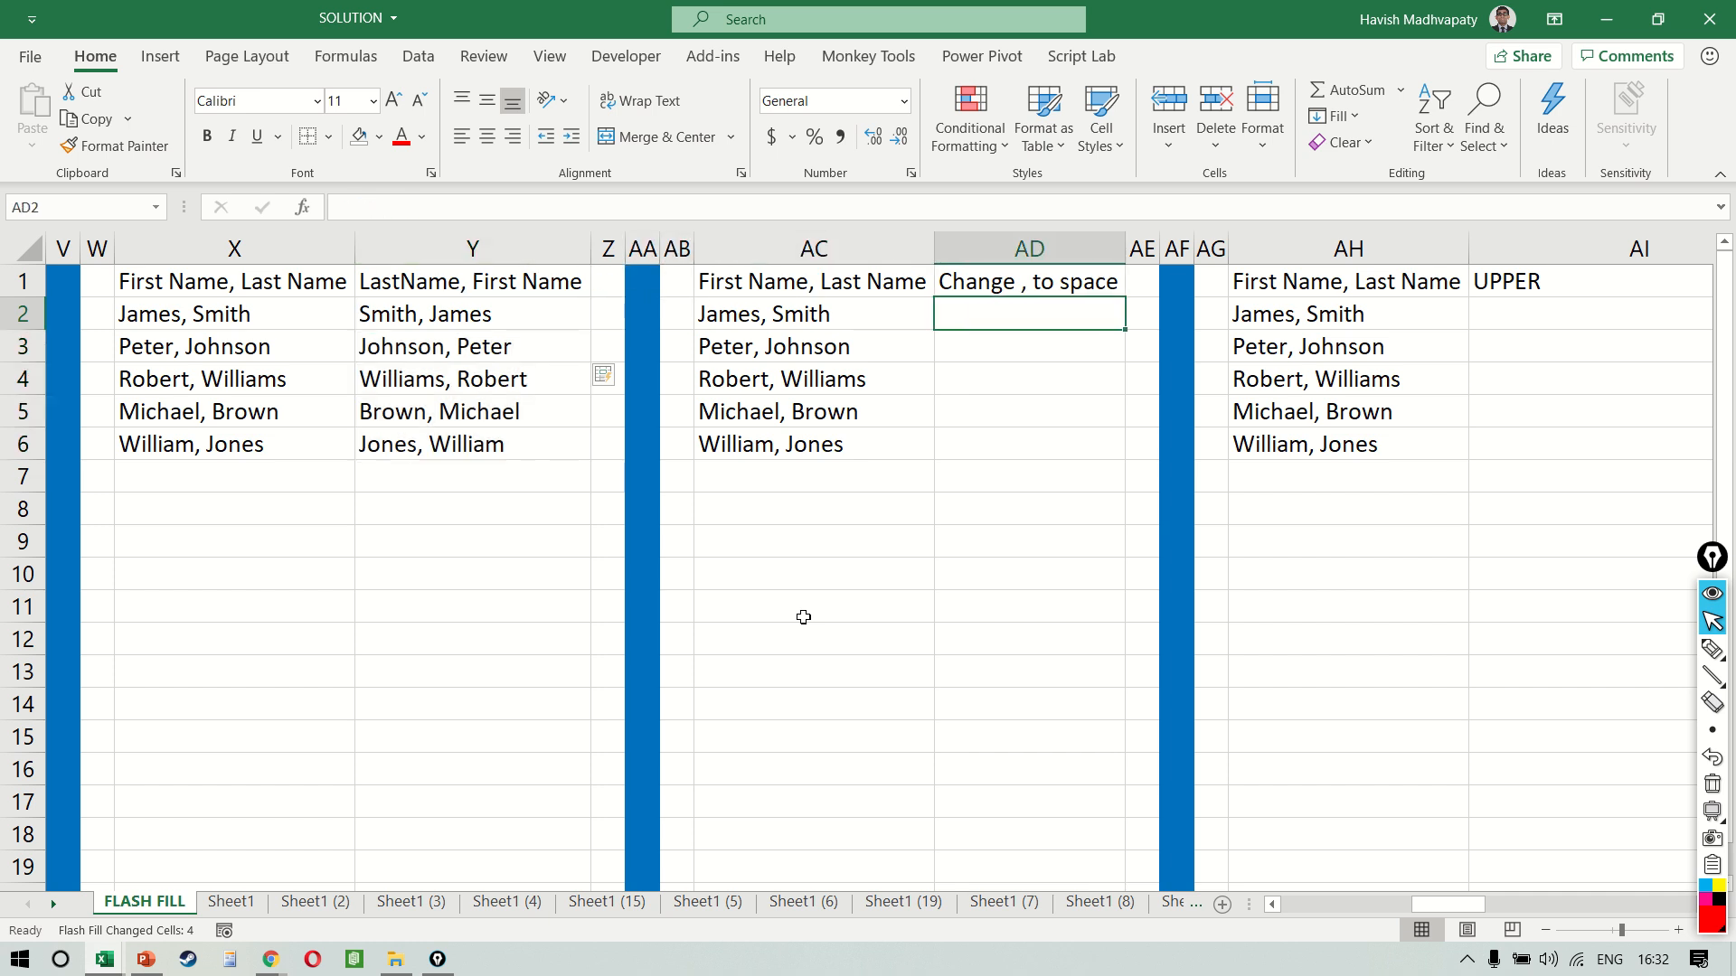
{"action": "scroll", "coordinate": [803, 616], "scroll_direction": "right", "scroll_amount": 3}
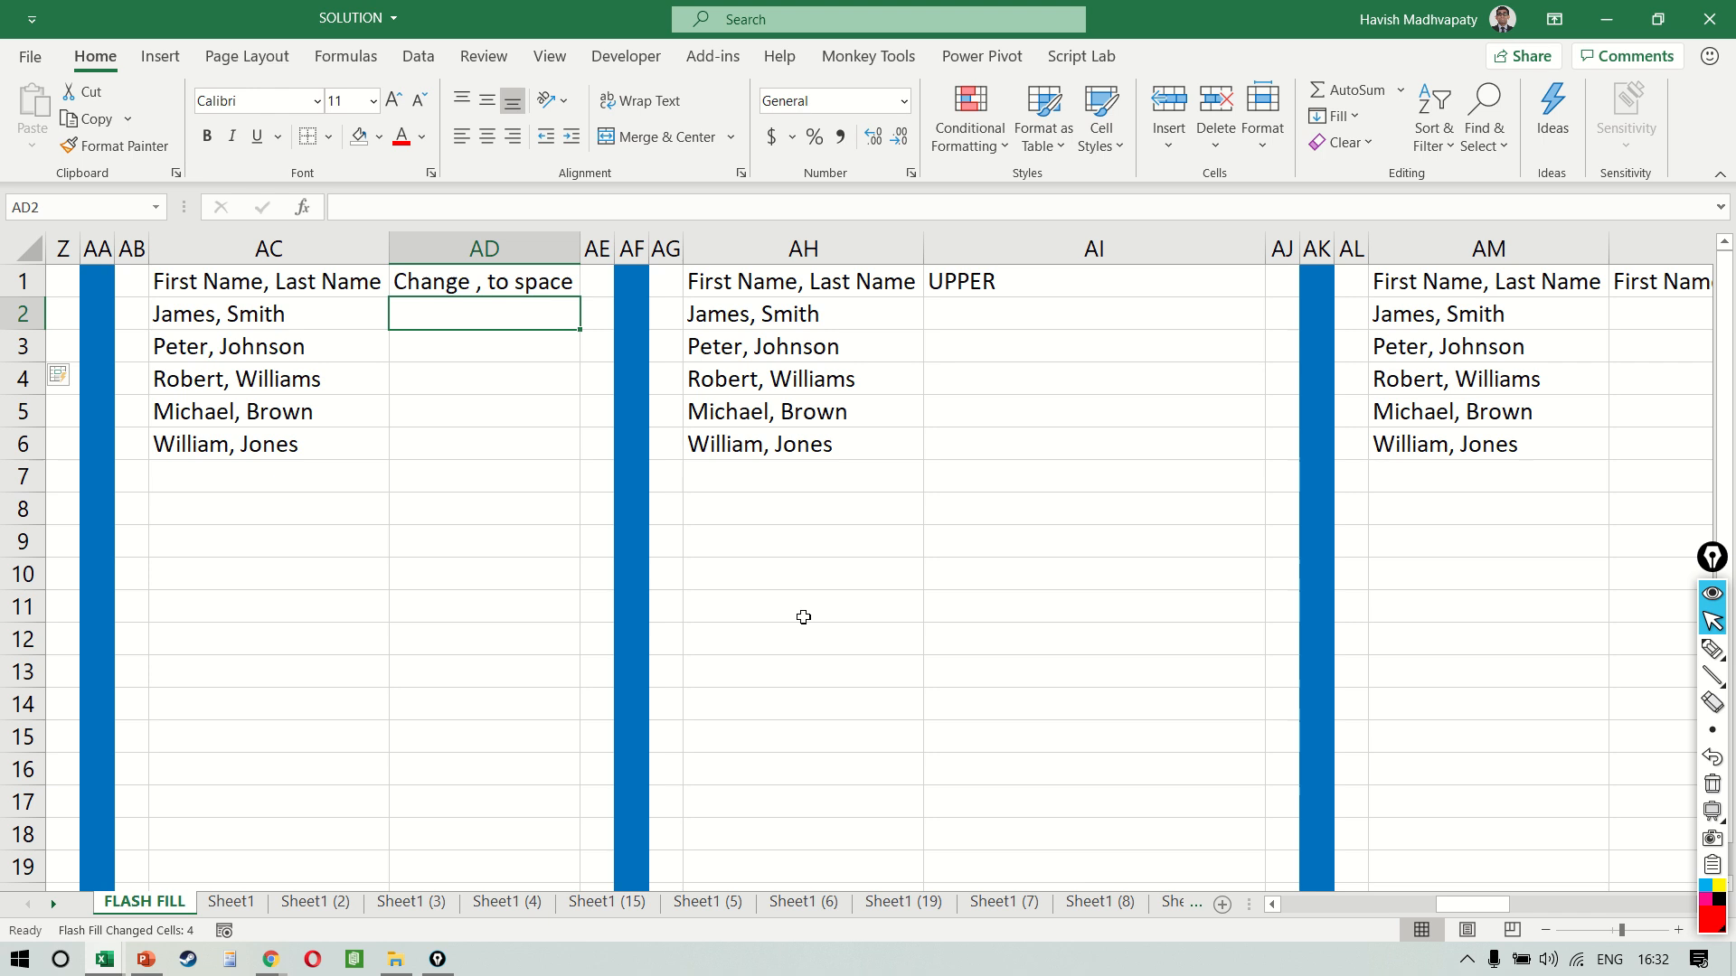
{"action": "type", "text": "Jam"}
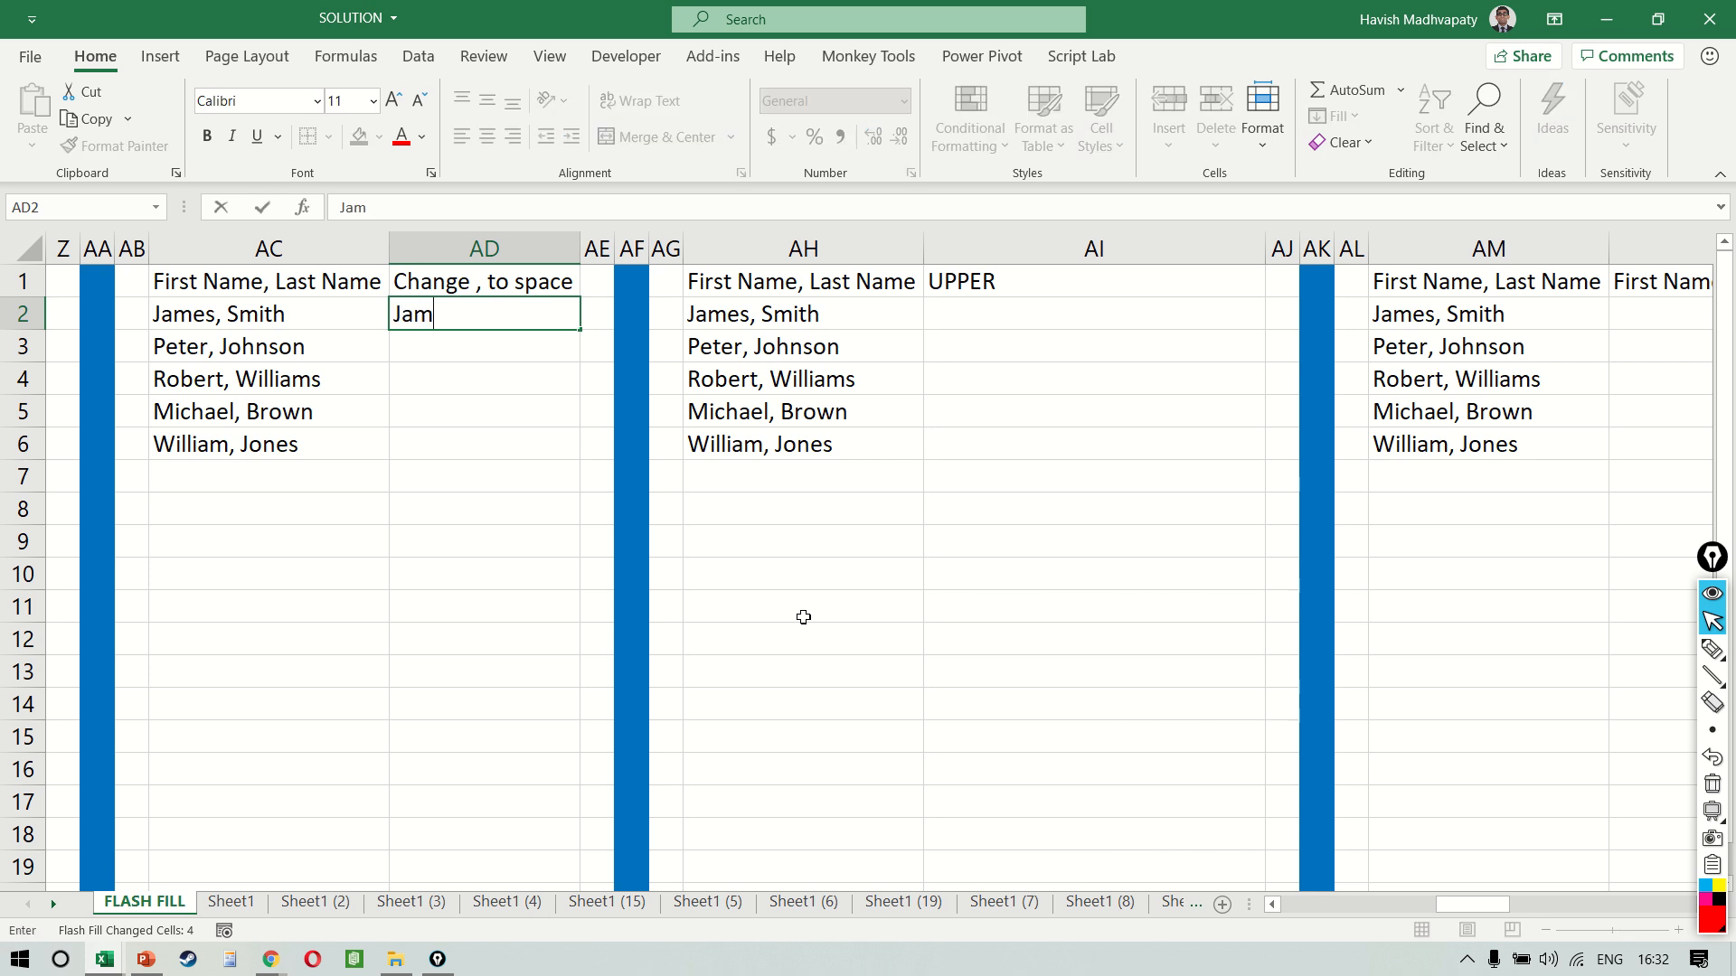
{"action": "type", "text": "es Smith"}
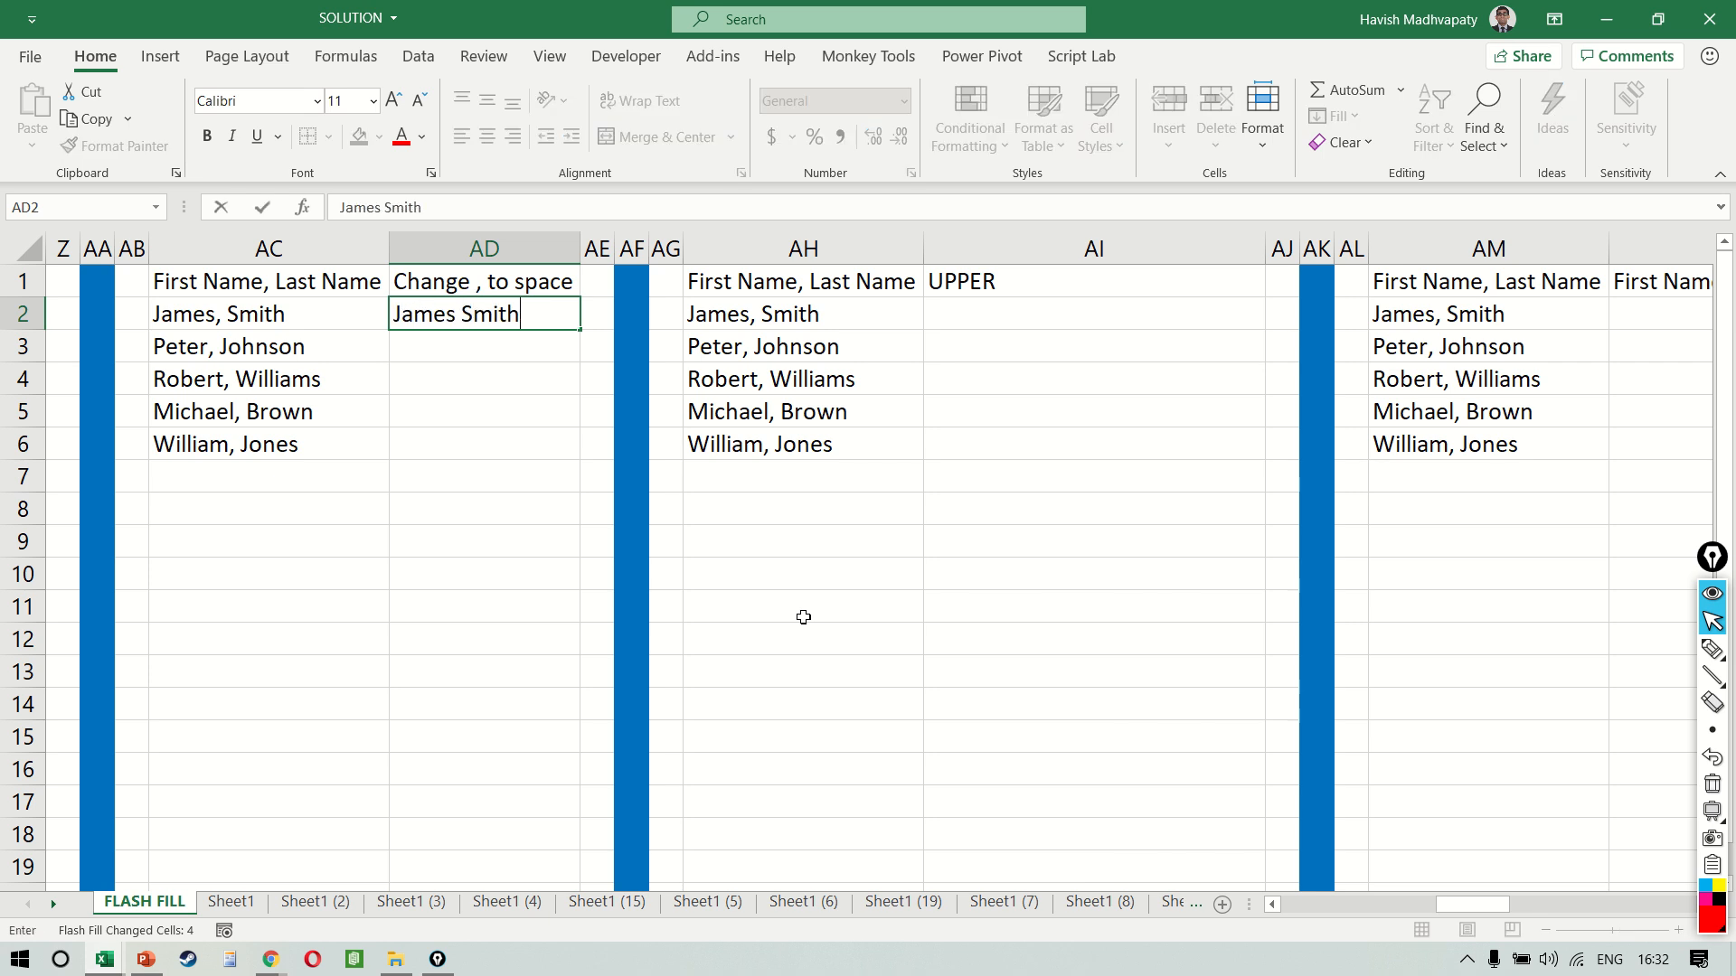
{"action": "key", "text": "Return"}
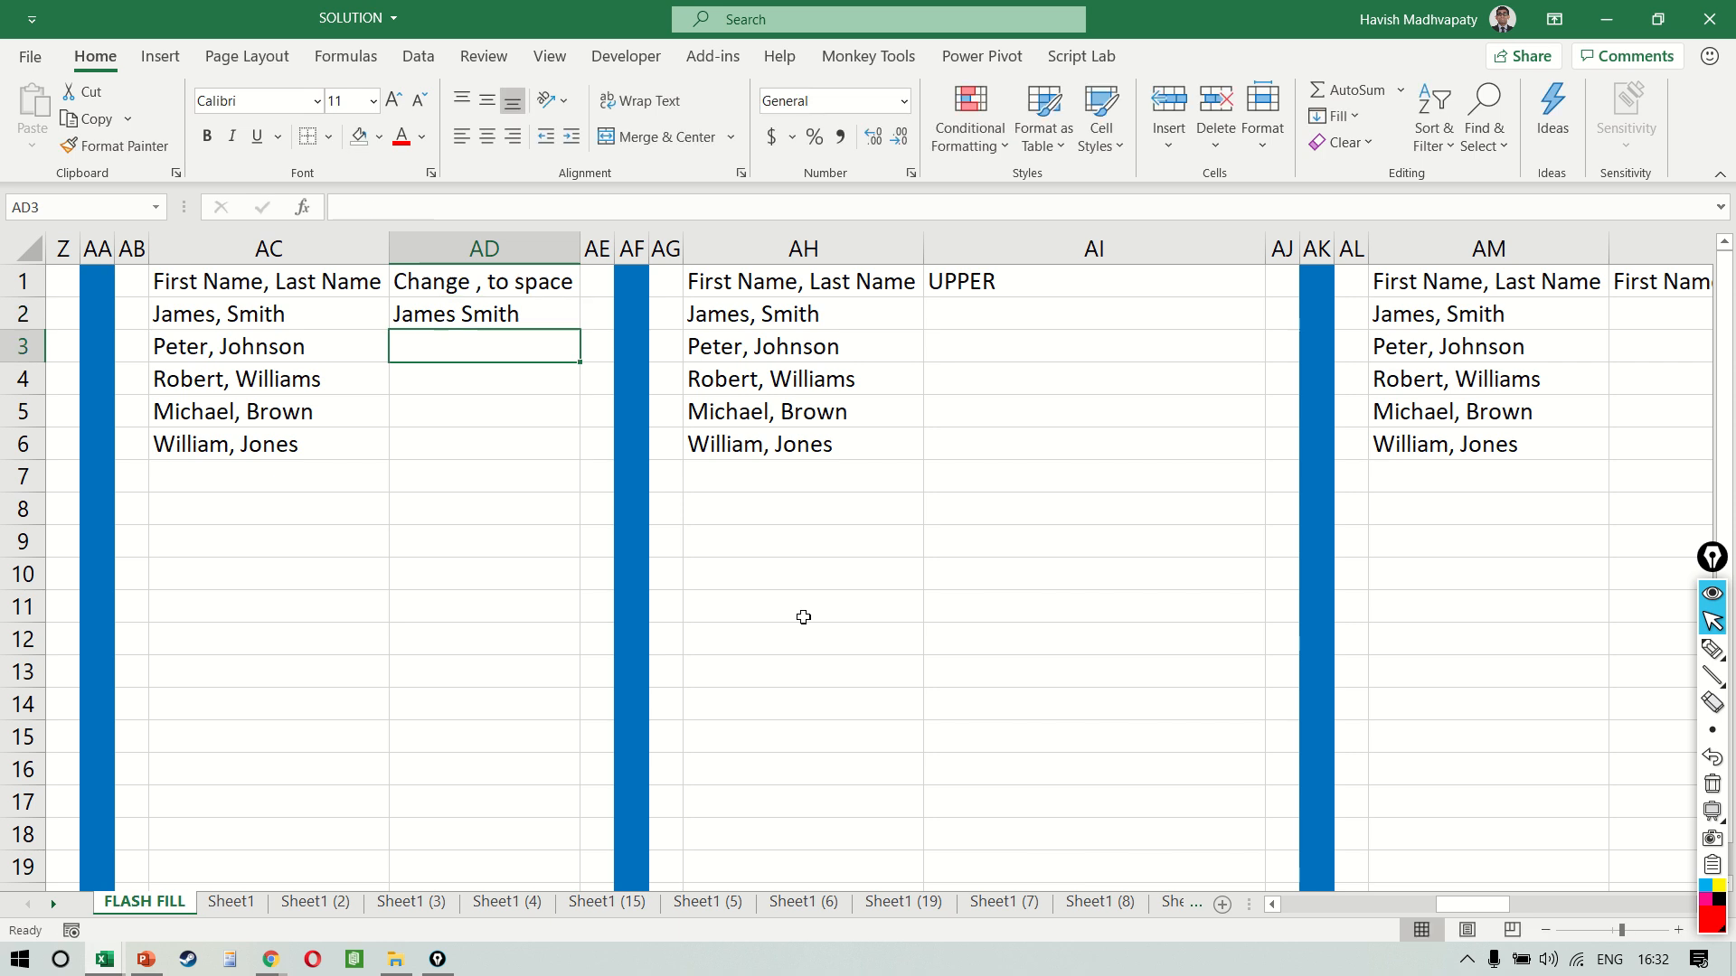
{"action": "key", "text": "ctrl+e"}
Replace the space between first and last name in AD2 with an underscore so the flash-filled column AD follows the pattern
{"action": "key", "text": "Up"}
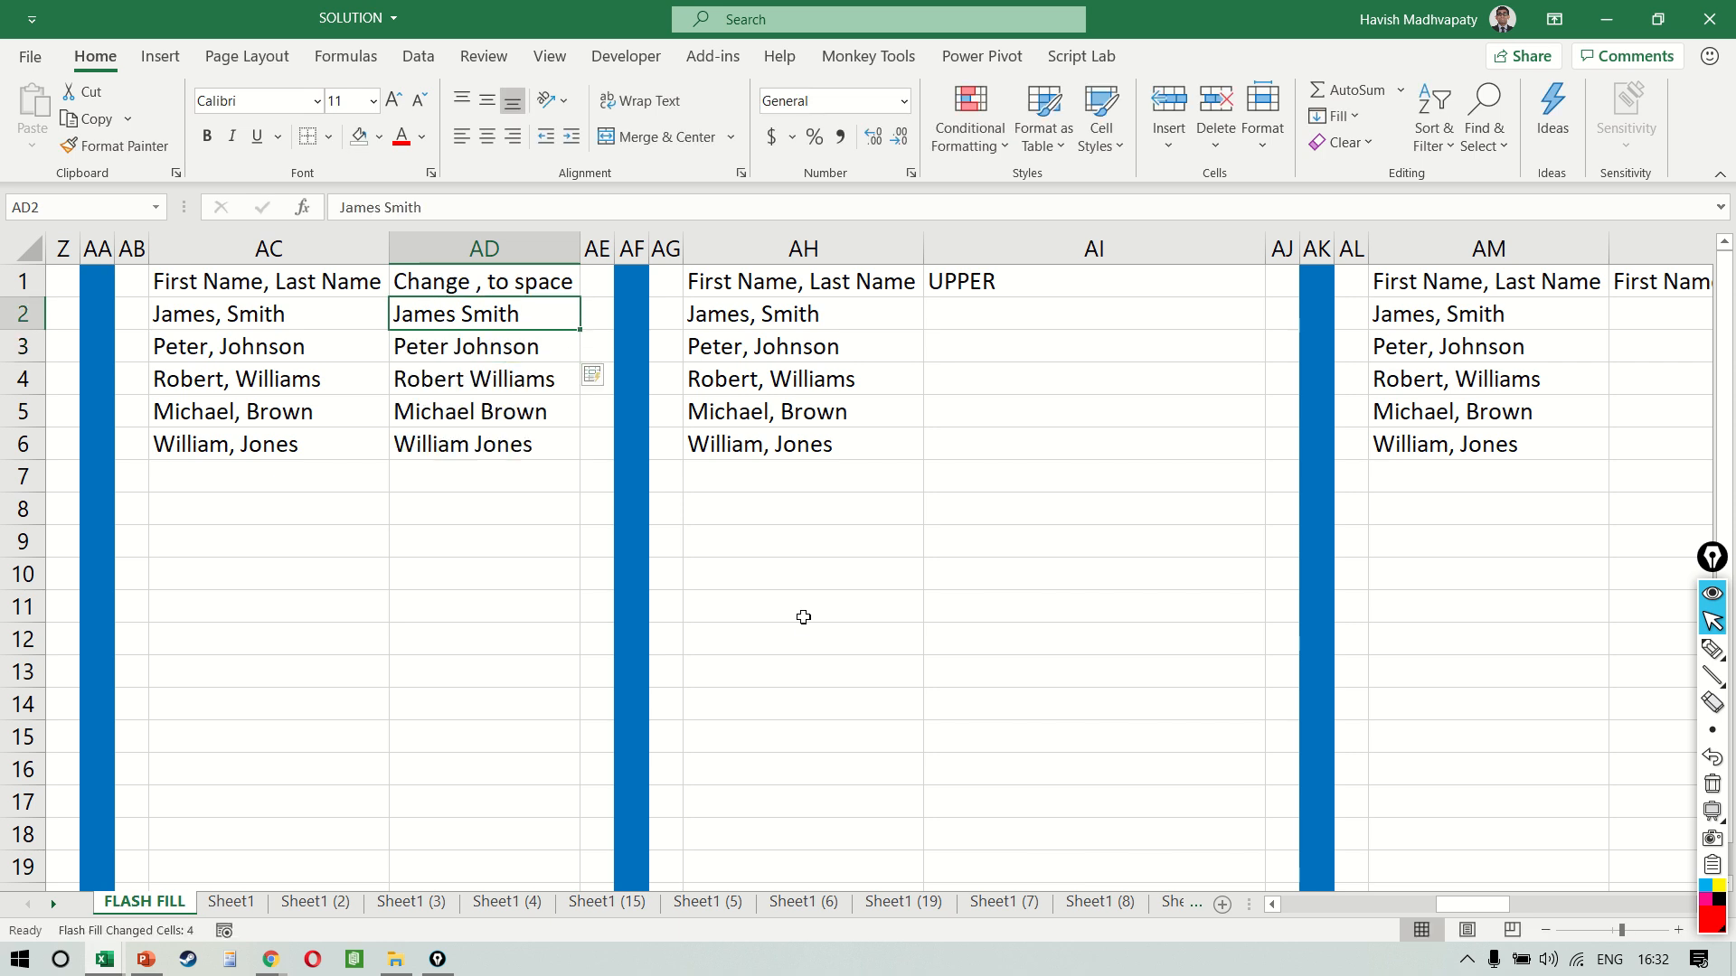
{"action": "key", "text": "F2"}
{"action": "key", "text": "Left"}
{"action": "key", "text": "Left"}
{"action": "key", "text": "Left"}
{"action": "key", "text": "Left"}
{"action": "key", "text": "Left"}
{"action": "key", "text": "BackSpace"}
{"action": "type", "text": "_"}
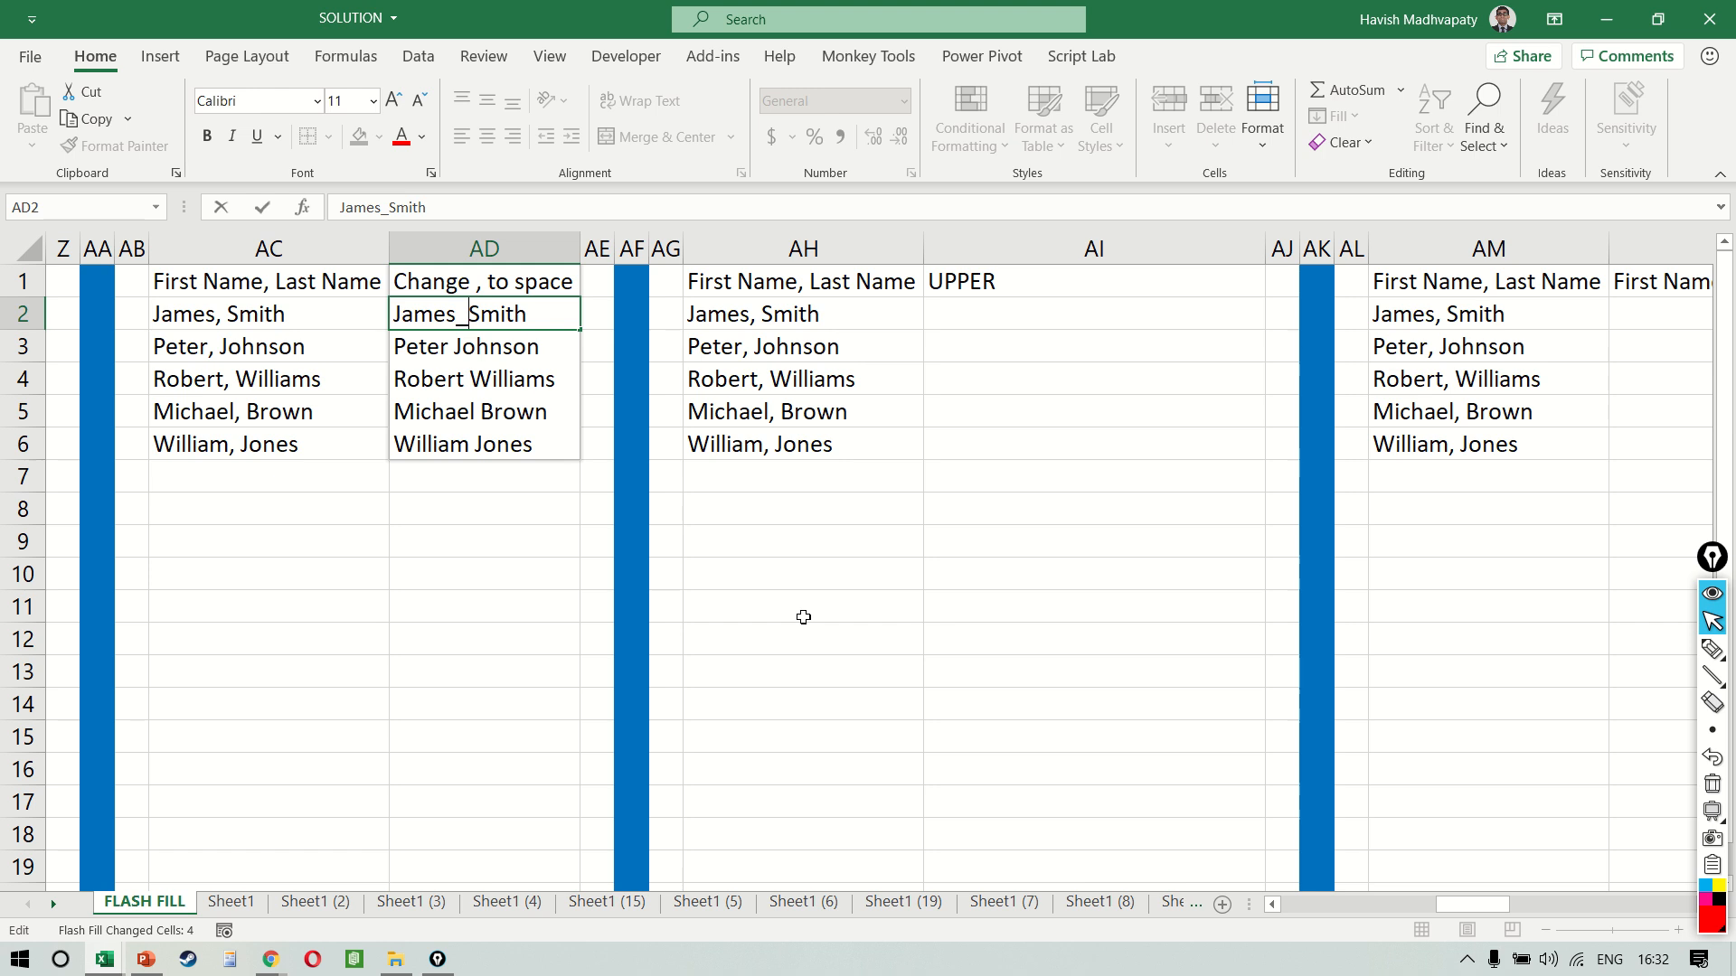
{"action": "key", "text": "Return"}
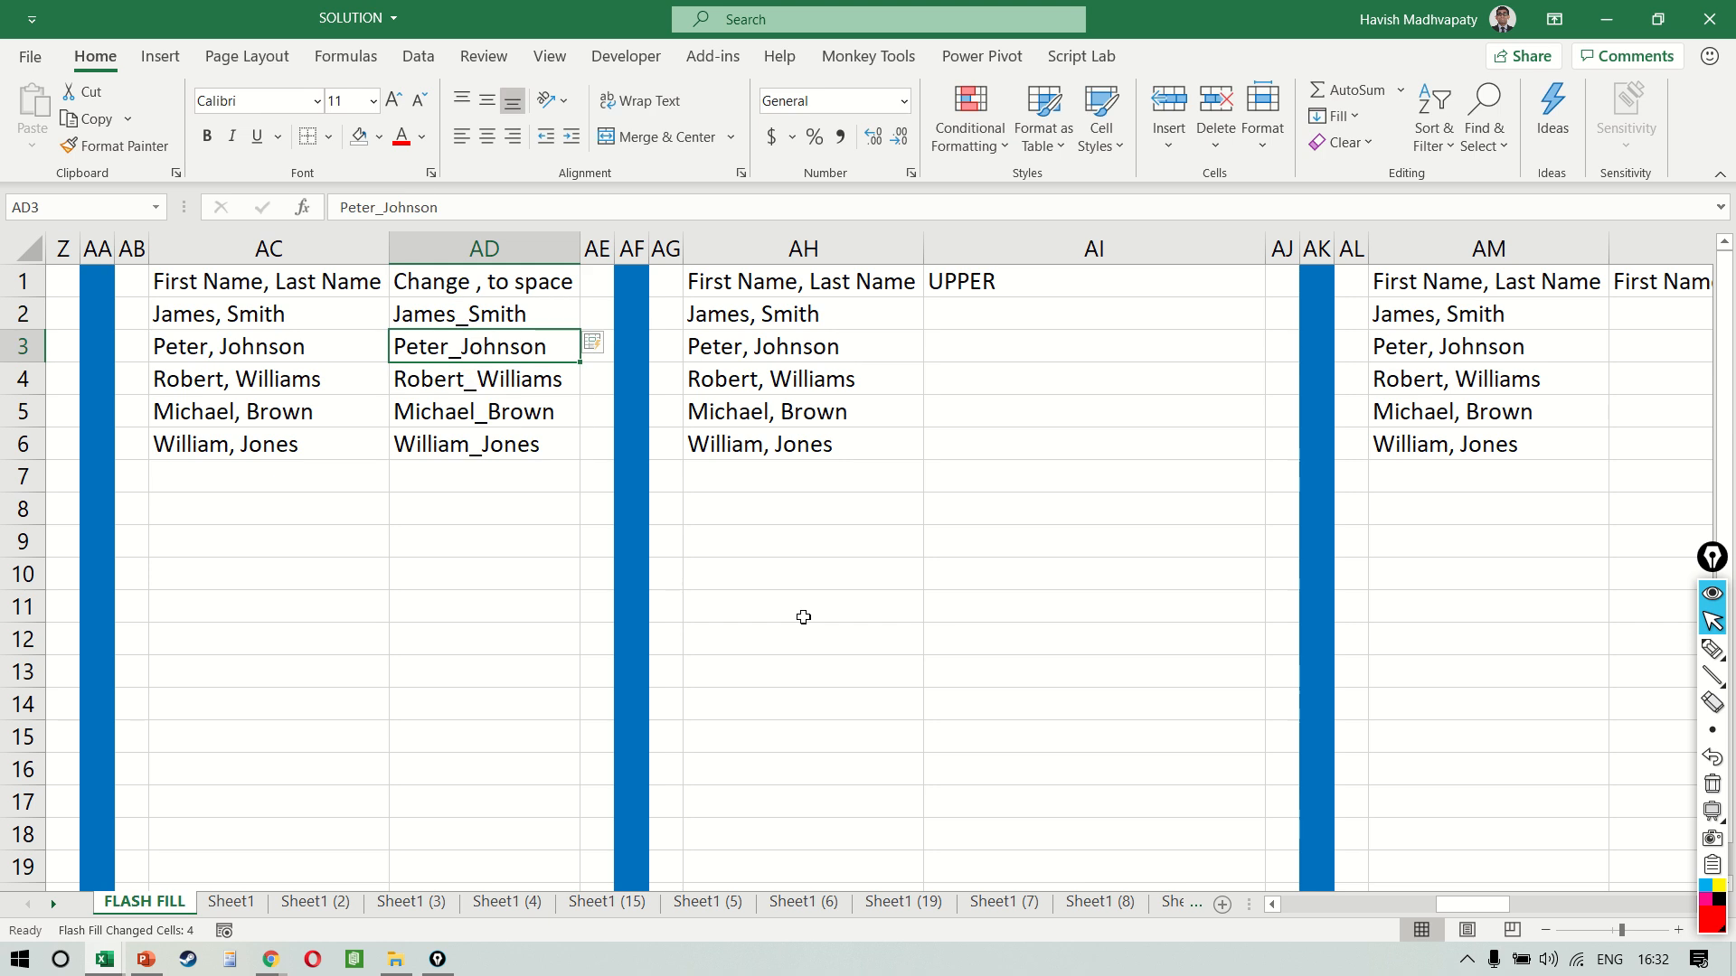
Enter the name from AH2 into AI2 in all capitals without the comma, and Flash Fill the UPPER column
{"action": "key", "text": "Up"}
{"action": "key", "text": "Right"}
{"action": "key", "text": "Right"}
{"action": "key", "text": "Right"}
{"action": "key", "text": "Right"}
{"action": "key", "text": "Right"}
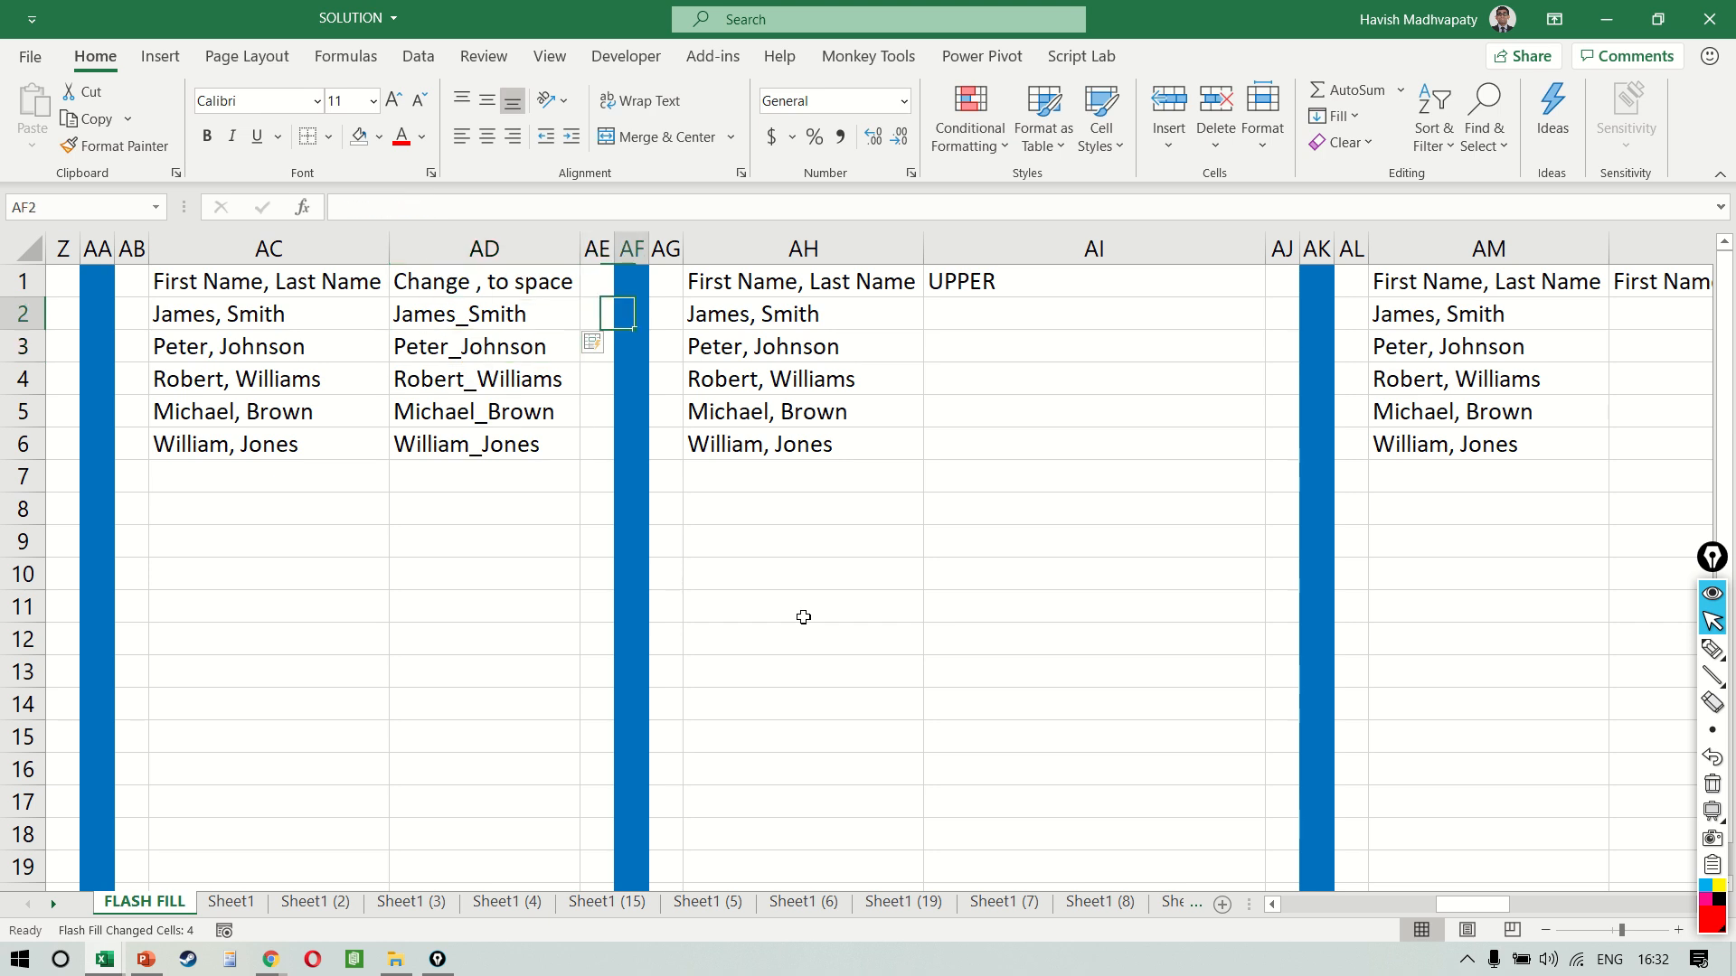
{"action": "key", "text": "Left"}
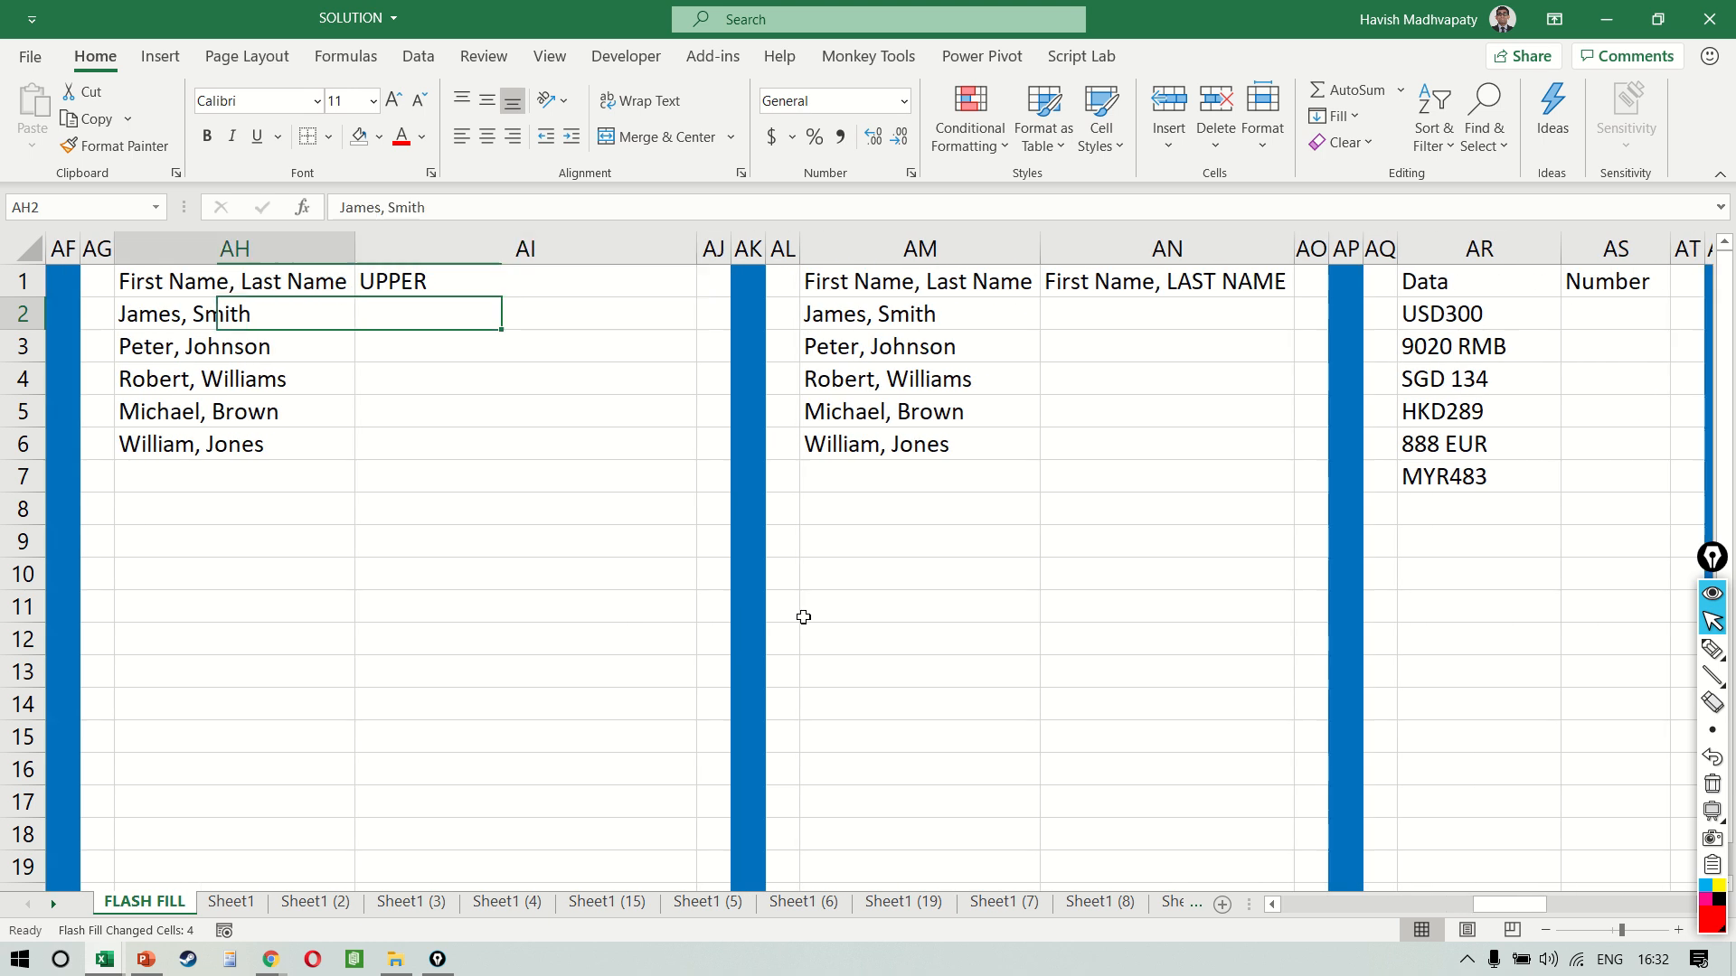
{"action": "key", "text": "Right"}
{"action": "key", "text": "Caps_Lock"}
{"action": "type", "text": "JAMES SMITH"}
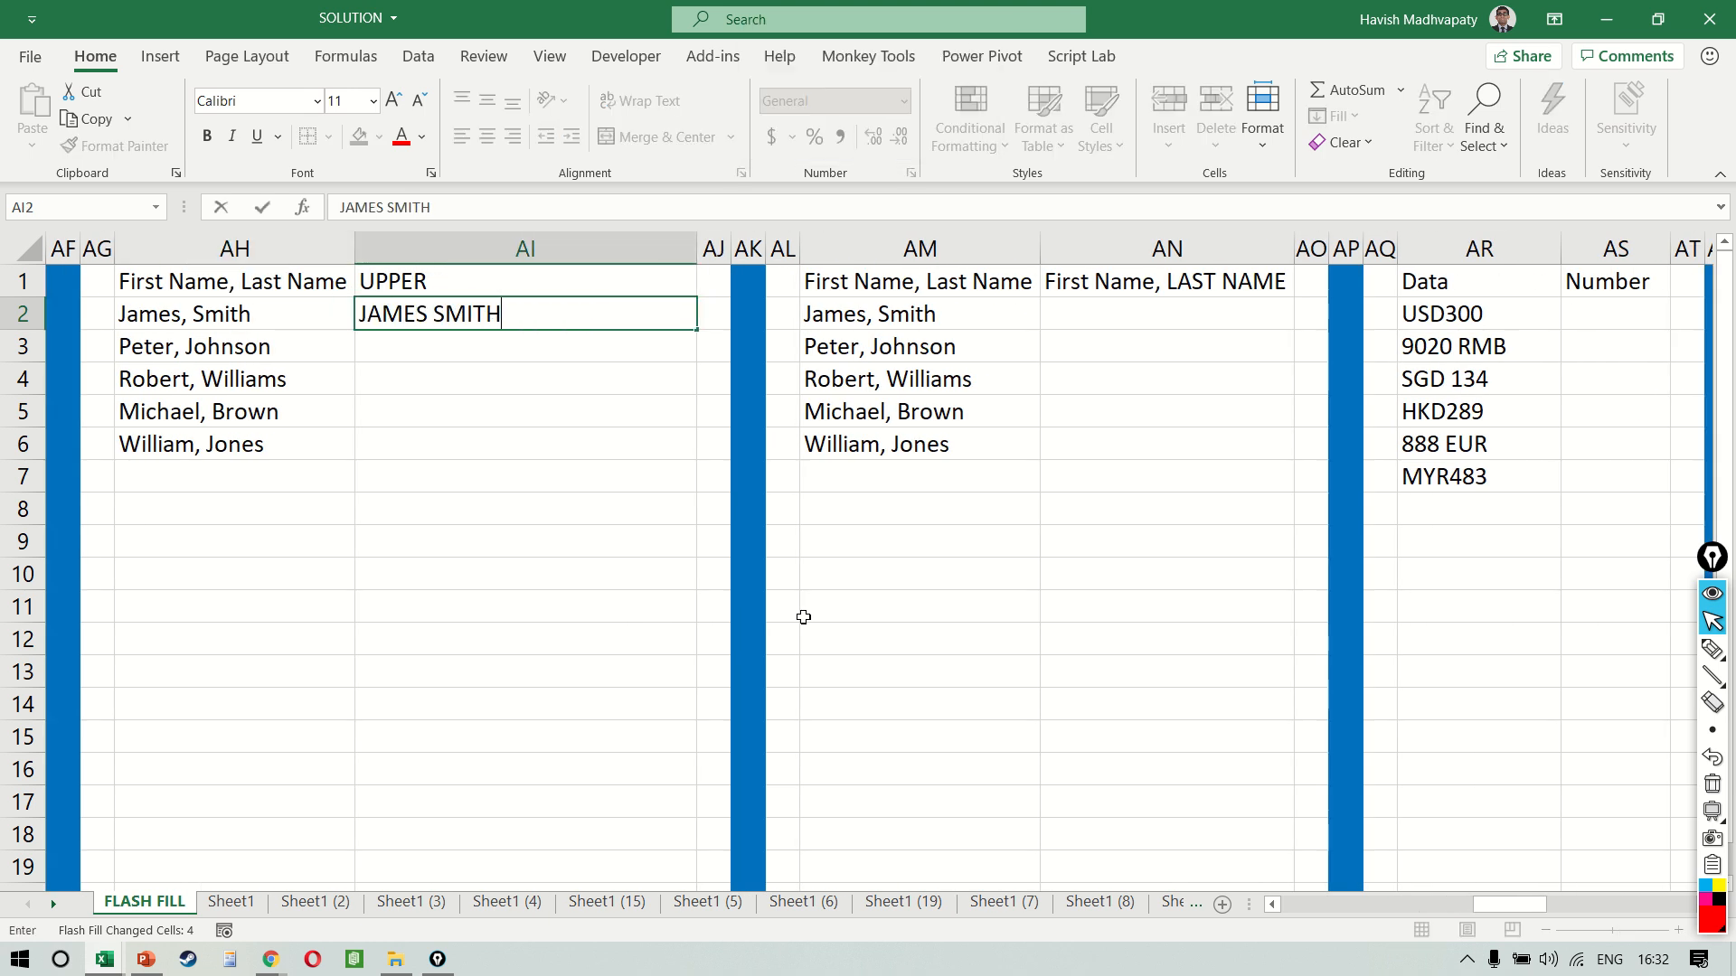
{"action": "key", "text": "Return"}
{"action": "key", "text": "Up"}
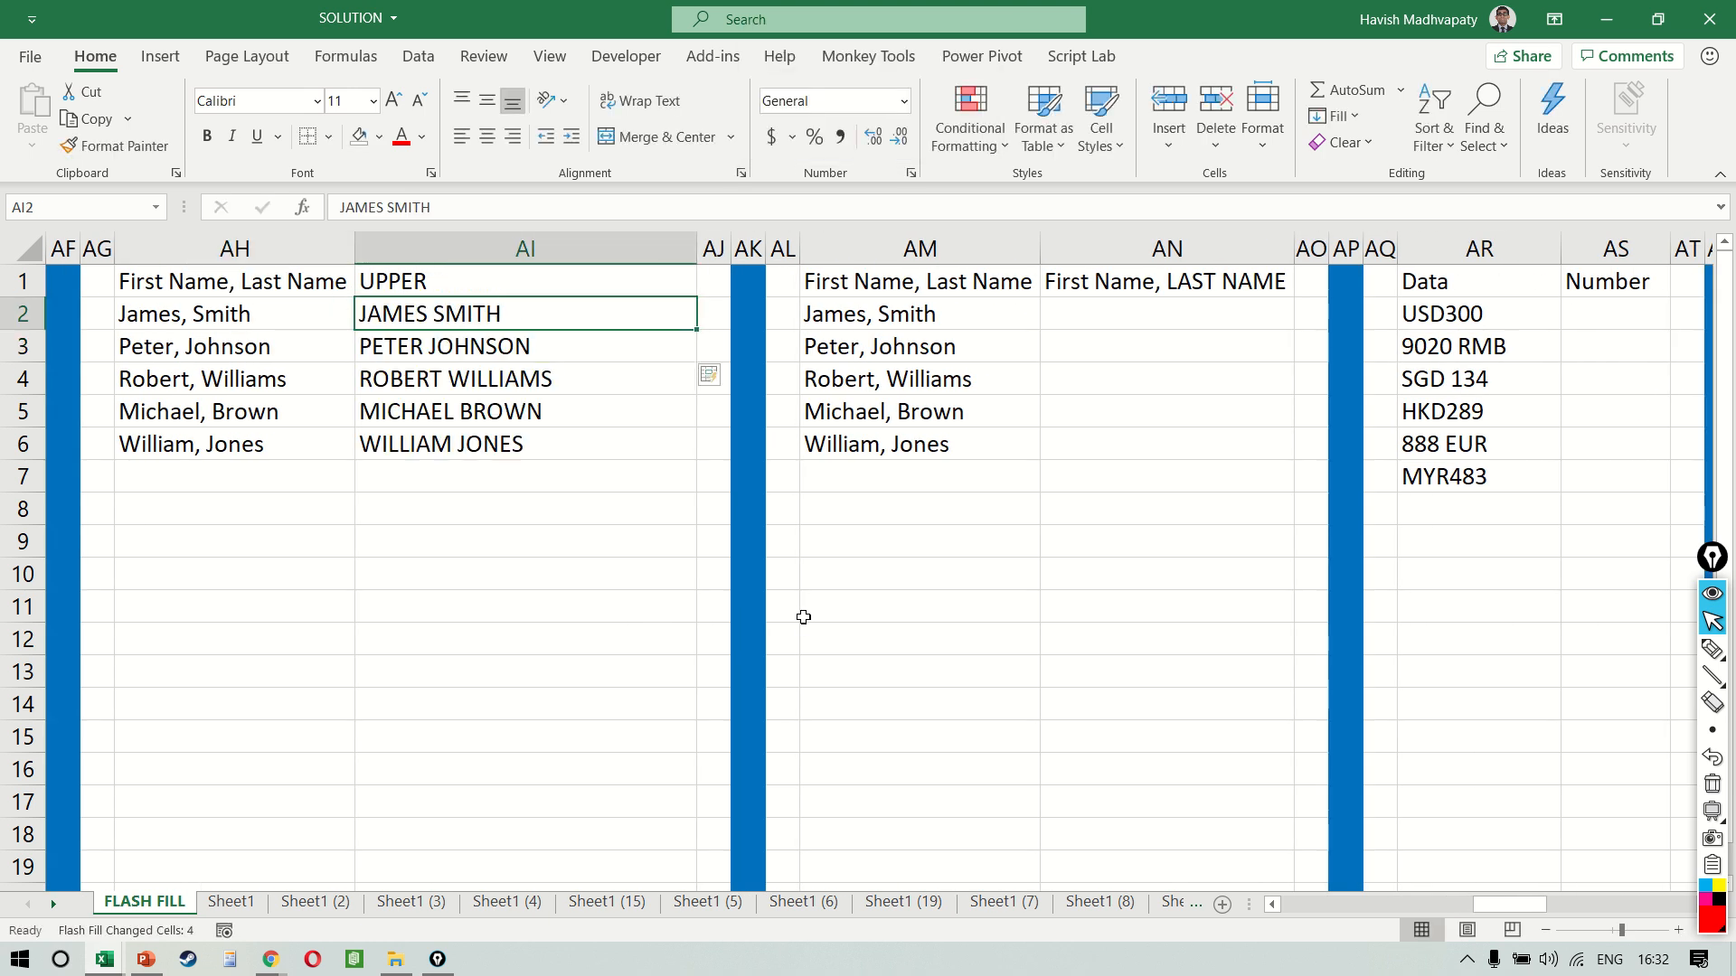
{"action": "key", "text": "ctrl+e"}
Retype the name in AI2 in all lowercase so the flash-filled column AI adopts lowercase
{"action": "key", "text": "Caps_Lock"}
{"action": "type", "text": "james smith"}
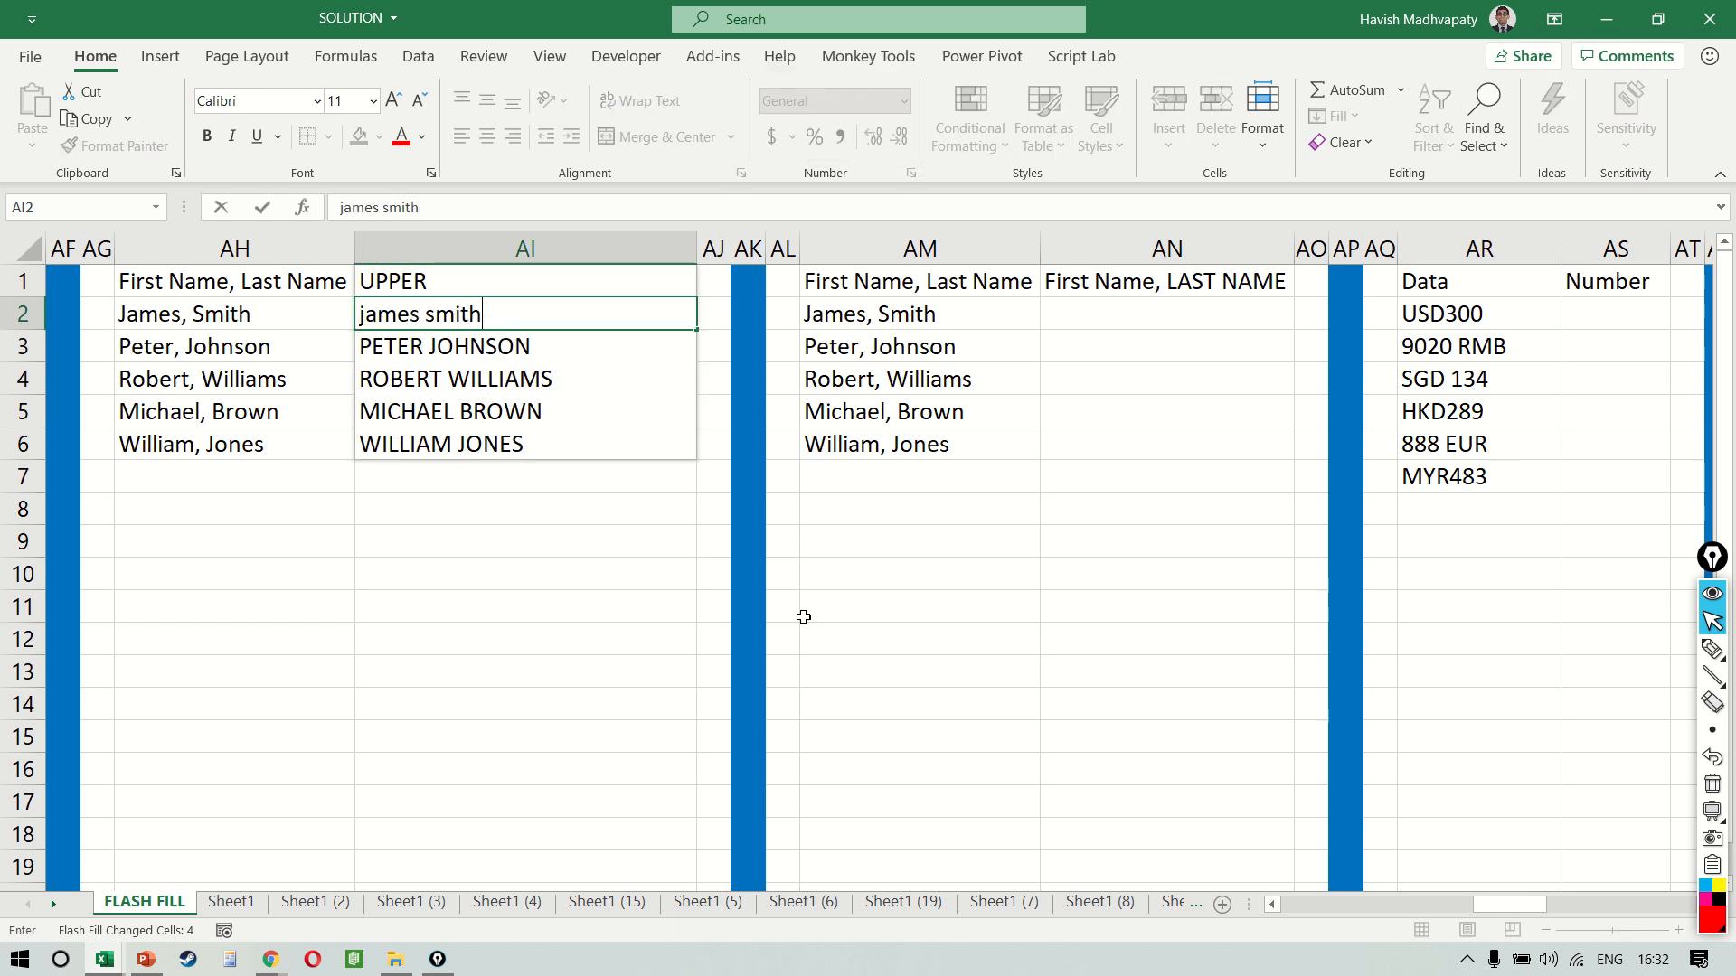
{"action": "key", "text": "Return"}
{"action": "key", "text": "Up"}
Retype the name in AI2 with the first name in capitals and the last name in lowercase, updating the flash-filled column AI
{"action": "key", "text": "Caps_Lock"}
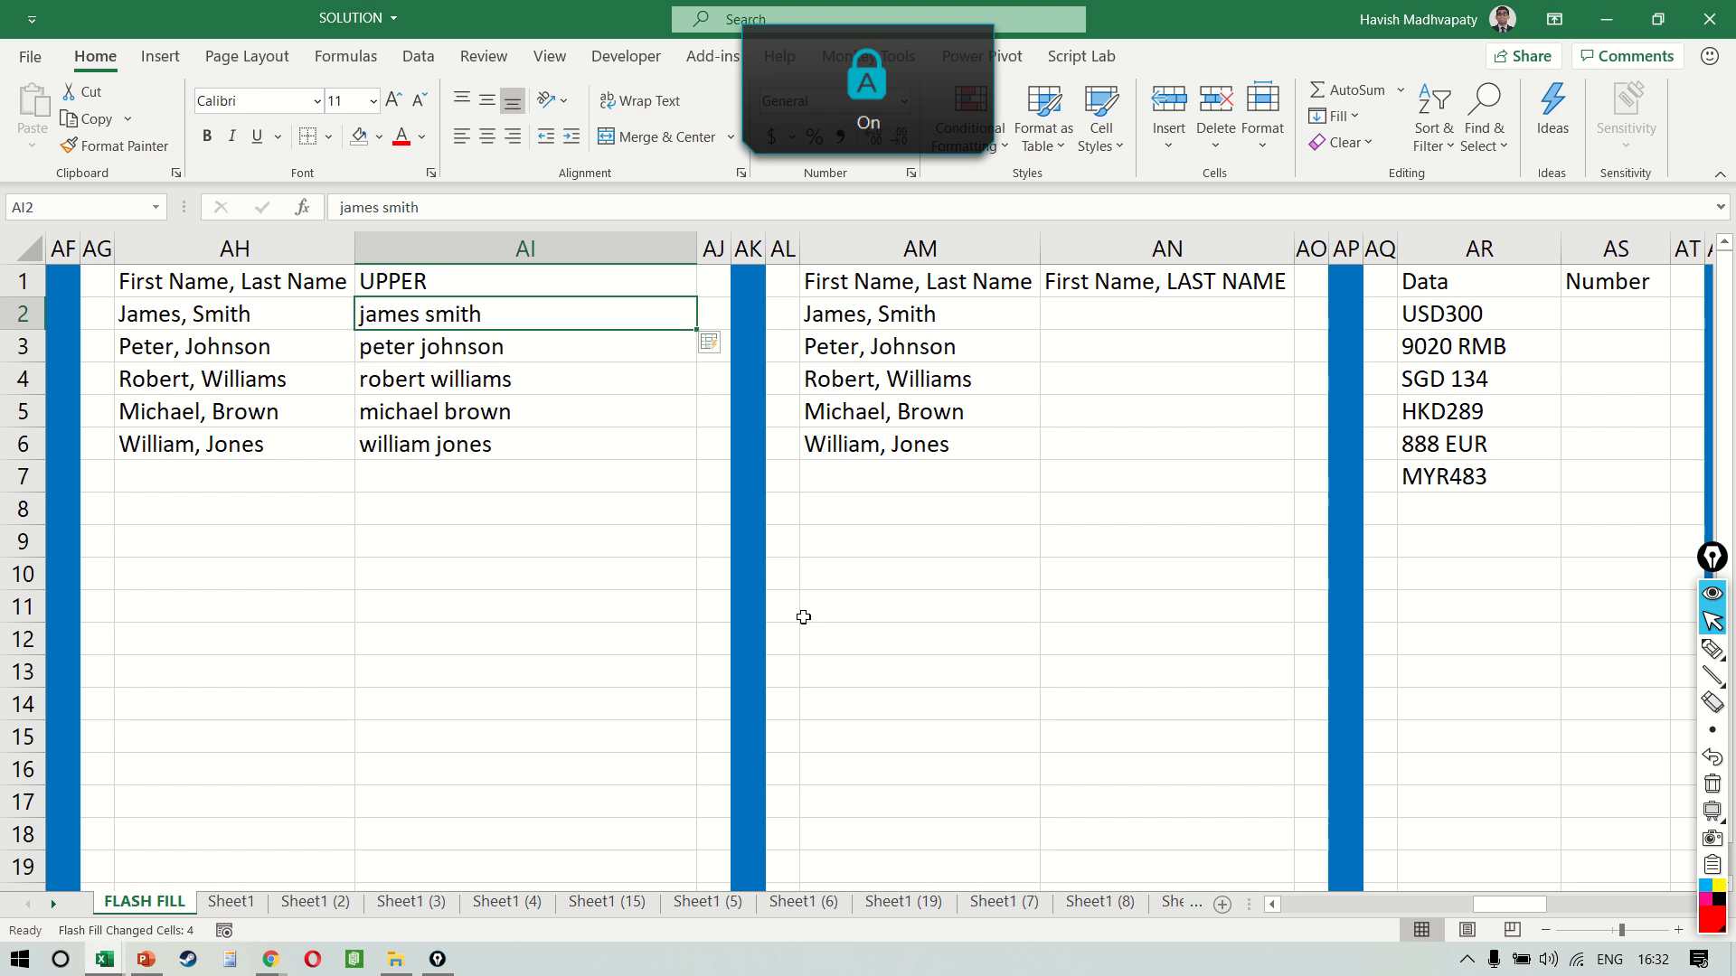
{"action": "type", "text": "JAMES"}
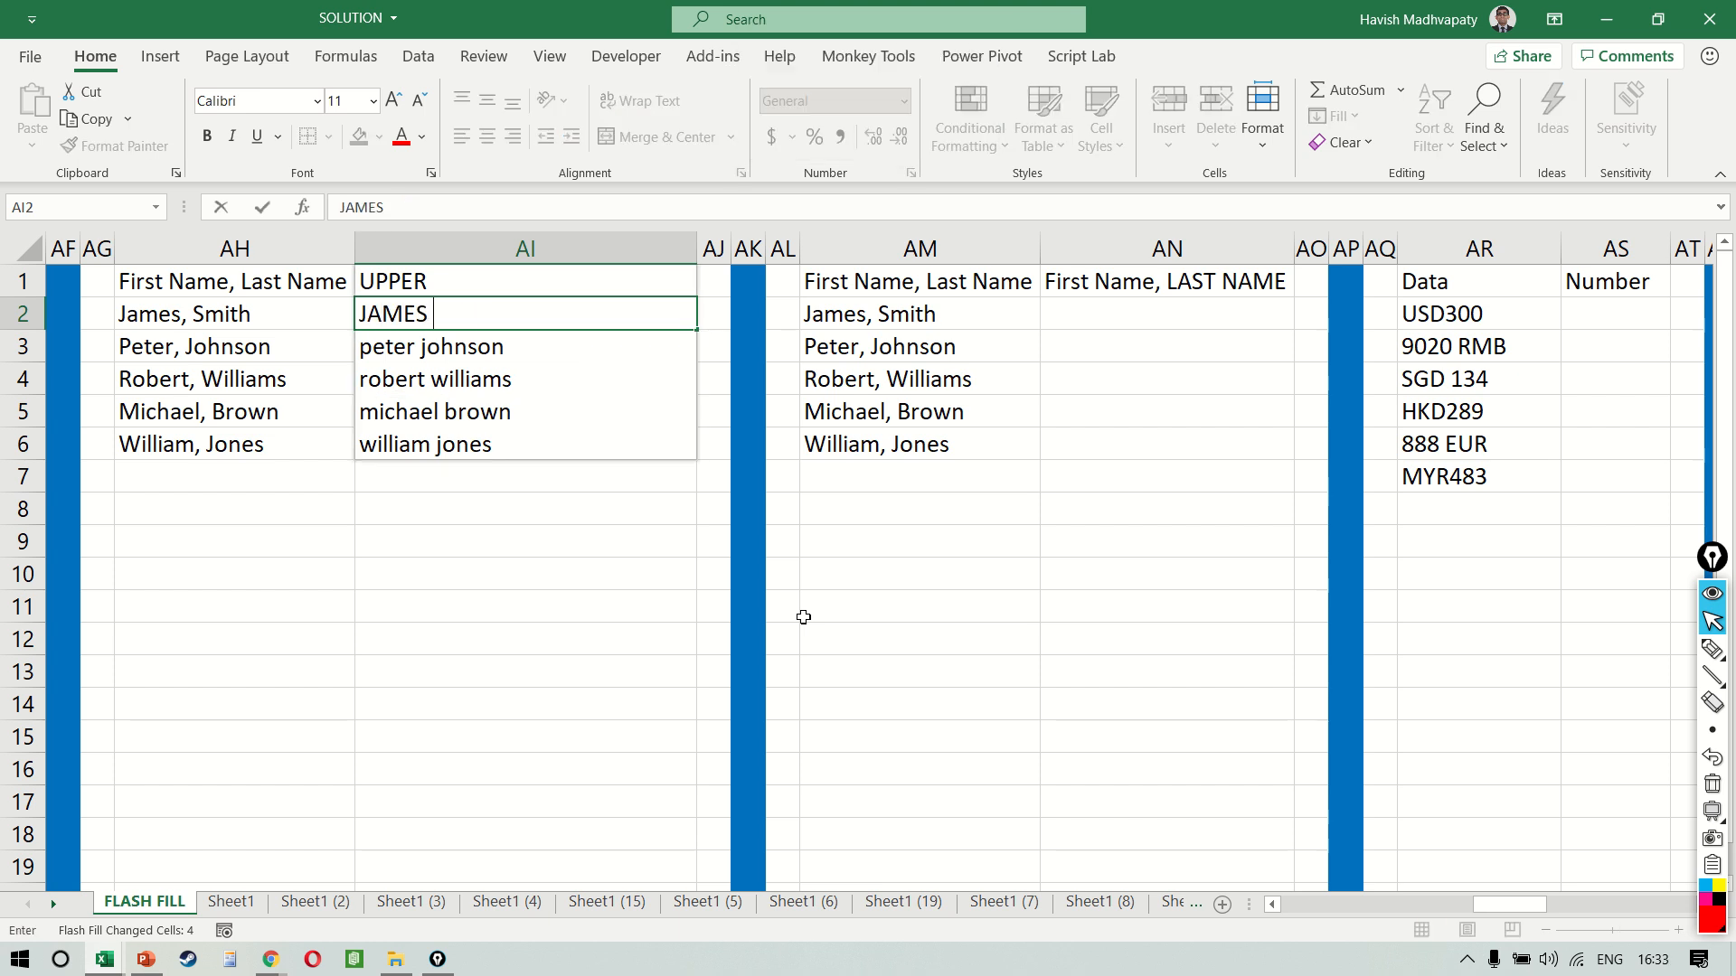
{"action": "key", "text": "Caps_Lock"}
{"action": "type", "text": "smith"}
{"action": "key", "text": "Return"}
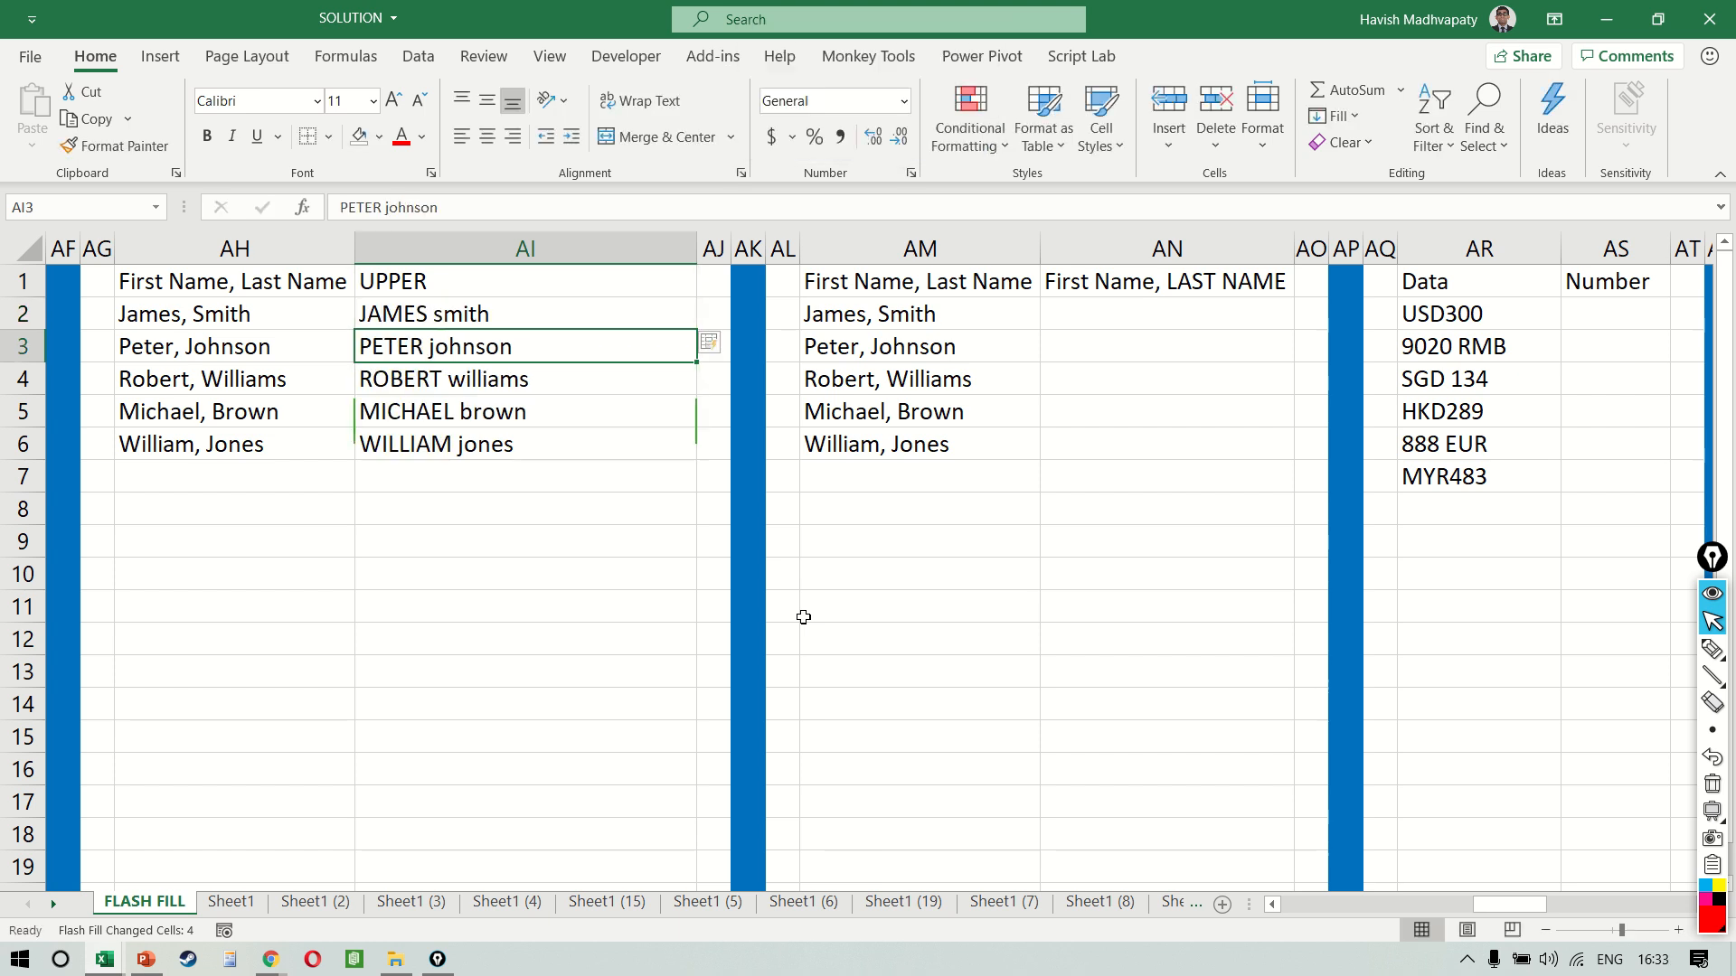
{"action": "key", "text": "Up"}
{"action": "key", "text": "ctrl+e"}
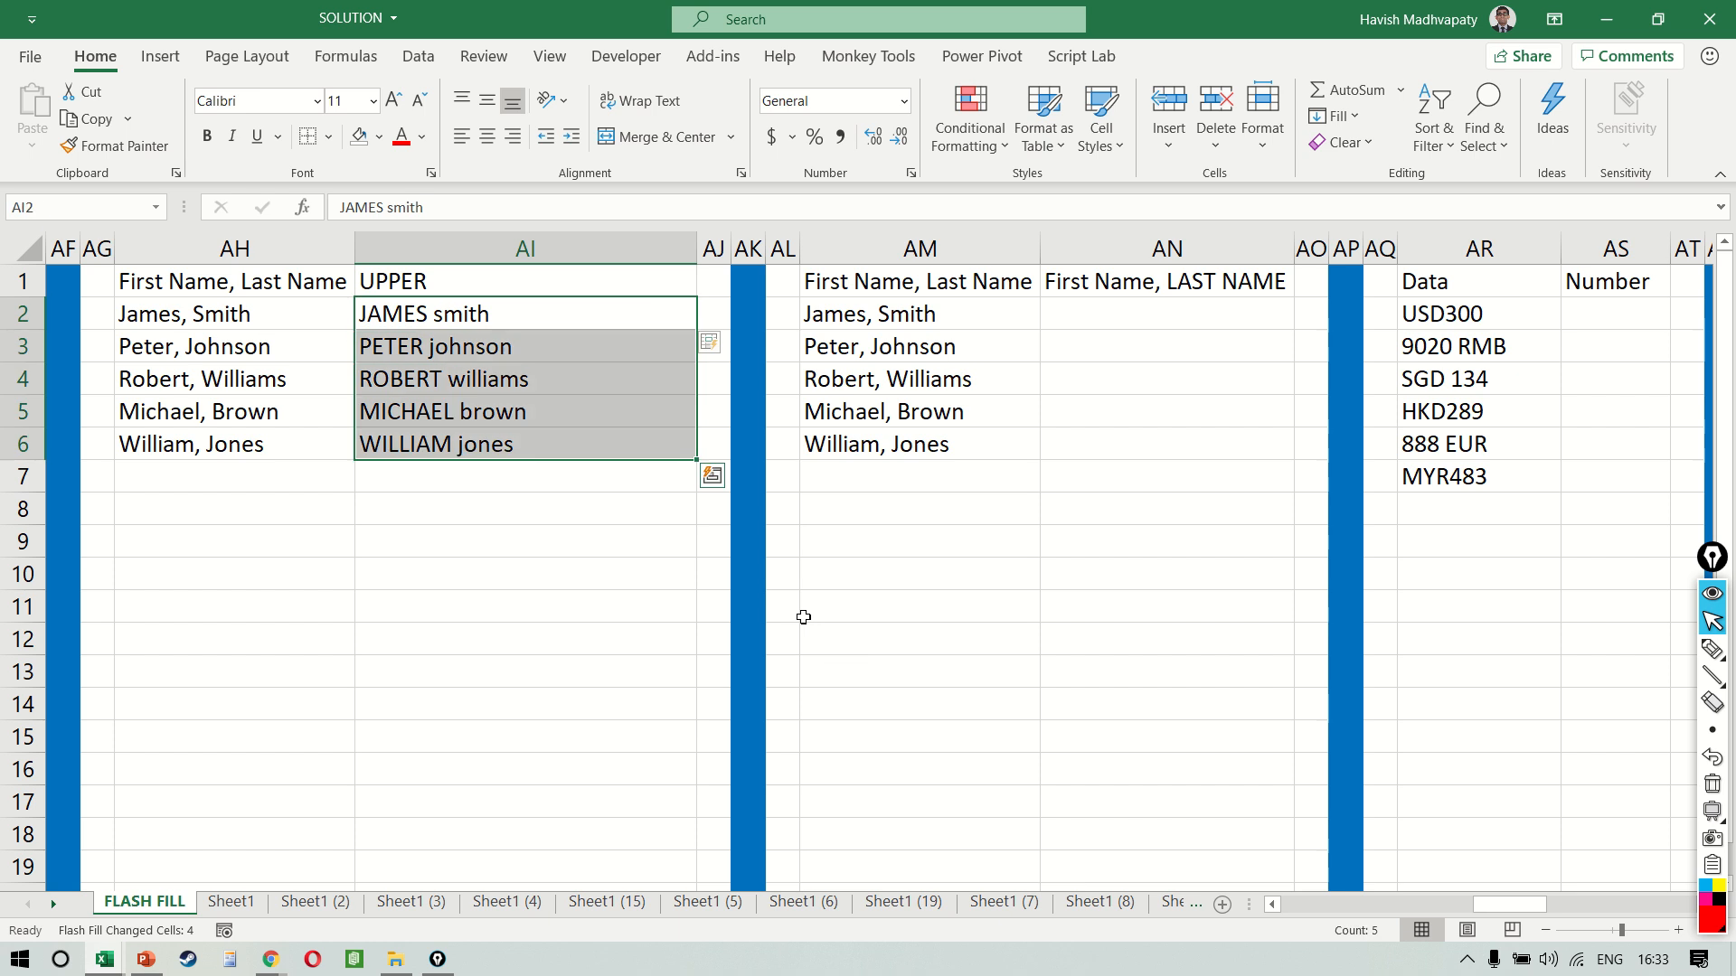
Enter the name from AM2 into AN2 without the comma and with the last name in capitals, and Flash Fill column AN
{"action": "scroll", "coordinate": [802, 616], "scroll_direction": "right", "scroll_amount": 5}
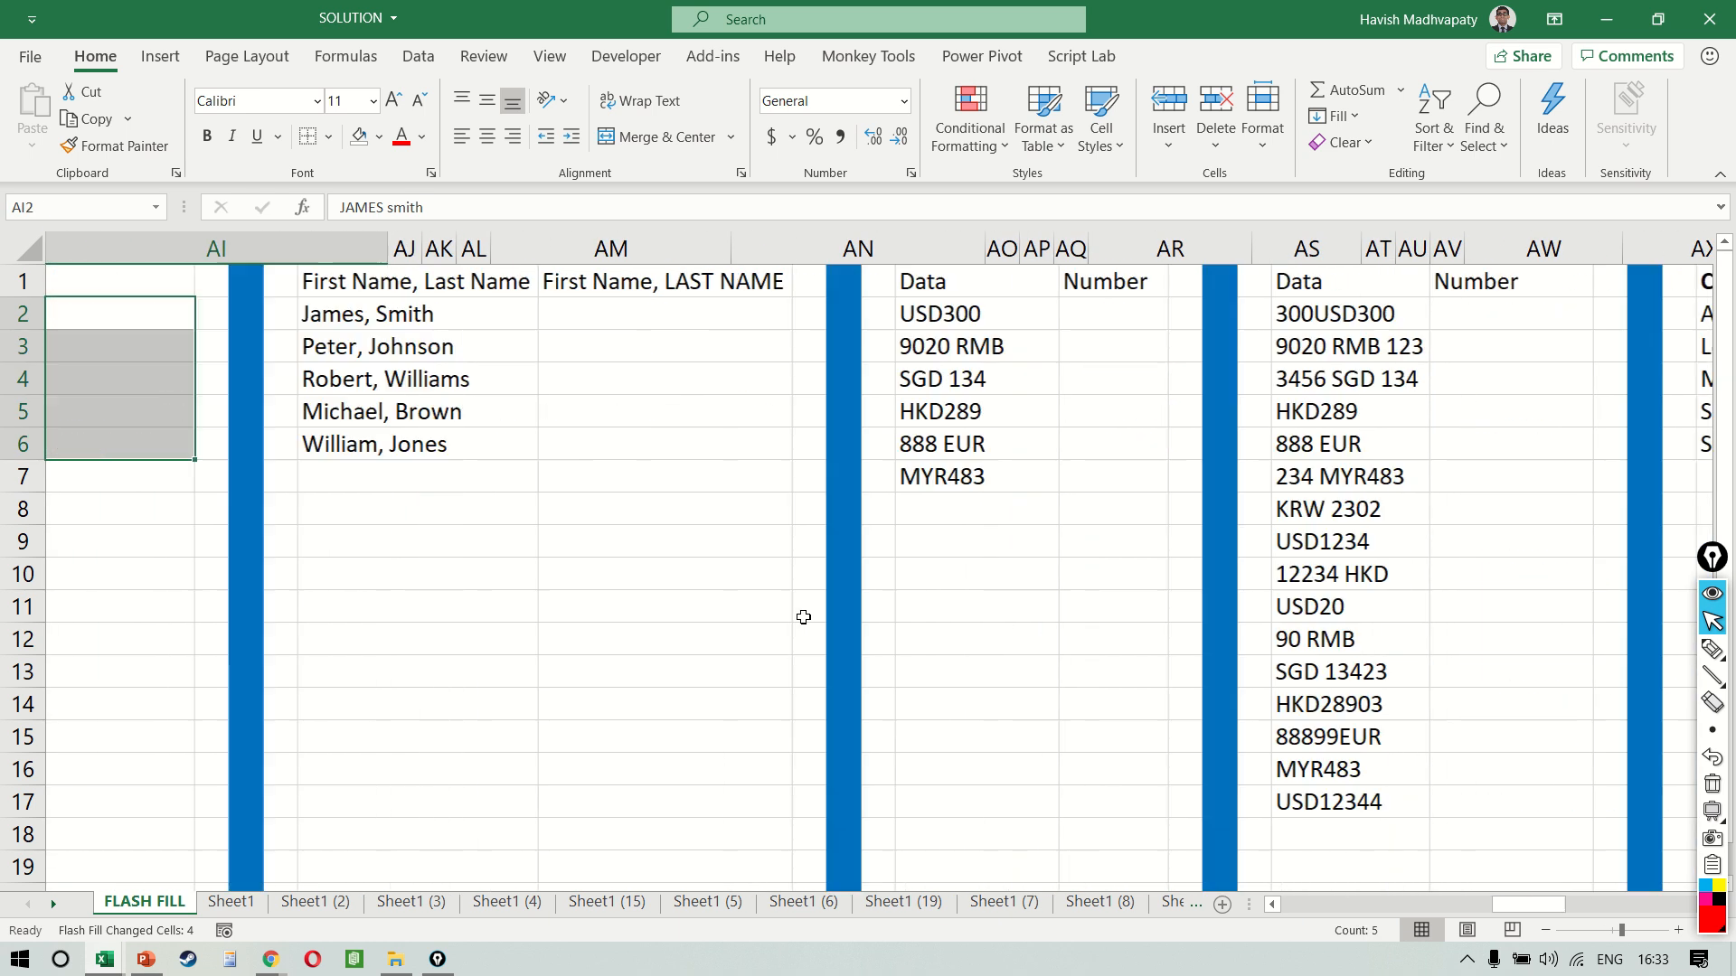
{"action": "left_click", "coordinate": [480, 334]}
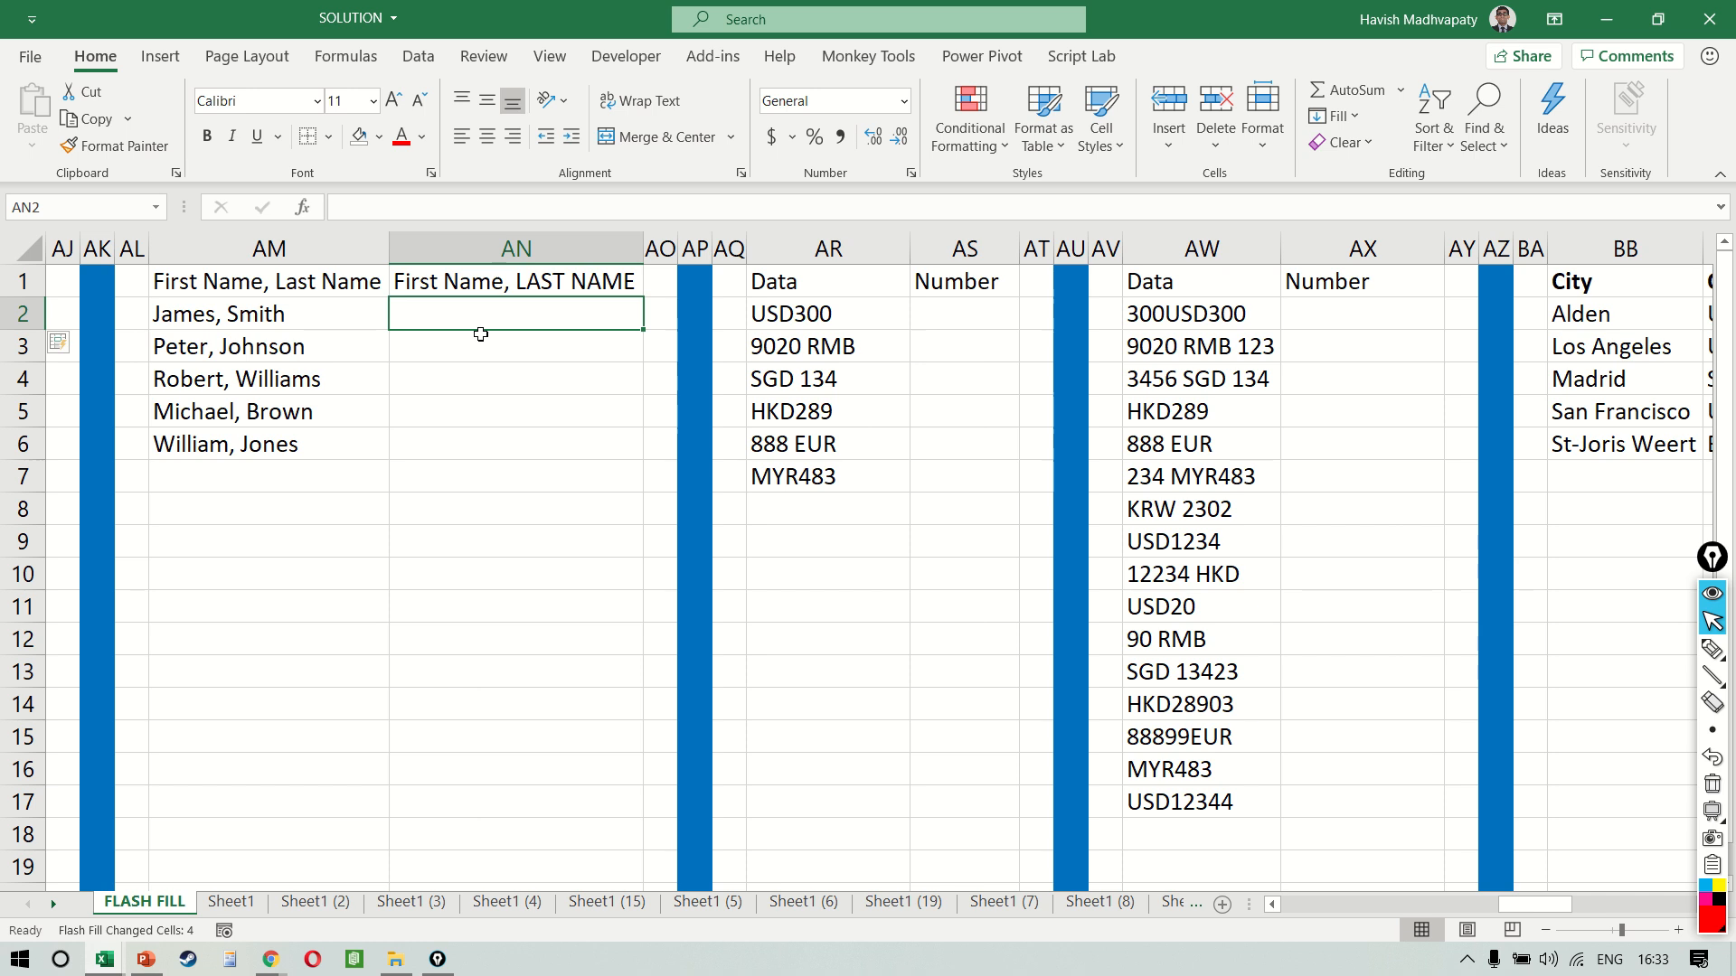
{"action": "type", "text": "James"}
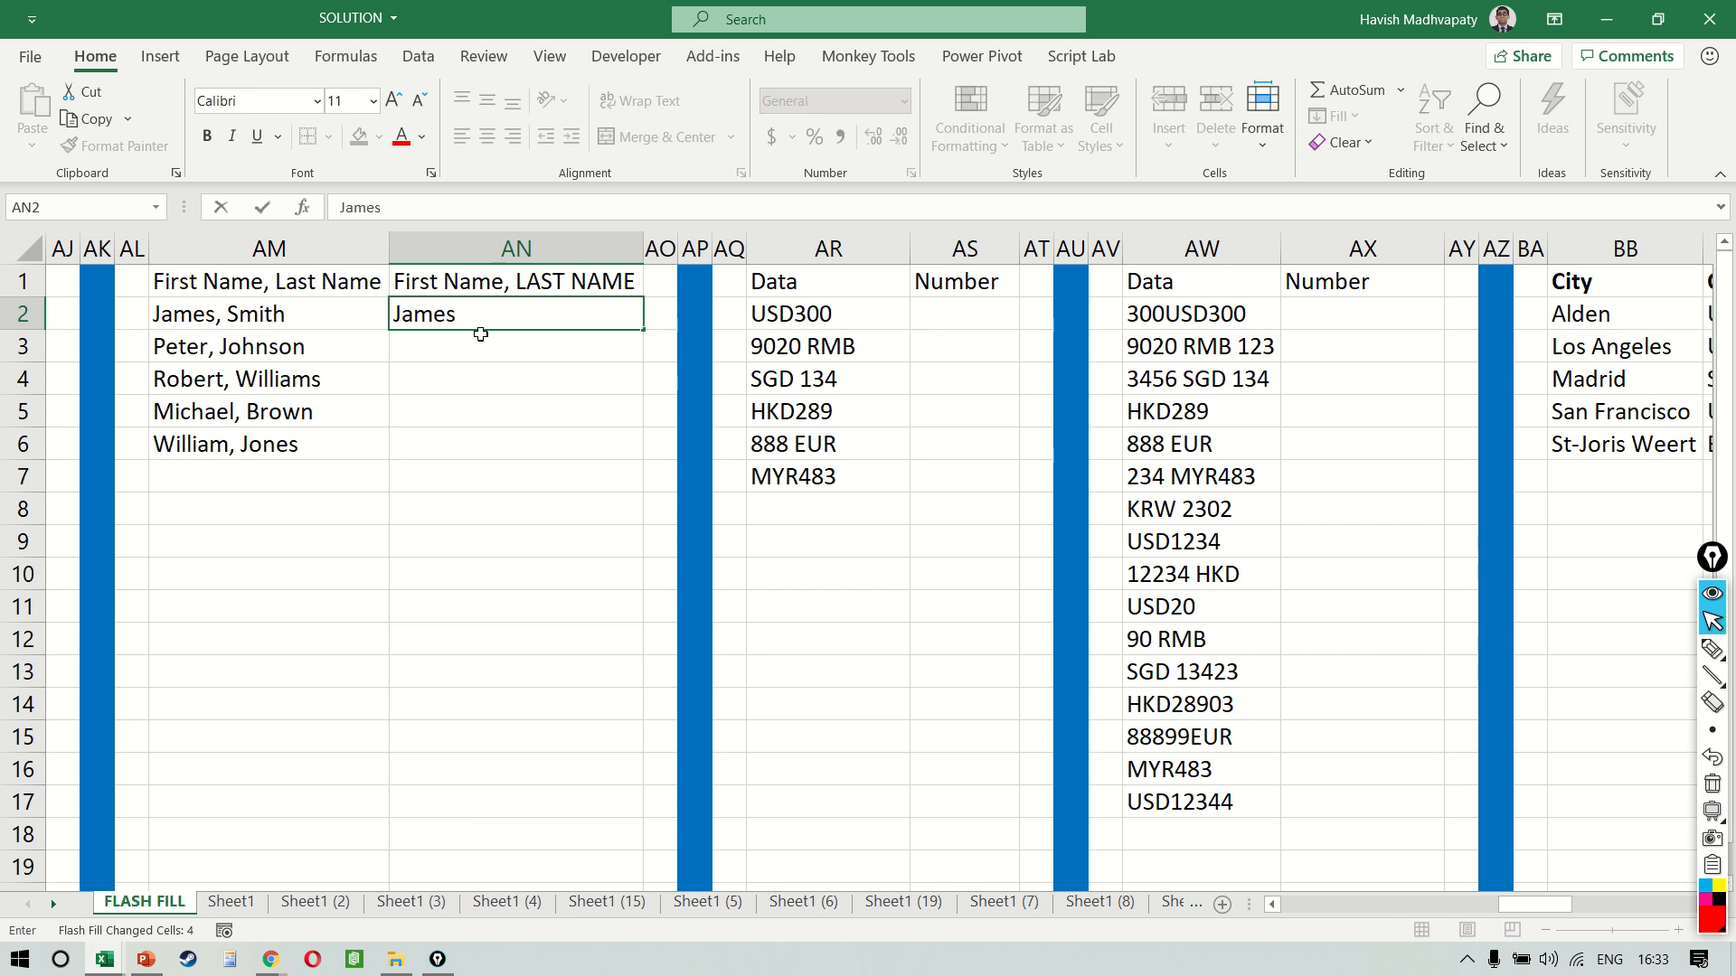
{"action": "type", "text": " SMITH"}
{"action": "key", "text": "Return"}
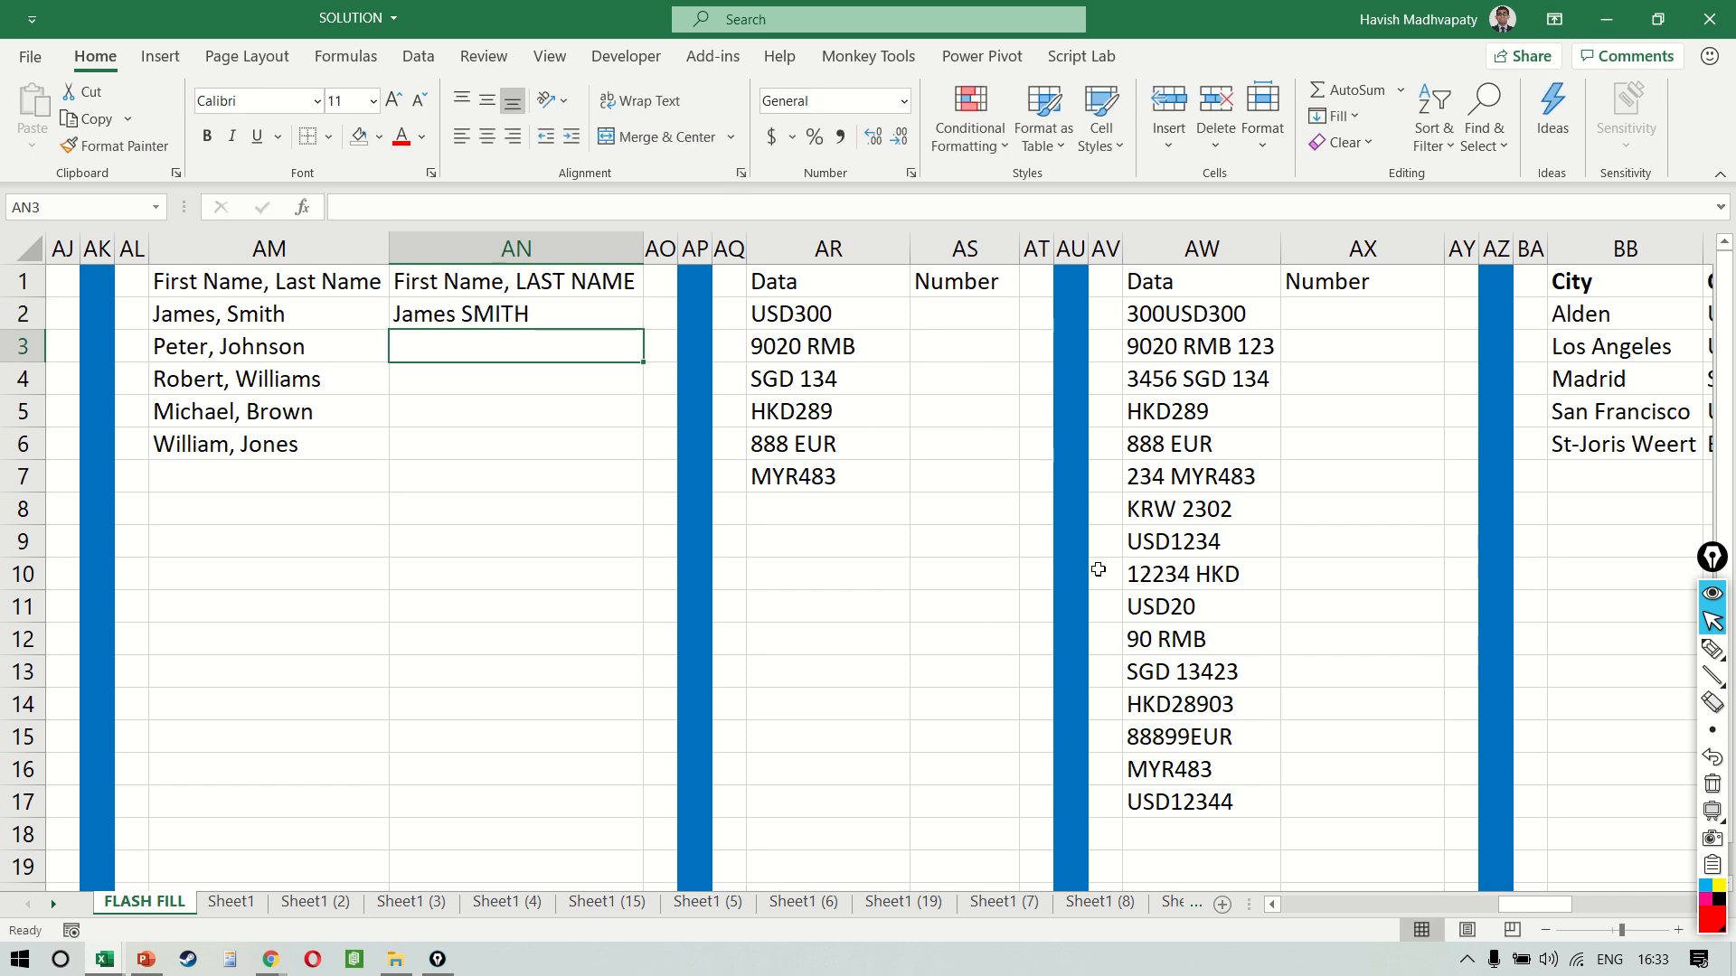
{"action": "key", "text": "Up"}
{"action": "key", "text": "ctrl+shift+Down"}
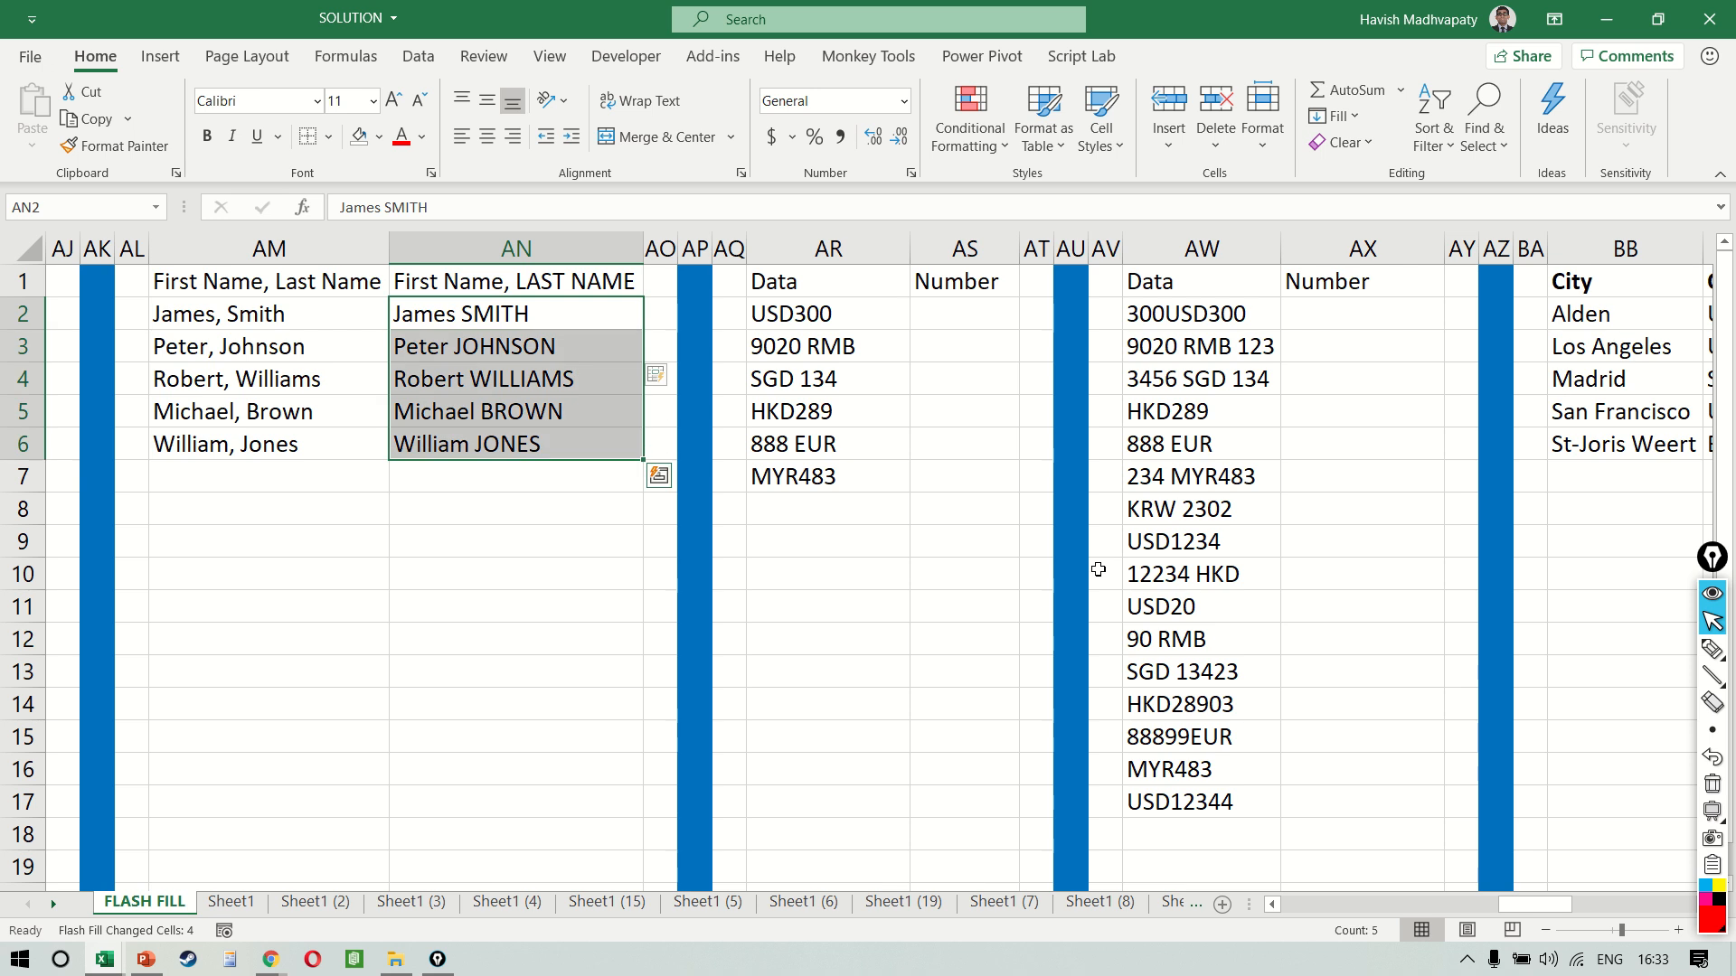
Enter 300 in AS2 as the number from USD300, and Flash Fill the Number column from AS3
{"action": "scroll", "coordinate": [1098, 570], "scroll_direction": "right", "scroll_amount": 3}
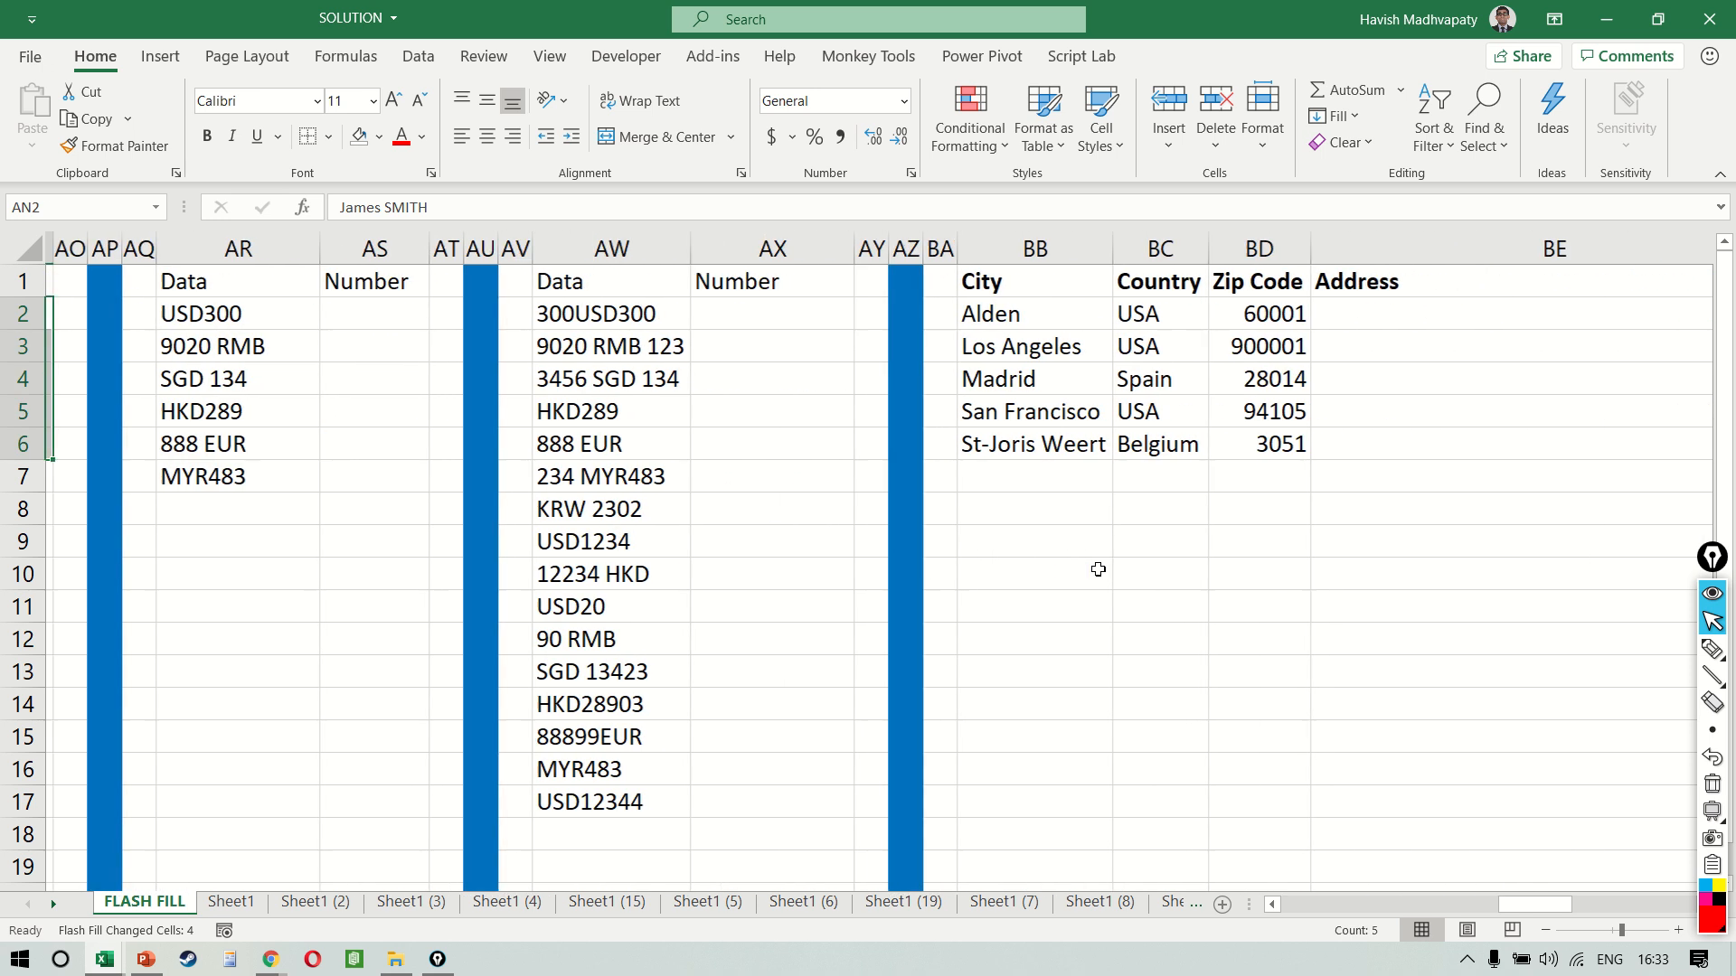
{"action": "left_click", "coordinate": [353, 334]}
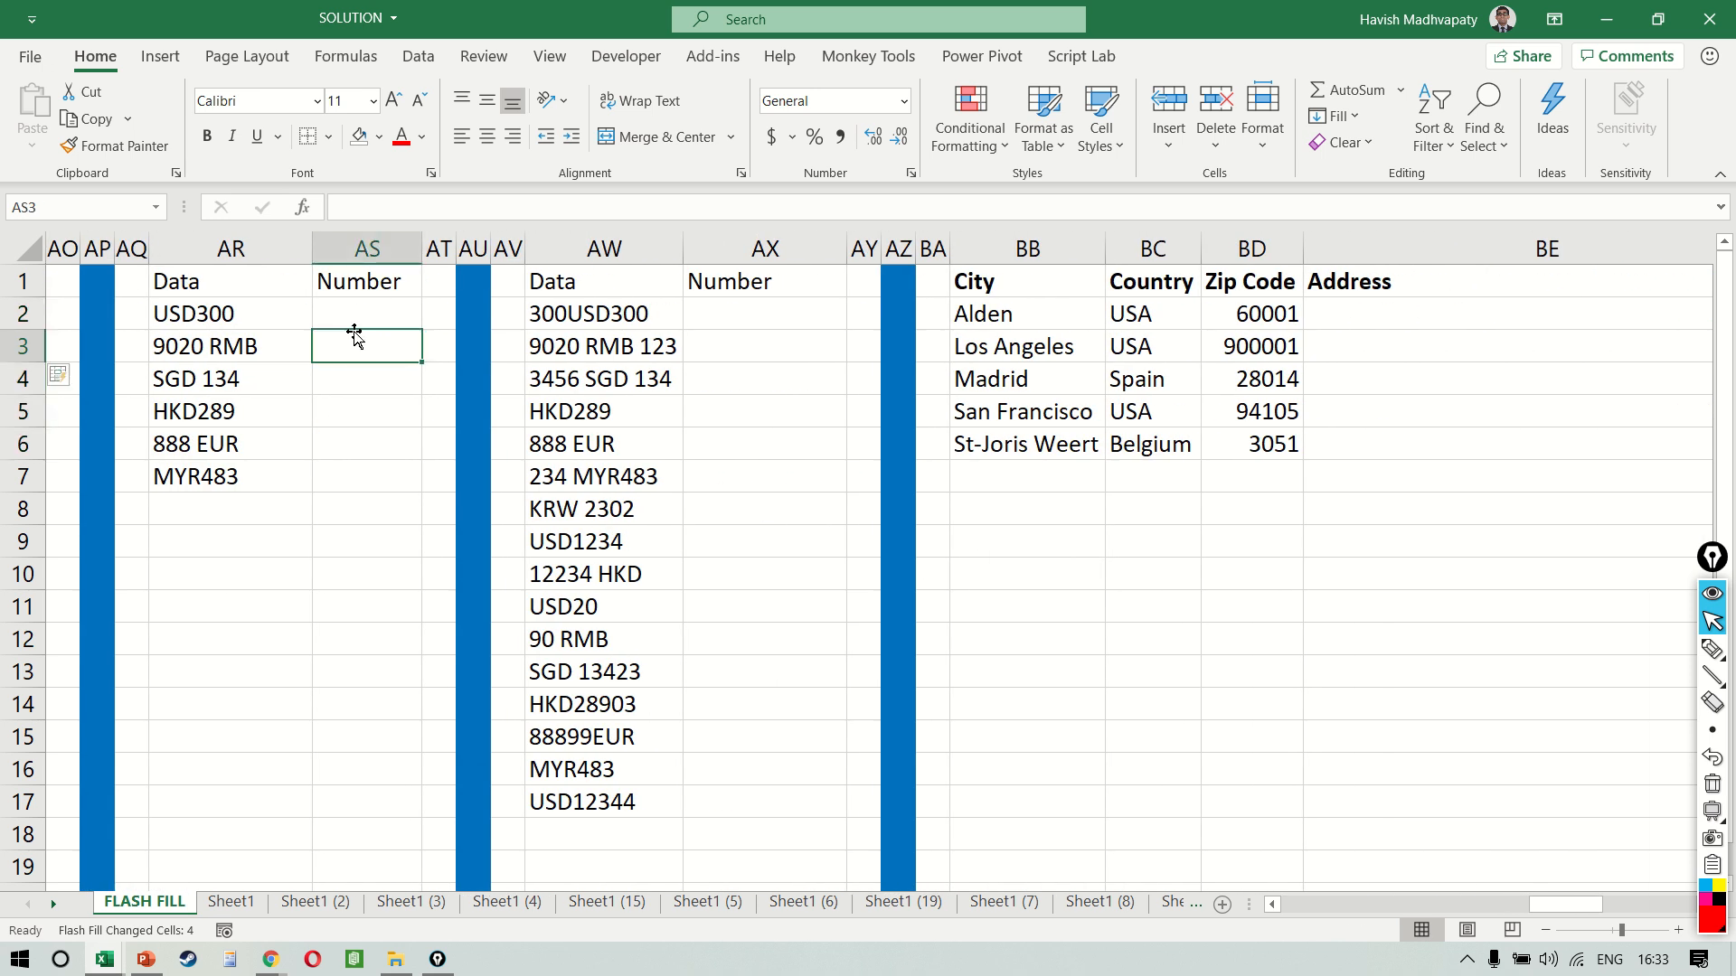
{"action": "key", "text": "Up"}
{"action": "type", "text": "300"}
{"action": "key", "text": "Return"}
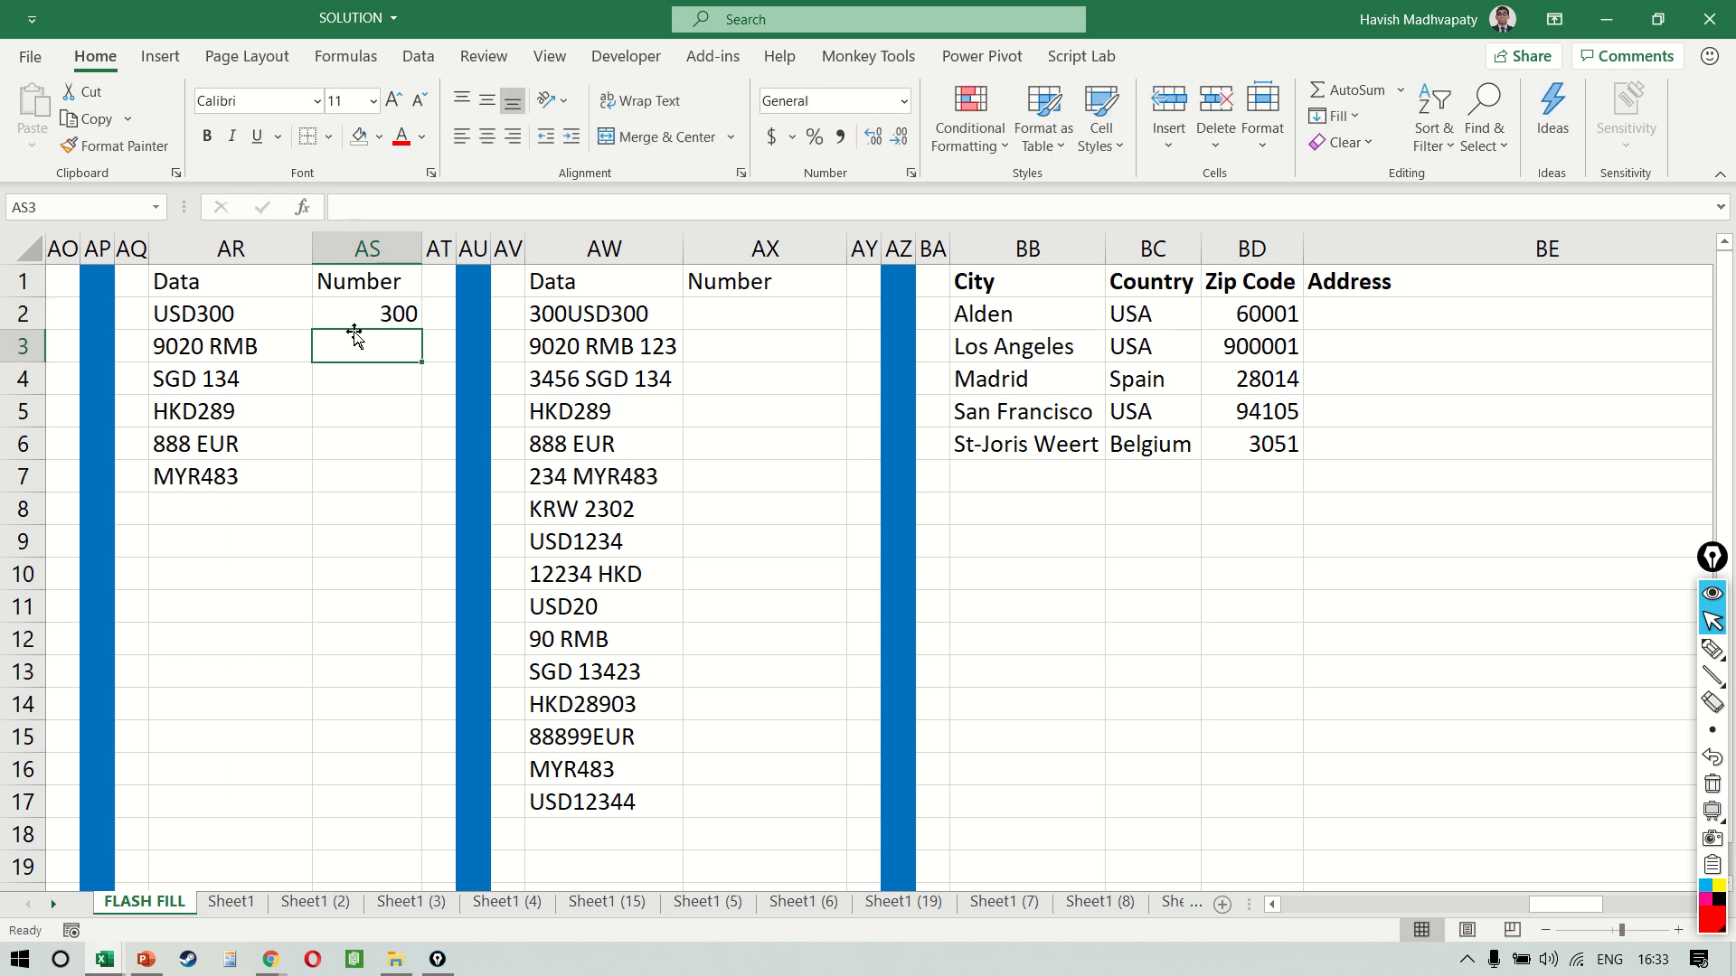
{"action": "key", "text": "ctrl+e"}
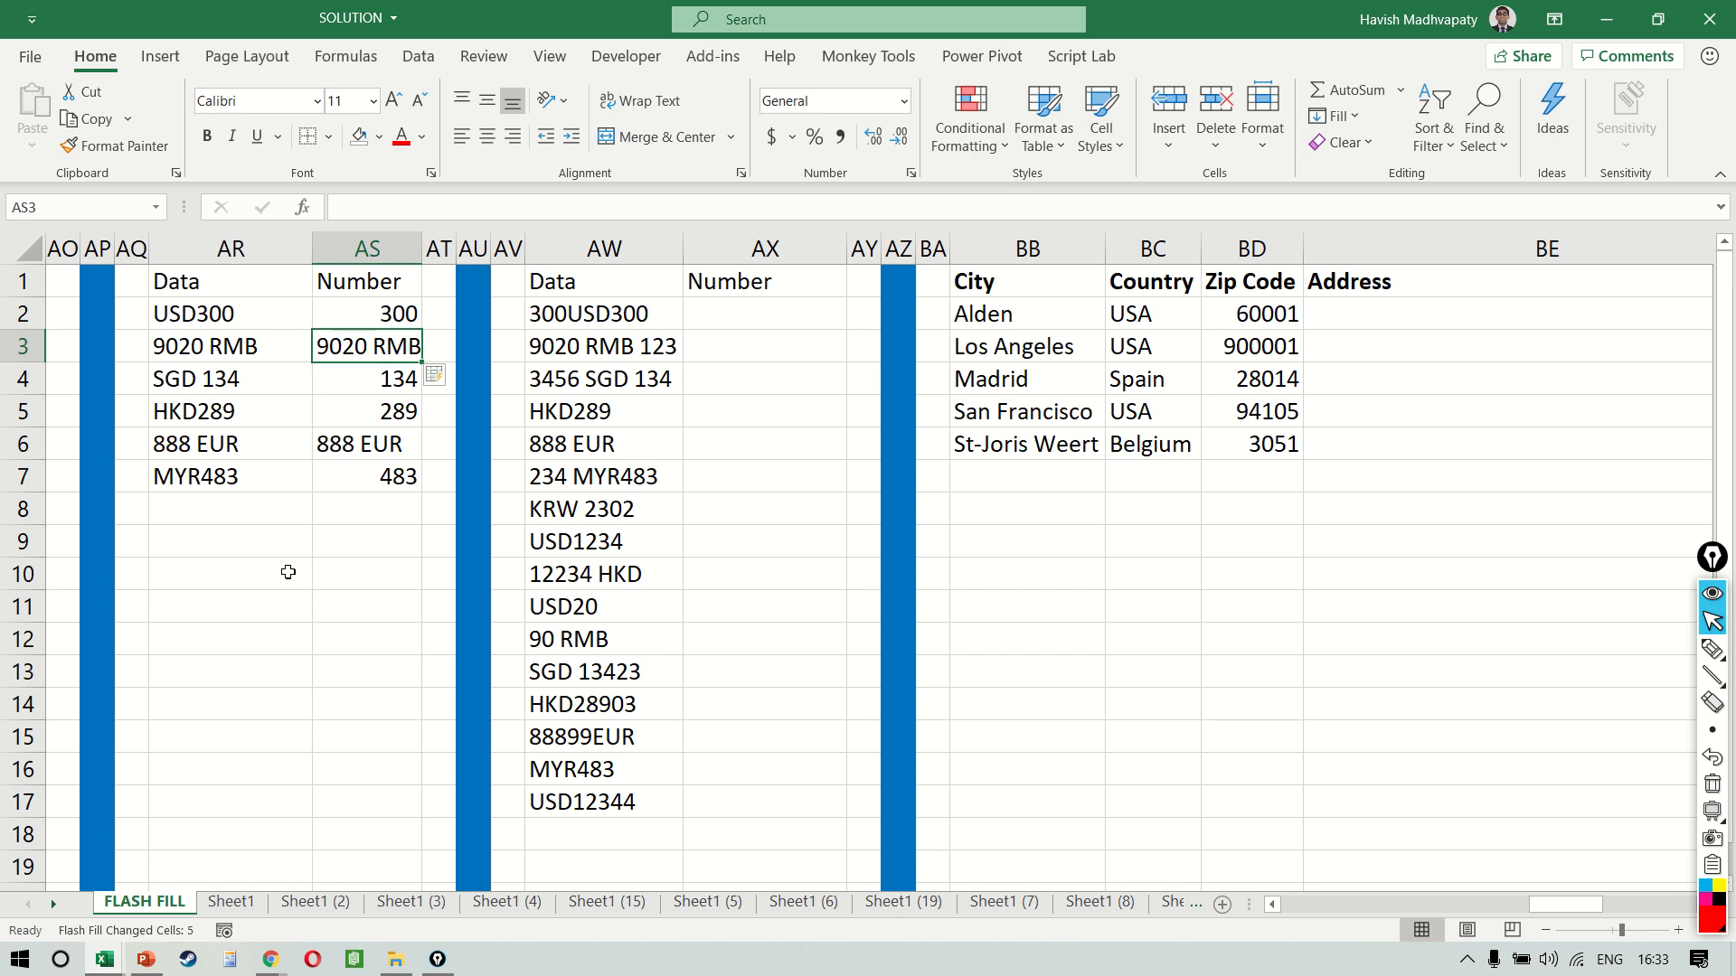
Undo the Flash Fill in column AS and redo it from AS4 with 9020 entered in AS3 as a second example
{"action": "left_click", "coordinate": [227, 303]}
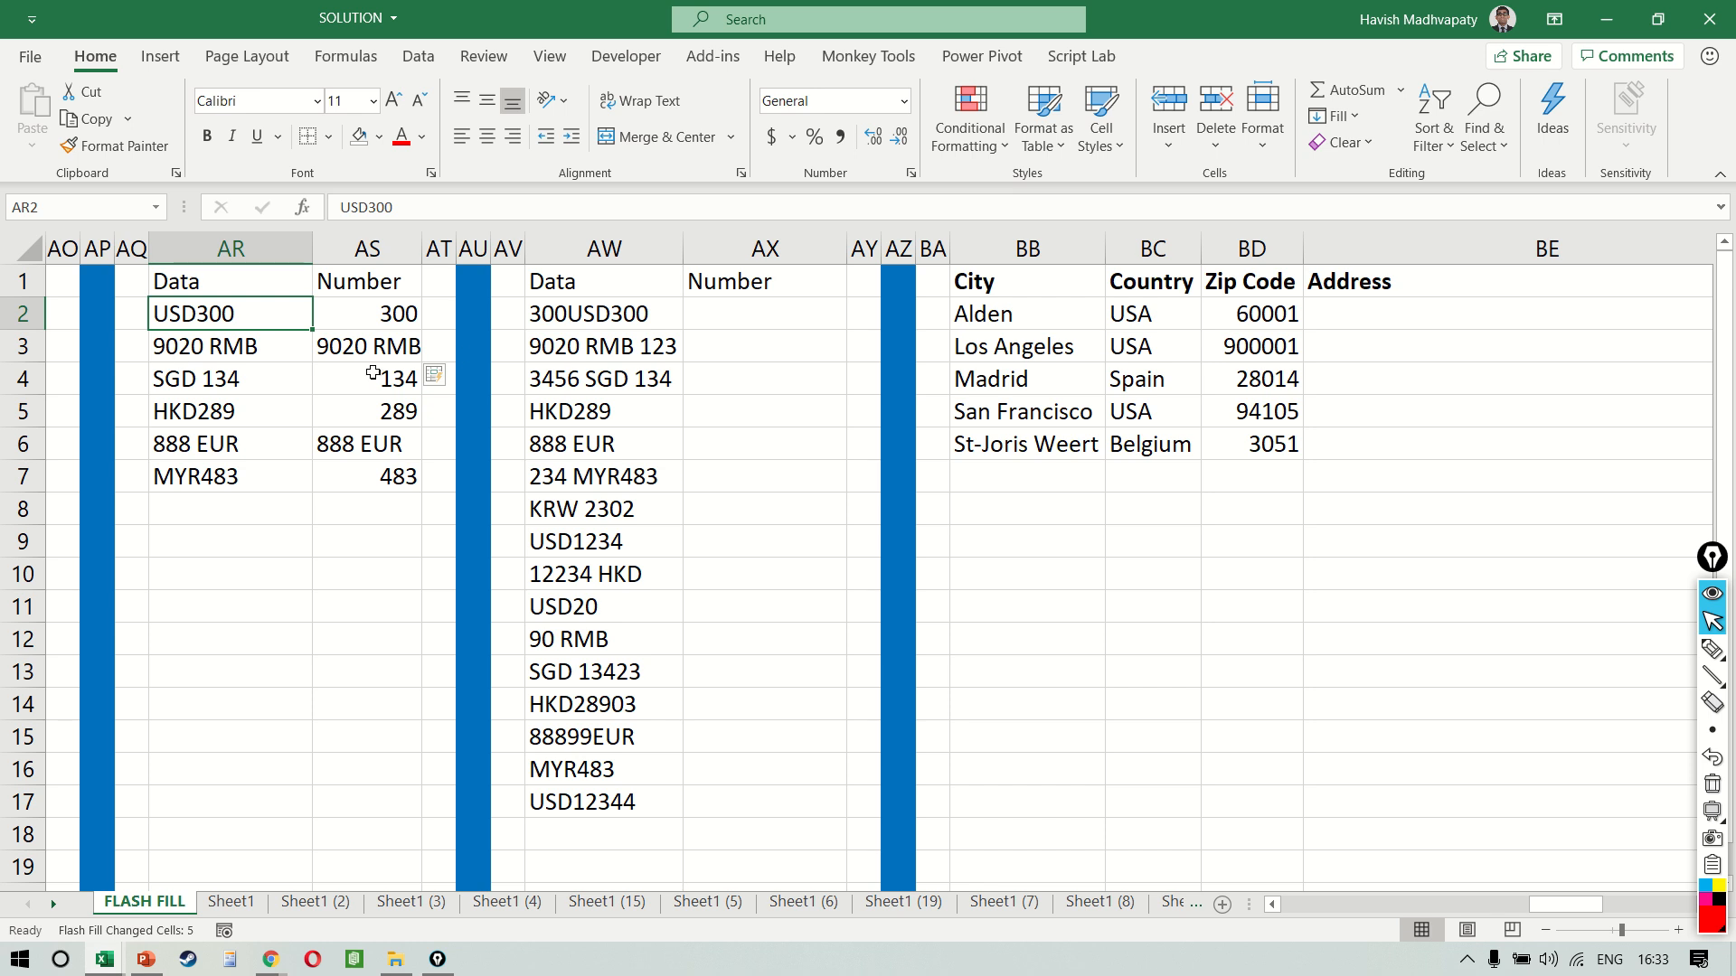
{"action": "key", "text": "ctrl+z"}
{"action": "type", "text": "9020"}
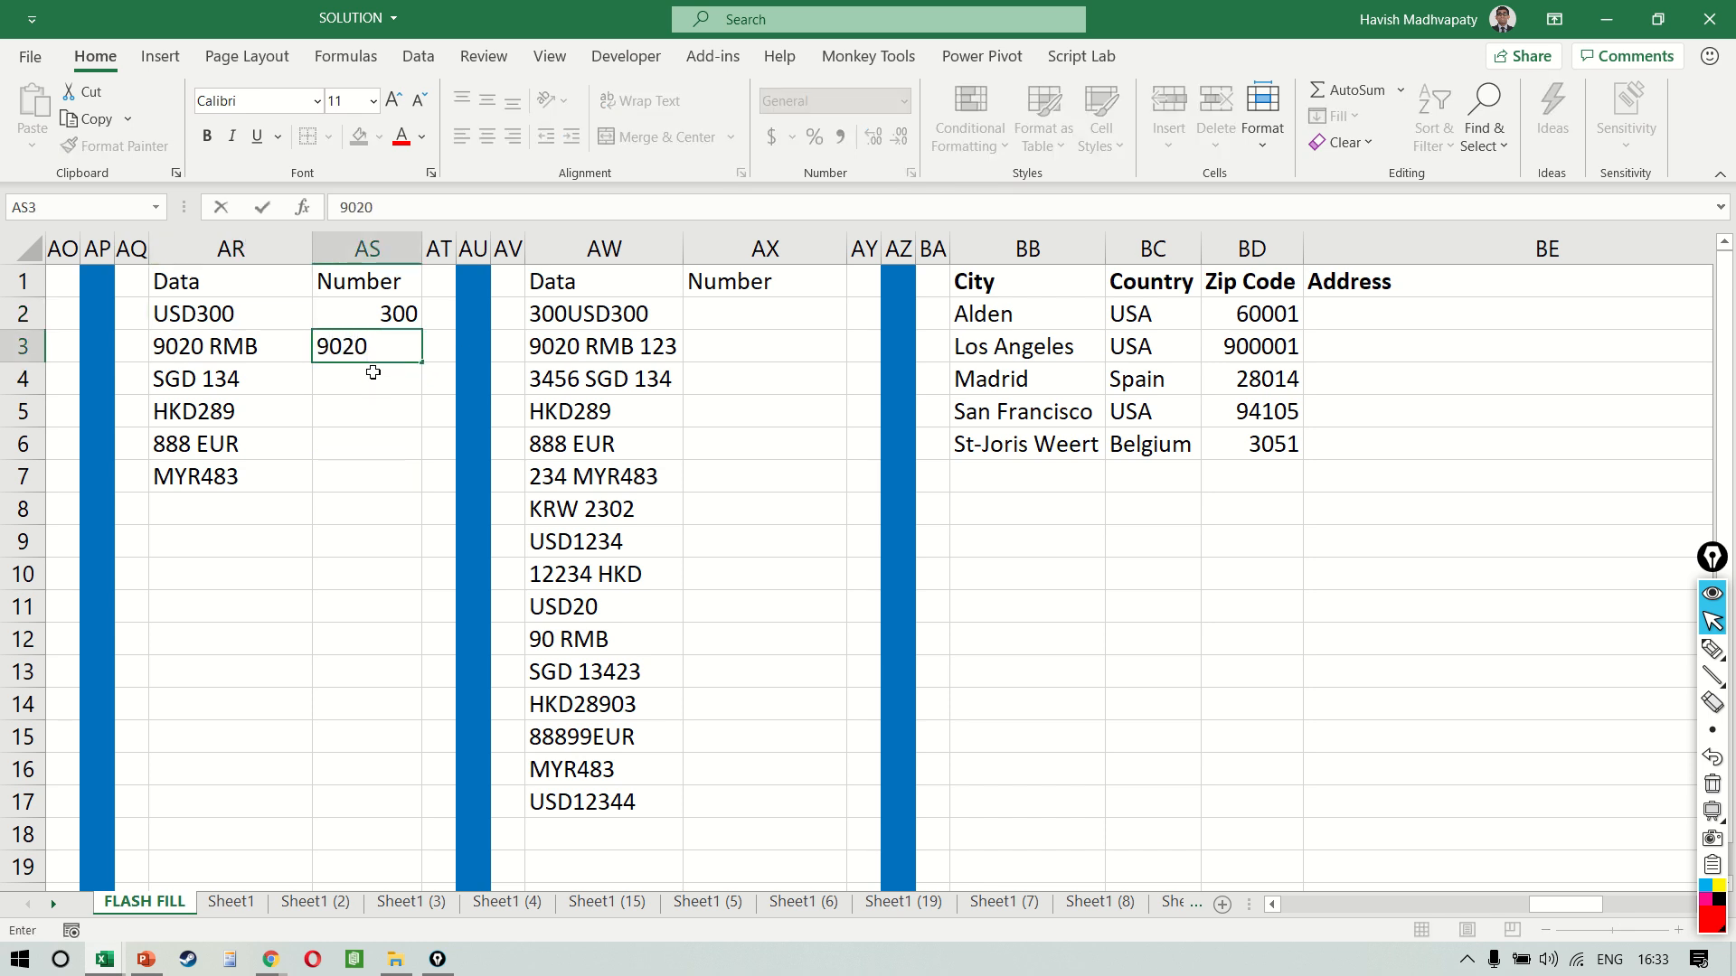
{"action": "key", "text": "Return"}
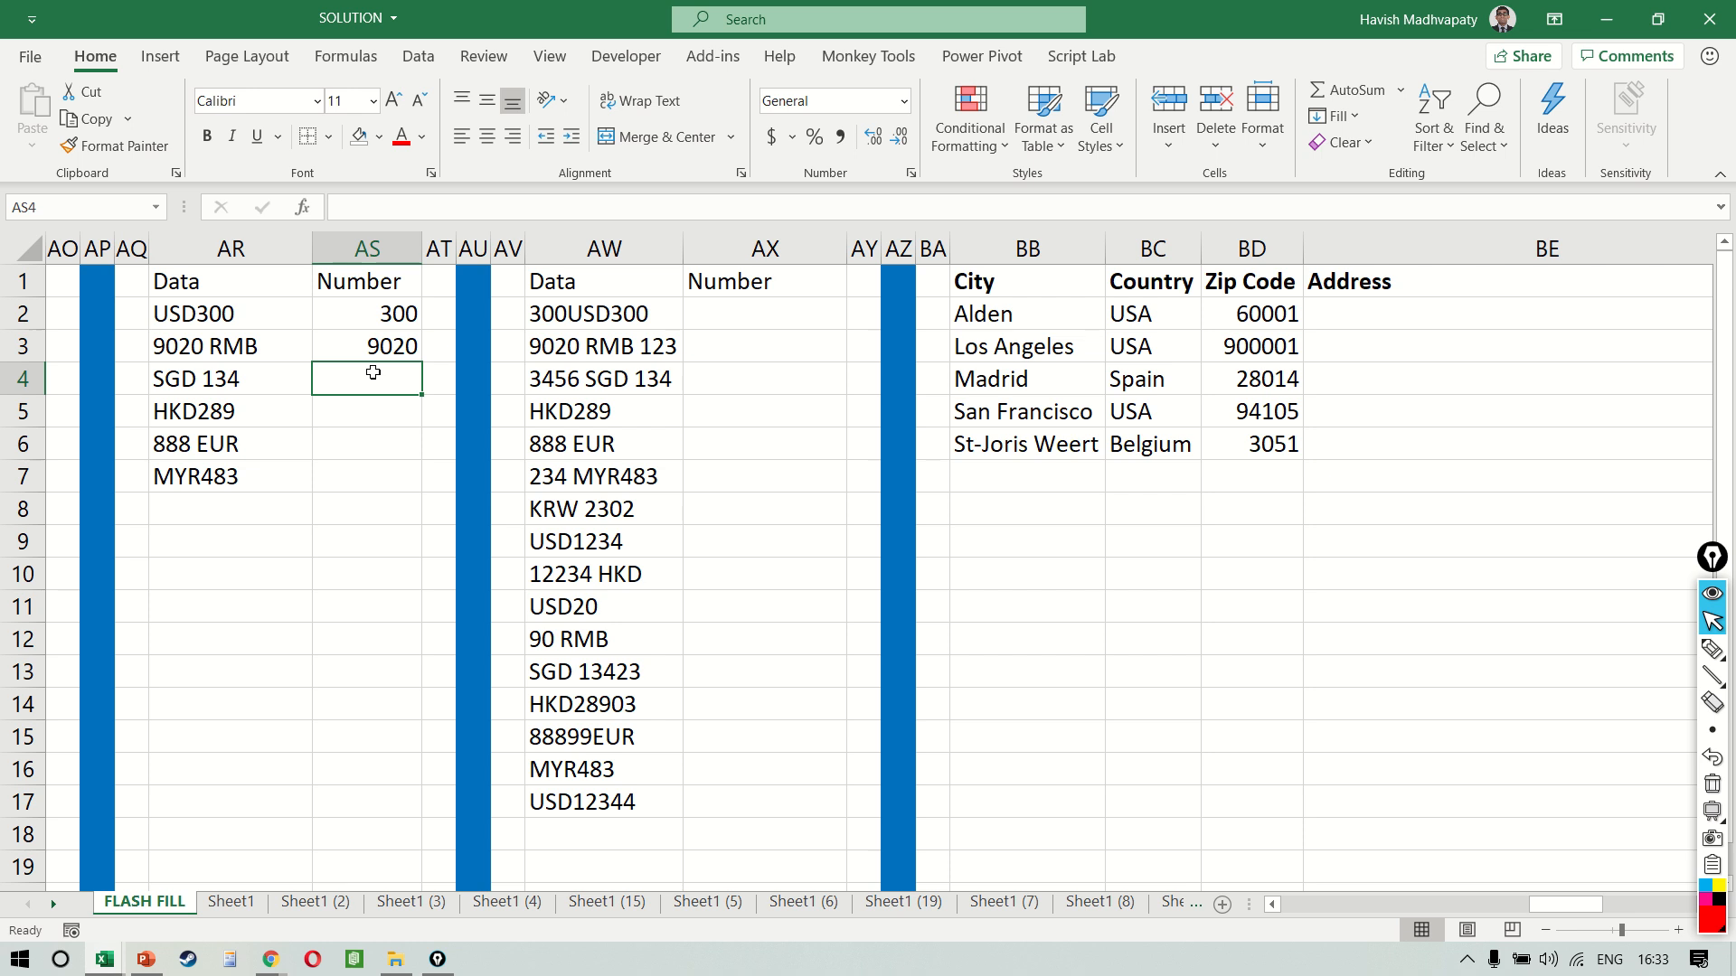
{"action": "key", "text": "ctrl+e"}
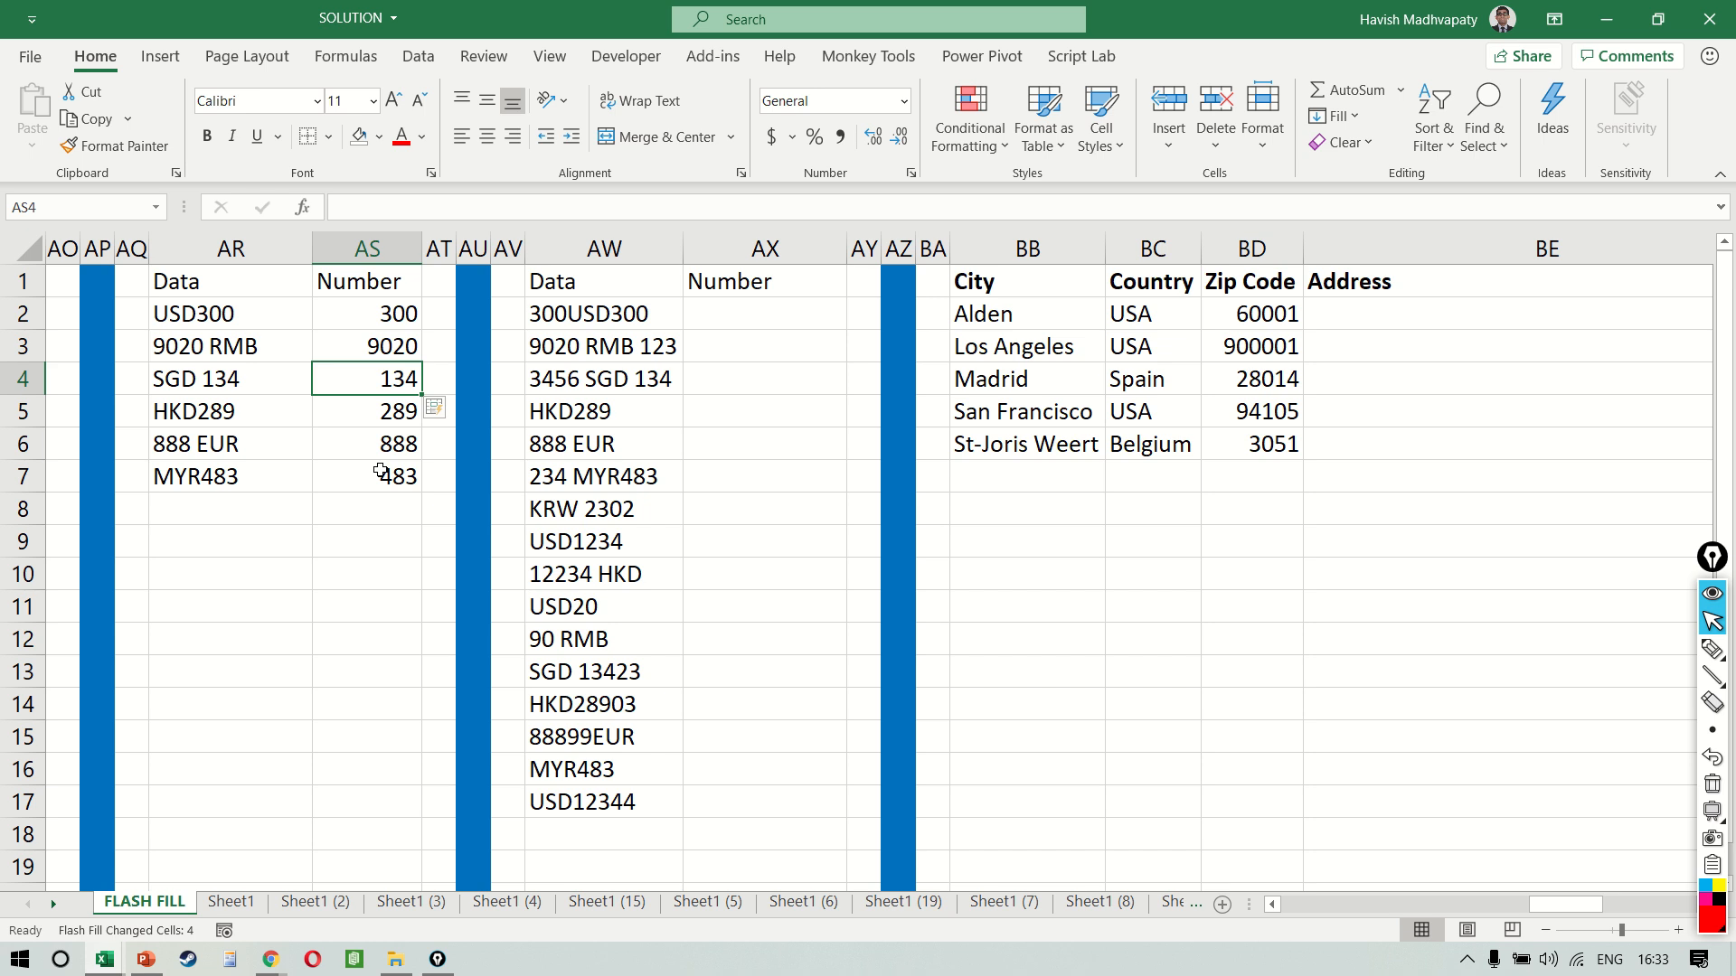
Enter 300 in AX2 as the number from 300USD300, and Flash Fill the Number column from AX3
{"action": "left_click", "coordinate": [720, 324]}
{"action": "scroll", "coordinate": [721, 355], "scroll_direction": "right", "scroll_amount": 3}
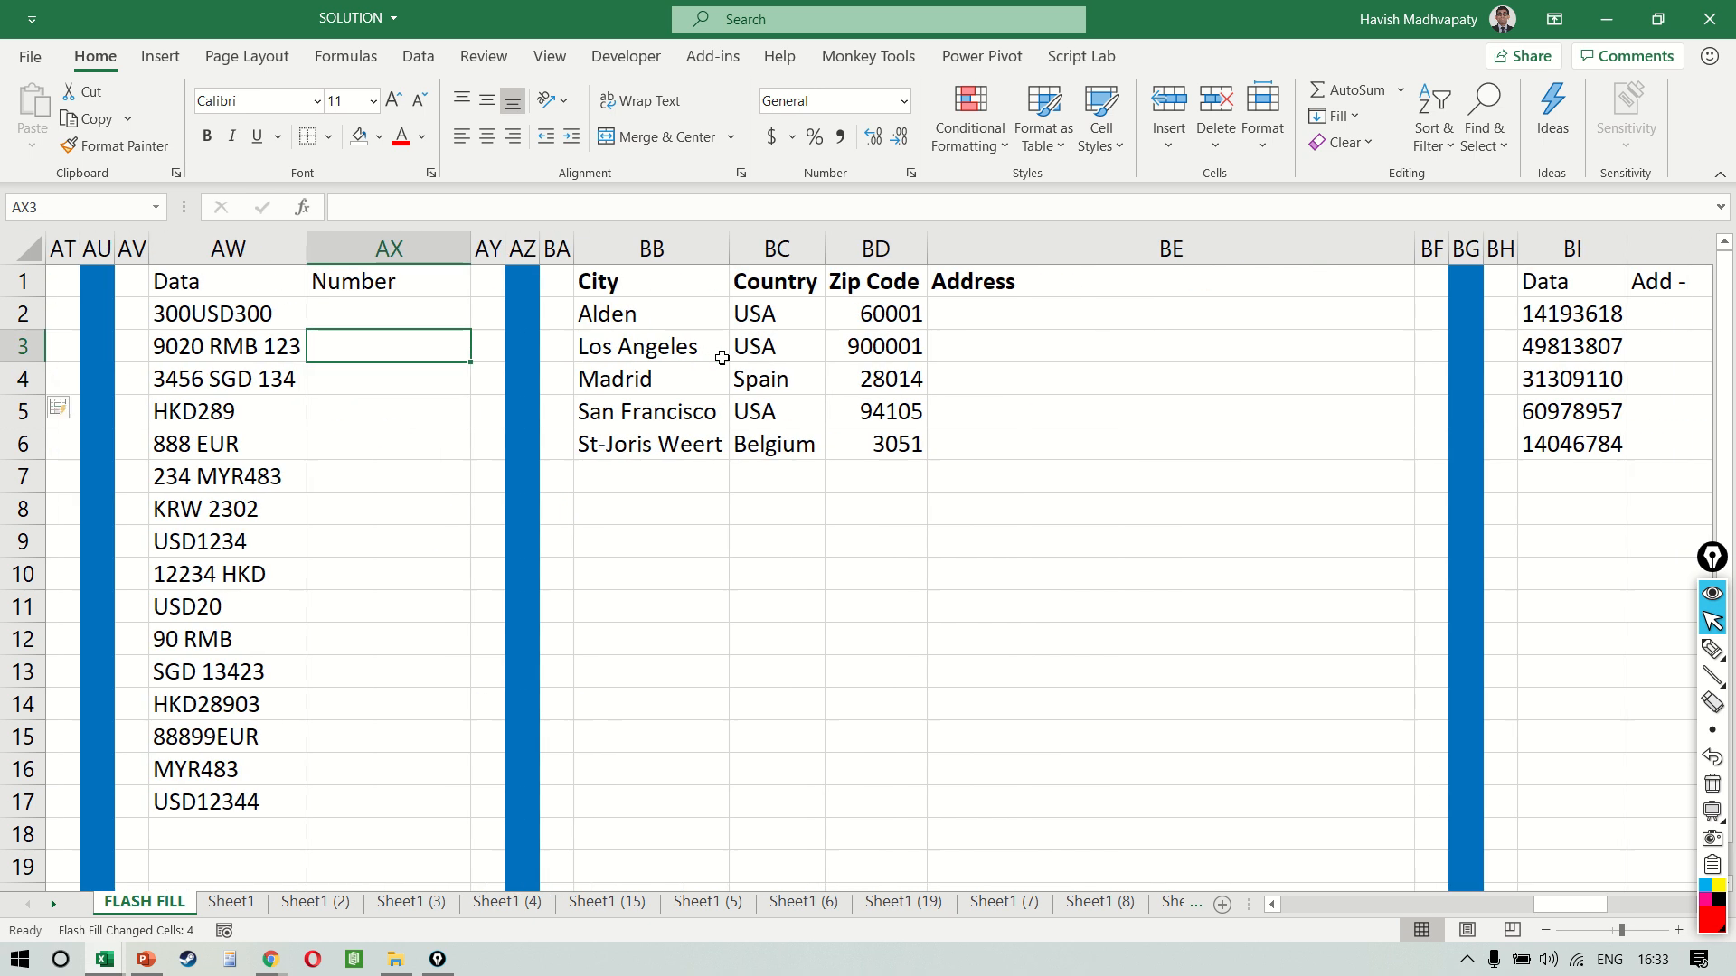
{"action": "type", "text": "300"}
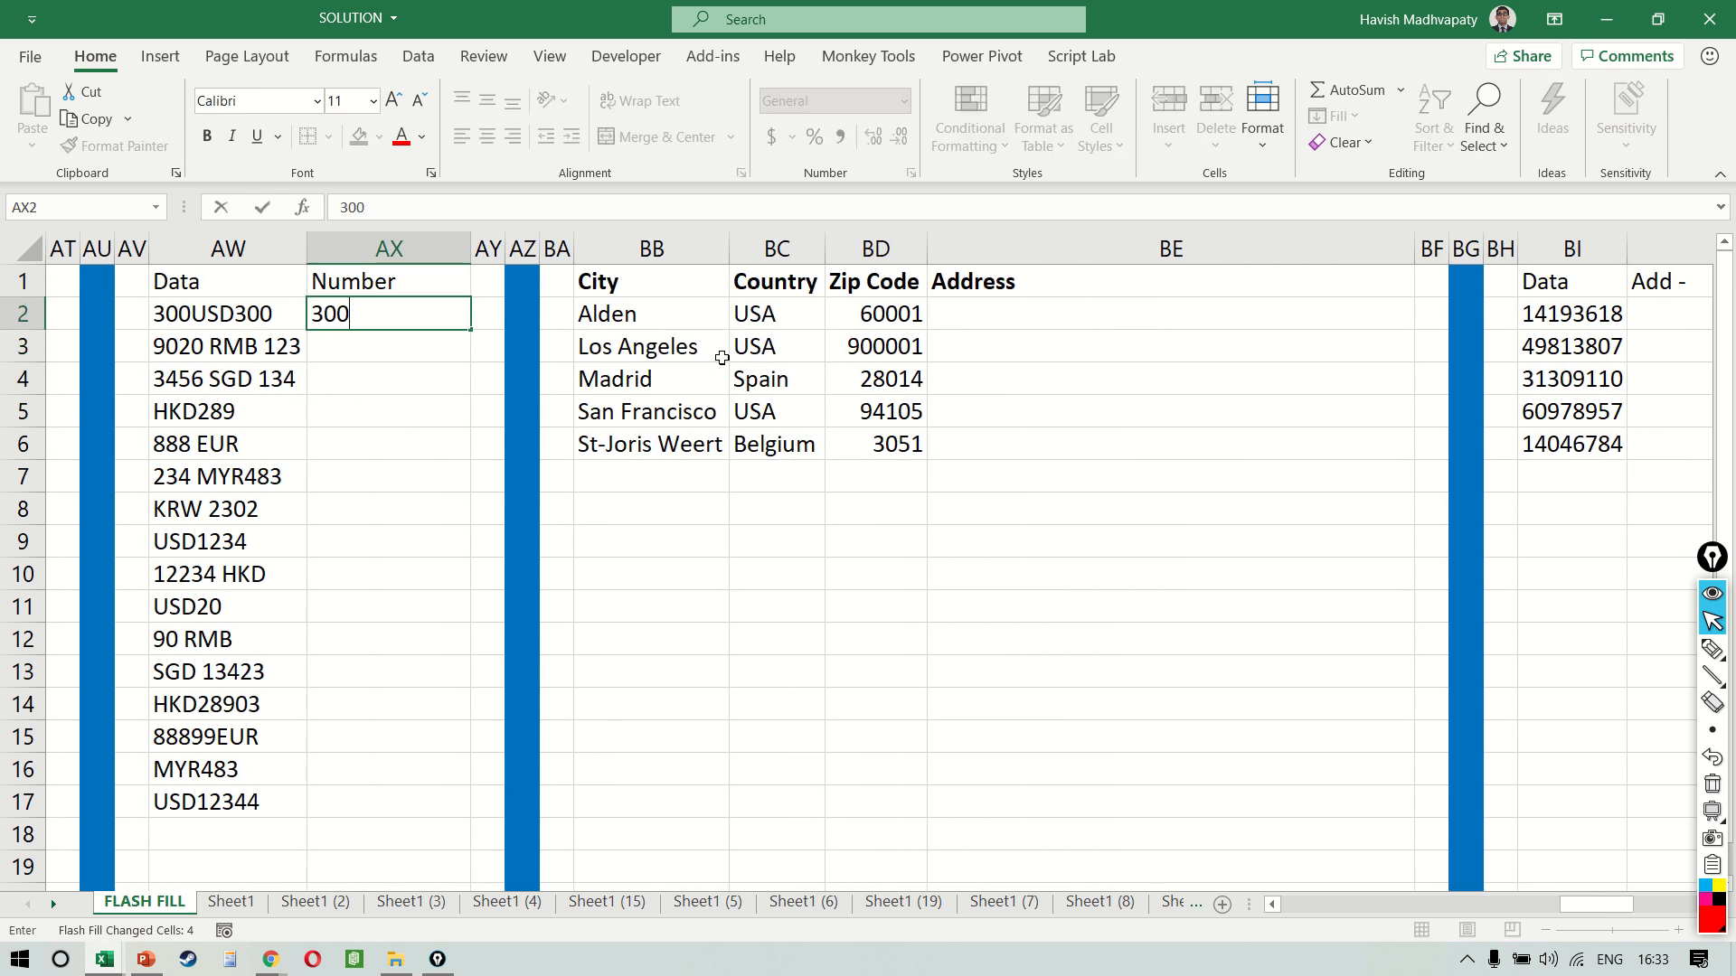
{"action": "key", "text": "Return"}
{"action": "key", "text": "ctrl+e"}
Correct AX5 to 289 so the flash-filled Number column updates, and select the numbers in AX2:AX17
{"action": "key", "text": "Down"}
{"action": "key", "text": "Down"}
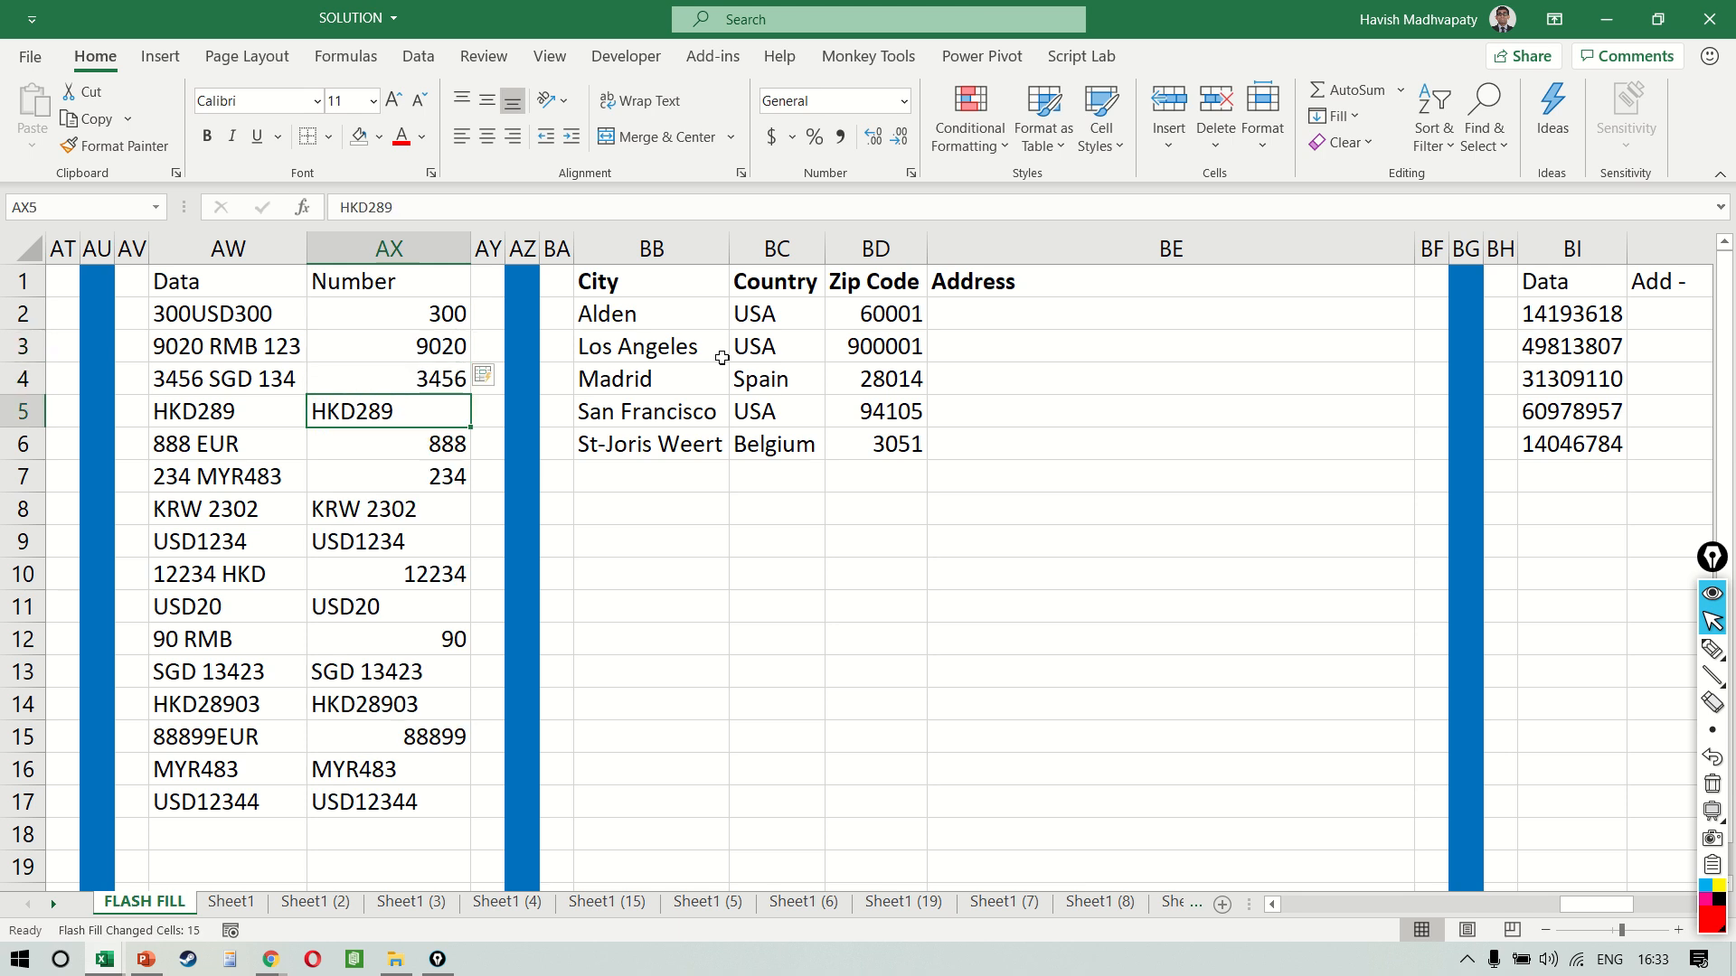
{"action": "type", "text": "289"}
{"action": "key", "text": "Return"}
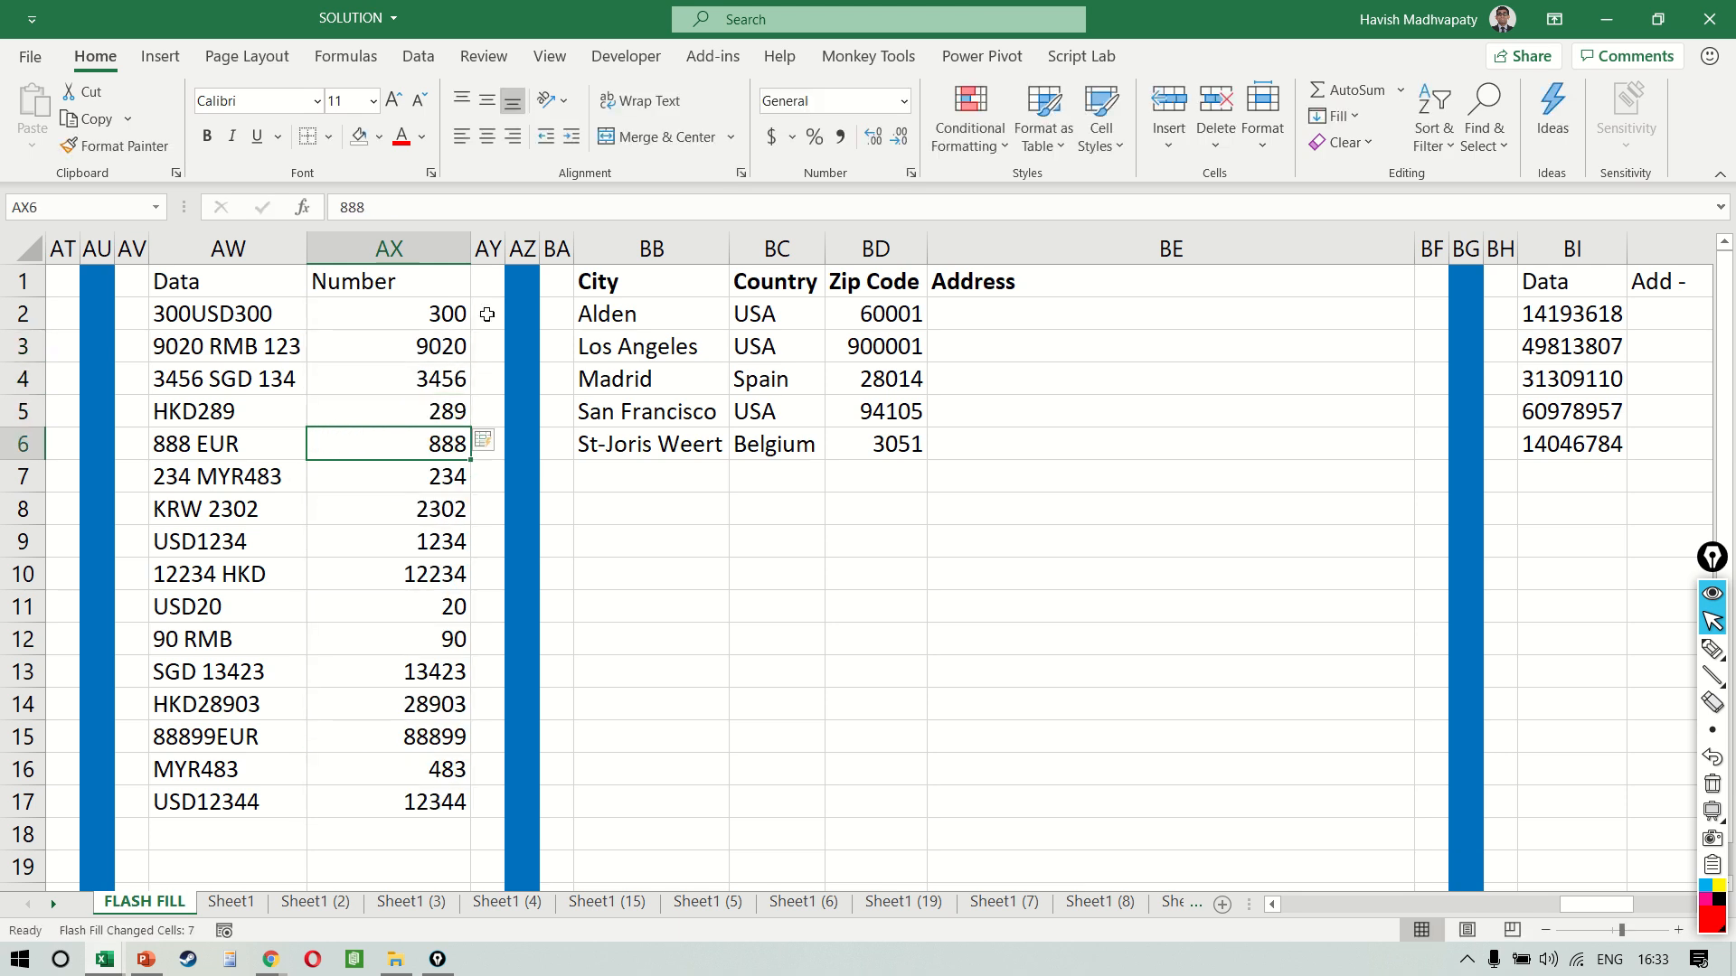
{"action": "mouse_move", "coordinate": [452, 312]}
{"action": "left_mouse_down"}
{"action": "mouse_move", "coordinate": [462, 833]}
{"action": "mouse_move", "coordinate": [458, 803]}
{"action": "left_mouse_up"}
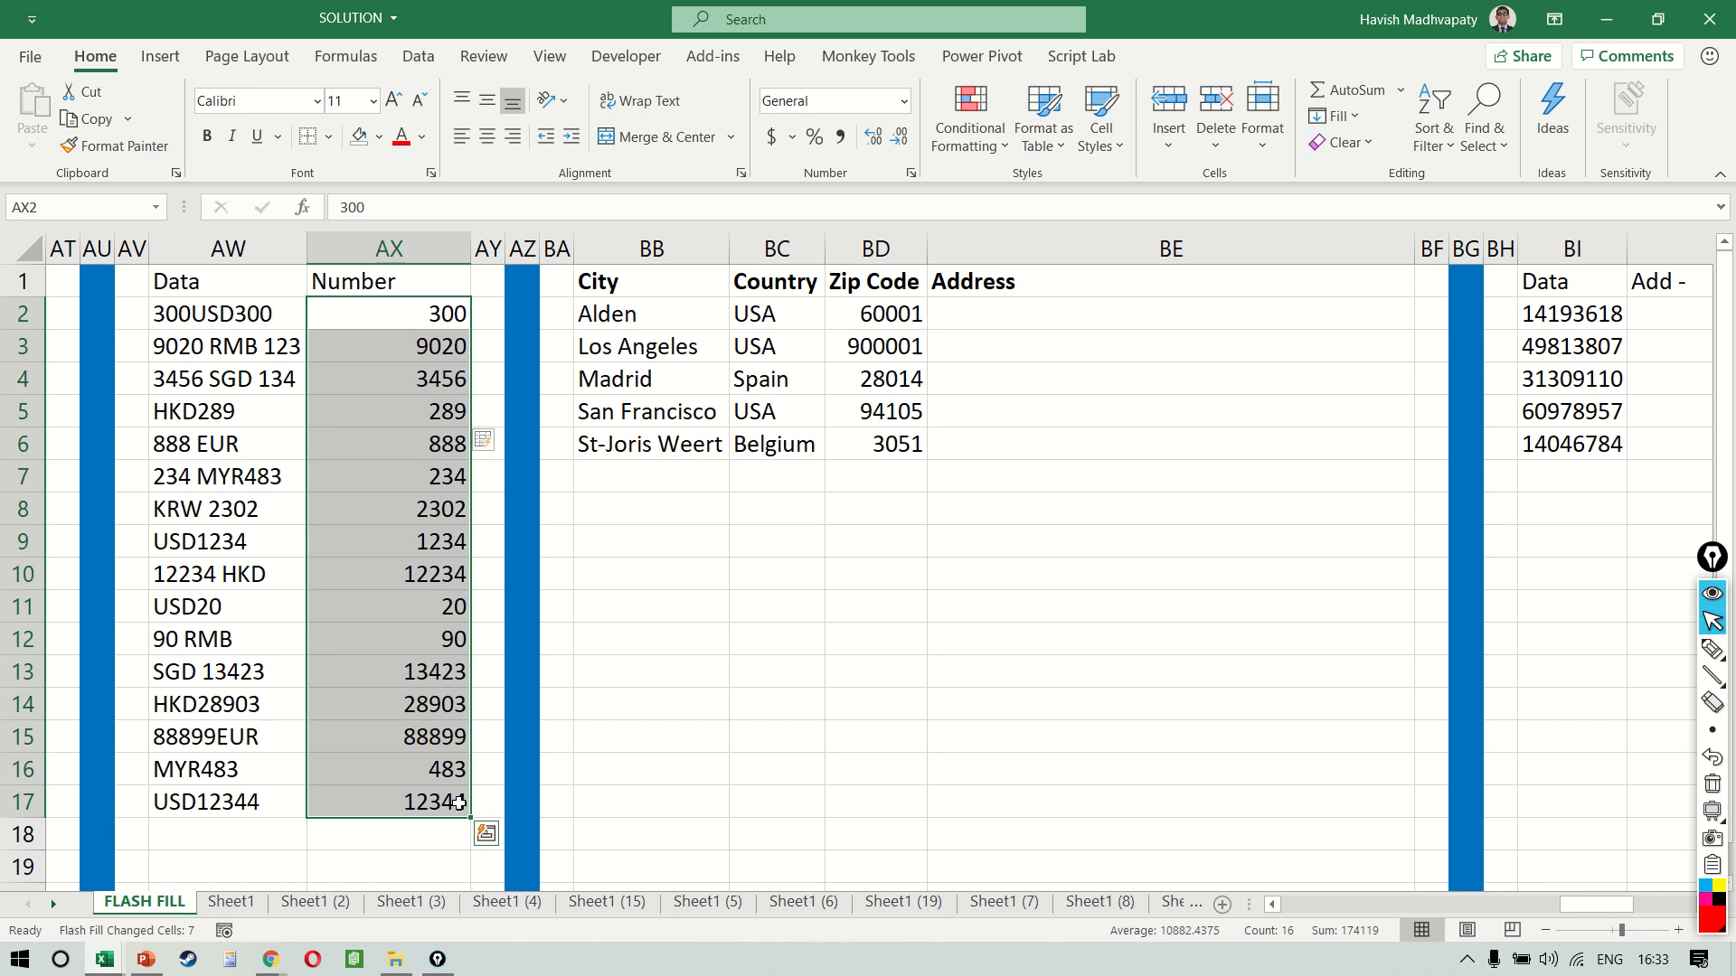
Underline the trailing 300 in AW2 and the leading numbers in AW2, AW3 and AW7 with the screen pen, and clear the marks
{"action": "key", "text": "ctrl+shift+4"}
{"action": "left_click_drag", "start_coordinate": [237, 319], "coordinate": [272, 319]}
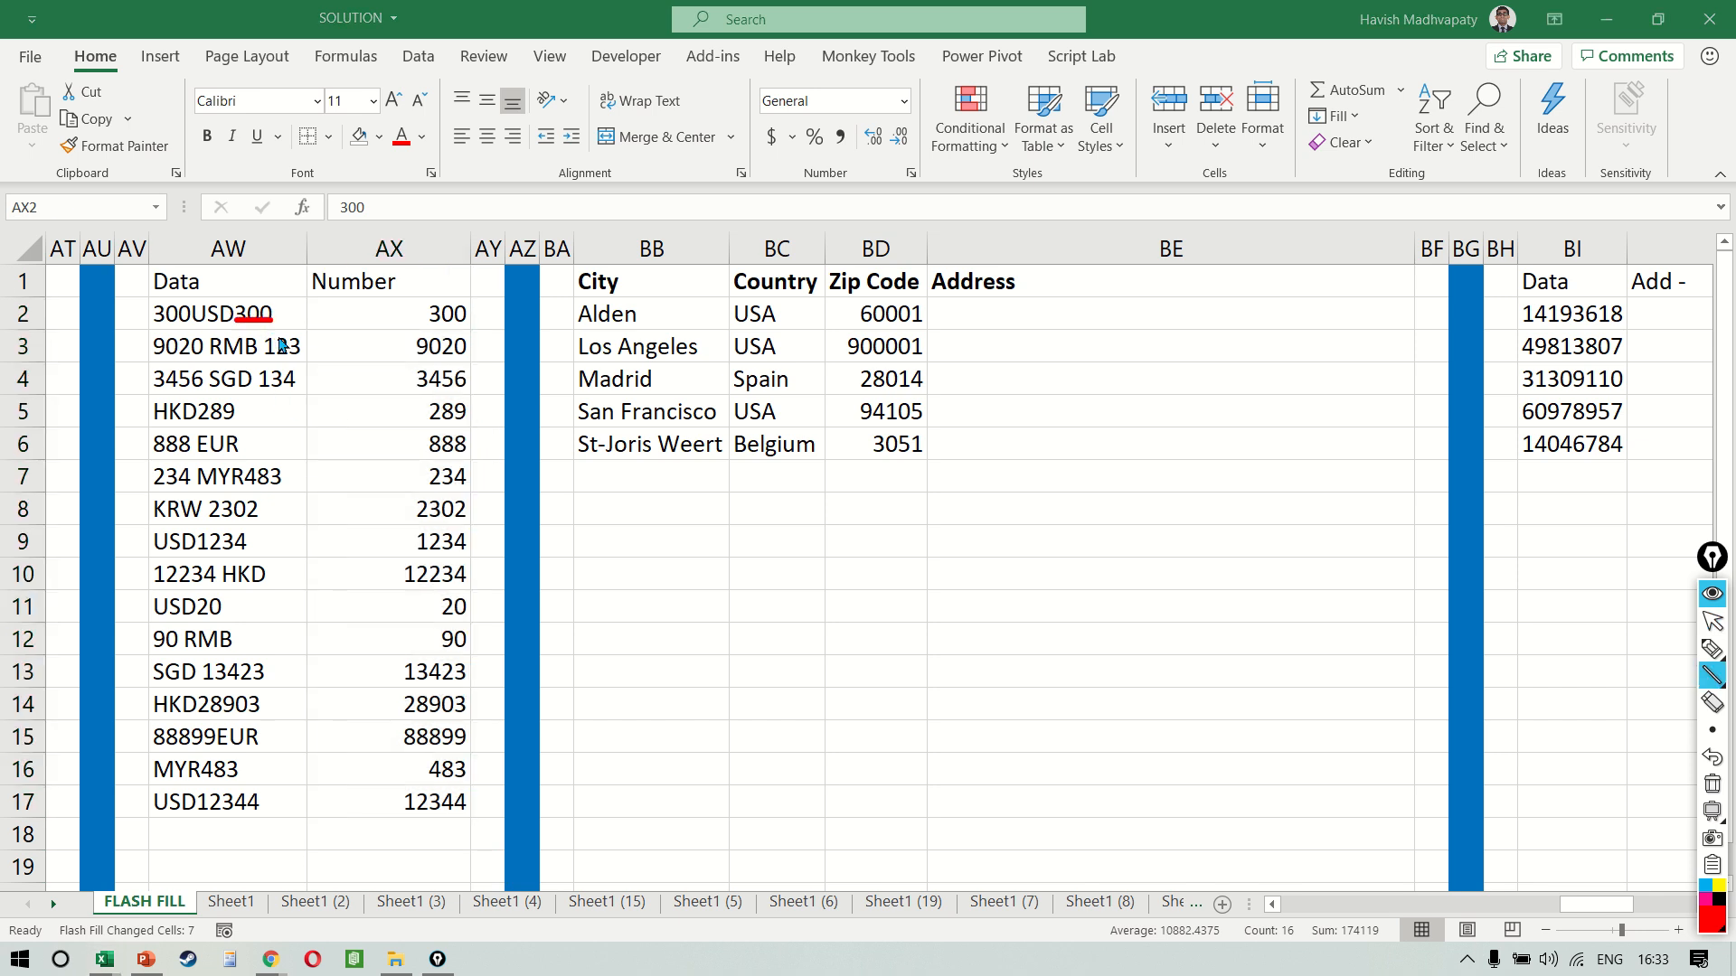
{"action": "key", "text": "ctrl+shift+7"}
{"action": "mouse_move", "coordinate": [155, 328]}
{"action": "left_mouse_down"}
{"action": "mouse_move", "coordinate": [198, 327]}
{"action": "mouse_move", "coordinate": [230, 359]}
{"action": "left_mouse_up"}
{"action": "left_click_drag", "start_coordinate": [152, 489], "coordinate": [198, 489]}
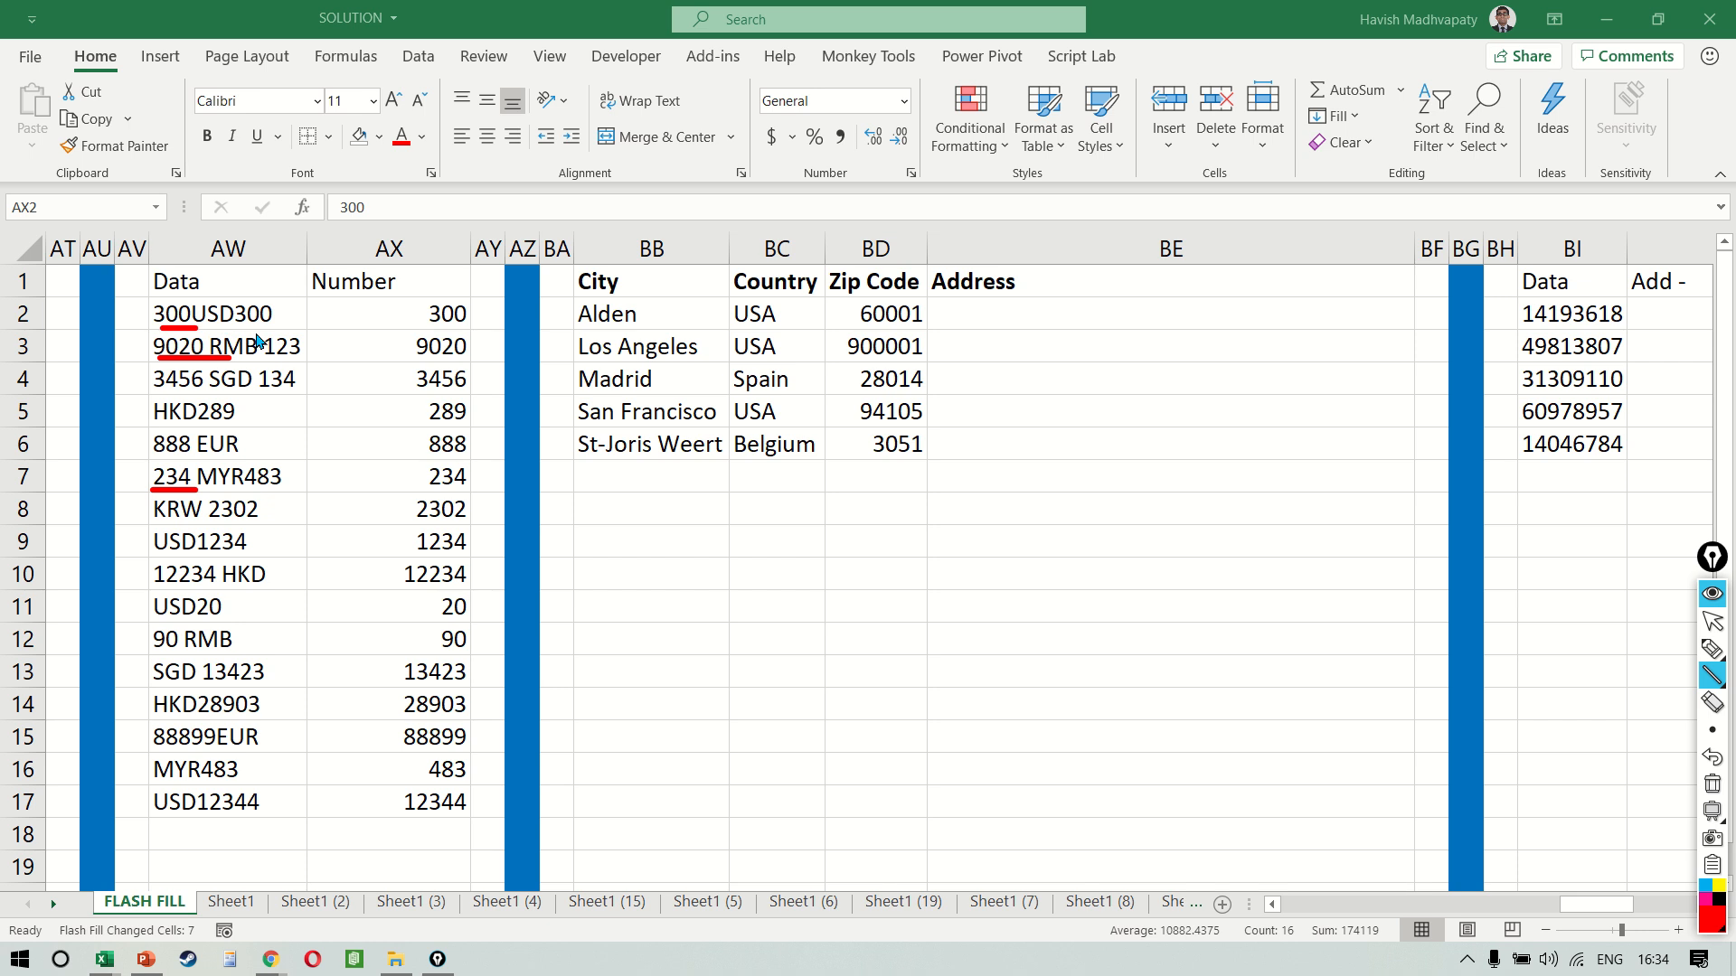
{"action": "key", "text": "Escape"}
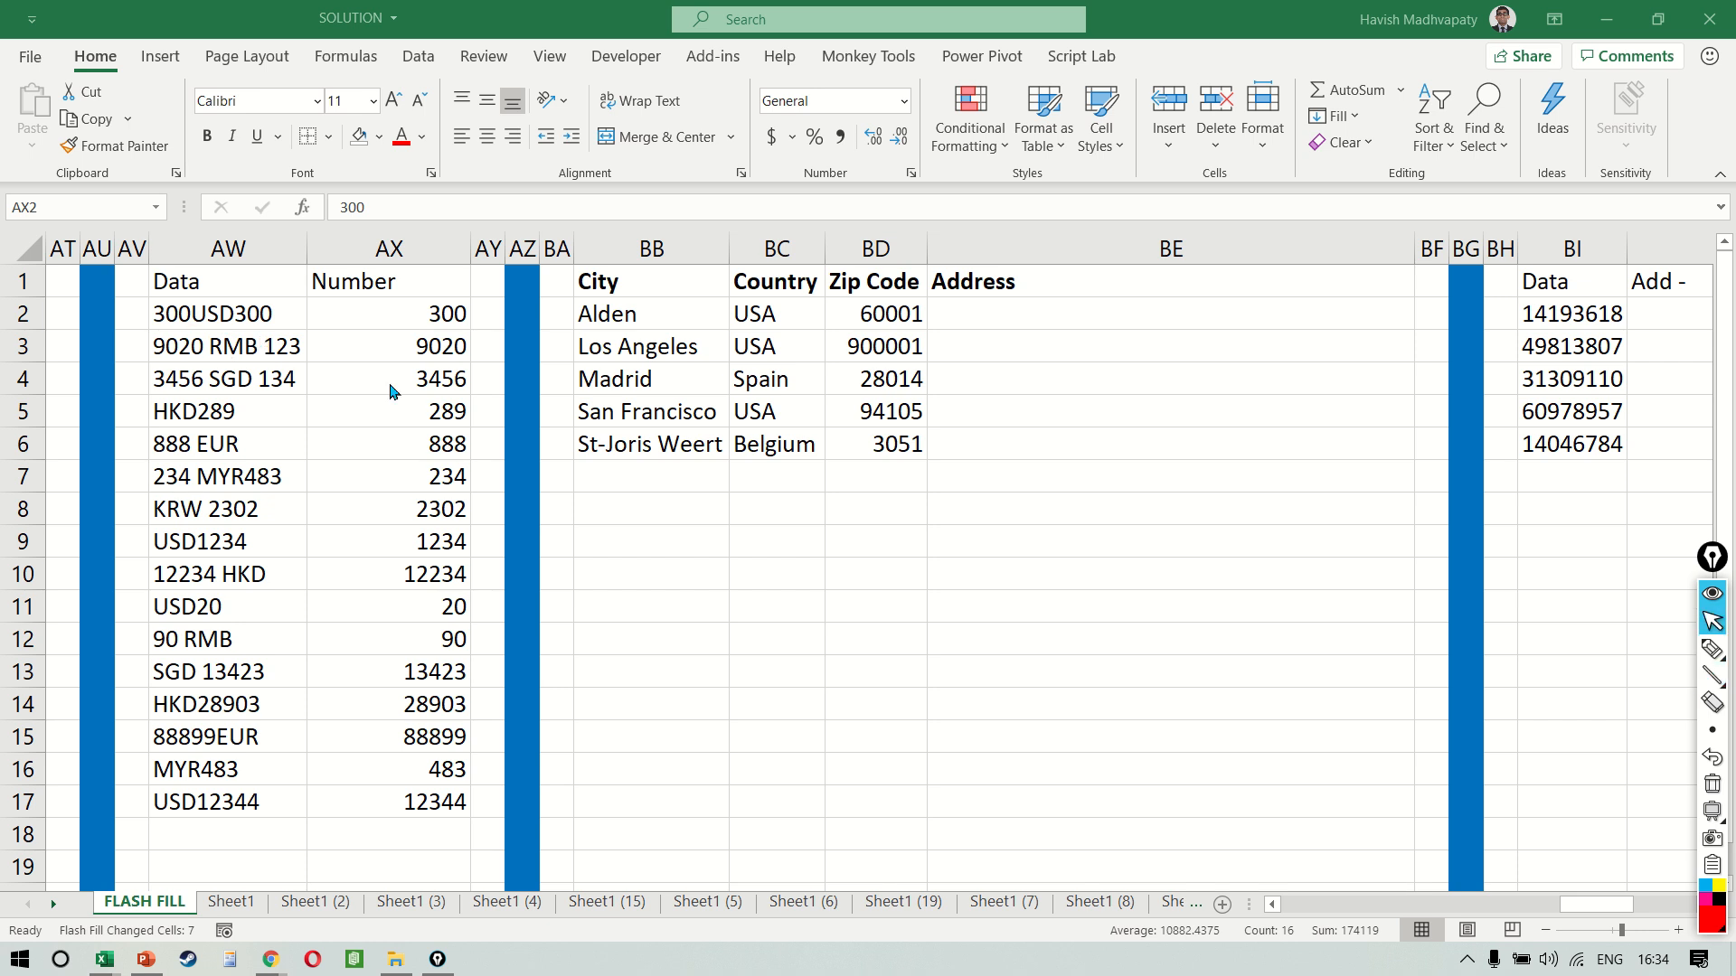
Undo the Flash Fill in column AX and redo it from AX4 with 123 entered in AX3 as a second example
{"action": "key", "text": "ctrl+z"}
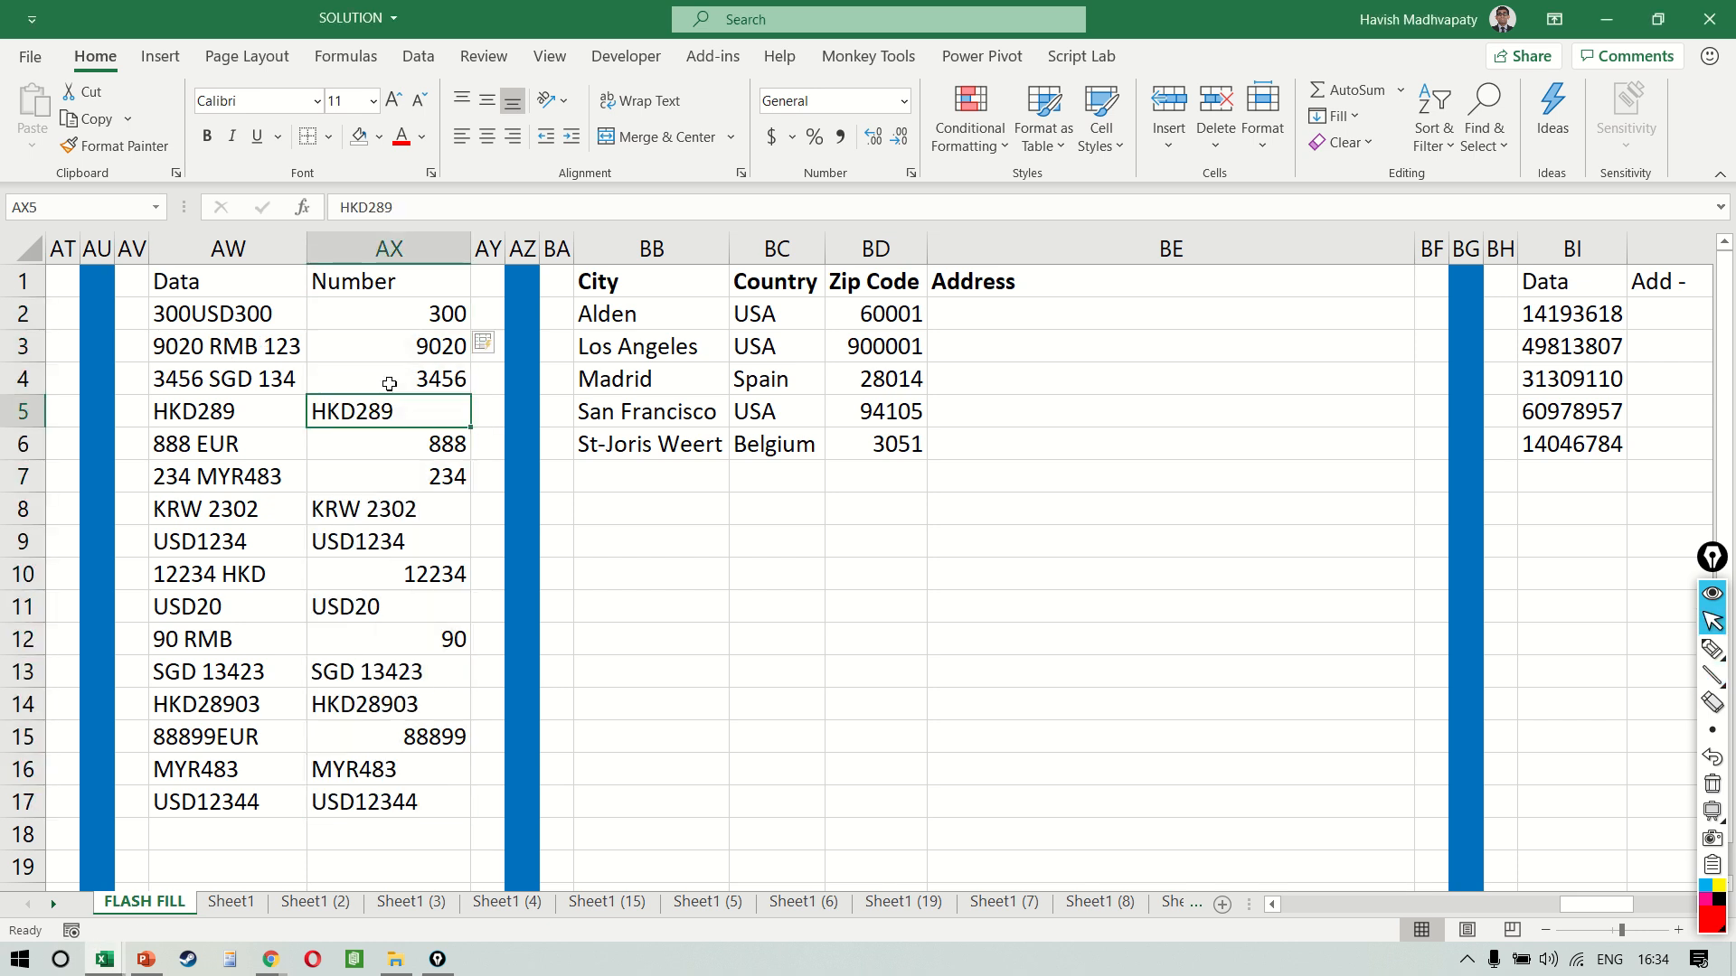
{"action": "key", "text": "ctrl+z"}
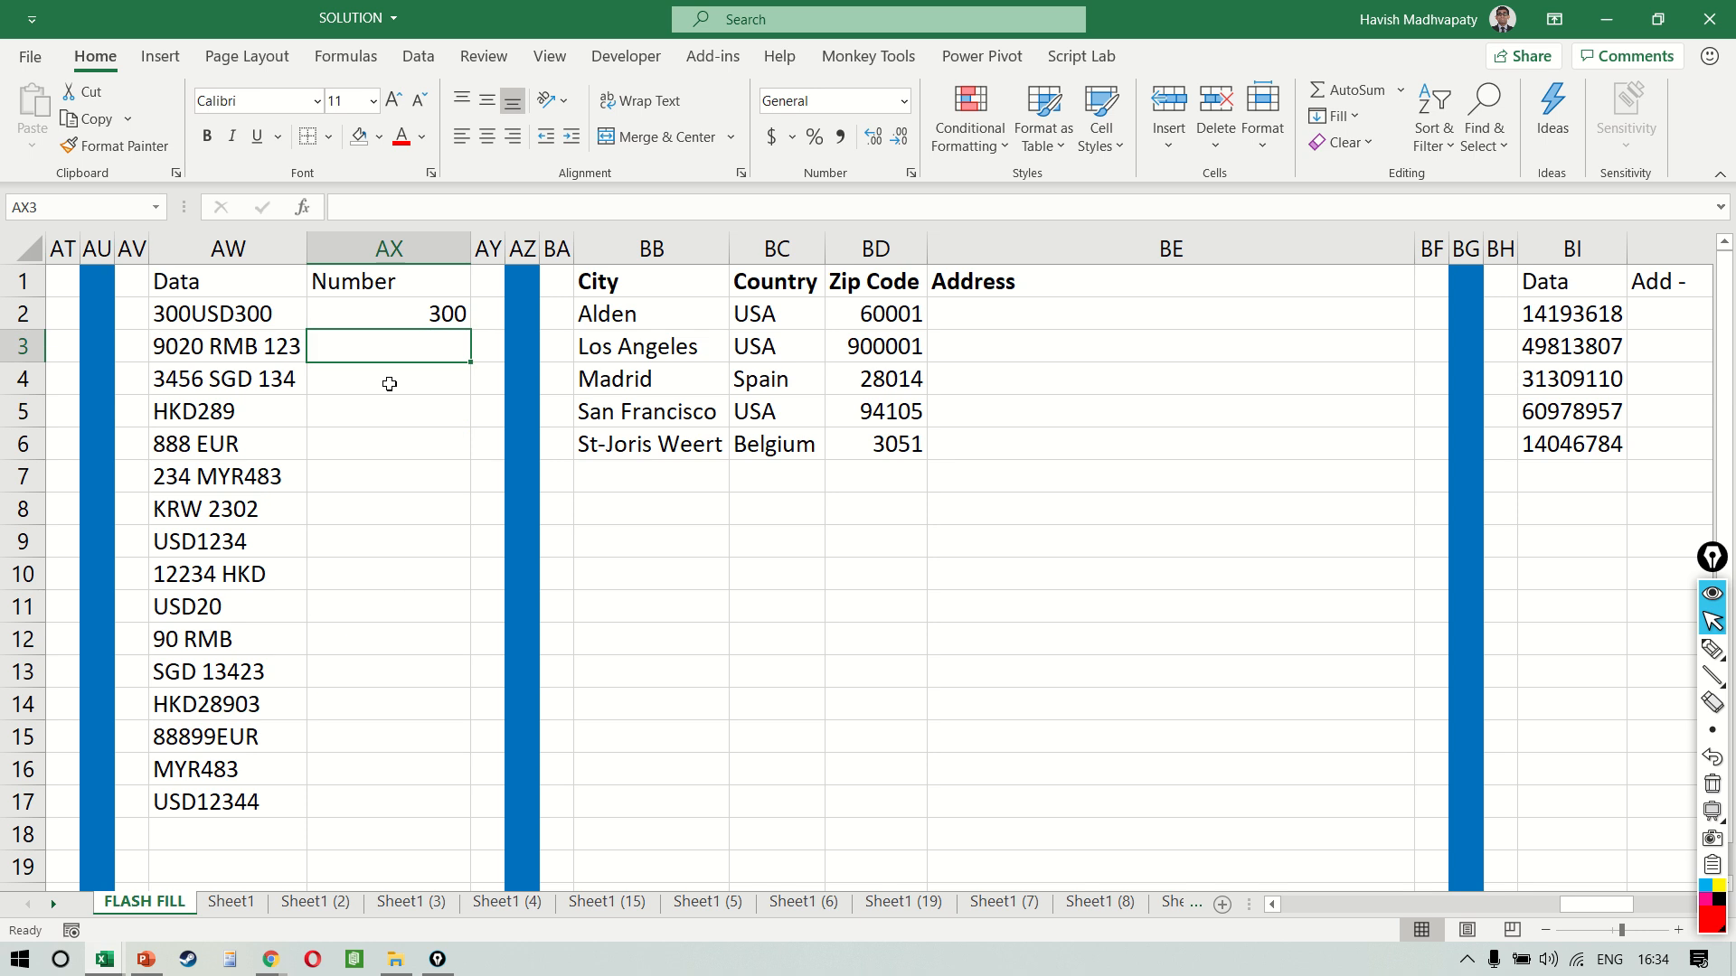
{"action": "type", "text": "123"}
{"action": "key", "text": "Return"}
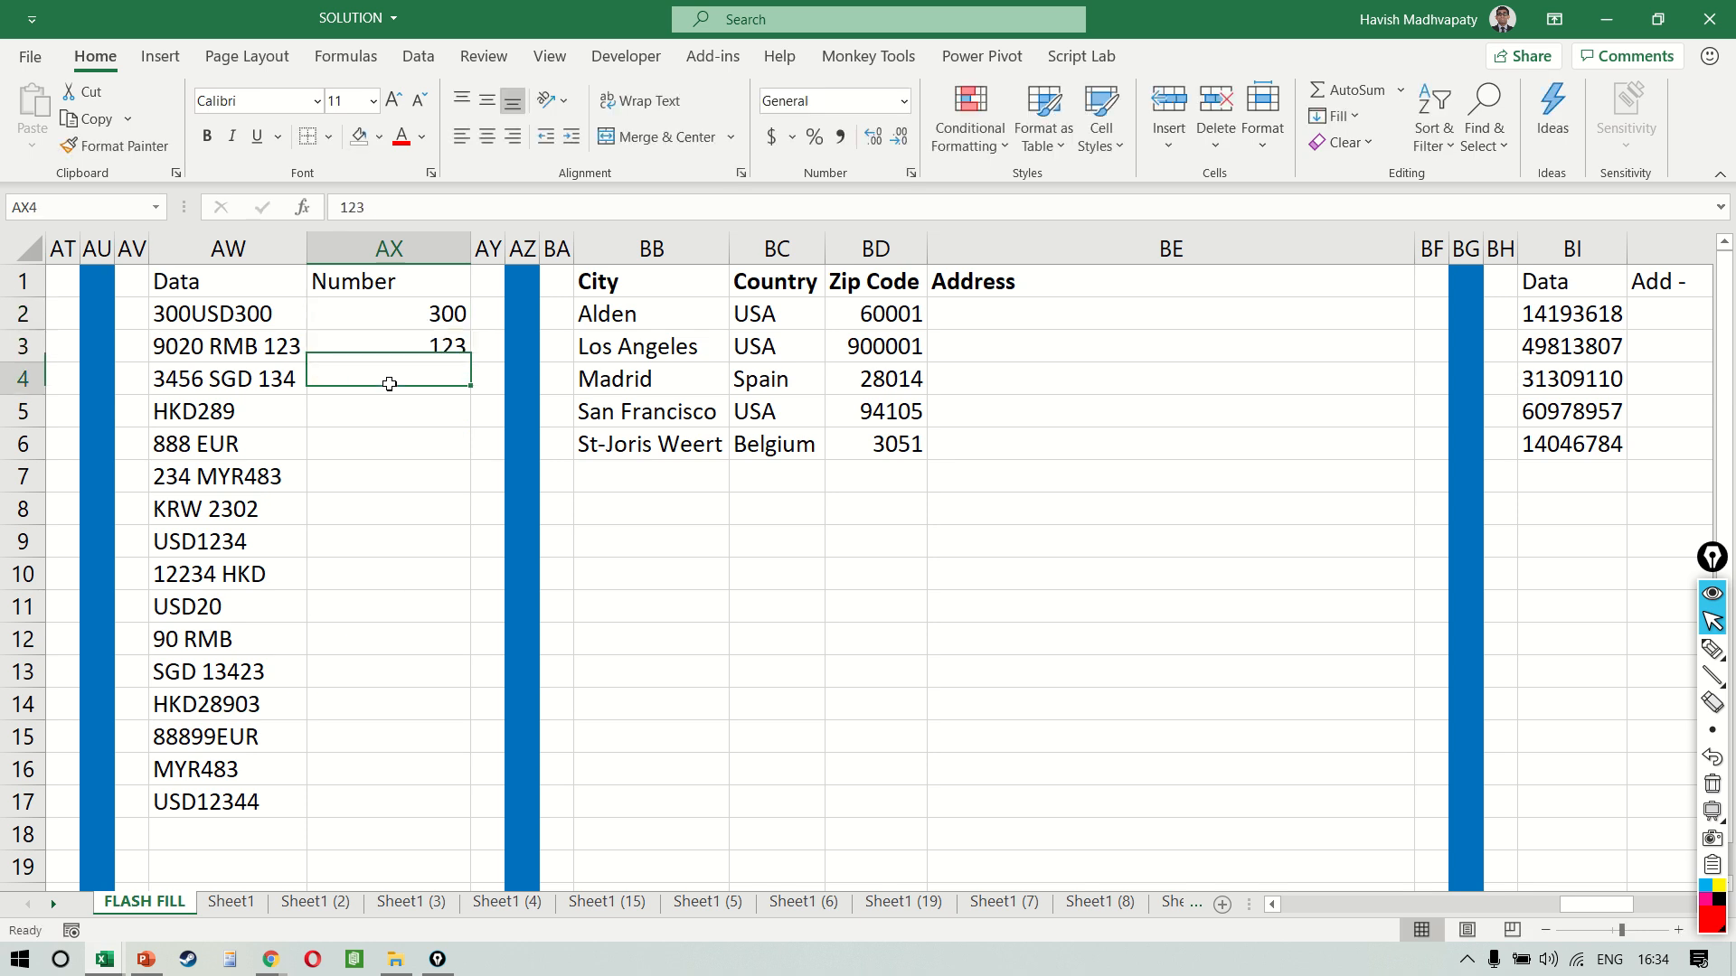
{"action": "key", "text": "ctrl+e"}
Correct AX6 to 888 and rerun Flash Fill on the Number column
{"action": "left_click", "coordinate": [386, 444]}
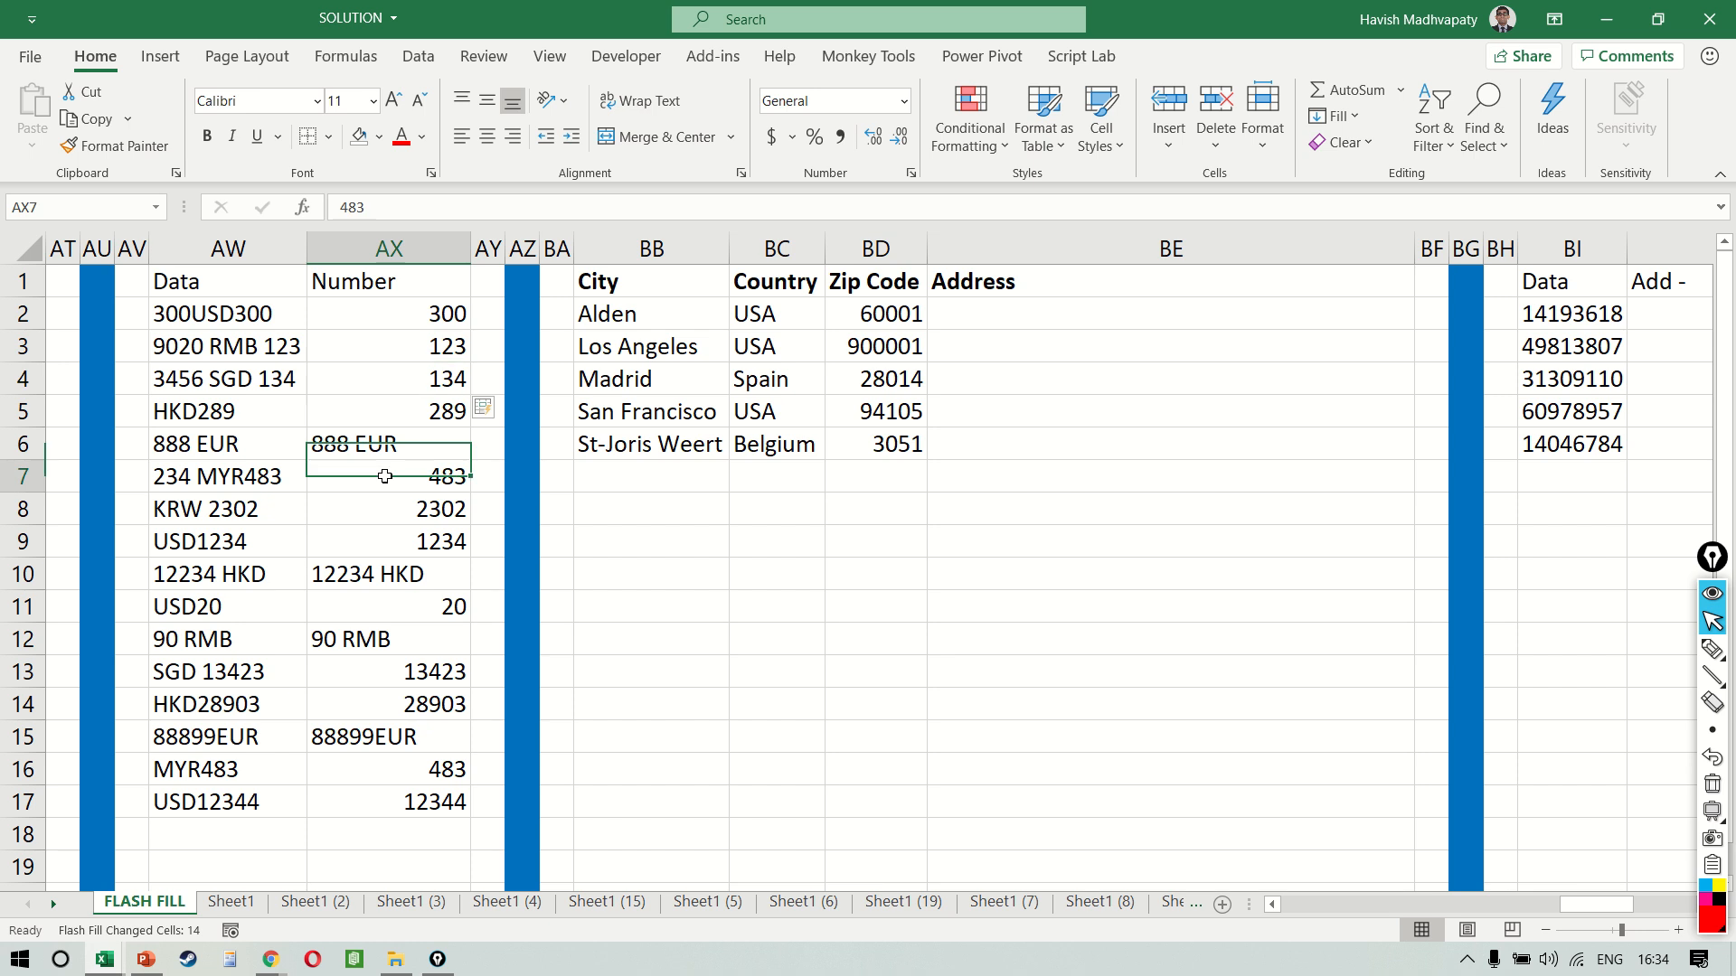
{"action": "key", "text": "BackSpace"}
{"action": "type", "text": "888"}
{"action": "key", "text": "ctrl+Return"}
{"action": "key", "text": "ctrl+e"}
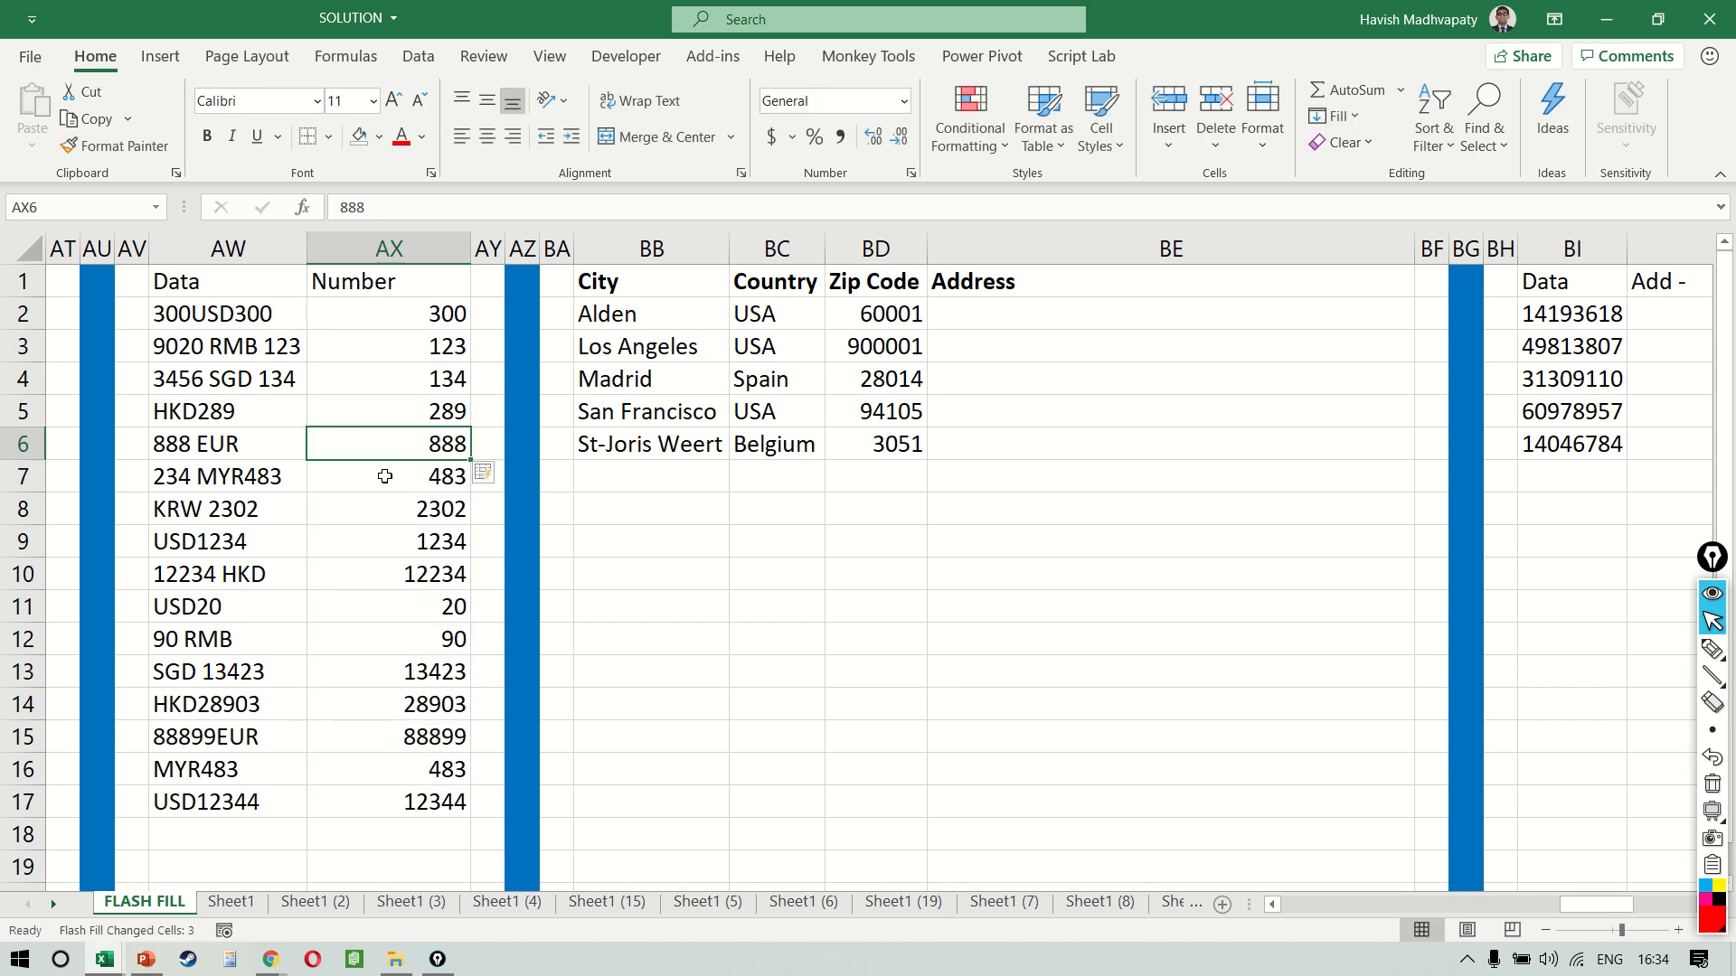
Underline the trailing numbers in AW2:AW4 and AW7 with the screen pen, clear the marks, and dismiss the Sticky Keys prompt
{"action": "key", "text": "ctrl+shift+l"}
{"action": "mouse_move", "coordinate": [234, 325]}
{"action": "left_mouse_down"}
{"action": "mouse_move", "coordinate": [276, 326]}
{"action": "mouse_move", "coordinate": [303, 352]}
{"action": "mouse_move", "coordinate": [301, 384]}
{"action": "left_mouse_up"}
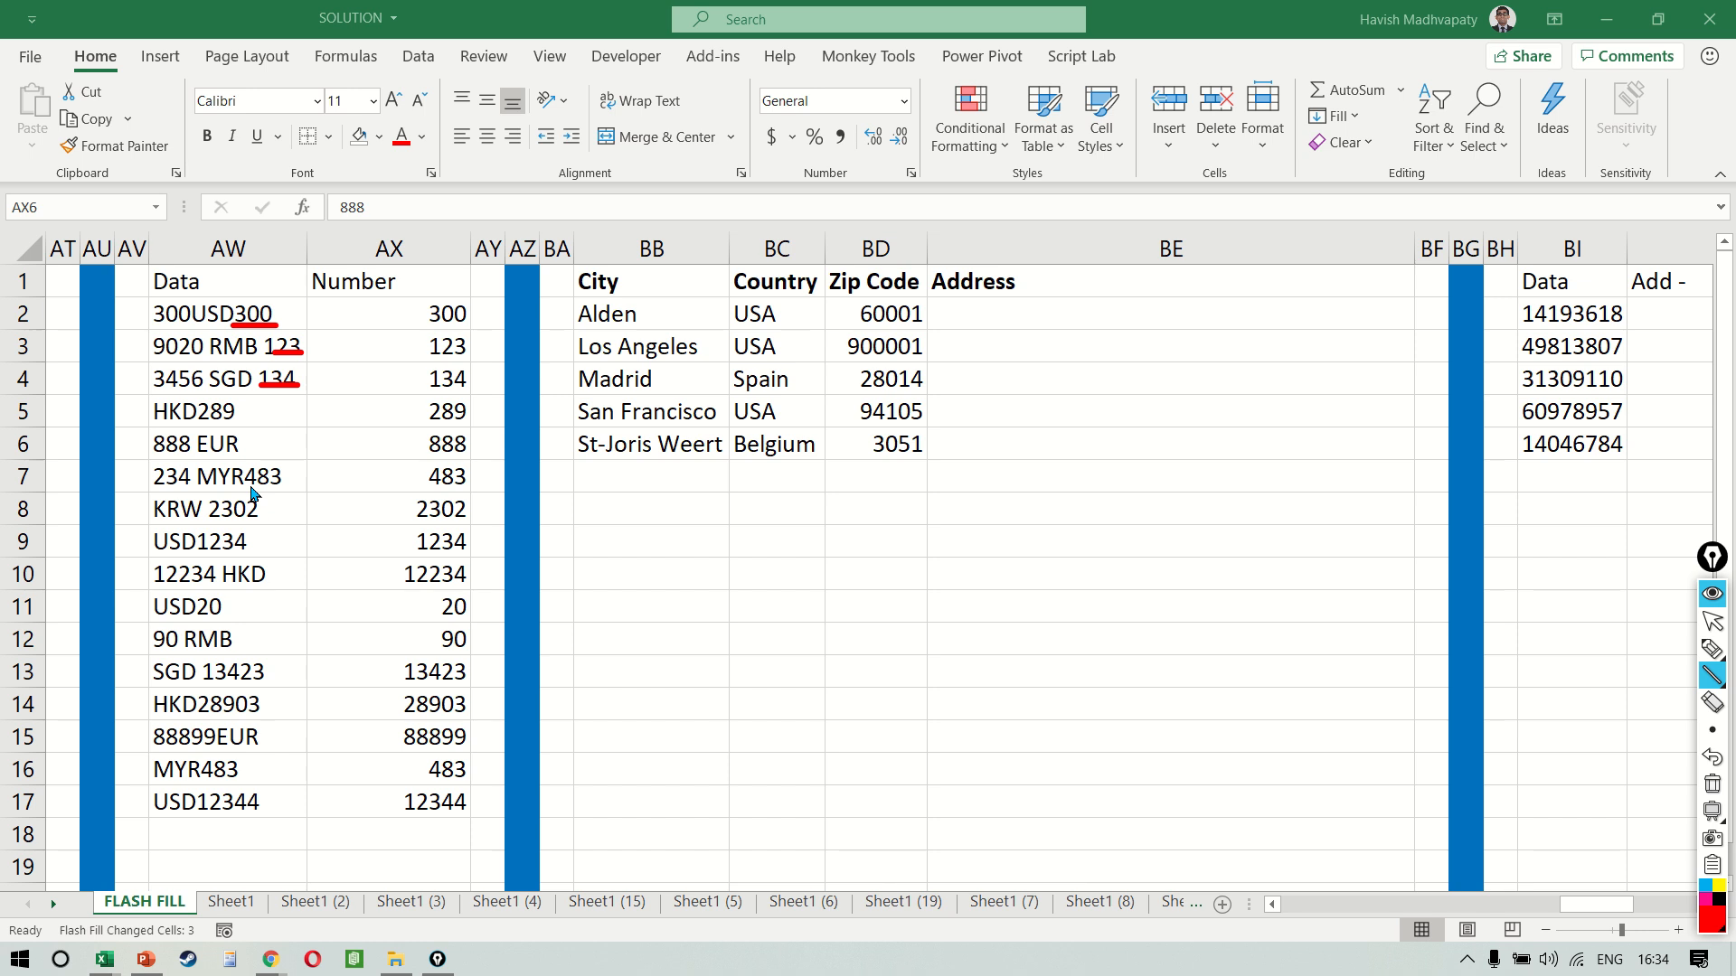
{"action": "left_click_drag", "start_coordinate": [251, 486], "coordinate": [294, 488]}
{"action": "key", "text": "shift"}
{"action": "key", "text": "shift"}
{"action": "key", "text": "shift"}
{"action": "key", "text": "shift"}
{"action": "key", "text": "shift"}
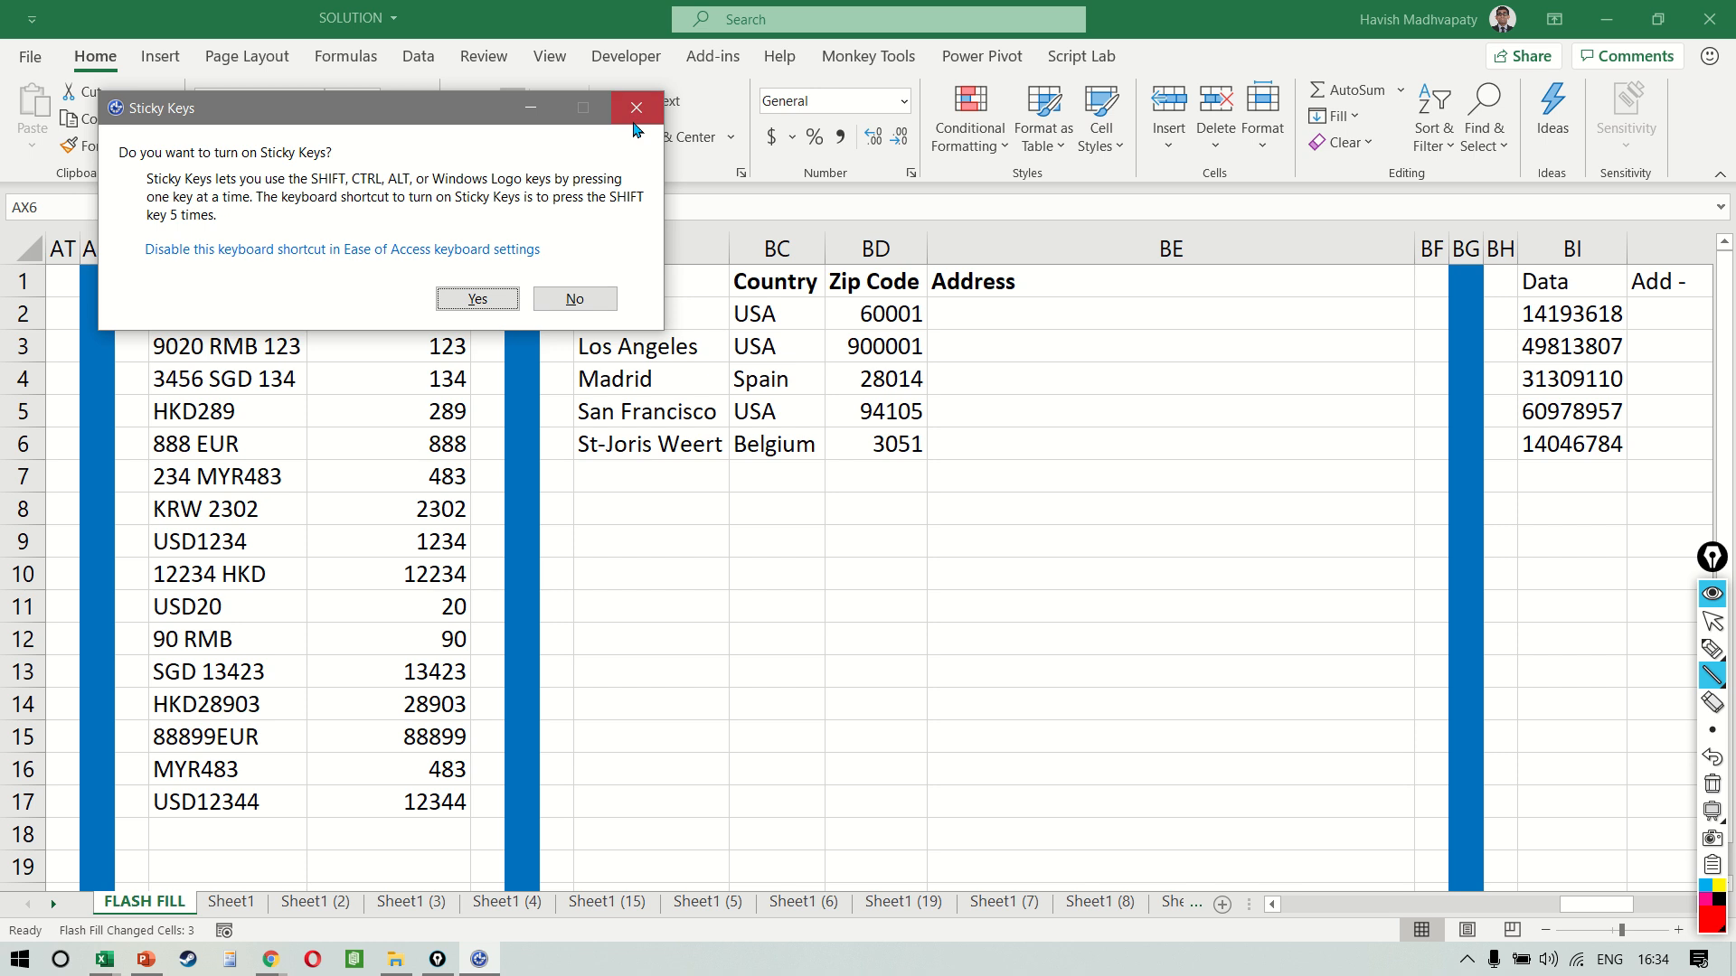
{"action": "left_click", "coordinate": [636, 108]}
{"action": "key", "text": "ctrl+shift+2"}
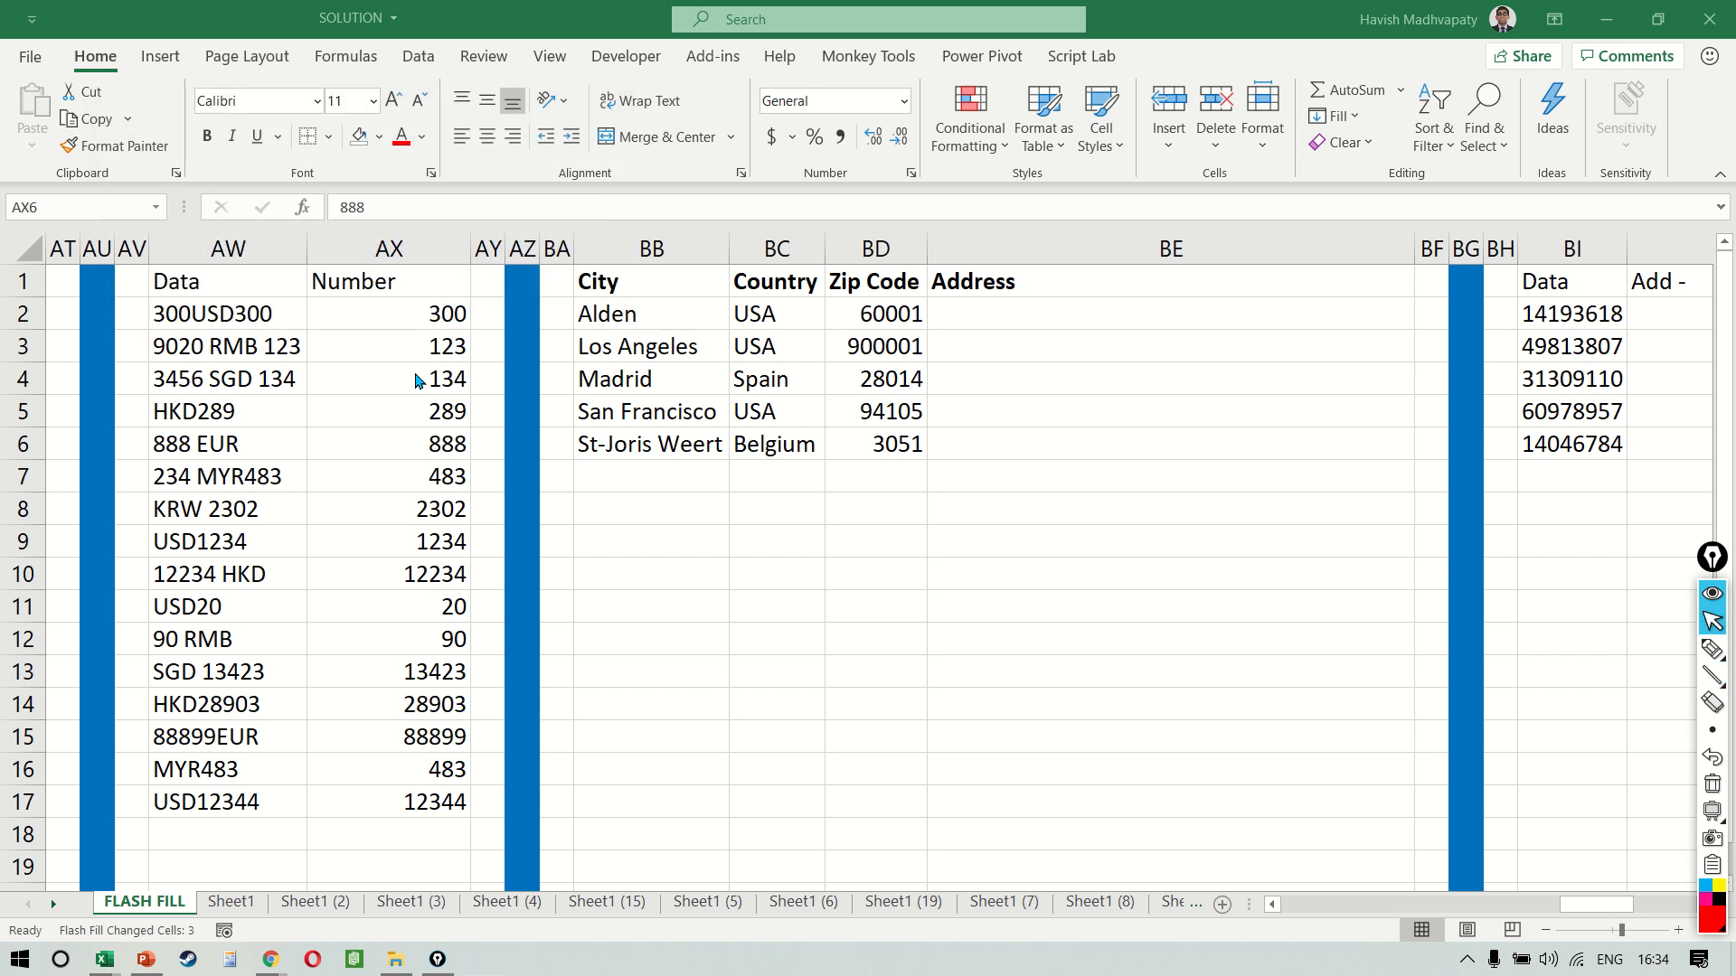
Clear the numbers in AX3:AX17, keeping only the first example in AX2
{"action": "key", "text": "alt+Tab"}
{"action": "key", "text": "Up"}
{"action": "key", "text": "Up"}
{"action": "key", "text": "Up"}
{"action": "key", "text": "ctrl+shift+Down"}
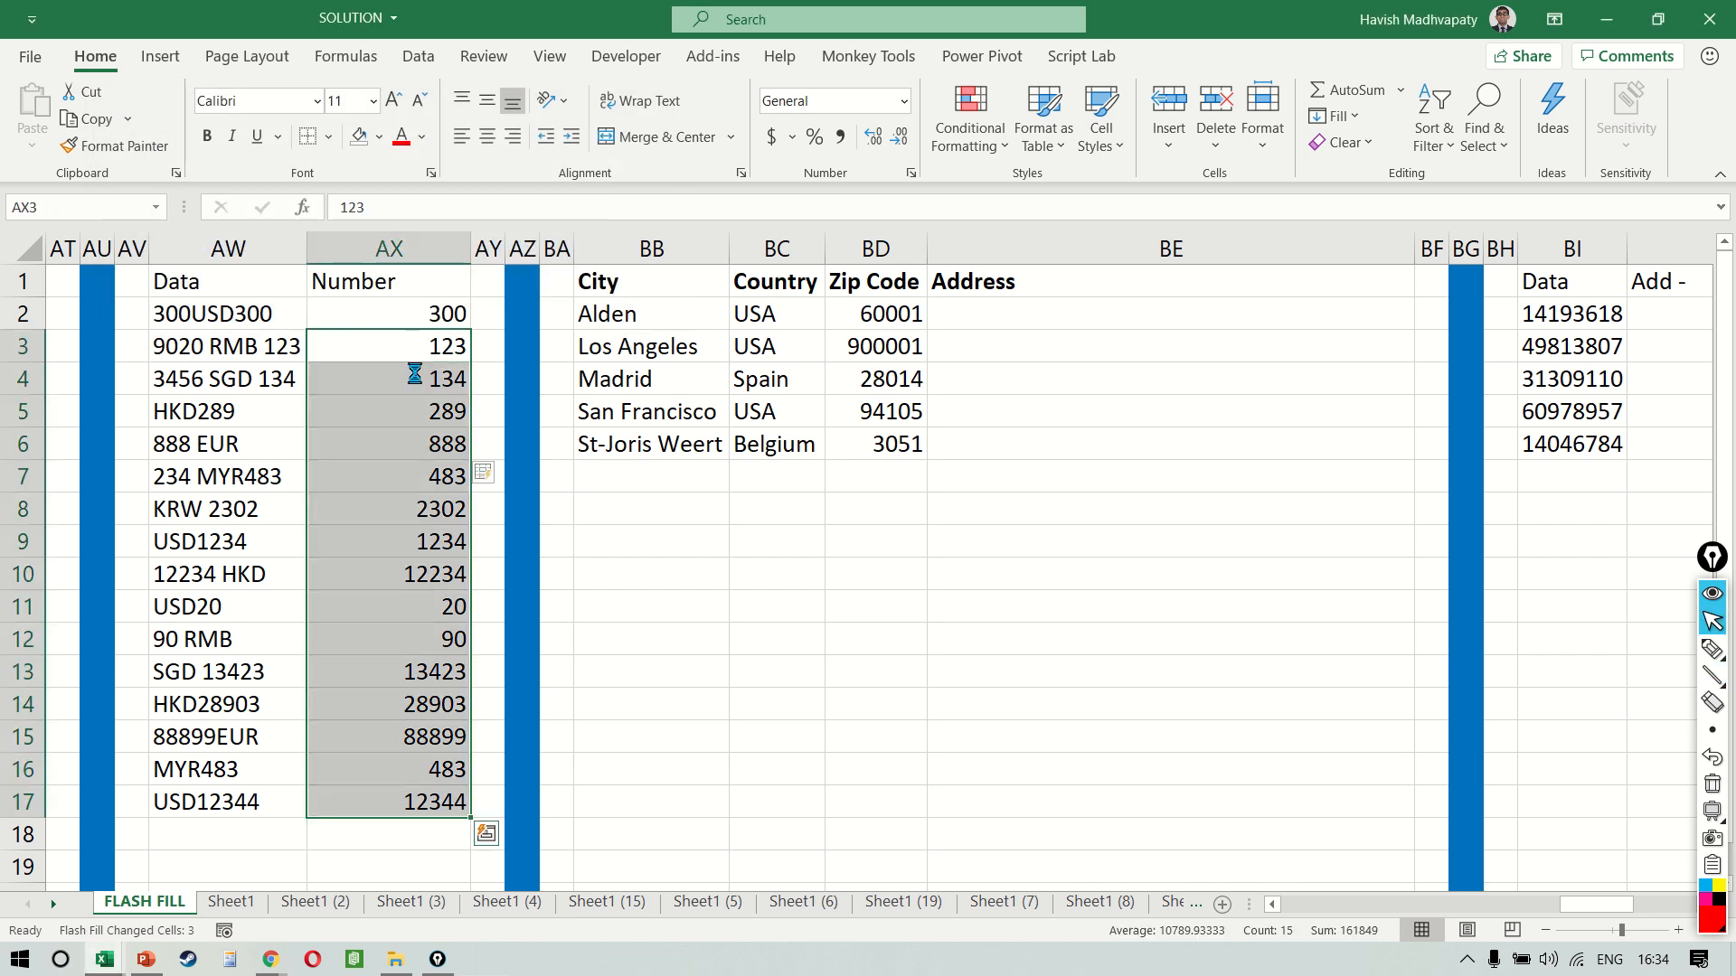
{"action": "key", "text": "Delete"}
{"action": "key", "text": "Up"}
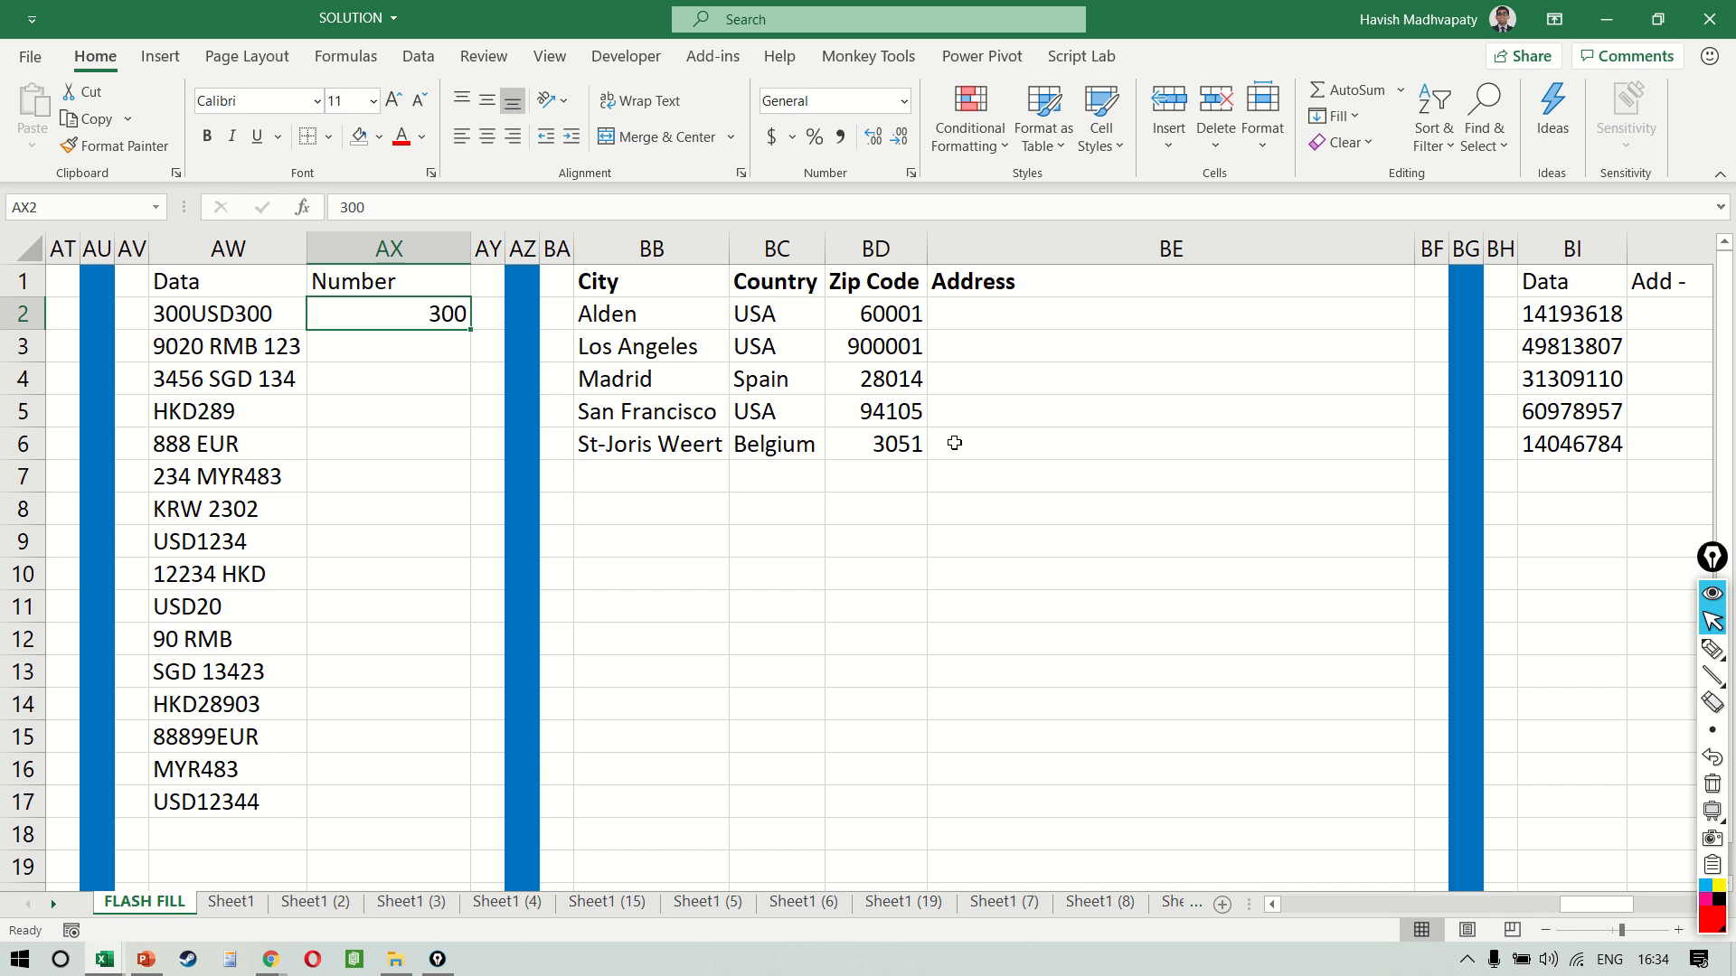
Enter Alden-USA-60001 in BE2 and Flash Fill the Address column from BE3 to combine city, country and zip code
{"action": "scroll", "coordinate": [955, 443], "scroll_direction": "right", "scroll_amount": 3}
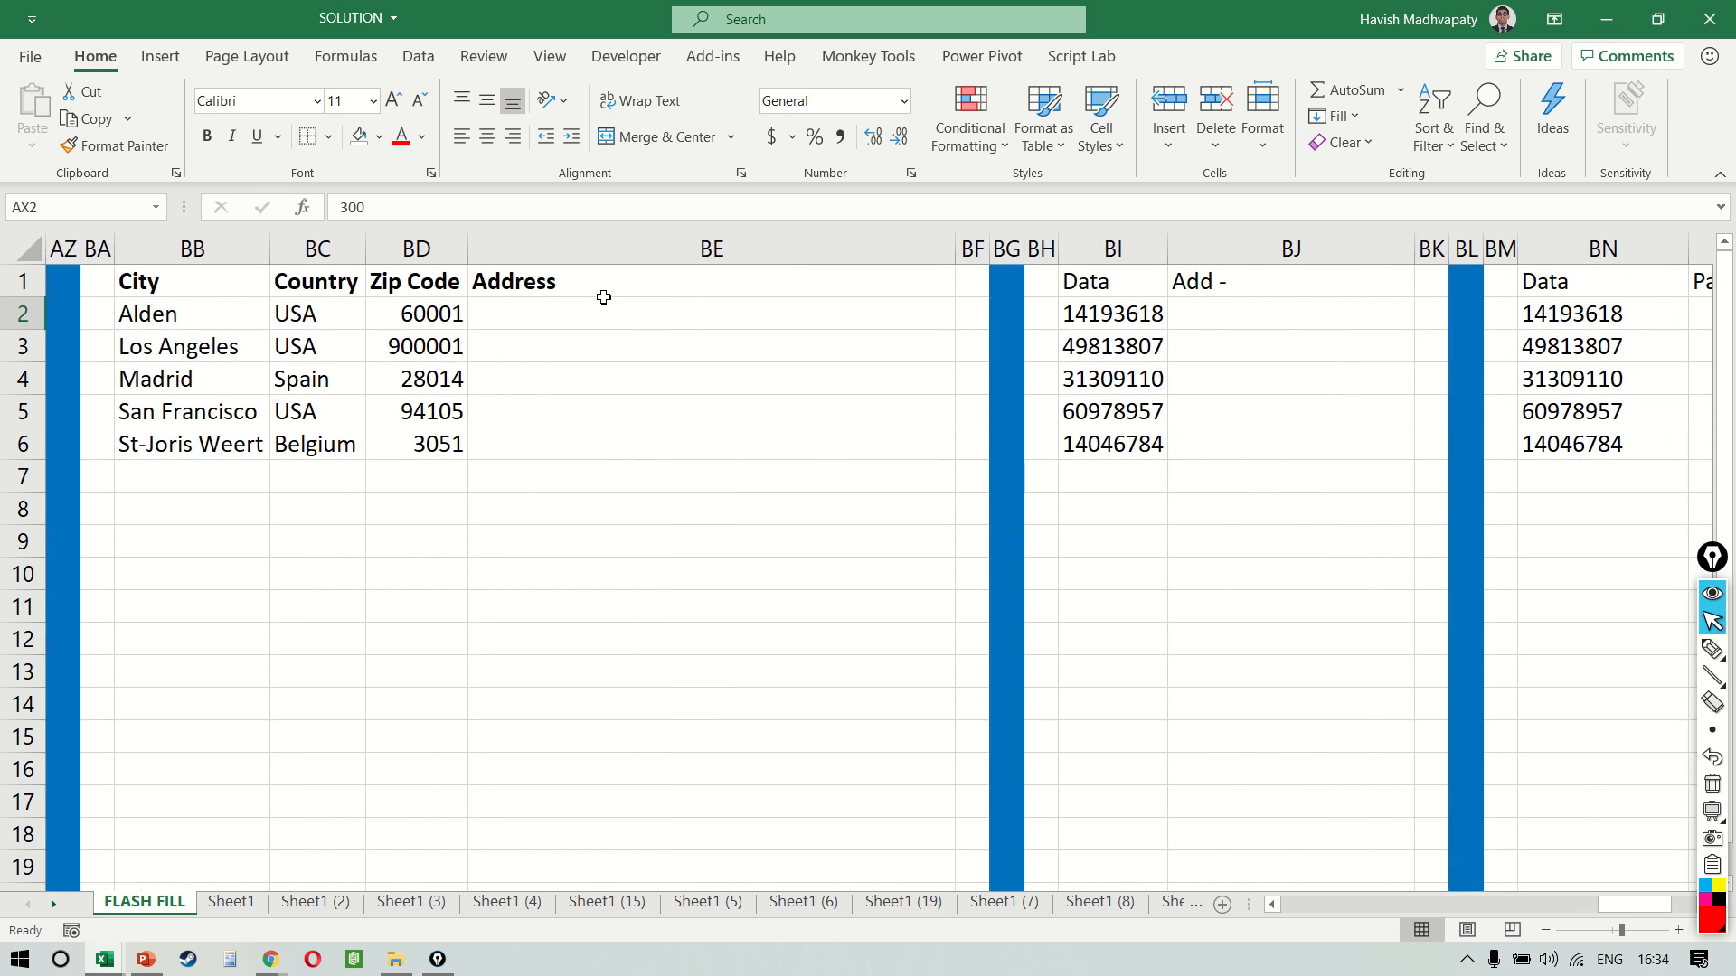
{"action": "left_click", "coordinate": [604, 297]}
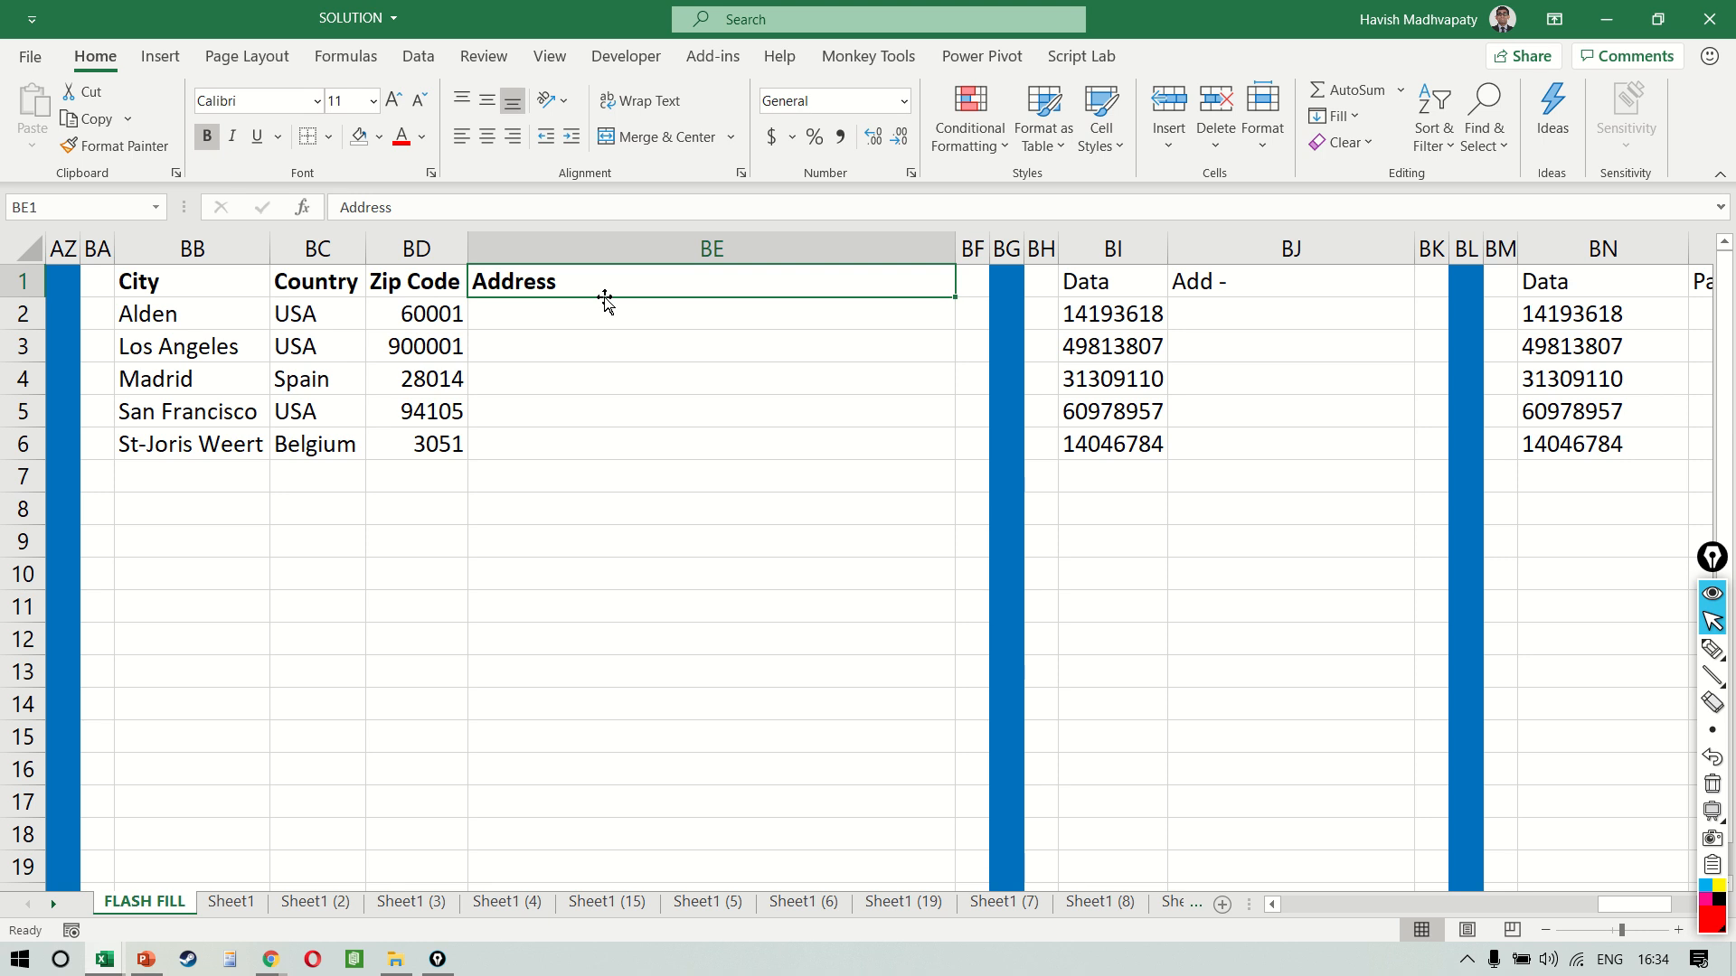
{"action": "key", "text": "Down"}
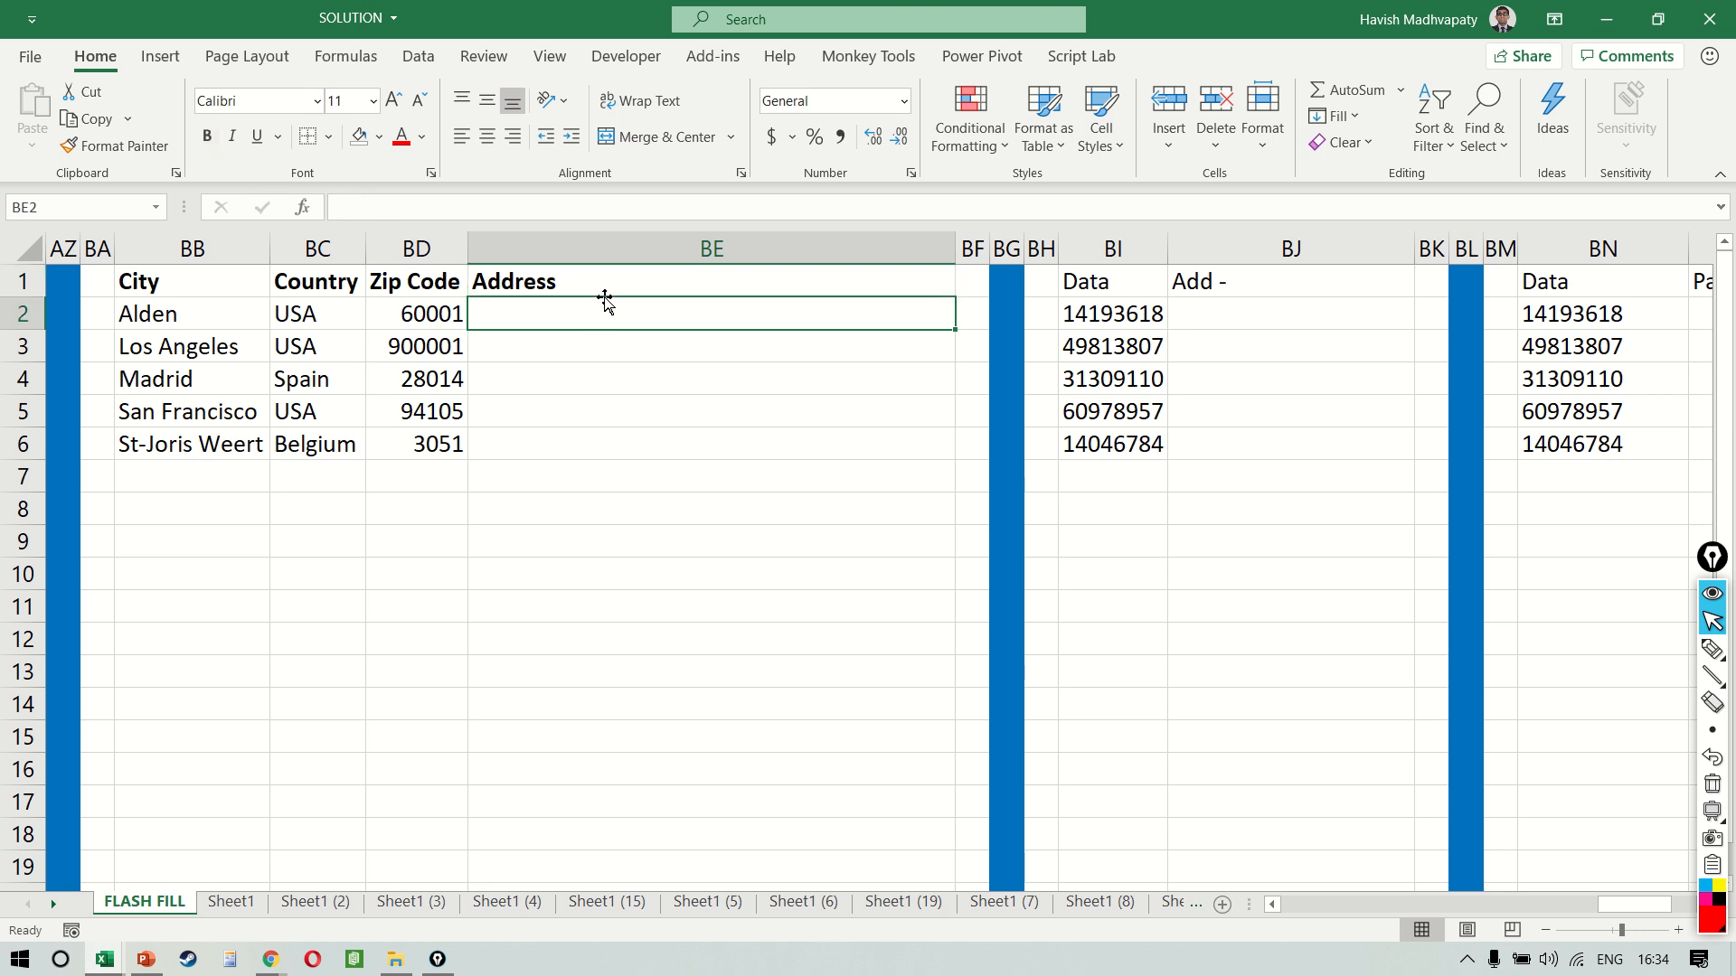
{"action": "type", "text": "A"}
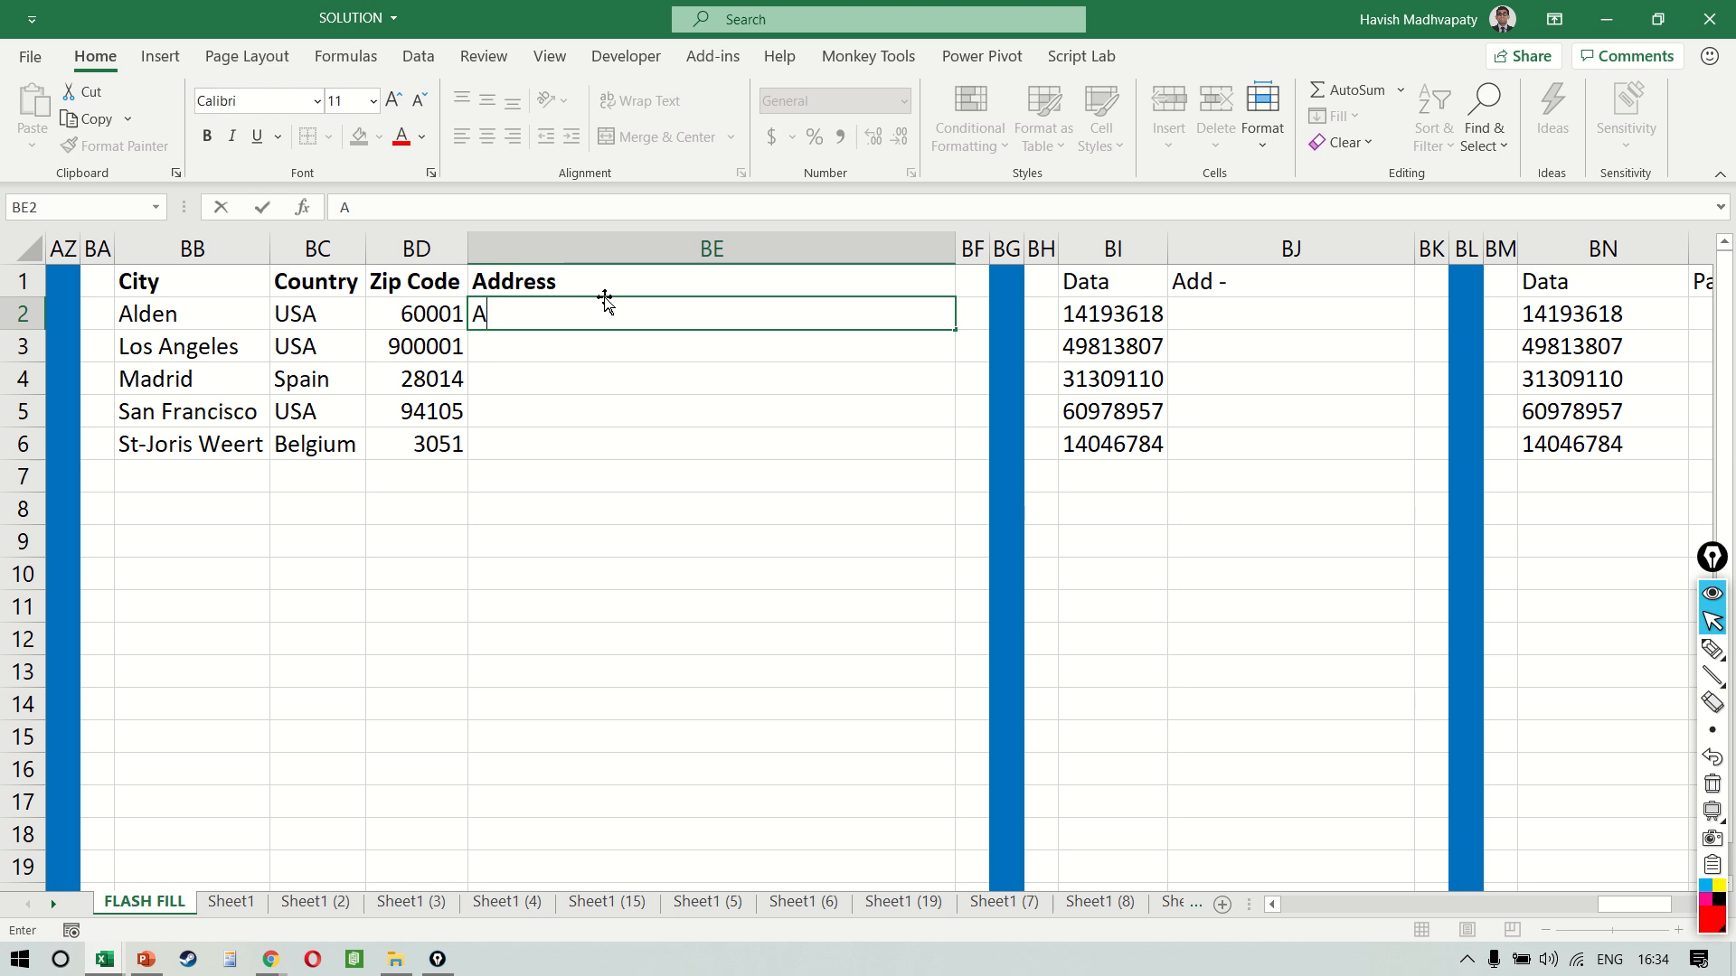
{"action": "type", "text": "lden-US"}
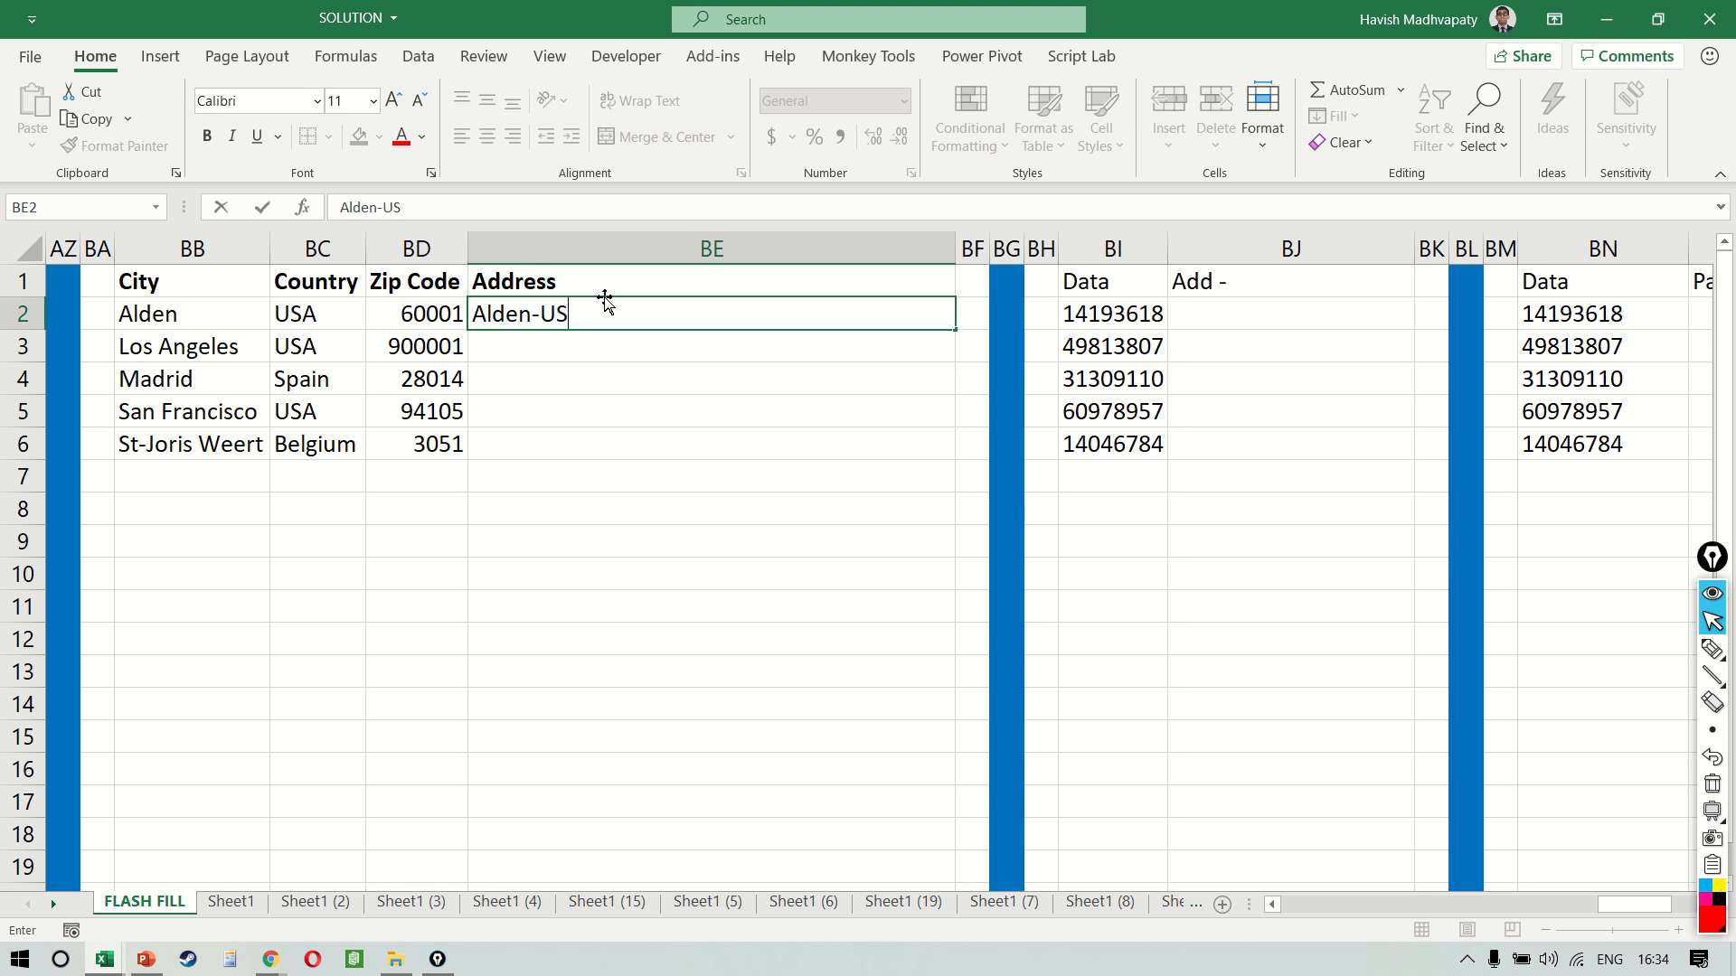
{"action": "type", "text": "A-60001"}
{"action": "key", "text": "Return"}
{"action": "key", "text": "ctrl+e"}
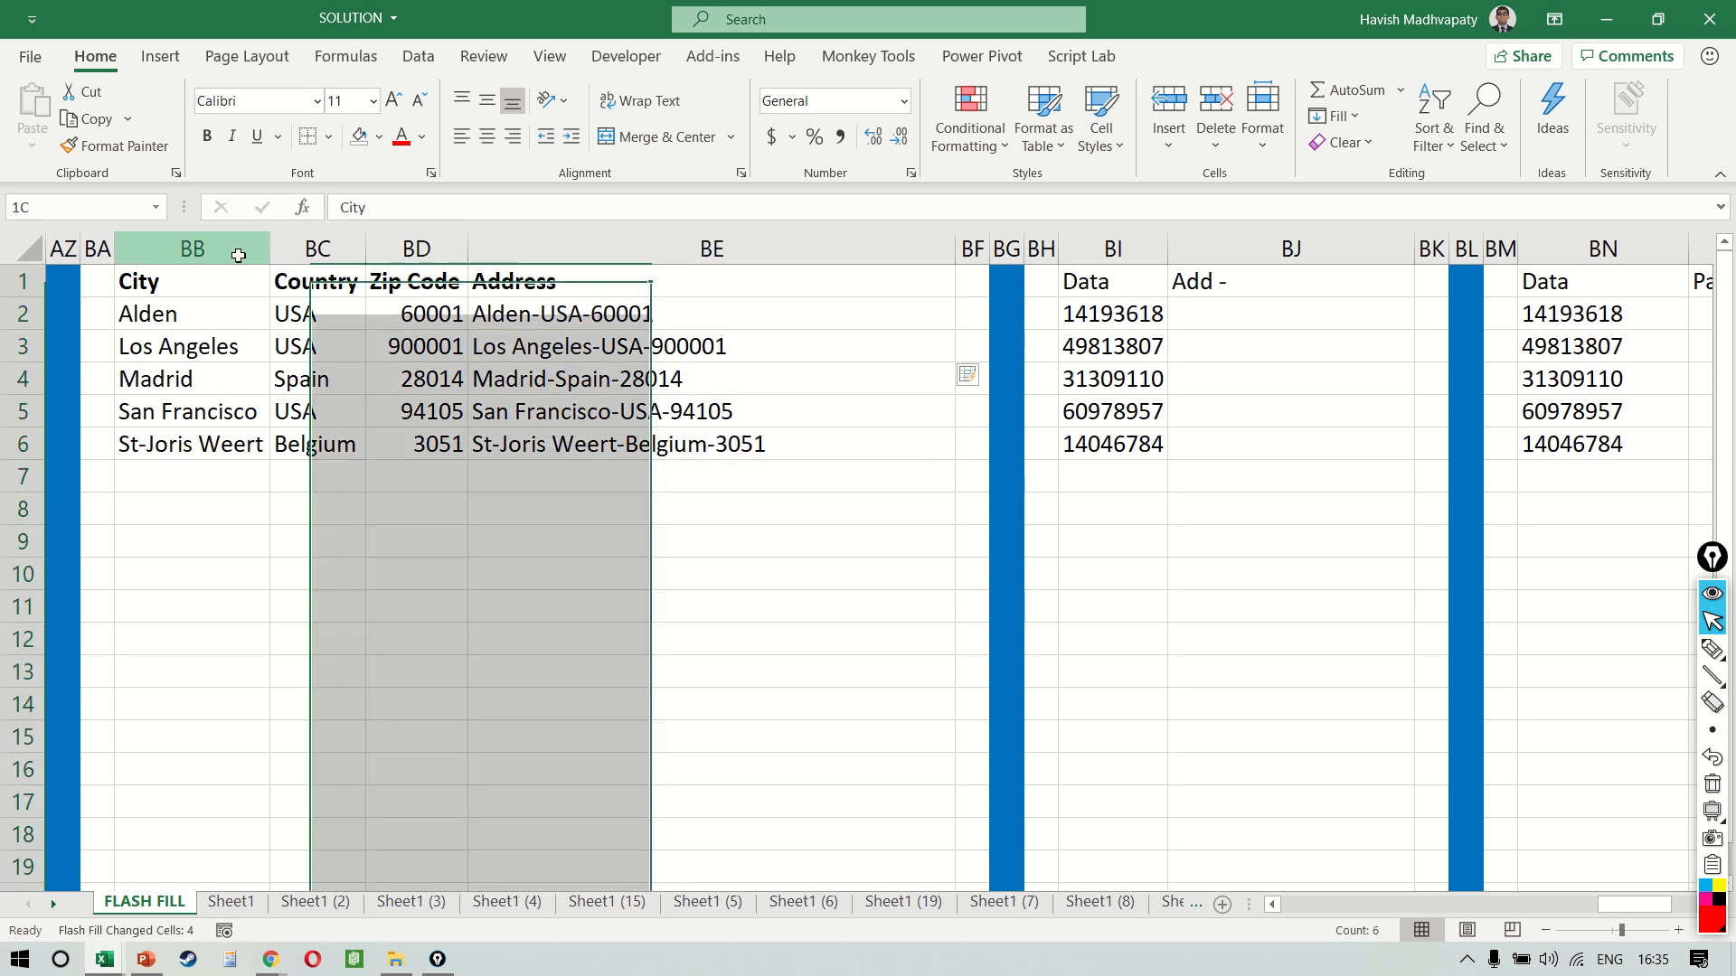
{"action": "left_click_drag", "start_coordinate": [241, 249], "coordinate": [466, 249]}
{"action": "left_click", "coordinate": [673, 388]}
Enter 14-19-3618 in BJ2 and Flash Fill the Add - column from BJ3
{"action": "scroll", "coordinate": [674, 387], "scroll_direction": "right", "scroll_amount": 5}
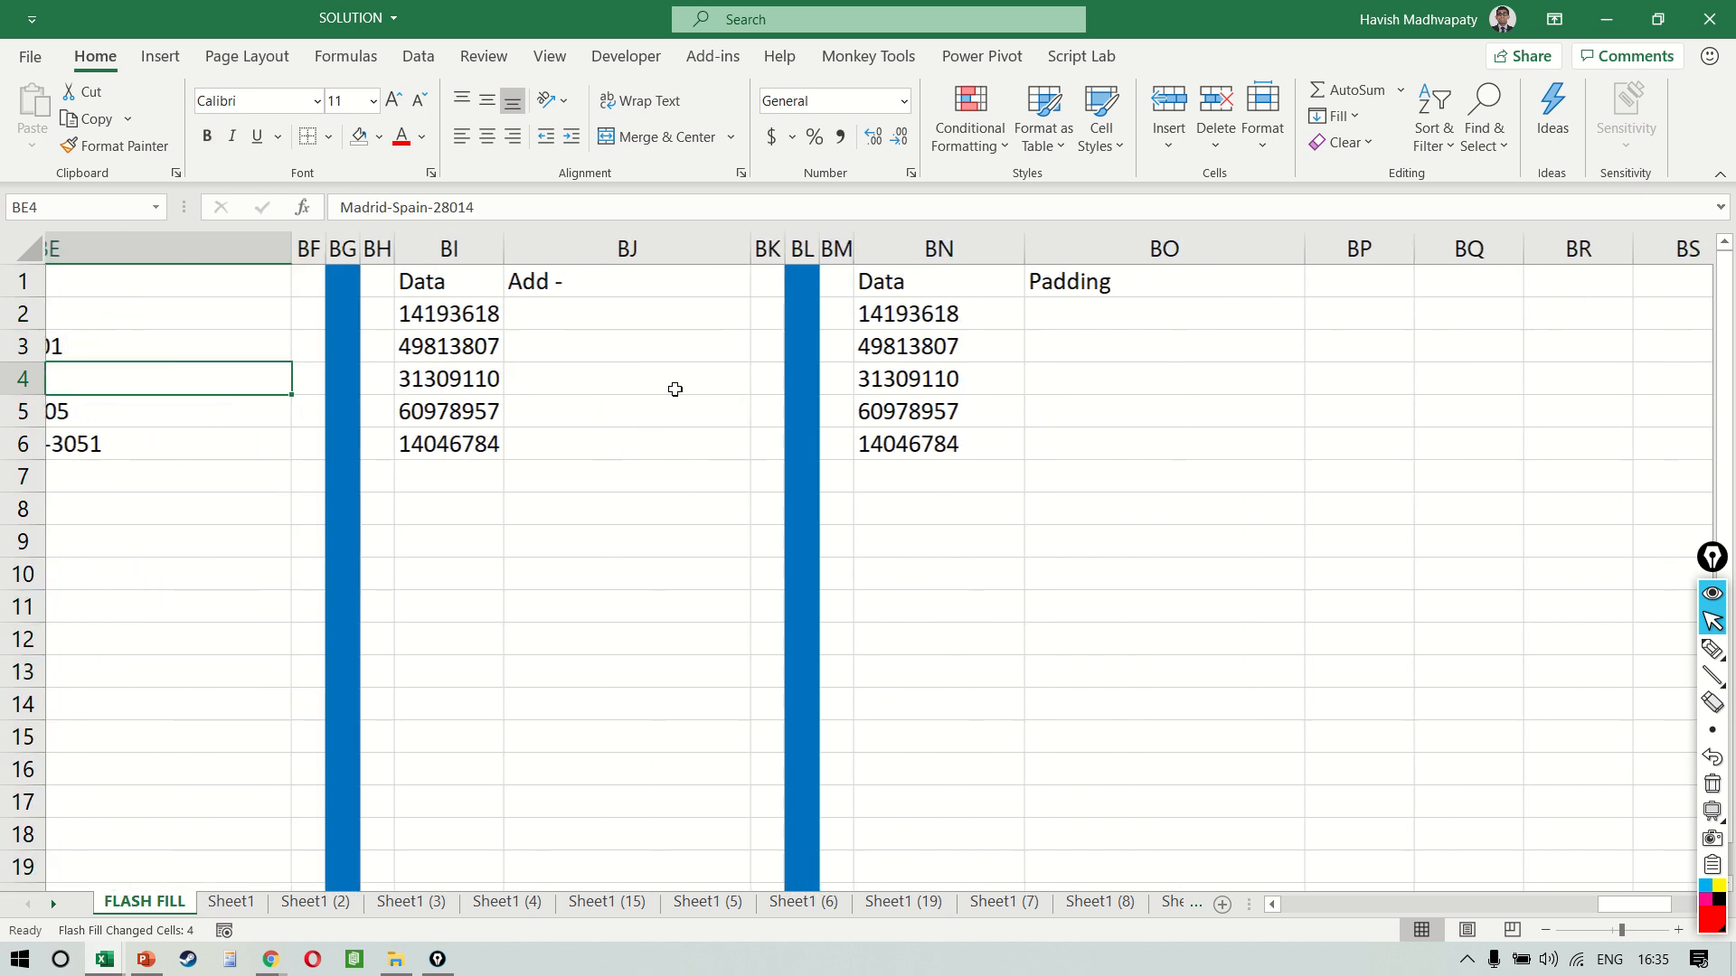
{"action": "left_click", "coordinate": [416, 314]}
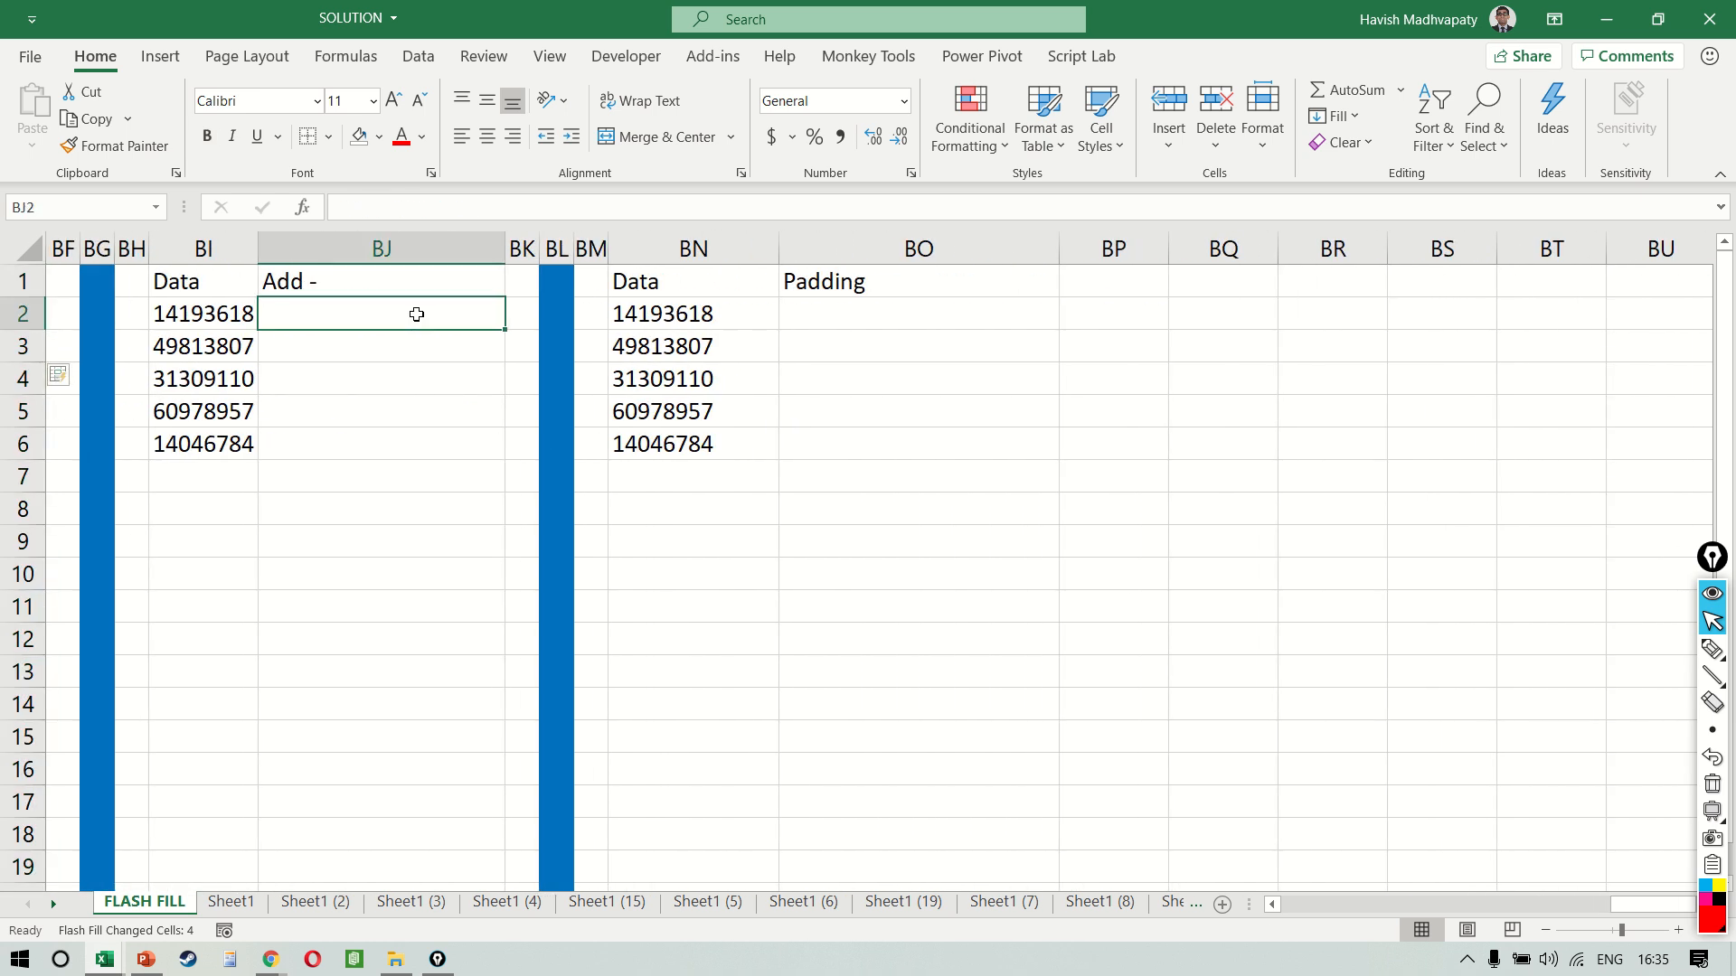
{"action": "type", "text": "14"}
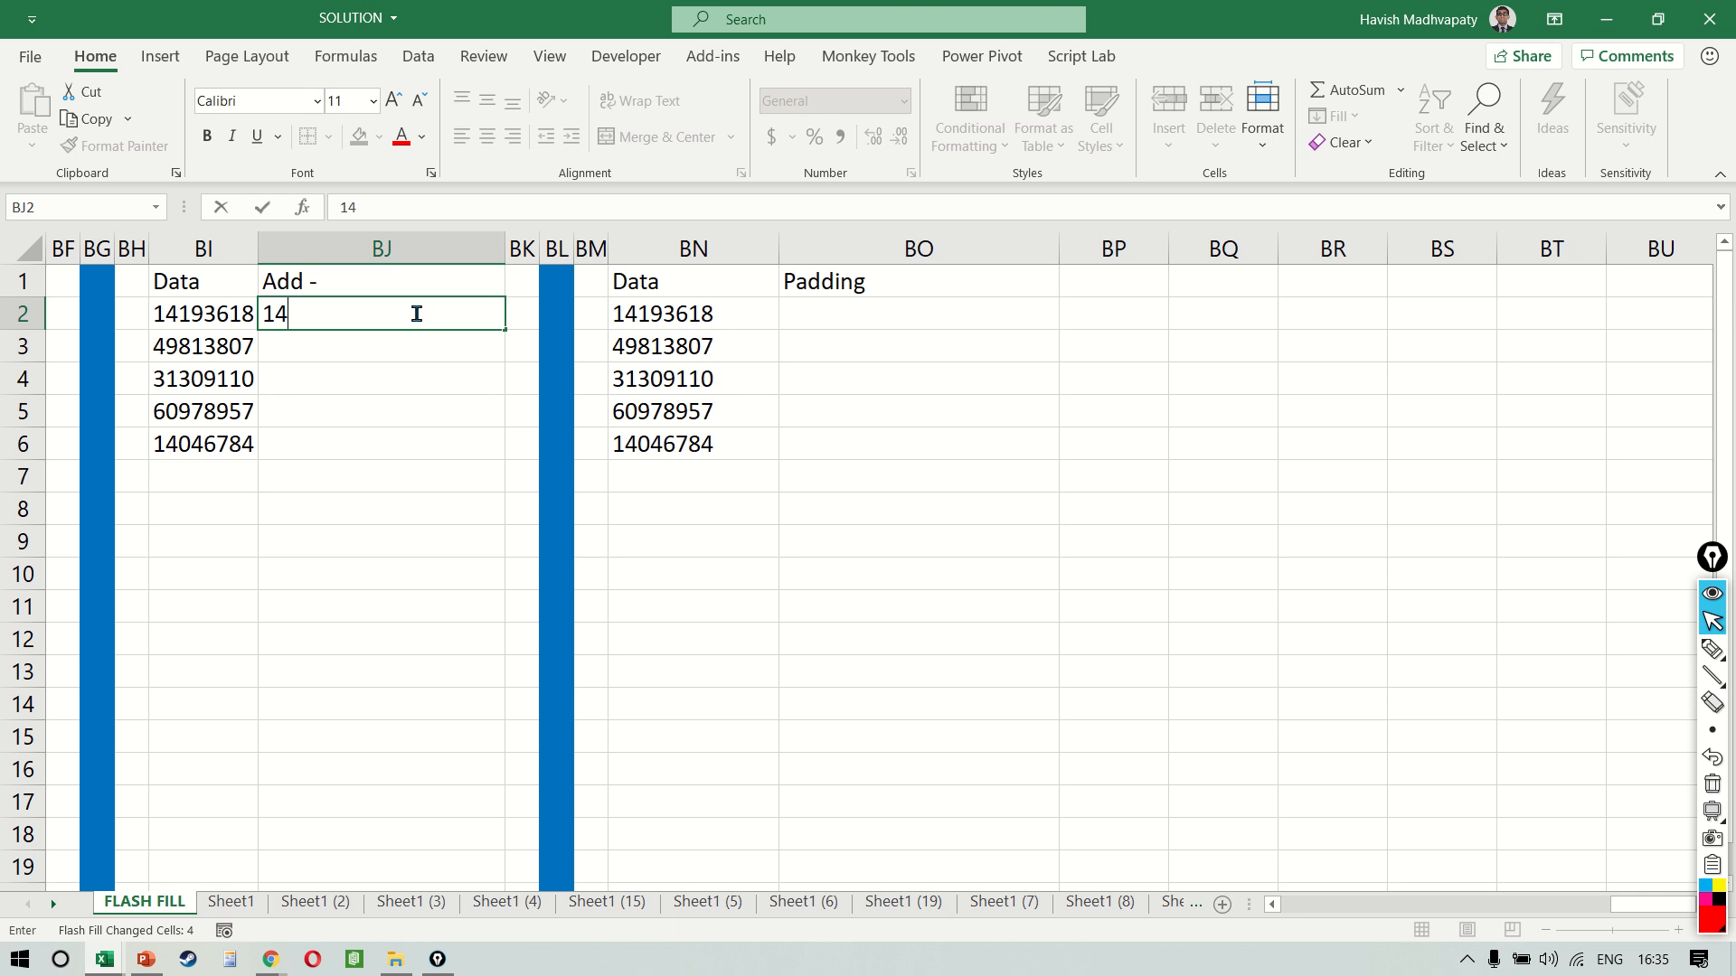
{"action": "type", "text": "-19-3618"}
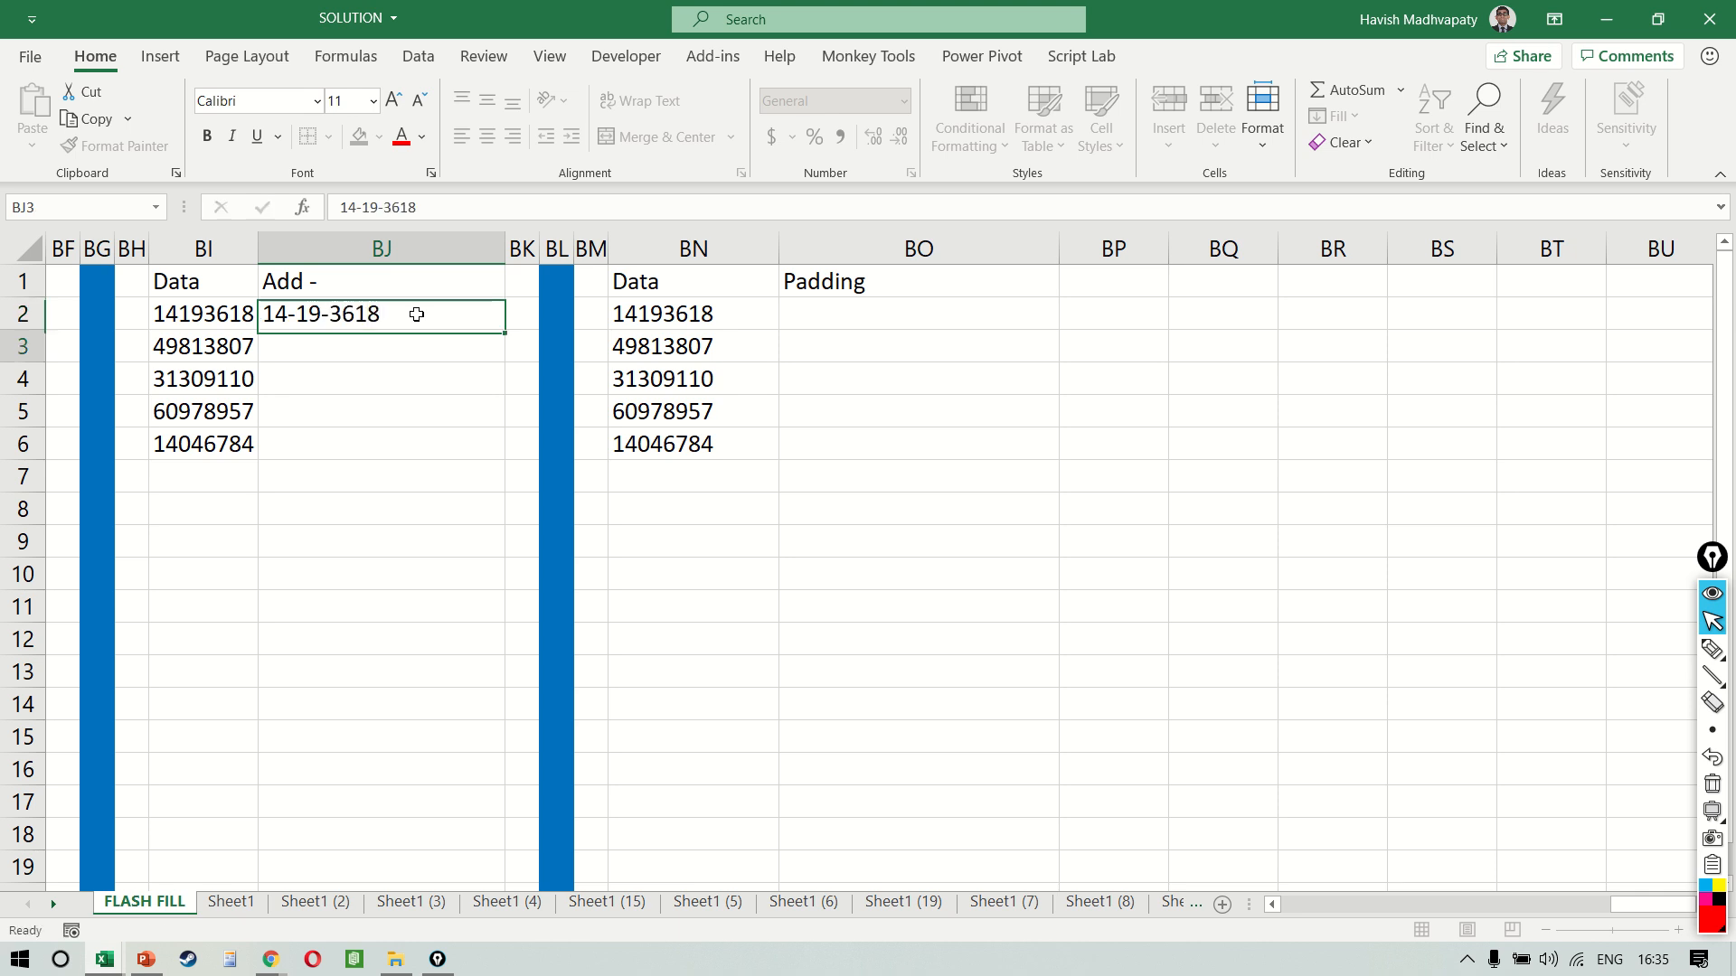
{"action": "key", "text": "Return"}
{"action": "key", "text": "ctrl+e"}
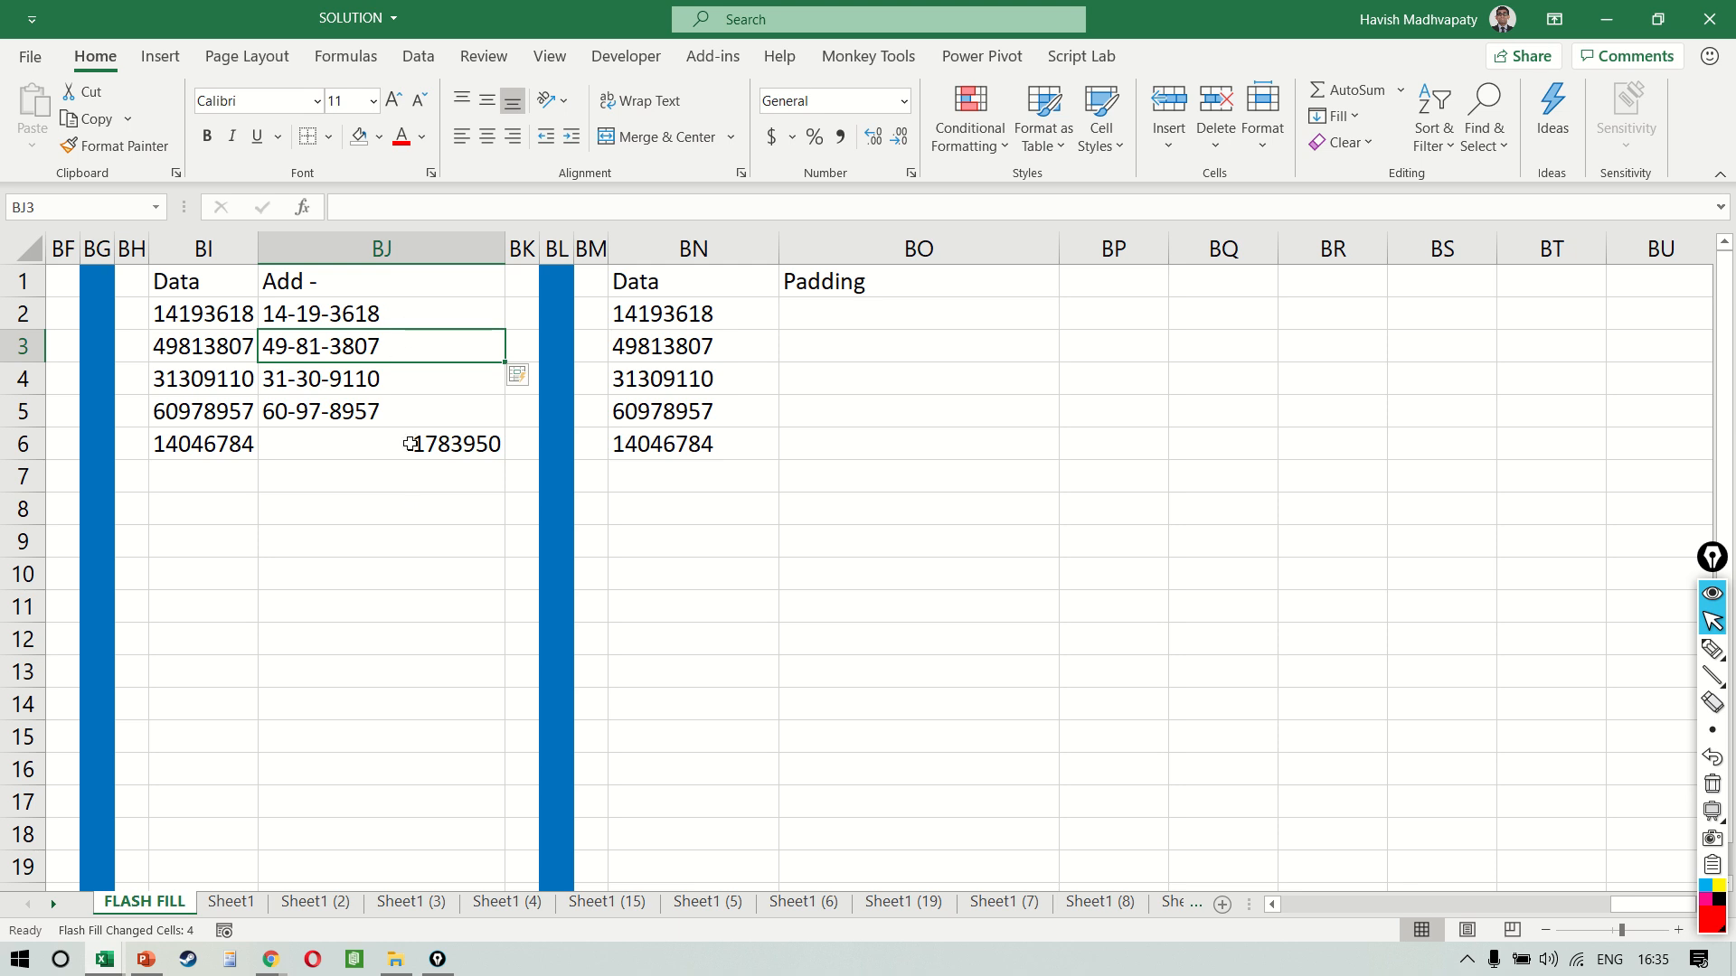
Check the flash-filled values in BJ3:BJ6 and undo the Flash Fill
{"action": "key", "text": "Down"}
{"action": "key", "text": "Down"}
{"action": "key", "text": "Down"}
{"action": "key", "text": "Up"}
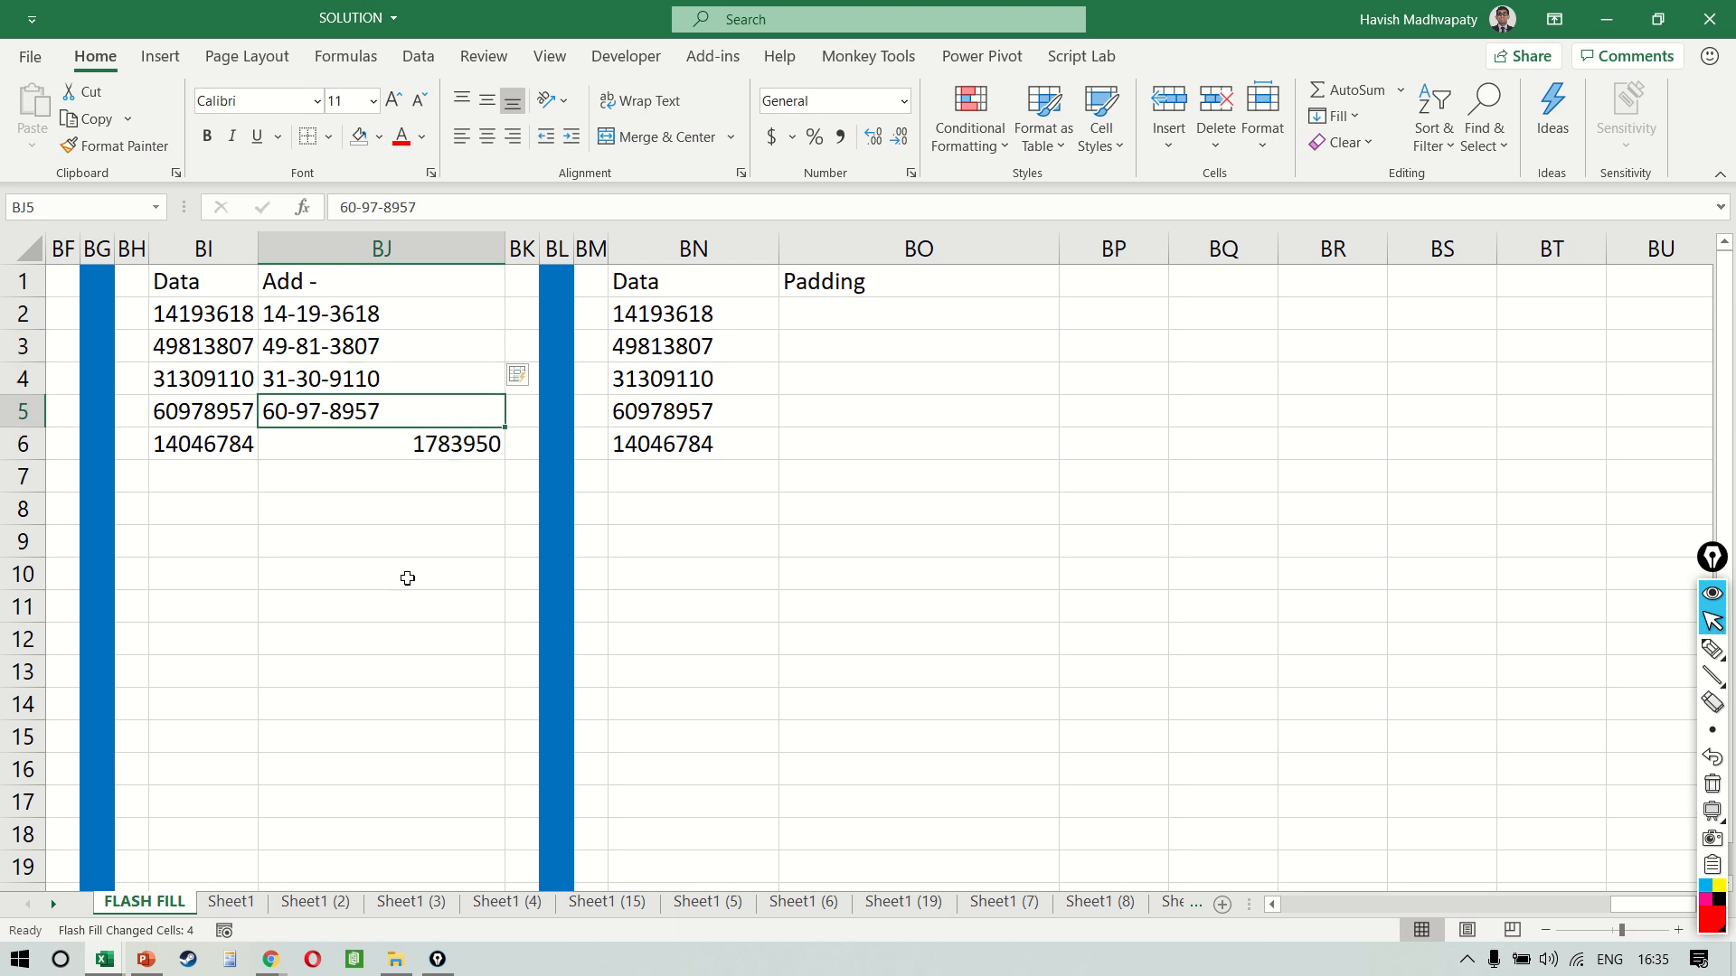
{"action": "key", "text": "Up"}
{"action": "key", "text": "Up"}
Enter 14-04-6784 in BJ6 as a second example for the Add - column
{"action": "key", "text": "Down"}
{"action": "key", "text": "Down"}
{"action": "key", "text": "Down"}
{"action": "key", "text": "Up"}
{"action": "key", "text": "ctrl+z"}
{"action": "key", "text": "Down"}
{"action": "key", "text": "Down"}
{"action": "key", "text": "Down"}
{"action": "type", "text": "14"}
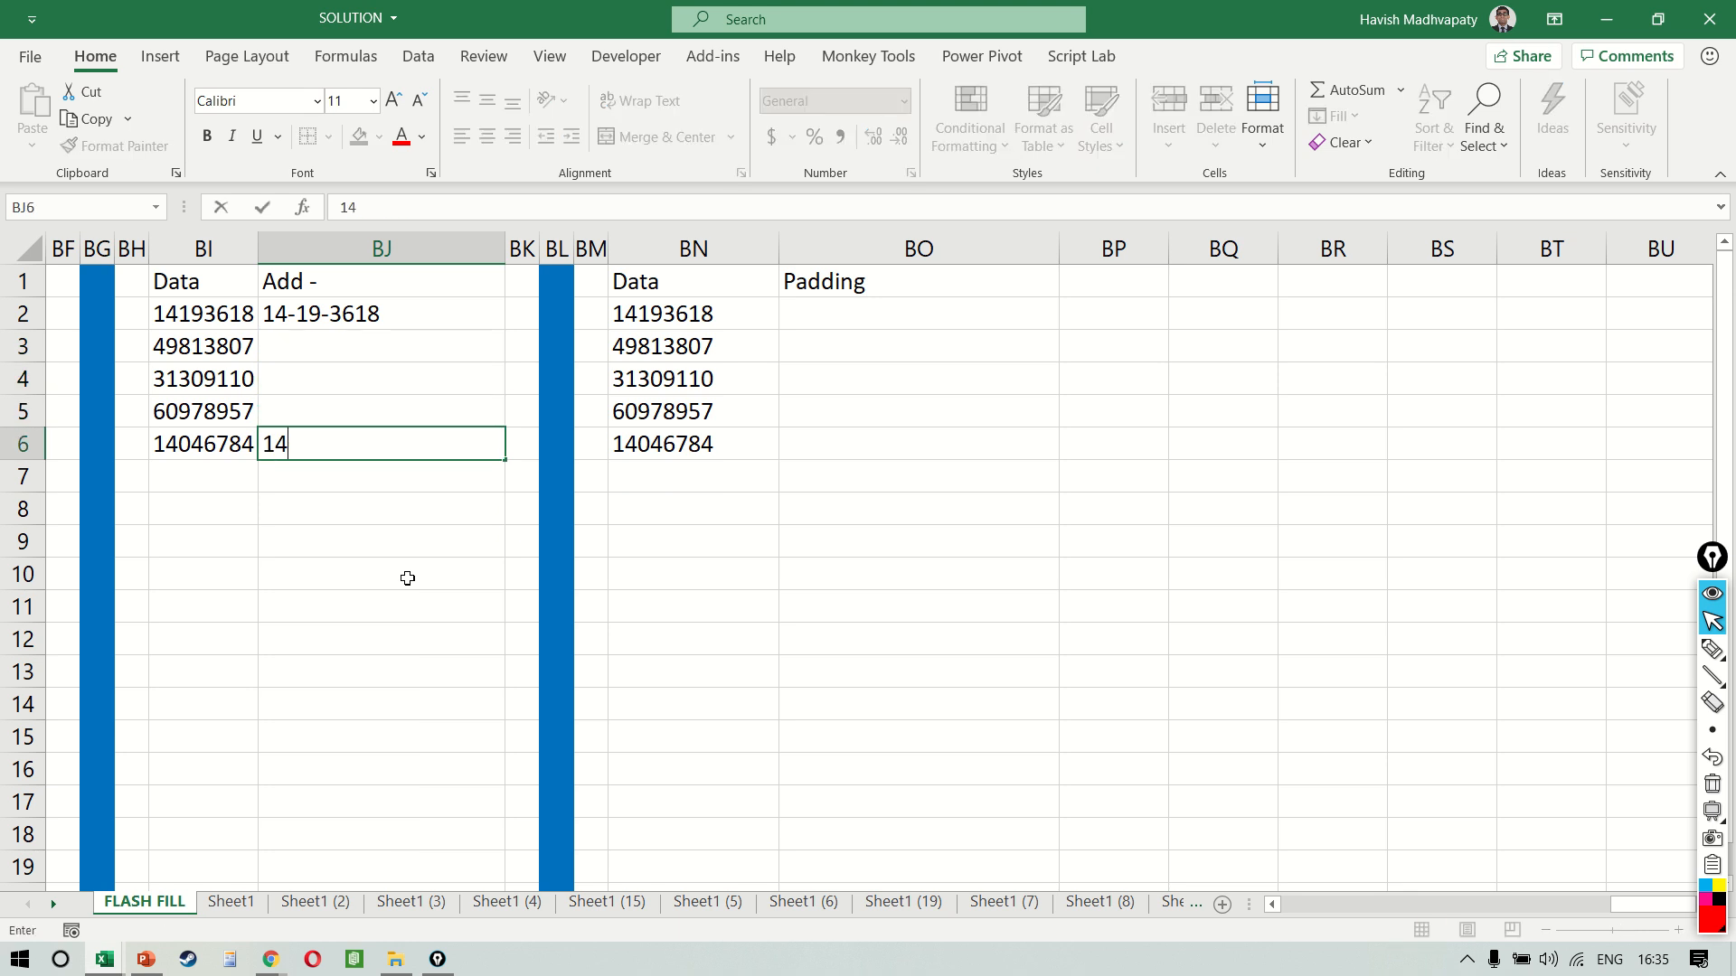
{"action": "type", "text": "-04-6784"}
{"action": "key", "text": "Return"}
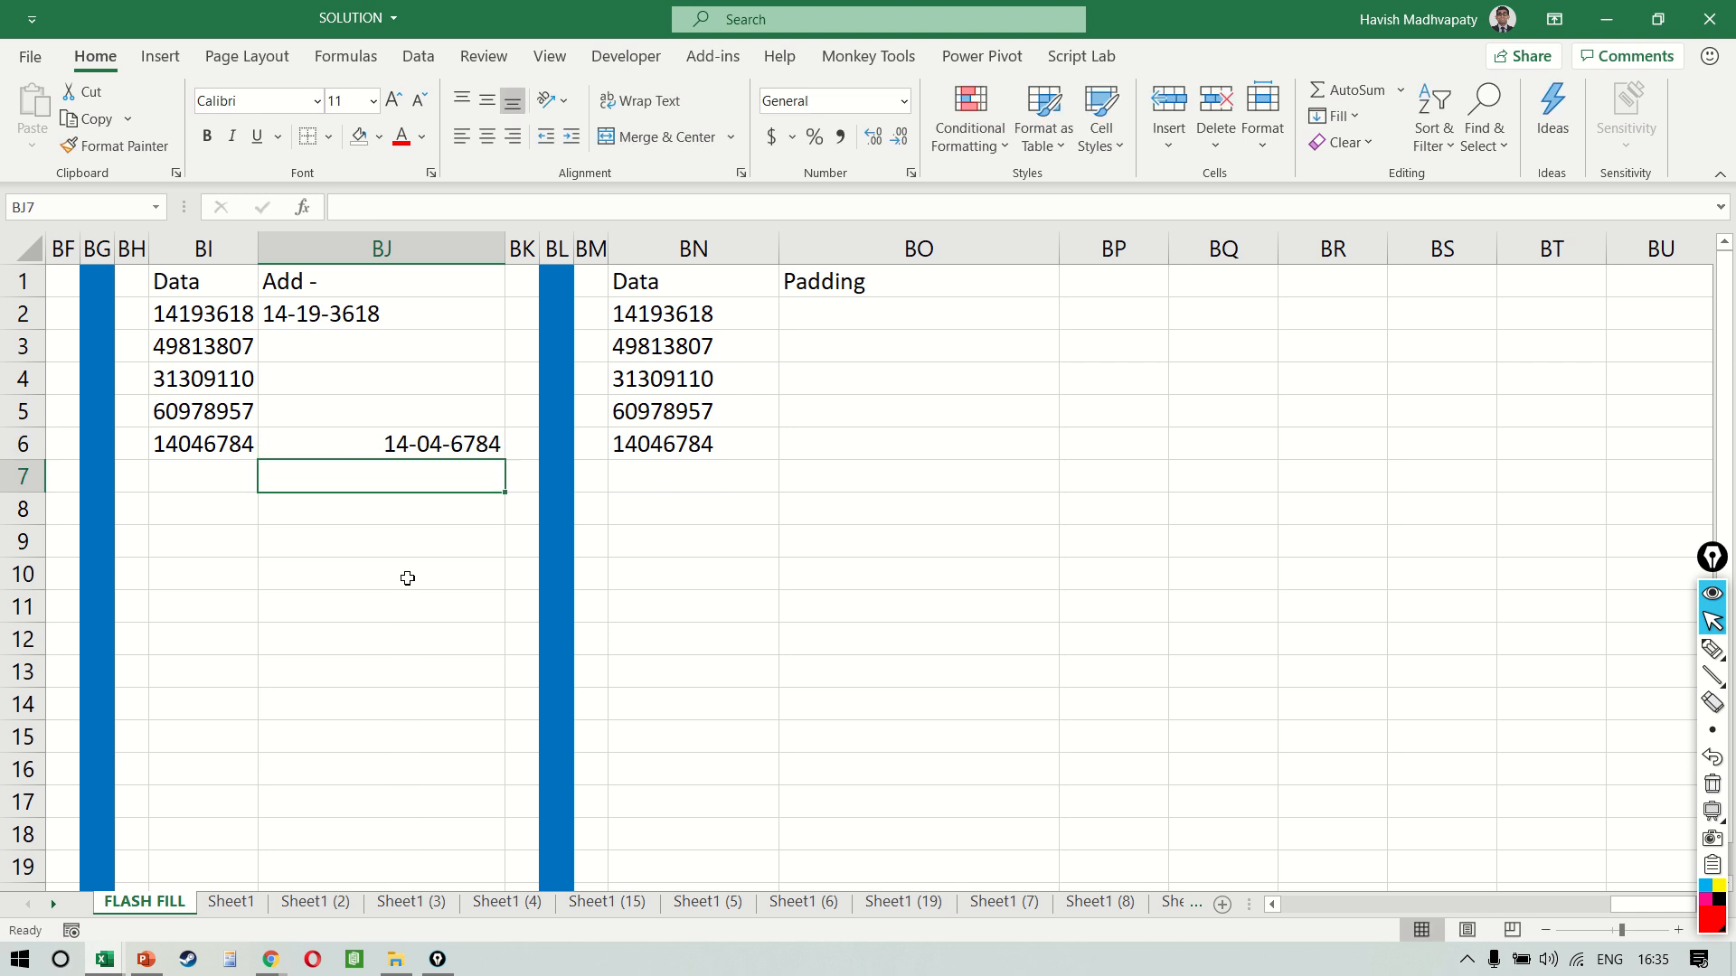
Copy the cell format of BJ2 onto BJ6 with Paste Special Formats
{"action": "key", "text": "Up"}
{"action": "key", "text": "Up"}
{"action": "key", "text": "Up"}
{"action": "key", "text": "Up"}
{"action": "key", "text": "Up"}
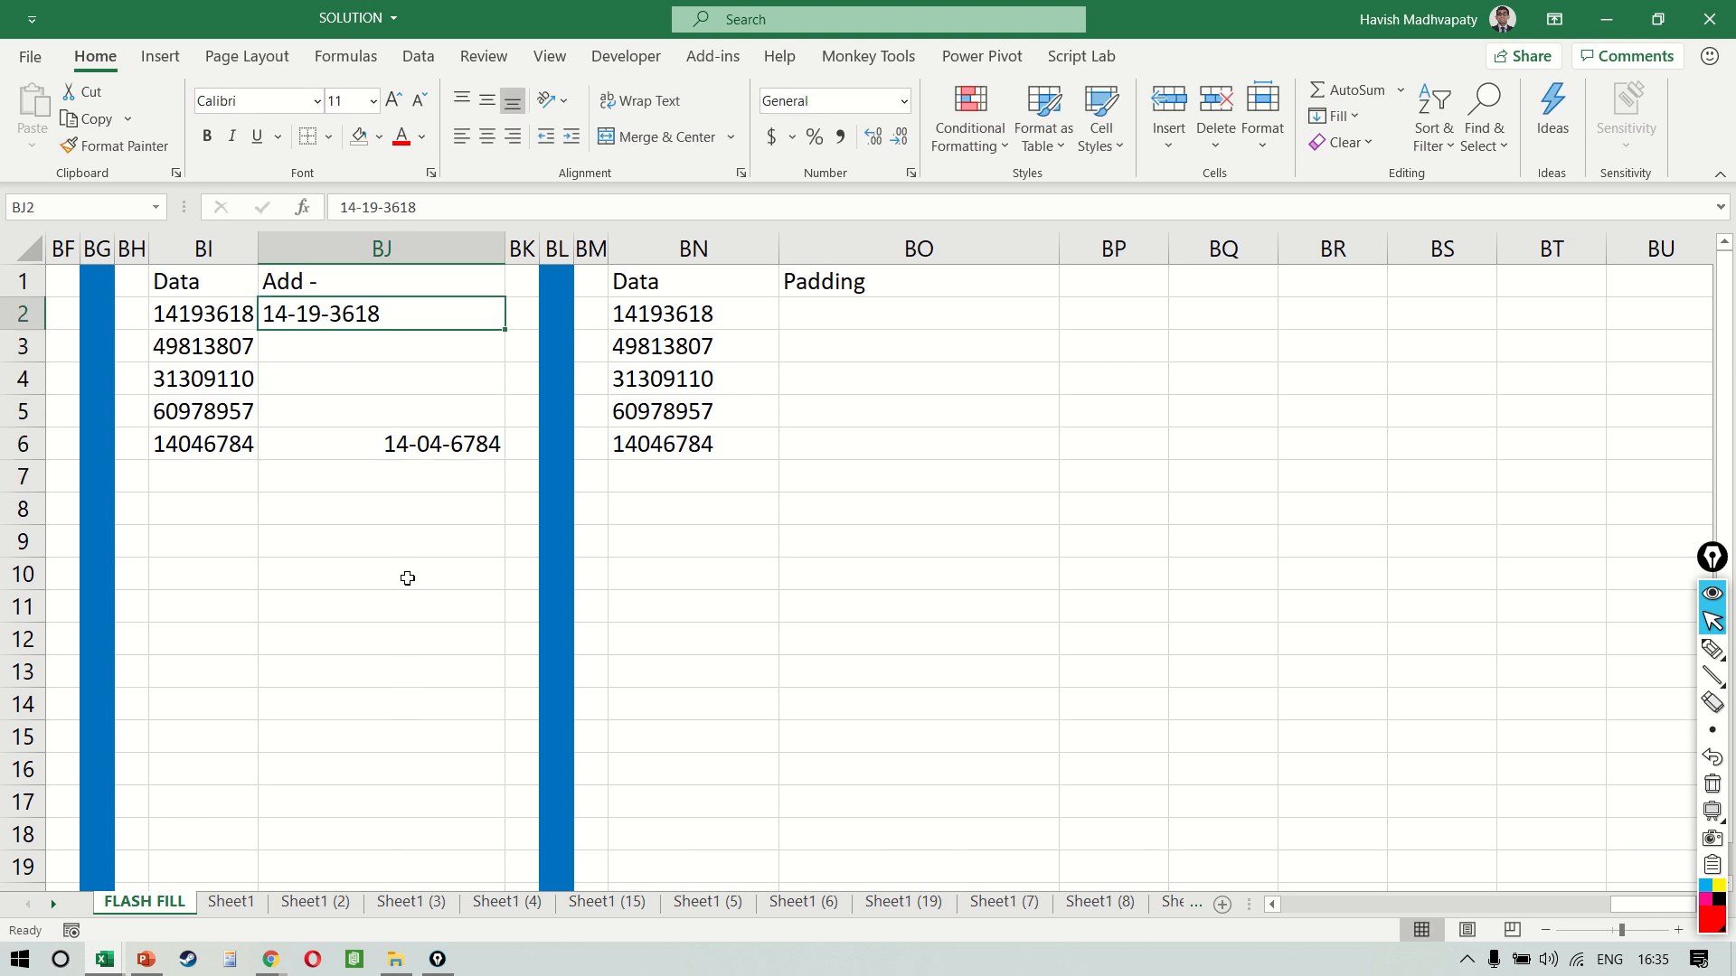
{"action": "key", "text": "ctrl+c"}
{"action": "key", "text": "Down"}
{"action": "key", "text": "Down"}
{"action": "key", "text": "Down"}
{"action": "key", "text": "Down"}
{"action": "key", "text": "ctrl+alt+v"}
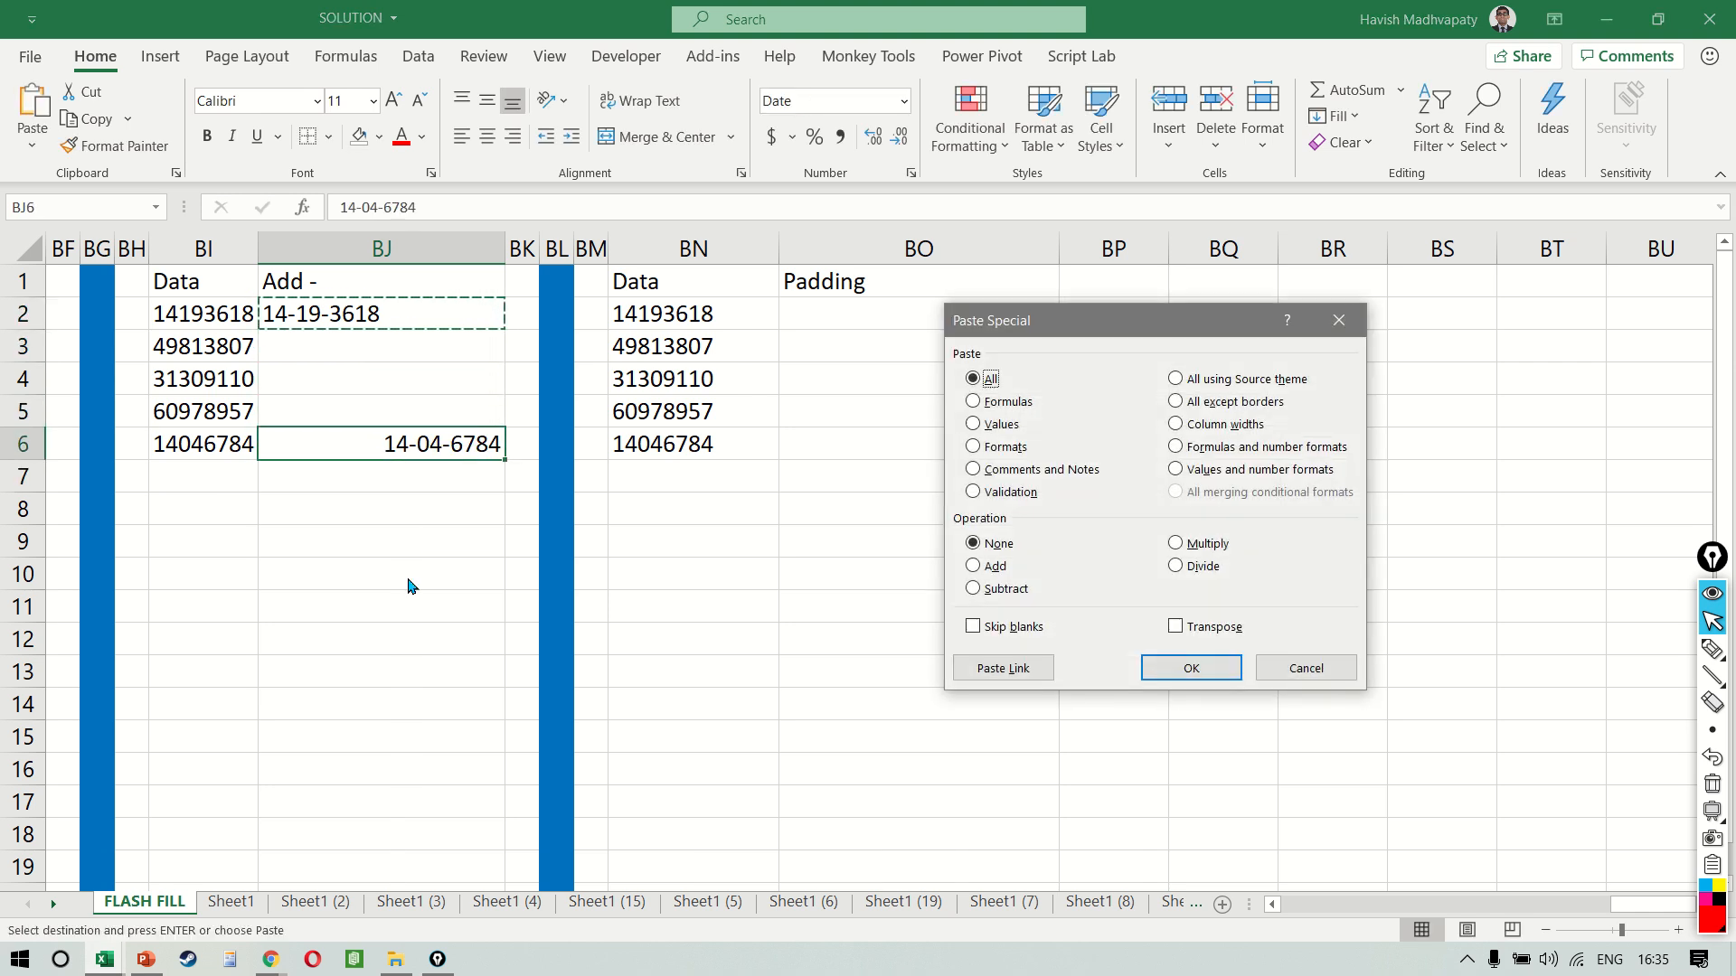
{"action": "key", "text": "t"}
{"action": "key", "text": "Return"}
{"action": "key", "text": "Up"}
{"action": "key", "text": "Up"}
{"action": "key", "text": "Down"}
{"action": "key", "text": "Down"}
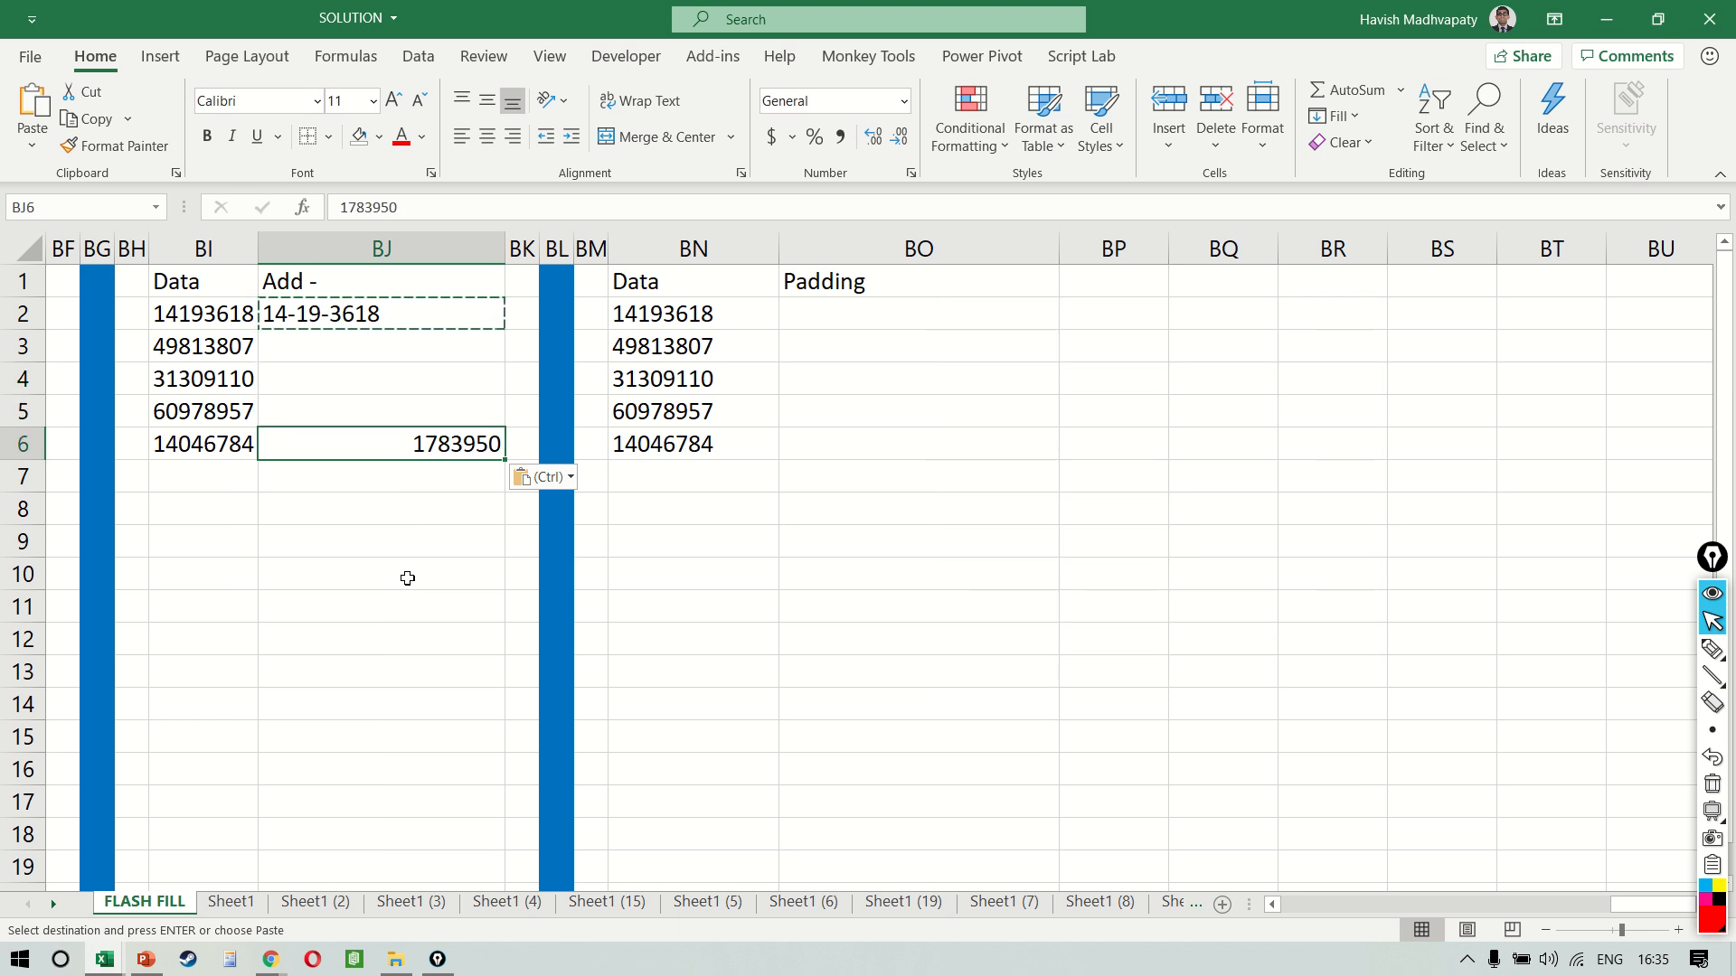
Replace column BJ with a newly inserted blank column and widen it
{"action": "key", "text": "ctrl+space"}
{"action": "key", "text": "ctrl+minus"}
{"action": "key", "text": "Up"}
{"action": "key", "text": "ctrl+space"}
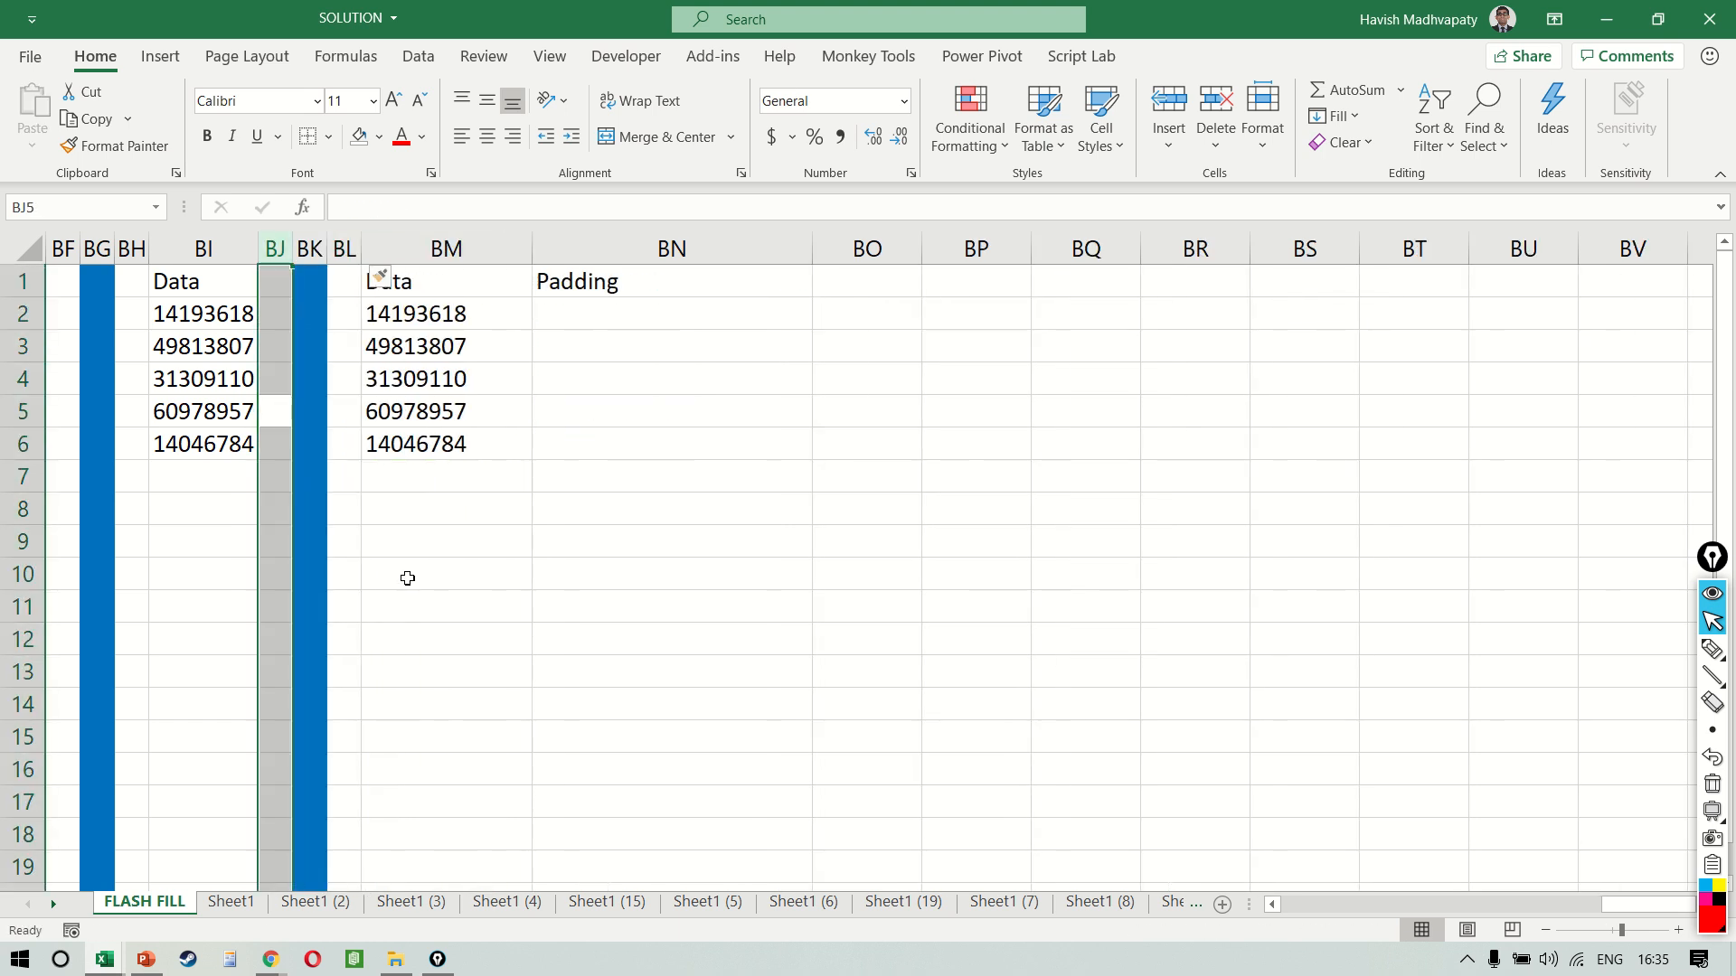
{"action": "key", "text": "ctrl+plus"}
{"action": "key", "text": "Up"}
{"action": "key", "text": "Up"}
{"action": "key", "text": "Up"}
{"action": "key", "text": "Up"}
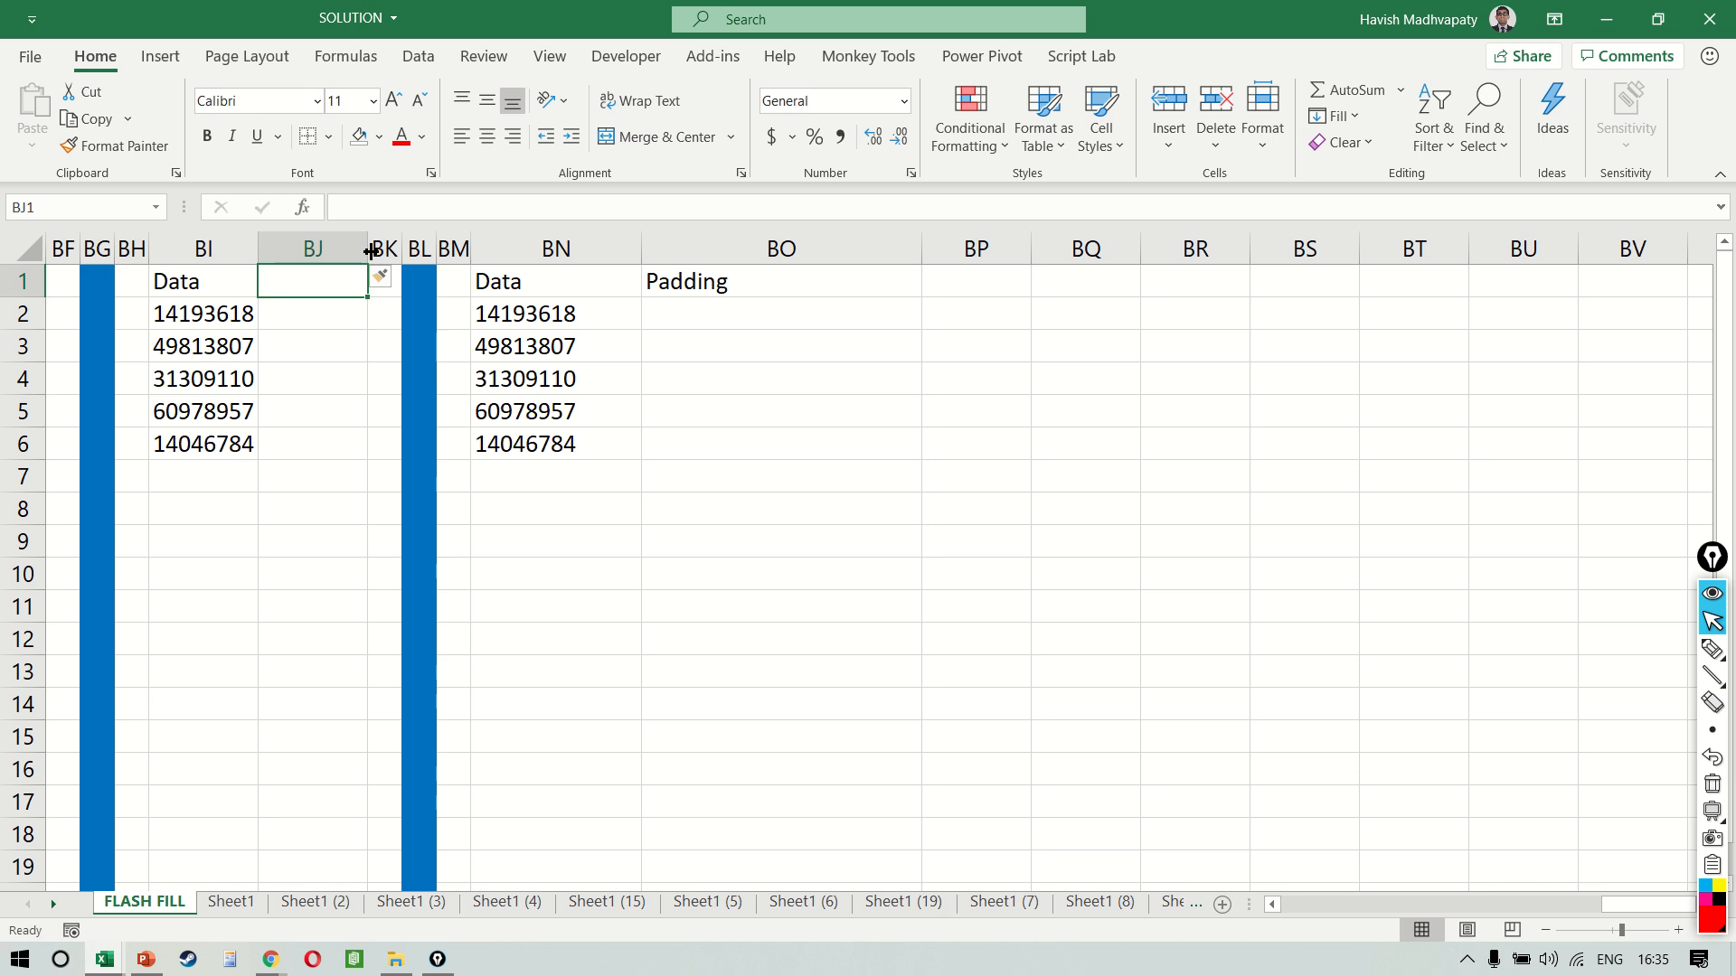
{"action": "left_click_drag", "start_coordinate": [367, 249], "coordinate": [540, 248]}
Enter 14-19-3618 in BJ2 of the new column and Flash Fill the hyphenated numbers from BJ3
{"action": "left_click", "coordinate": [370, 328]}
{"action": "type", "text": "14-19"}
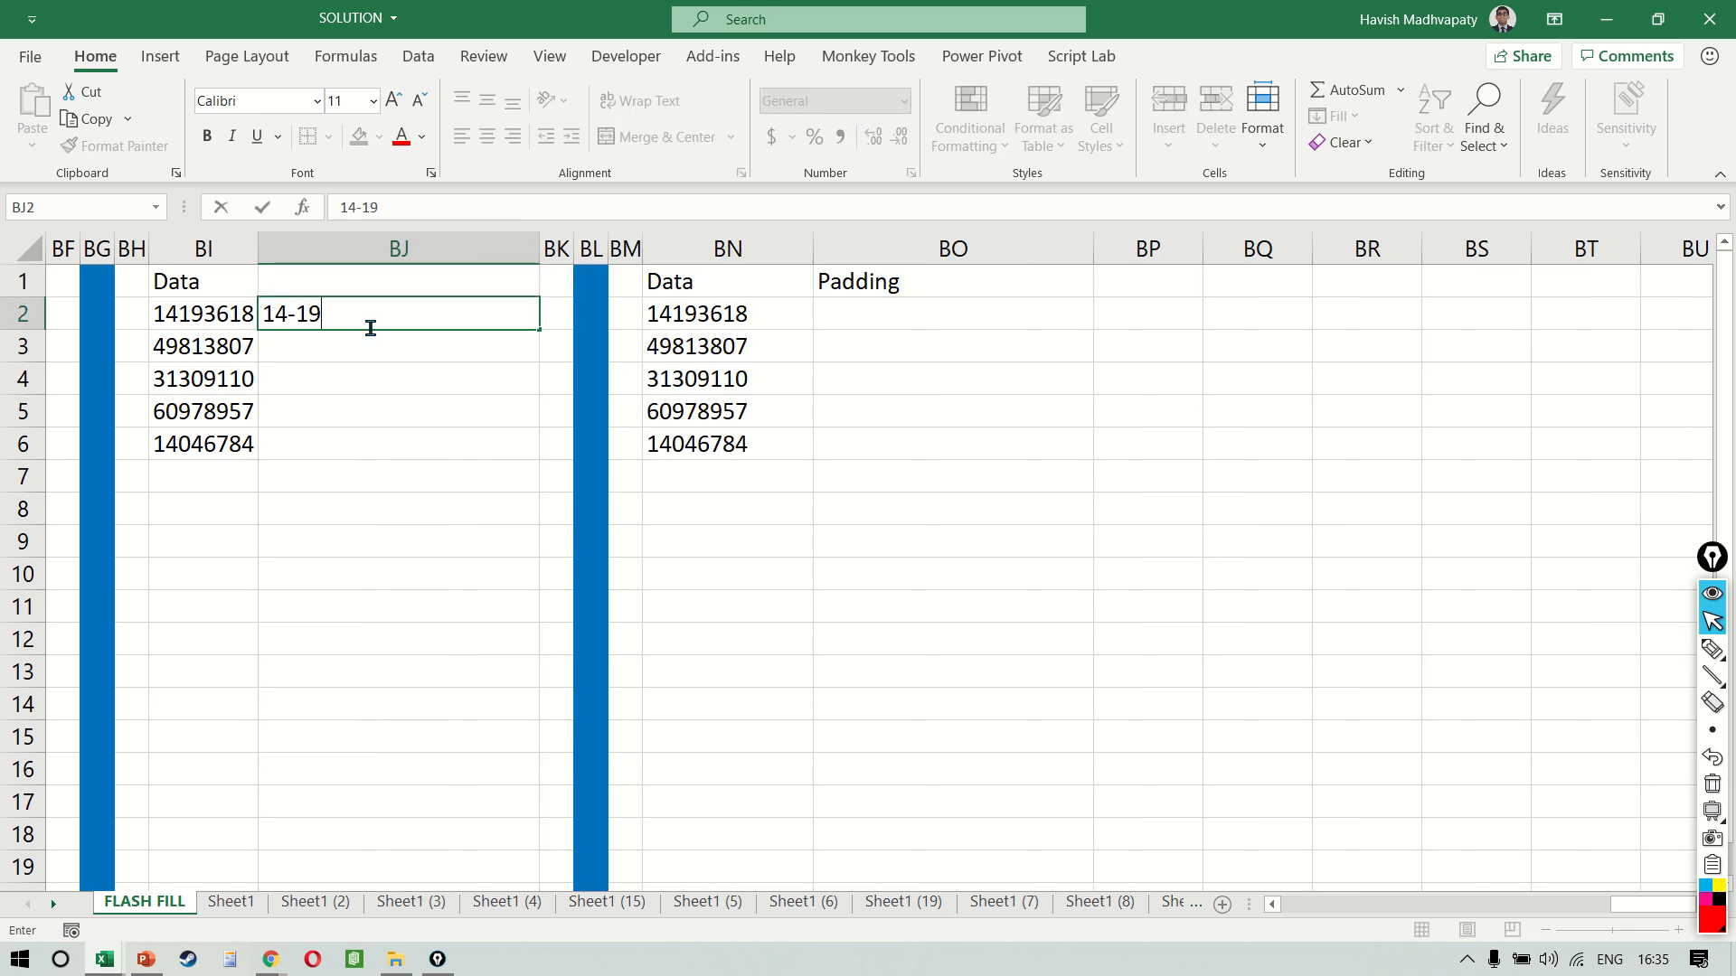
{"action": "type", "text": "-3618"}
{"action": "key", "text": "Return"}
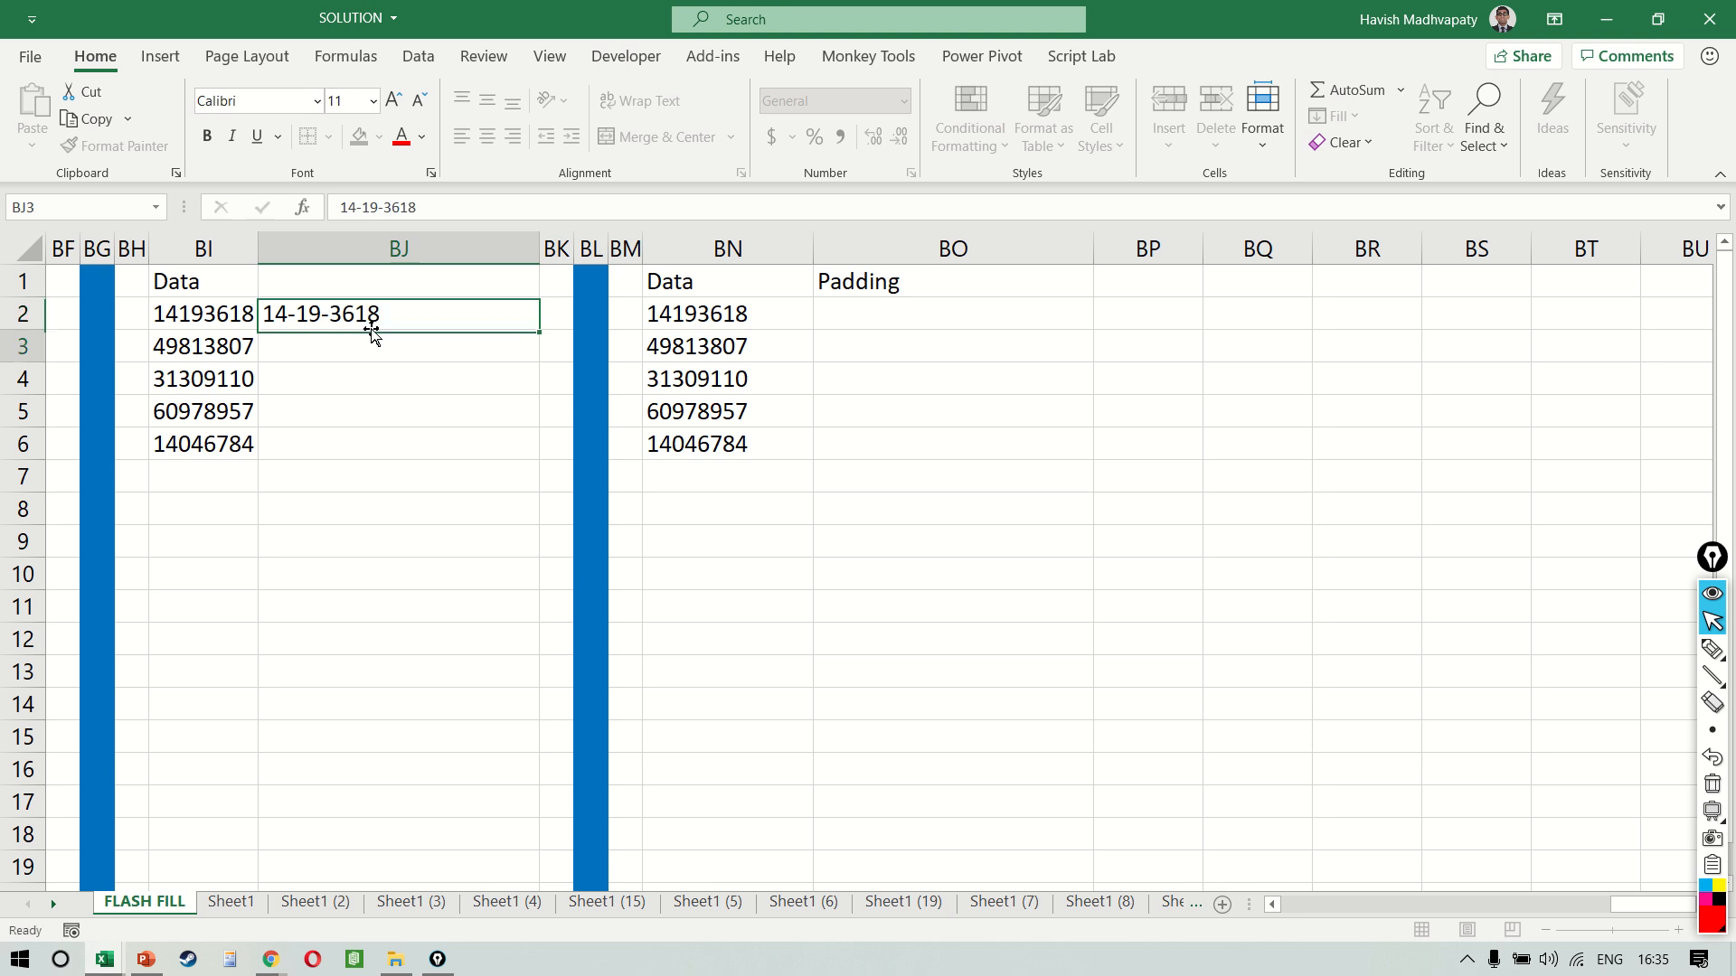
{"action": "key", "text": "ctrl+e"}
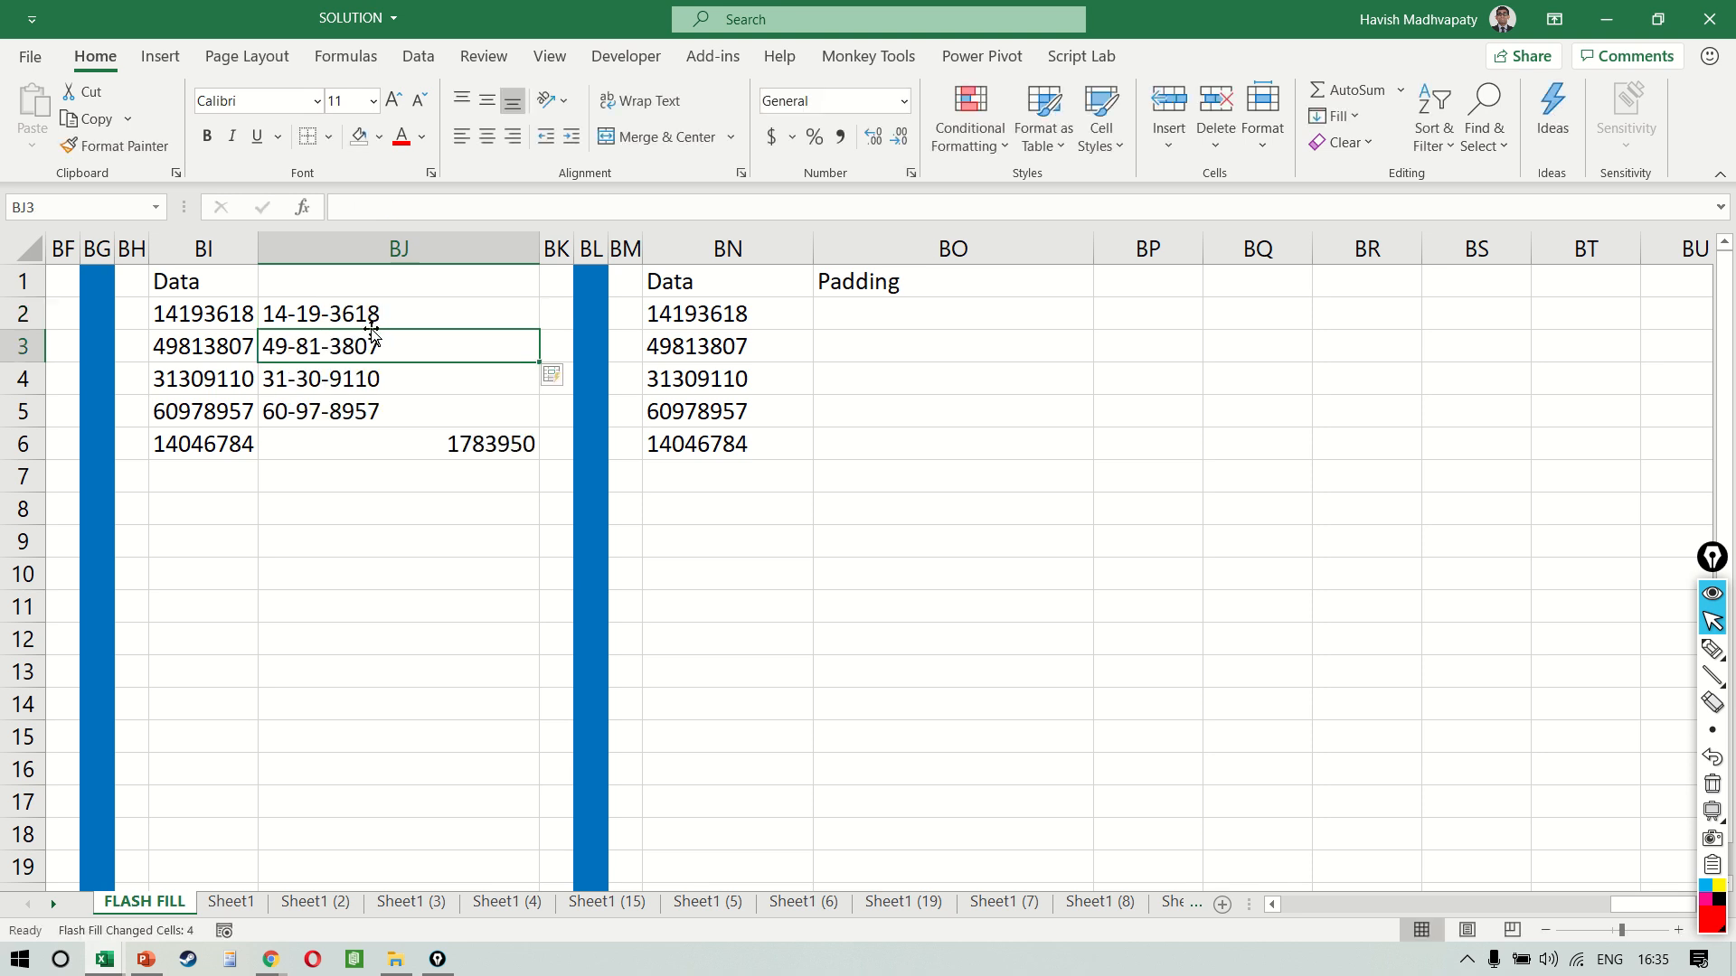
Clear the last data number and the value beside it in cells BI6:BJ6
{"action": "left_click", "coordinate": [335, 445]}
{"action": "key", "text": "Left"}
{"action": "key", "text": "Right"}
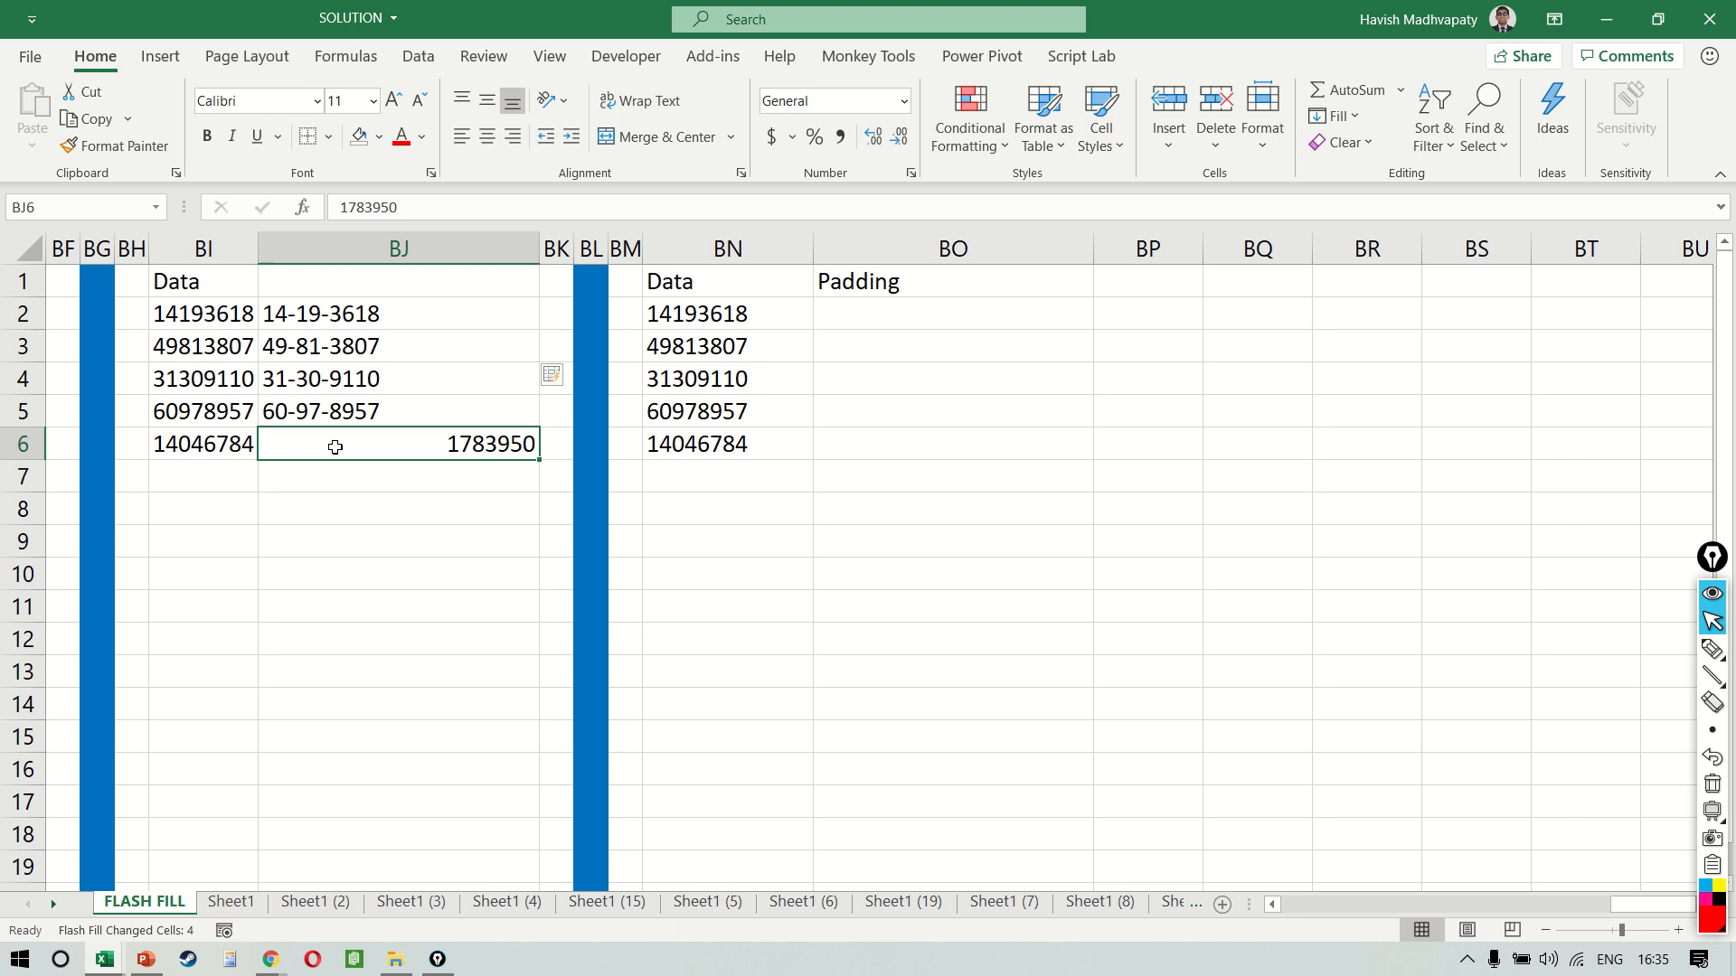
{"action": "key", "text": "Up"}
{"action": "key", "text": "Down"}
{"action": "key", "text": "Up"}
{"action": "key", "text": "Down"}
{"action": "key", "text": "Down"}
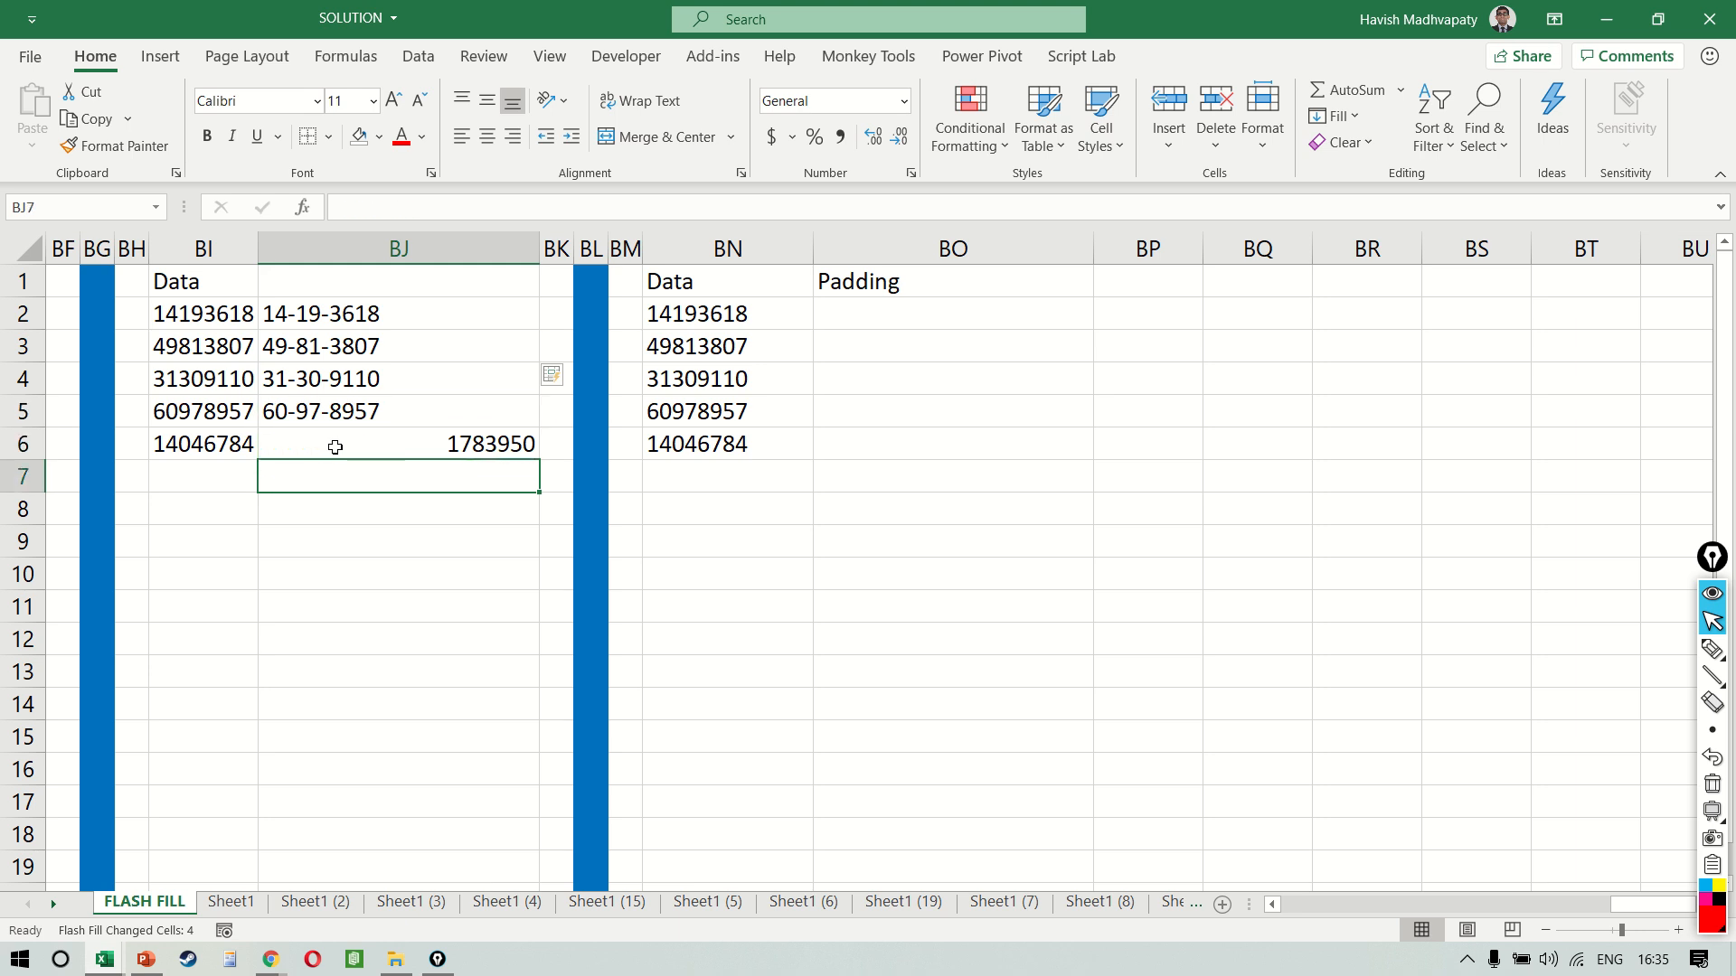
{"action": "key", "text": "Up"}
{"action": "key", "text": "Up"}
{"action": "key", "text": "Down"}
{"action": "key", "text": "Left"}
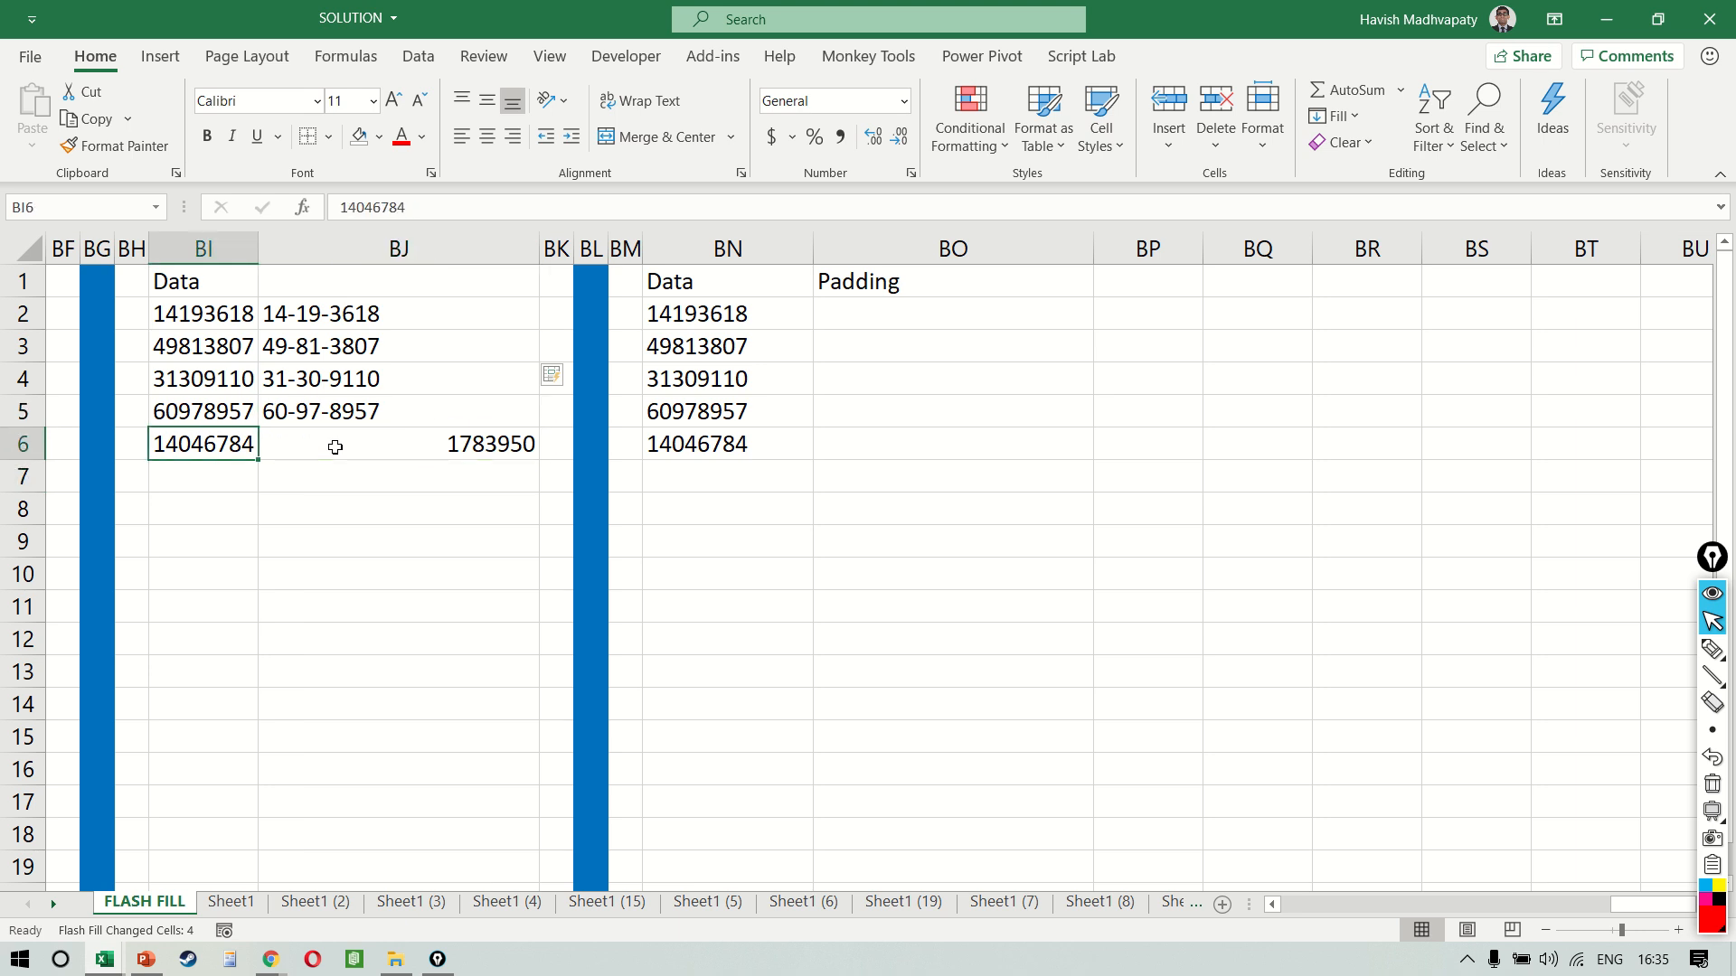
{"action": "key", "text": "shift+Right"}
{"action": "key", "text": "Delete"}
{"action": "key", "text": "Up"}
{"action": "key", "text": "Up"}
{"action": "key", "text": "Right"}
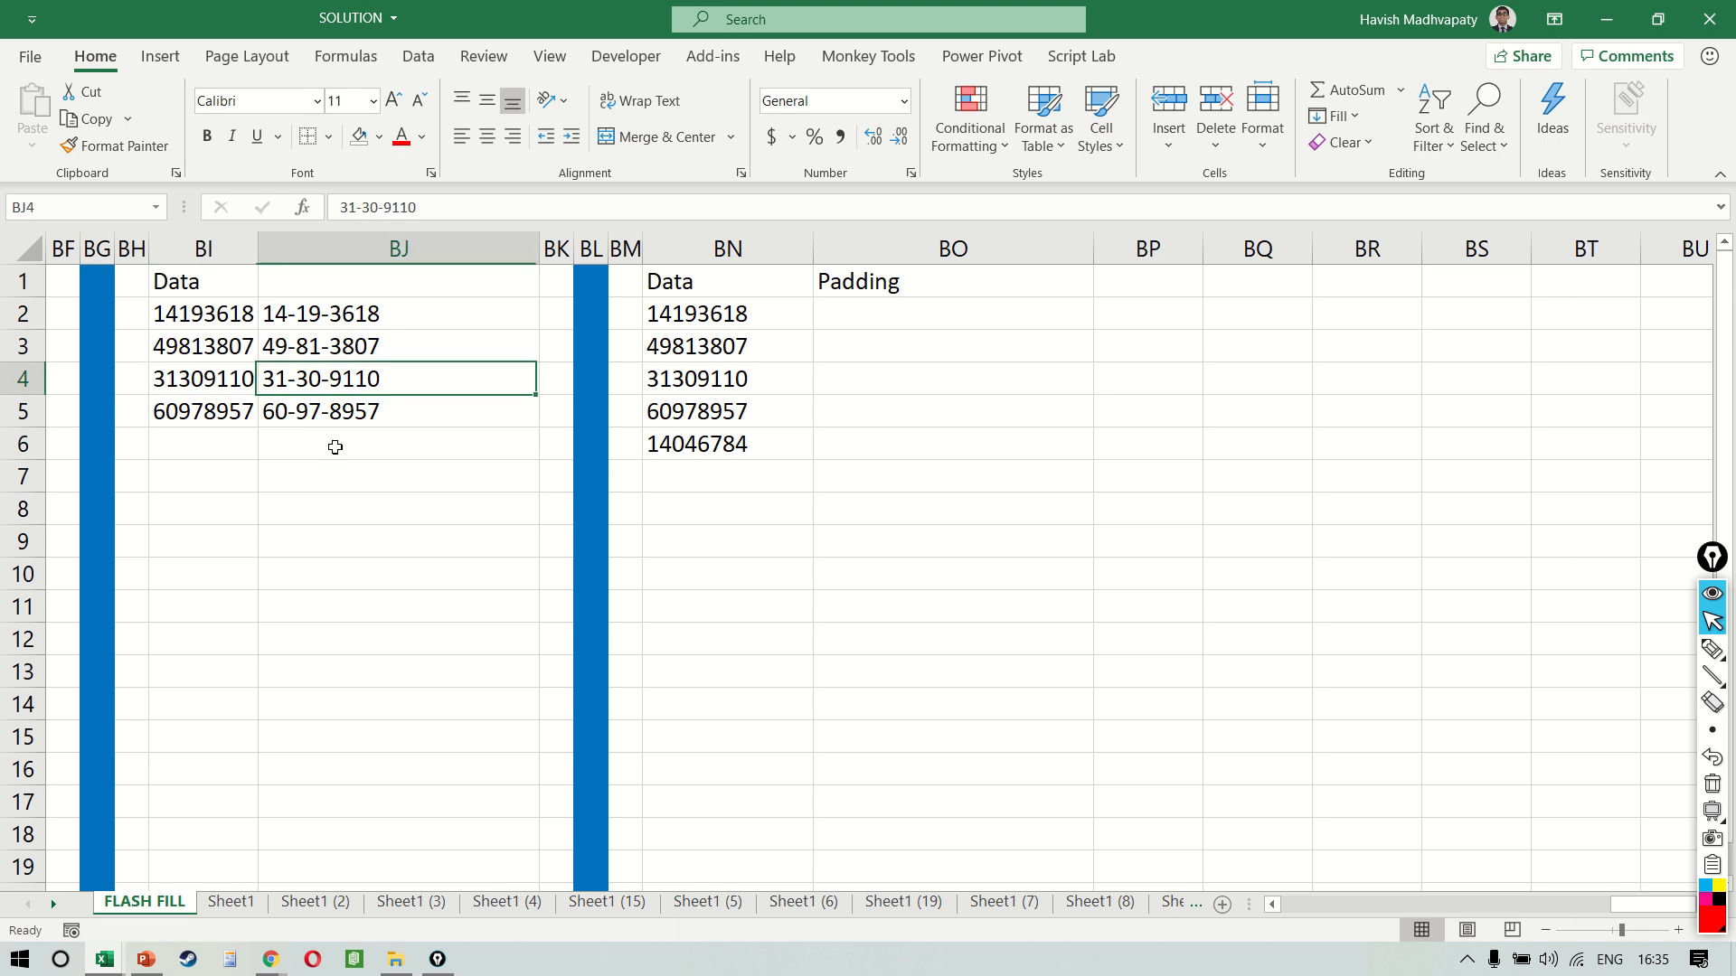
{"action": "key", "text": "Left"}
{"action": "key", "text": "Down"}
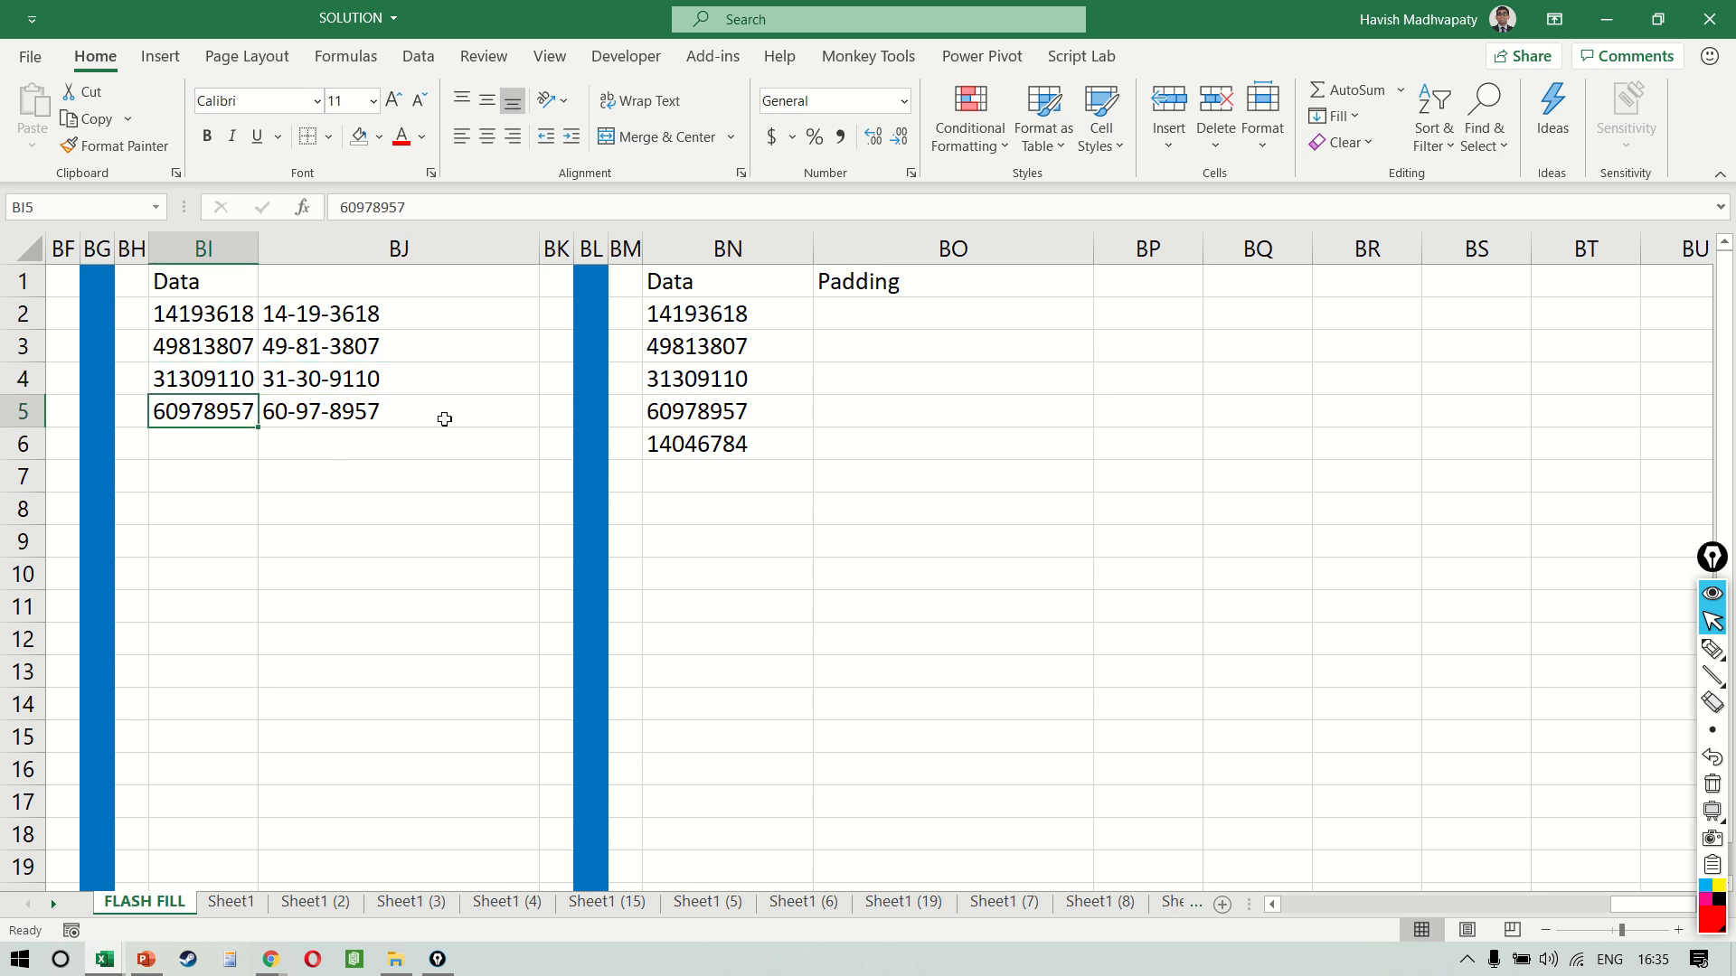
Enter 14xxxx18 in BO2 as the first masked example in the Padding column
{"action": "left_click", "coordinate": [896, 312]}
{"action": "scroll", "coordinate": [897, 312], "scroll_direction": "right", "scroll_amount": 2}
{"action": "scroll", "coordinate": [897, 312], "scroll_direction": "right", "scroll_amount": 1}
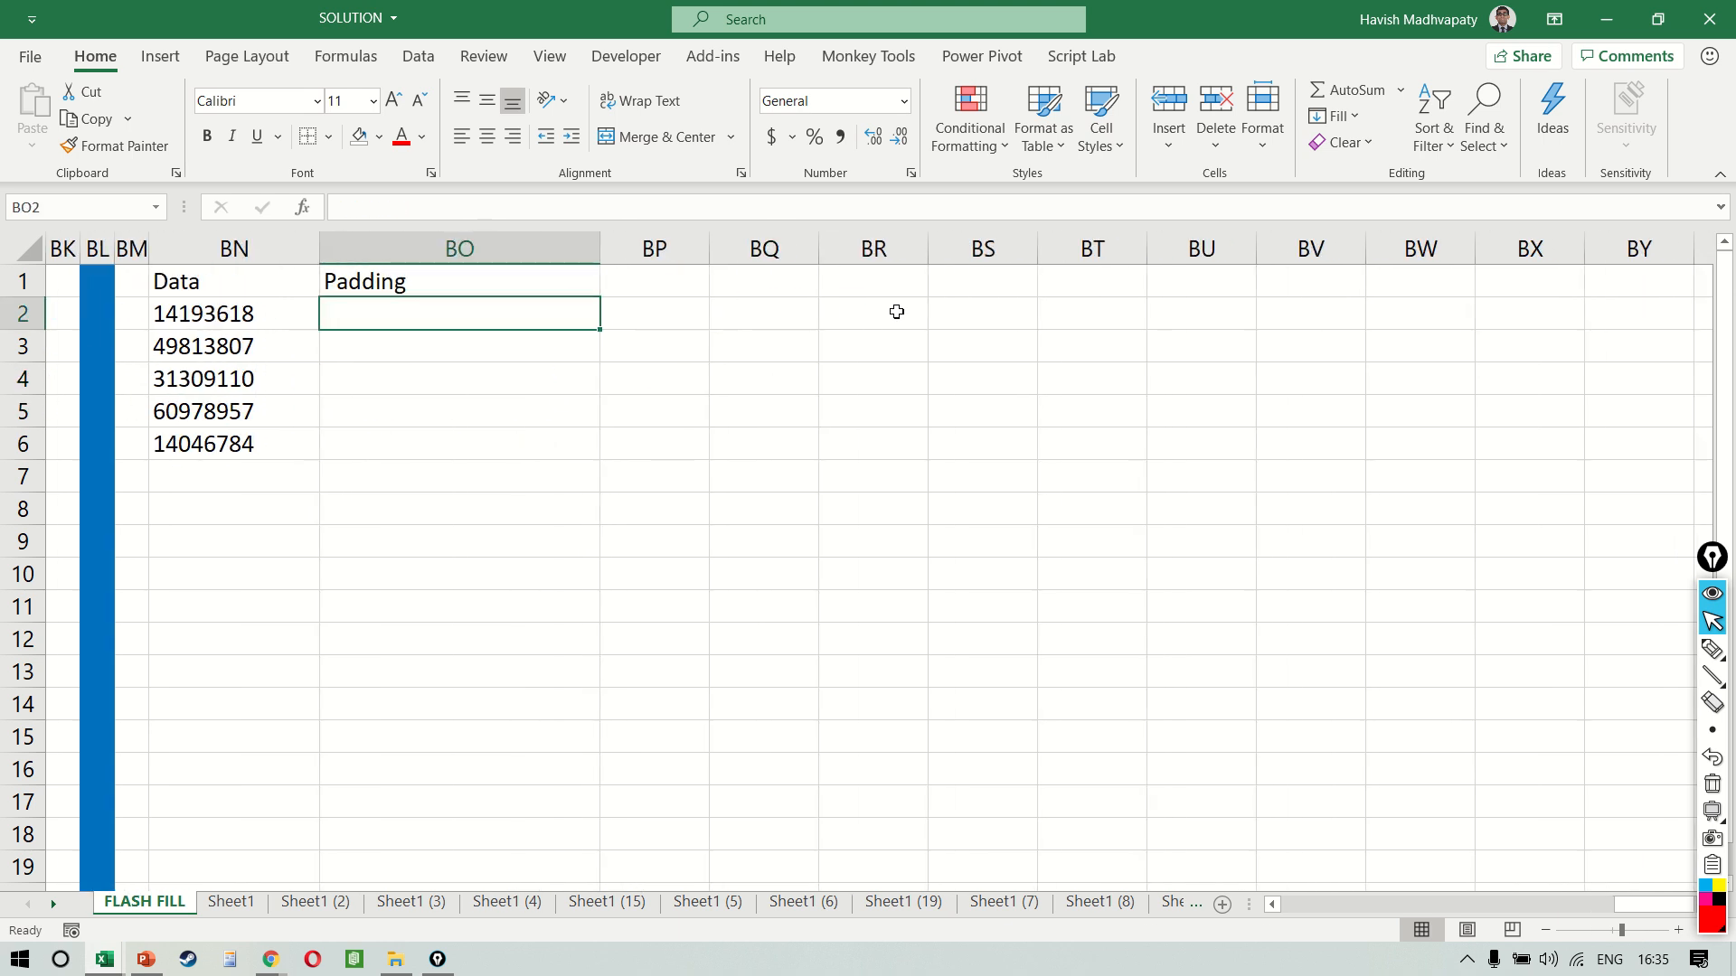
{"action": "type", "text": "14"}
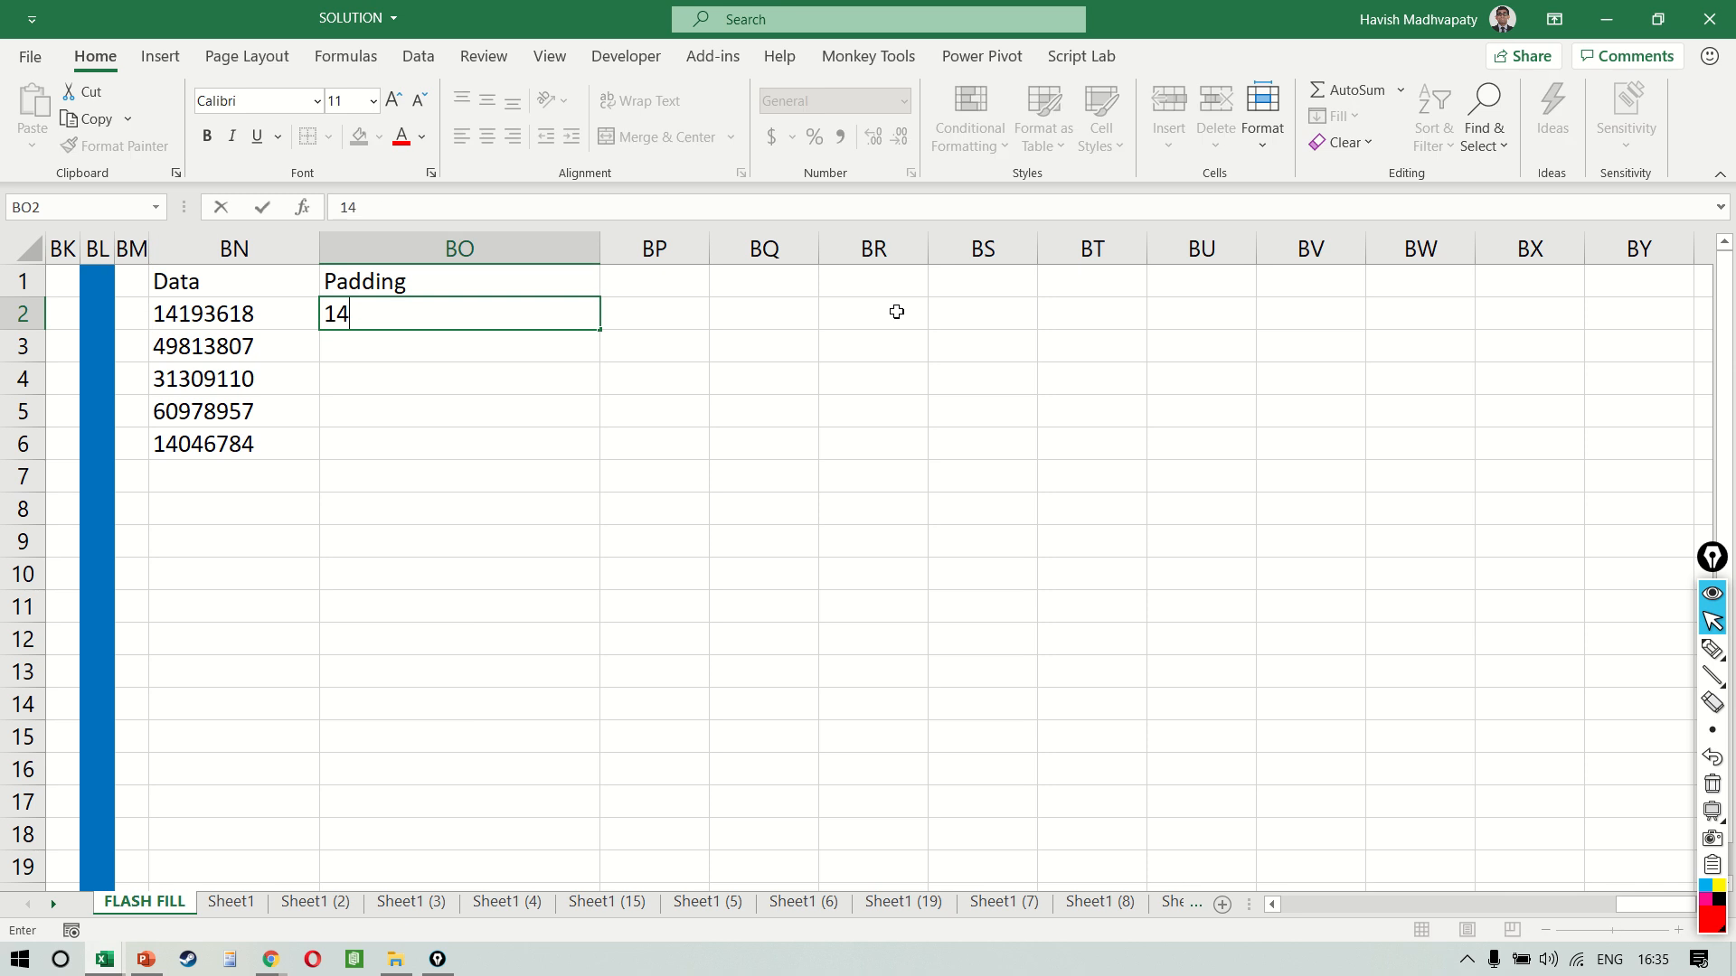
{"action": "type", "text": "xxxx18"}
{"action": "key", "text": "Return"}
Enter 49xxxx07 in BO3 as the second Padding example and Flash Fill the remaining rows from BO4
{"action": "type", "text": "49"}
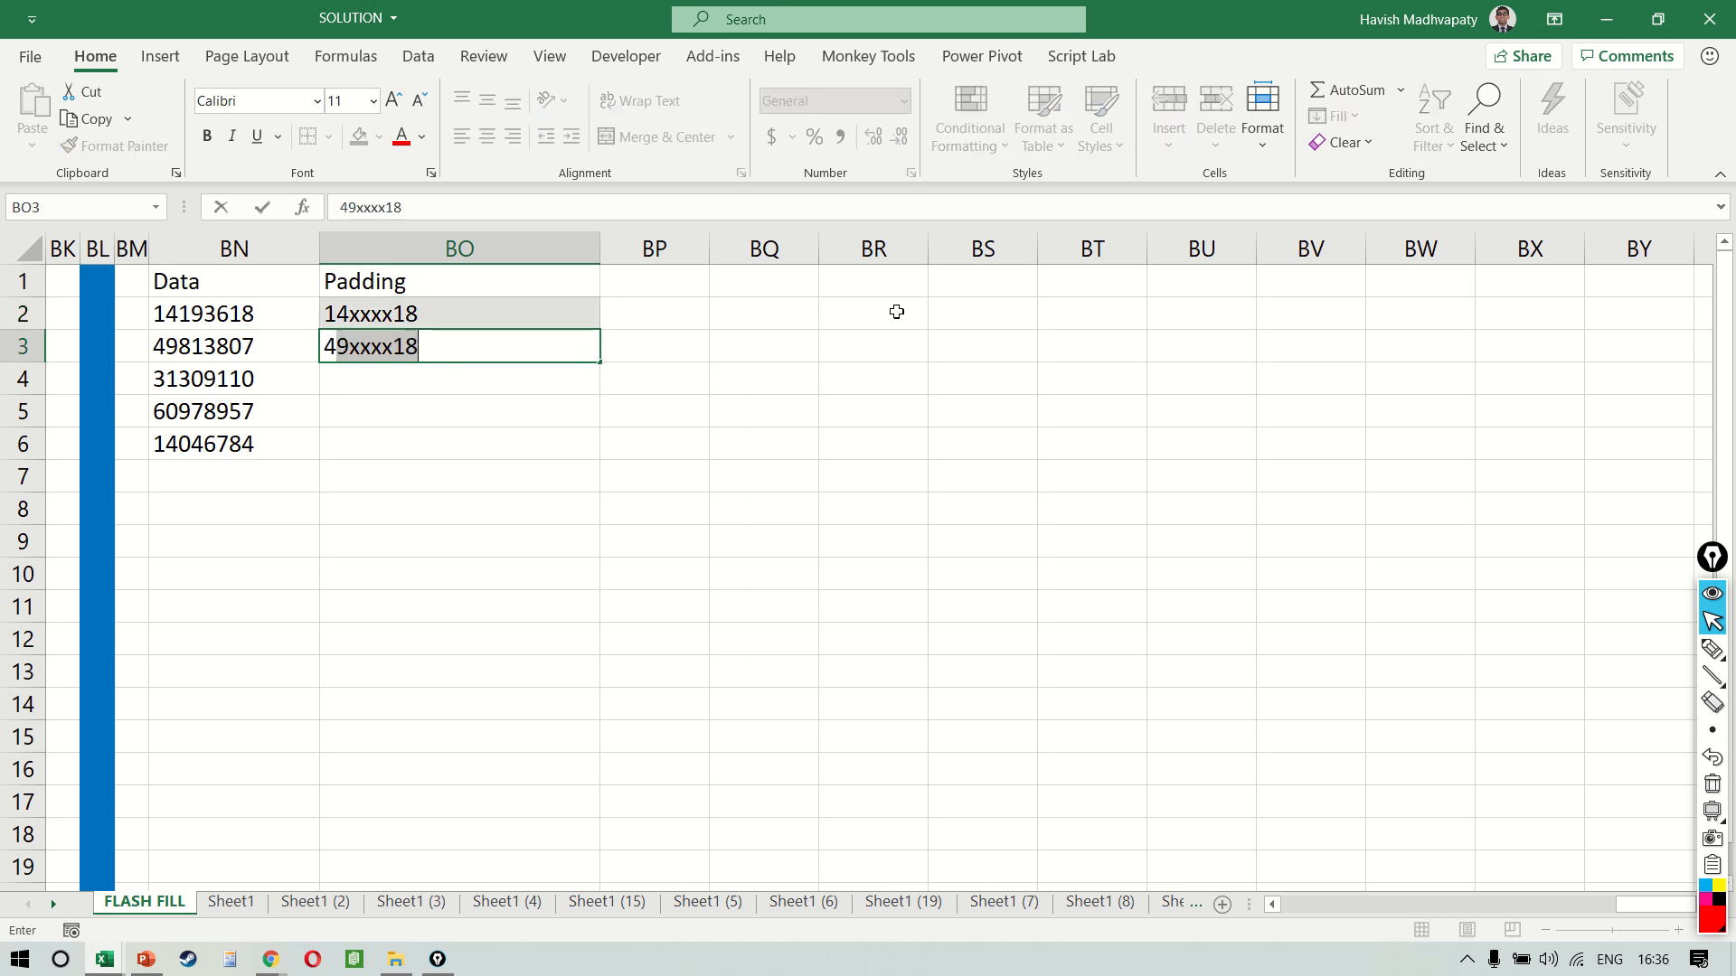
{"action": "type", "text": "xxxx07"}
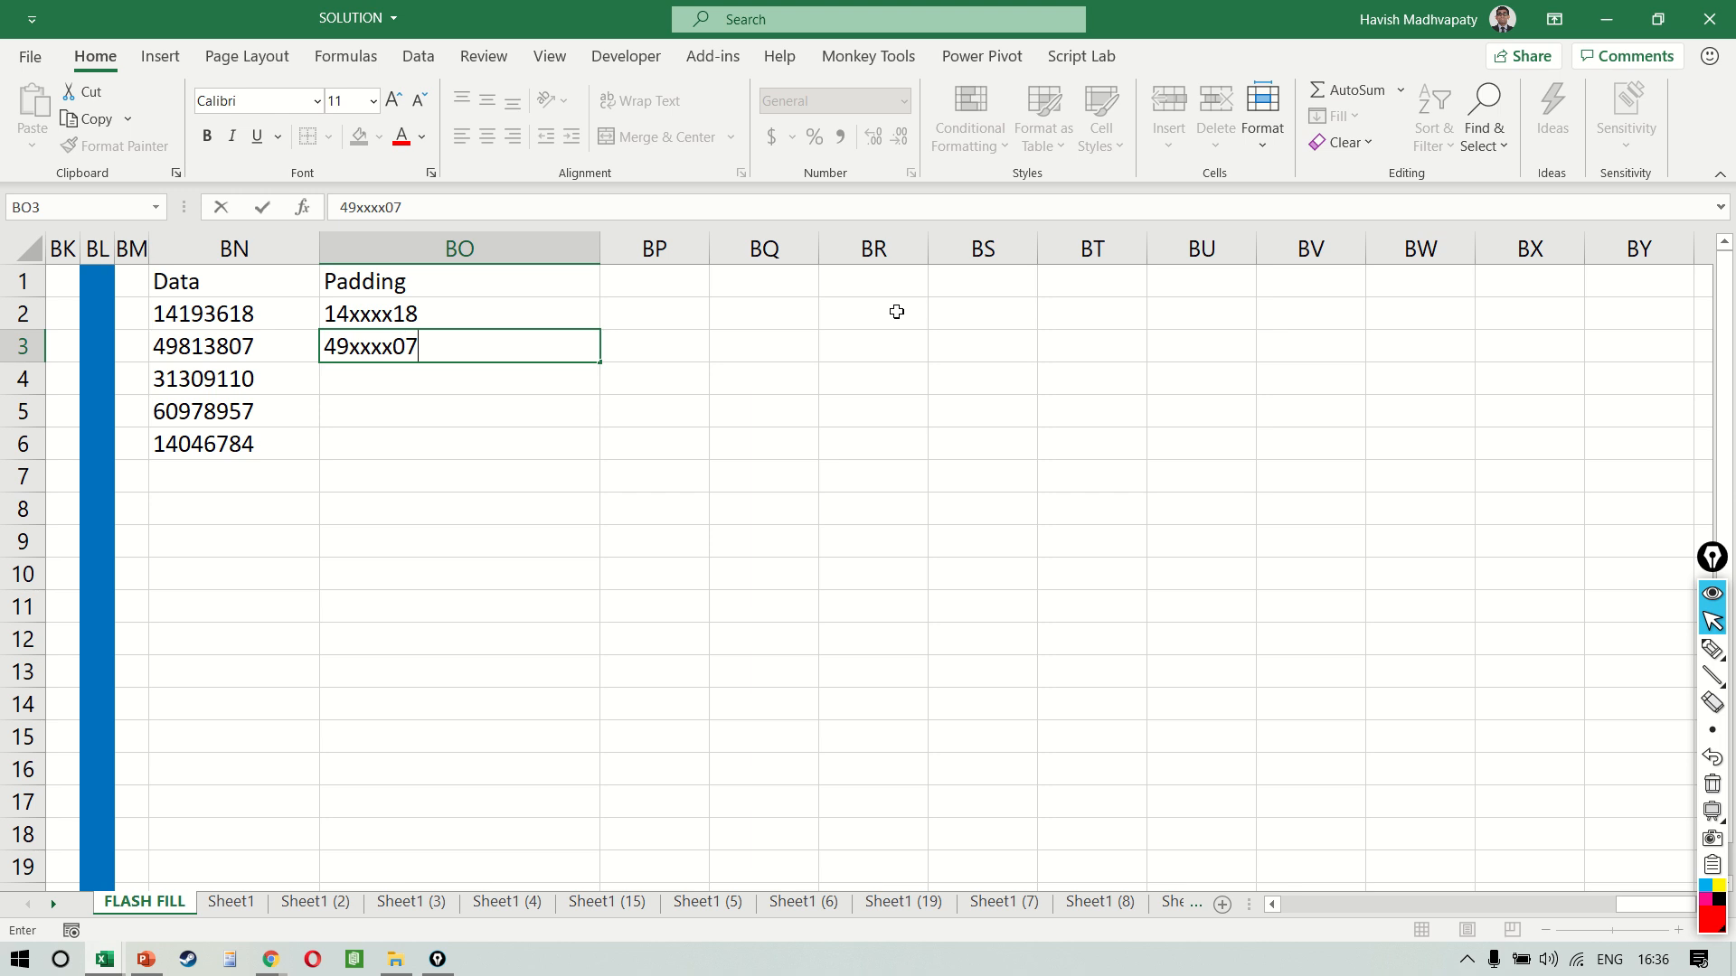
{"action": "key", "text": "Return"}
{"action": "key", "text": "ctrl+e"}
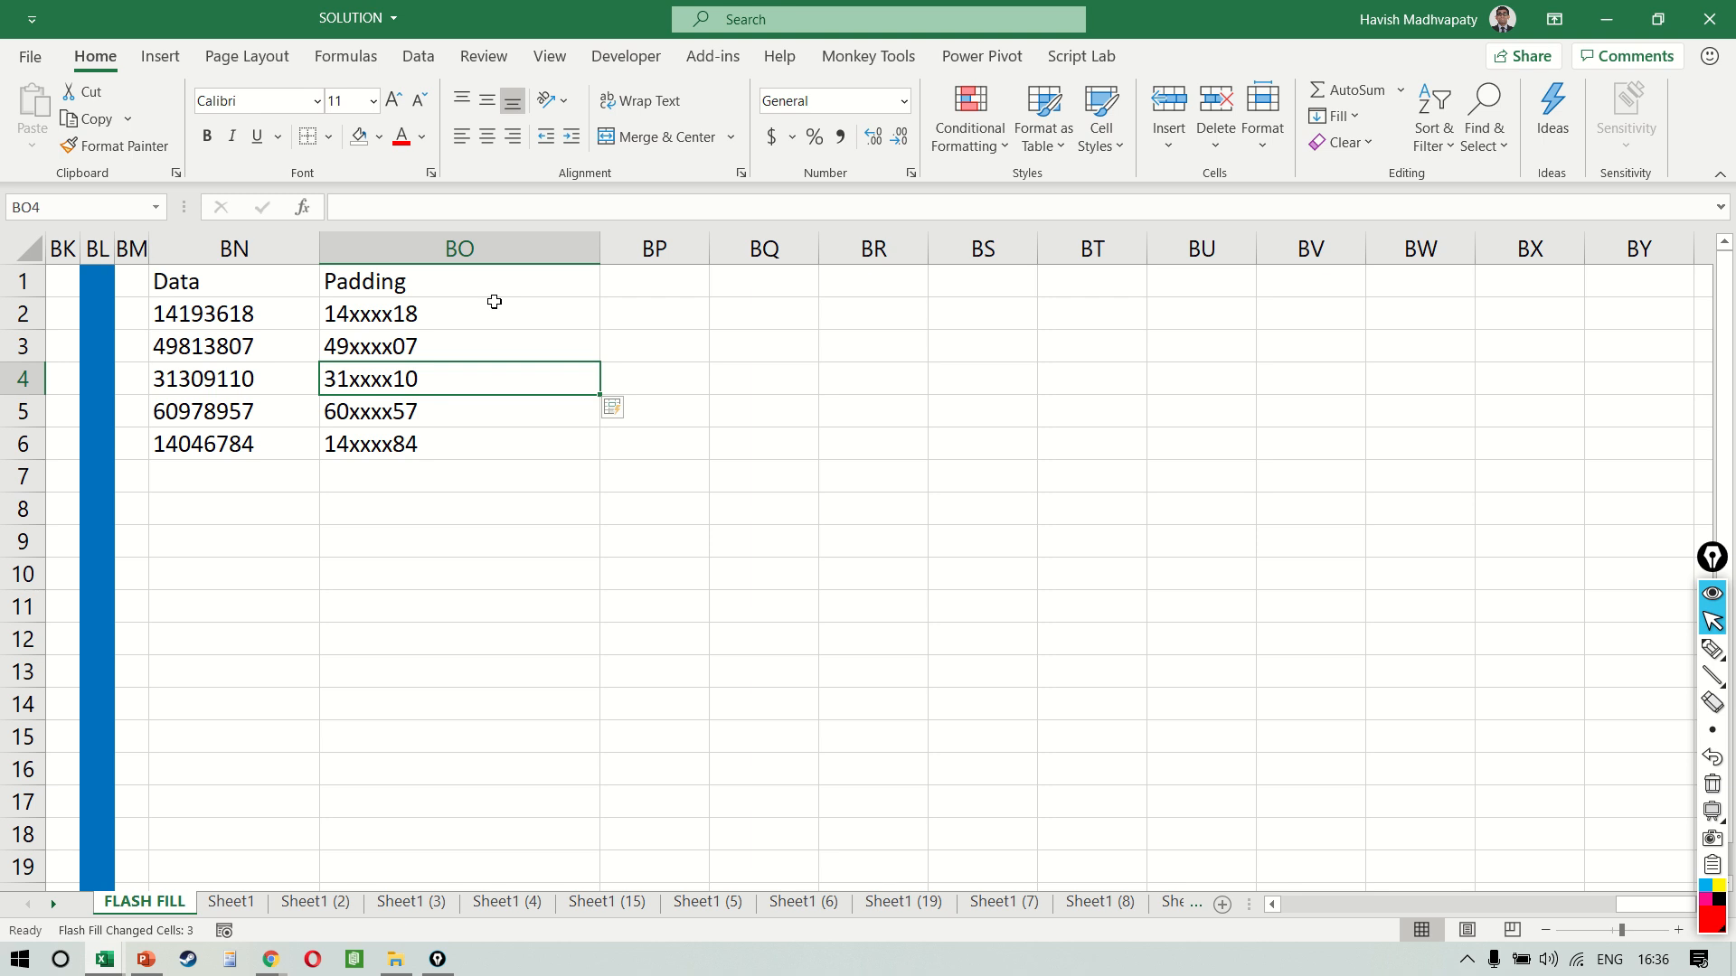
{"action": "left_click_drag", "start_coordinate": [457, 317], "coordinate": [466, 442]}
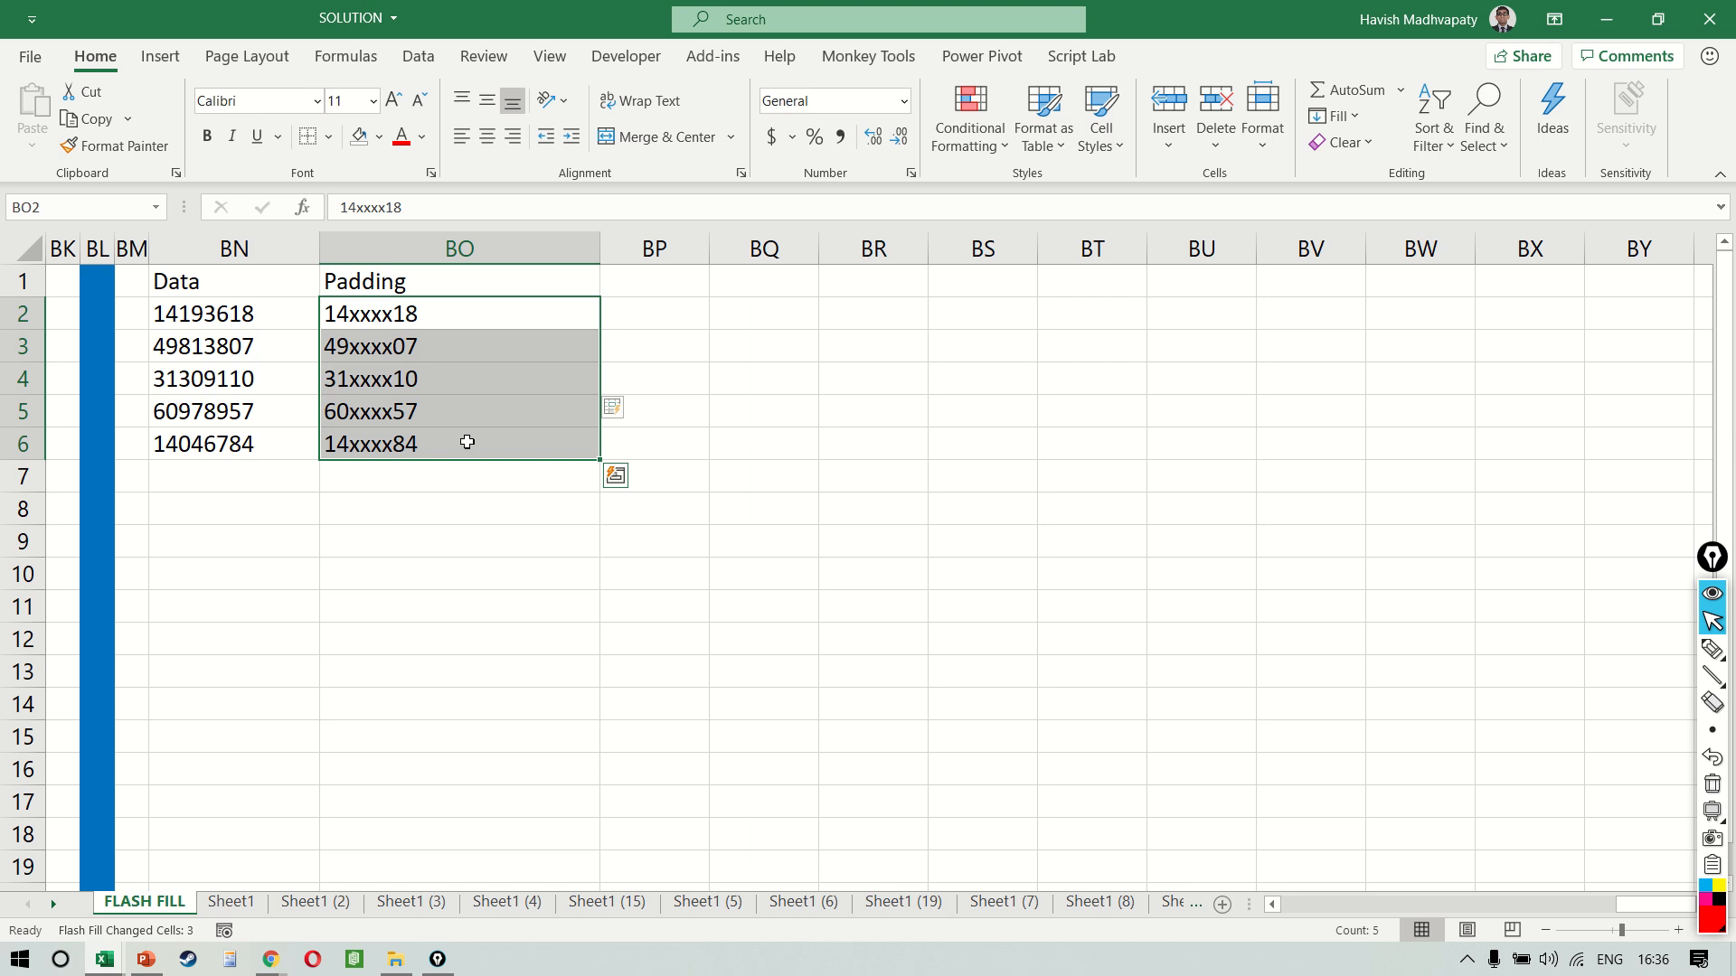
Re-enter the last digit of the number in BN2 as 8
{"action": "left_click", "coordinate": [257, 337]}
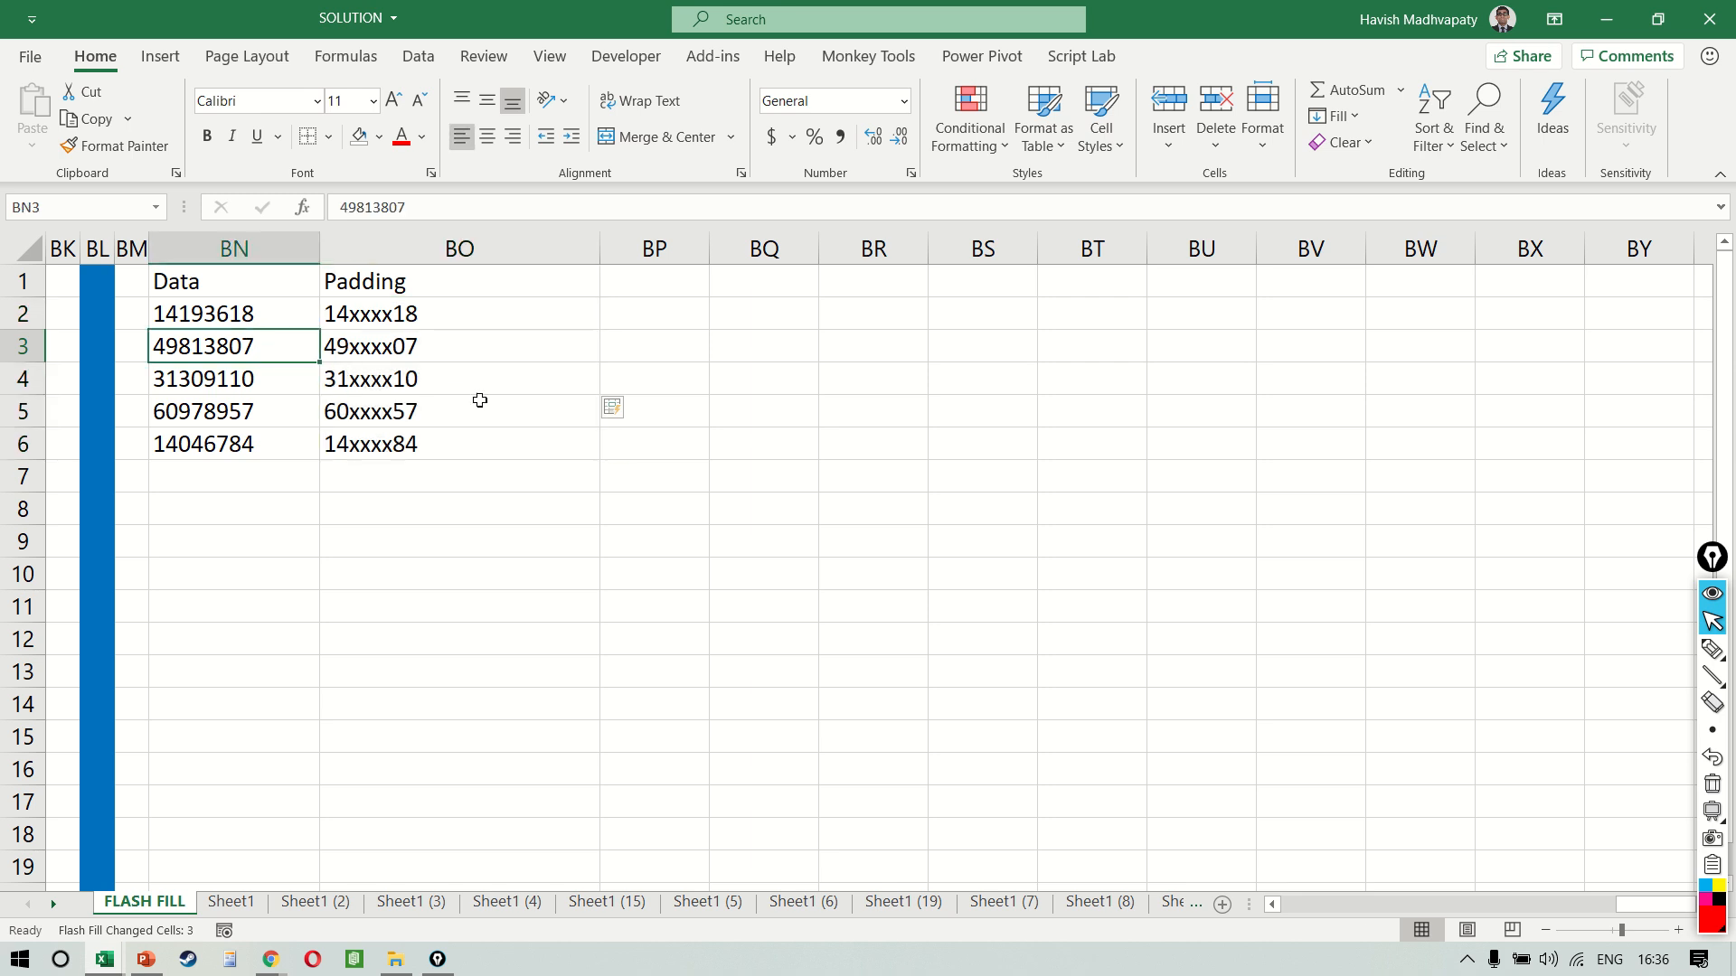
{"action": "key", "text": "Up"}
{"action": "key", "text": "F2"}
{"action": "key", "text": "BackSpace"}
{"action": "type", "text": "8"}
{"action": "key", "text": "Return"}
{"action": "key", "text": "Up"}
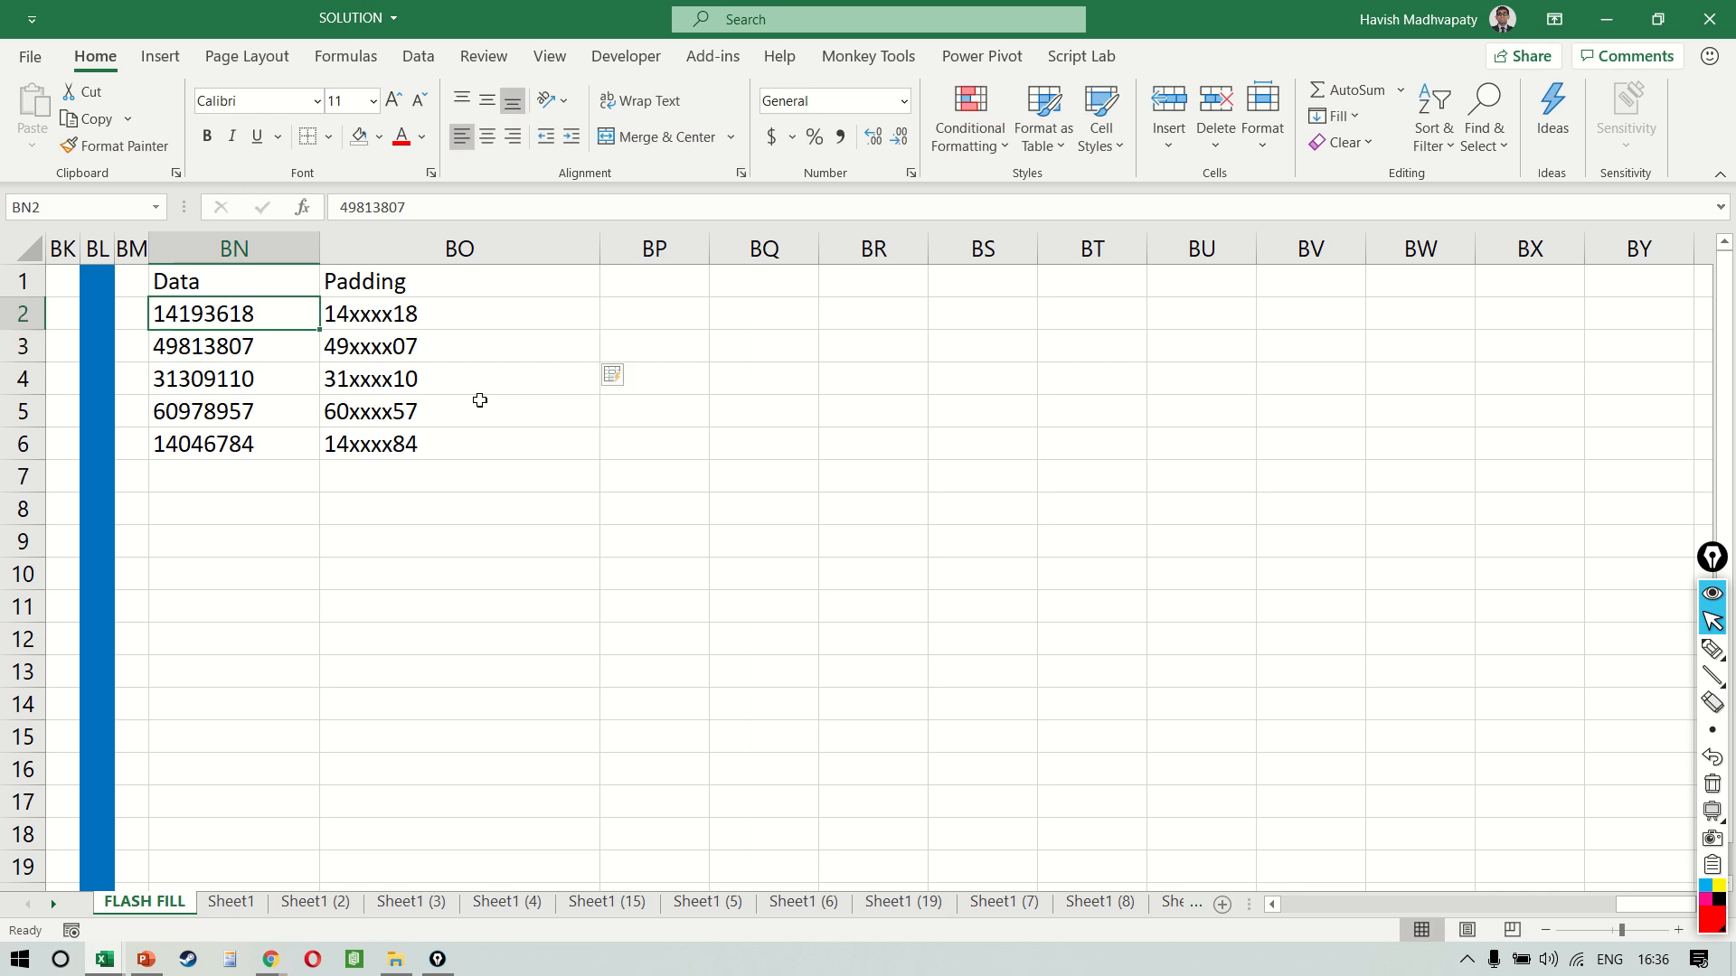
Enter 12312567 as an extra data number in BN7, and undo the entry
{"action": "key", "text": "Down"}
{"action": "key", "text": "Down"}
{"action": "key", "text": "Down"}
{"action": "key", "text": "Down"}
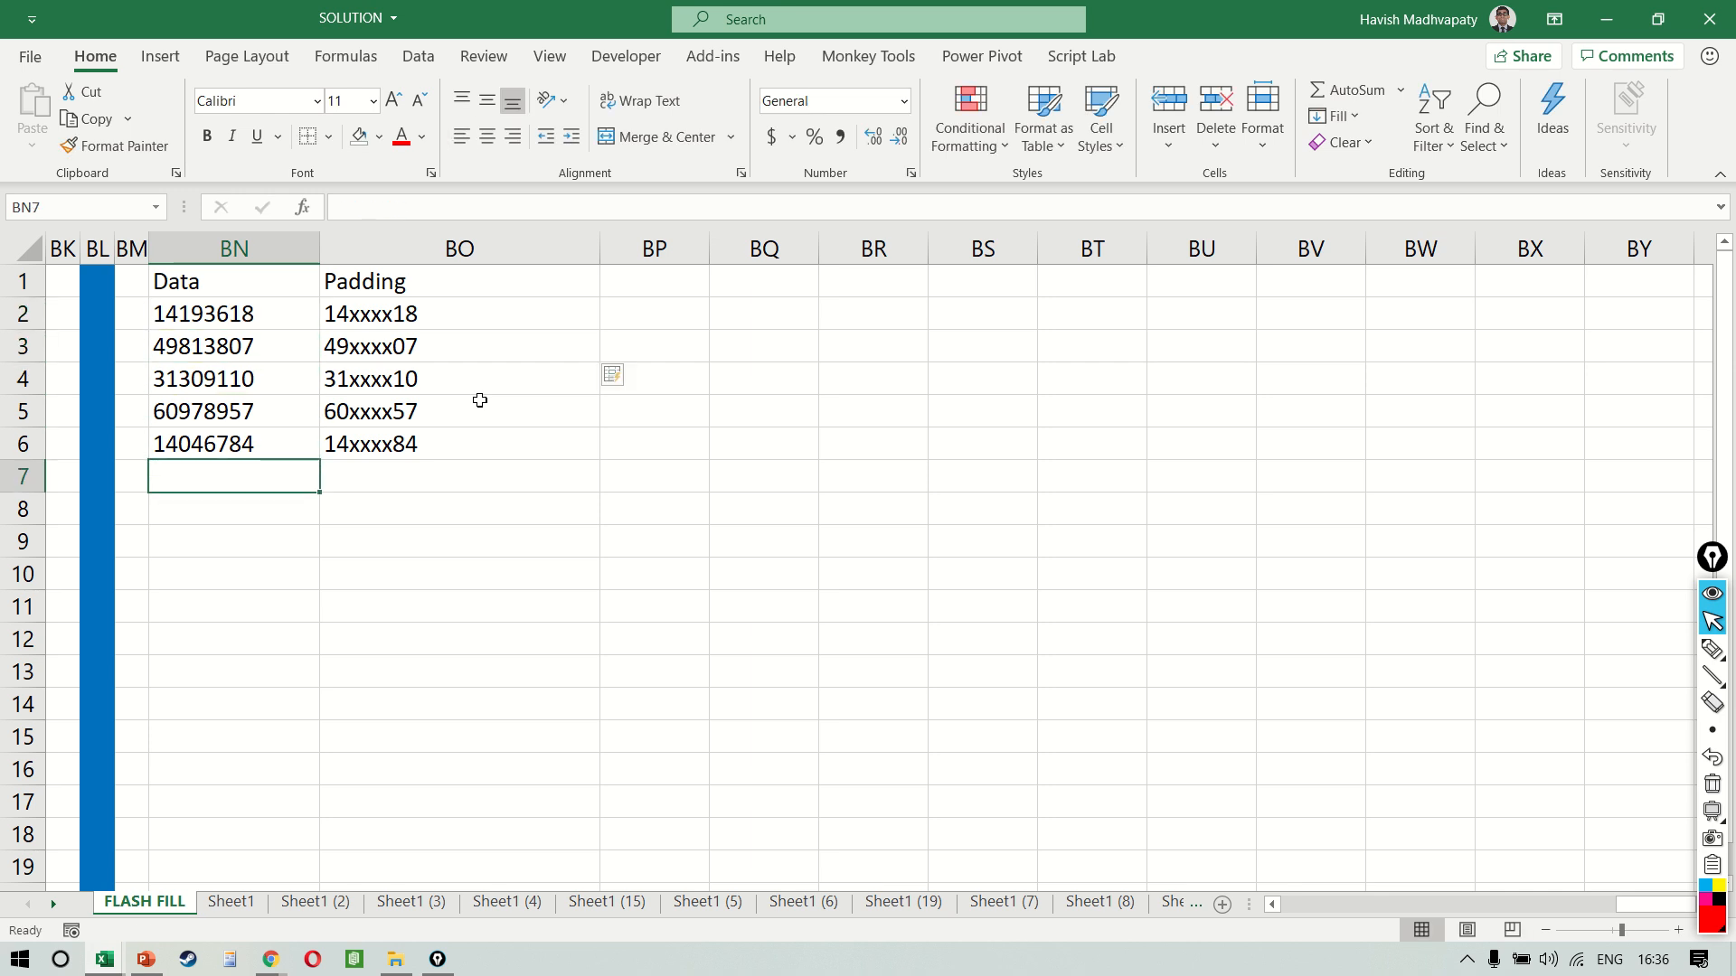
{"action": "type", "text": "12312567"}
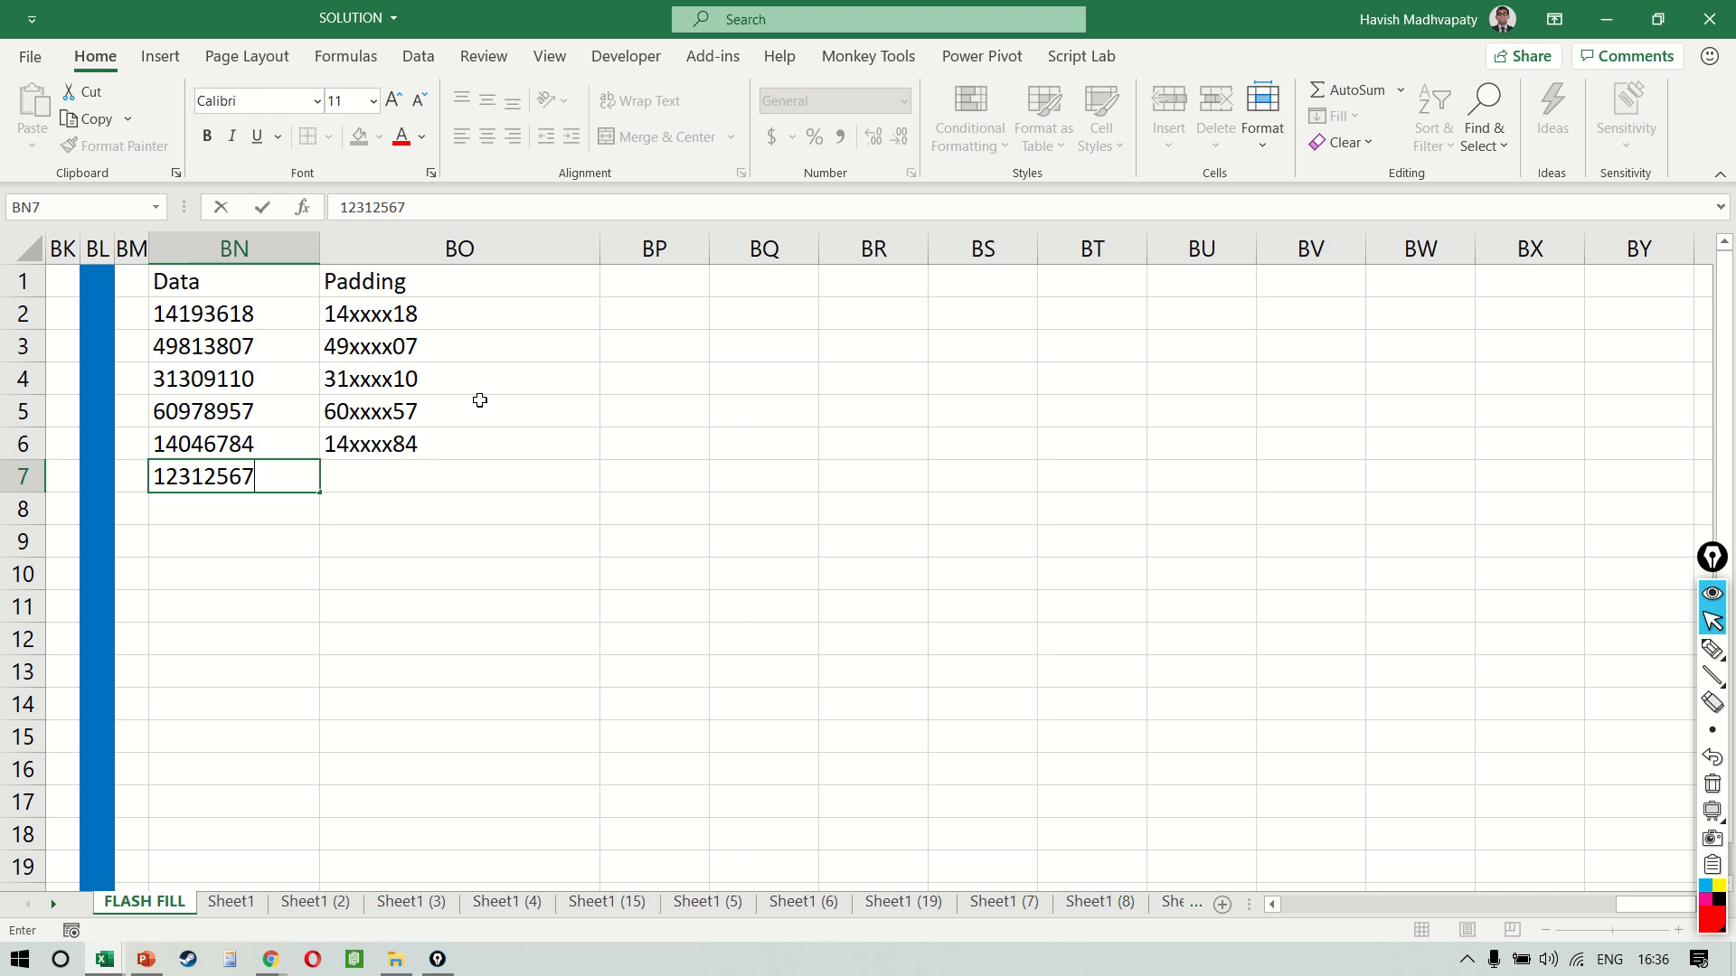
{"action": "key", "text": "Return"}
{"action": "key", "text": "ctrl+z"}
{"action": "key", "text": "Up"}
{"action": "key", "text": "Right"}
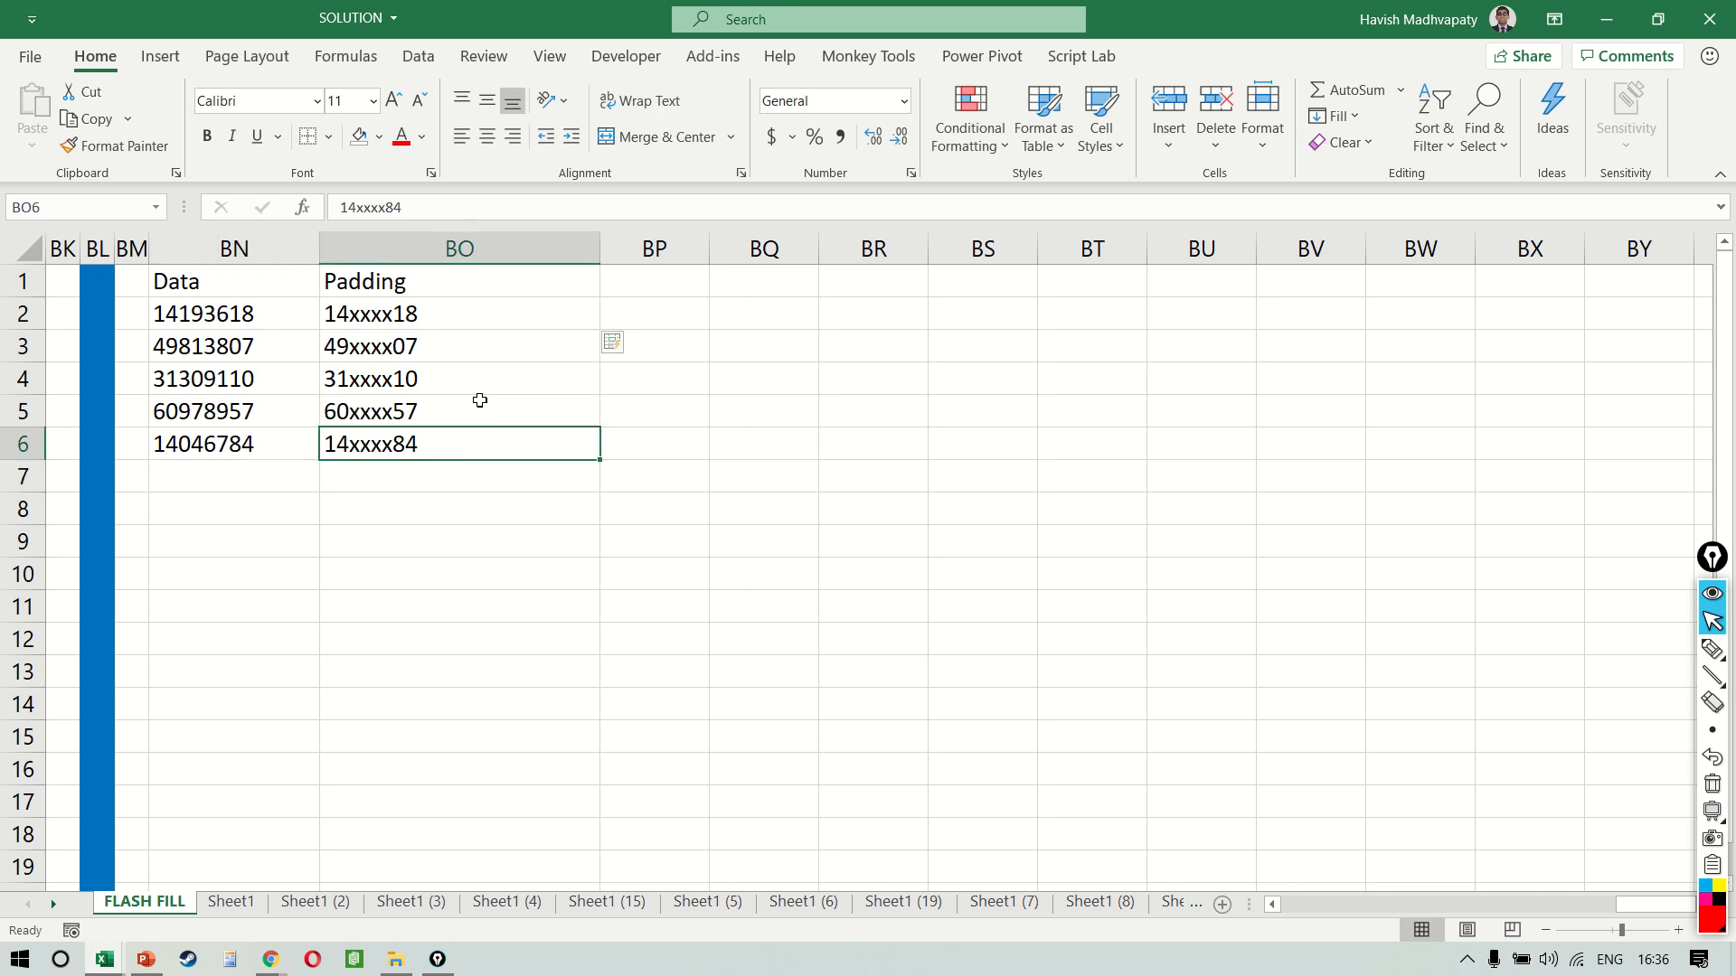